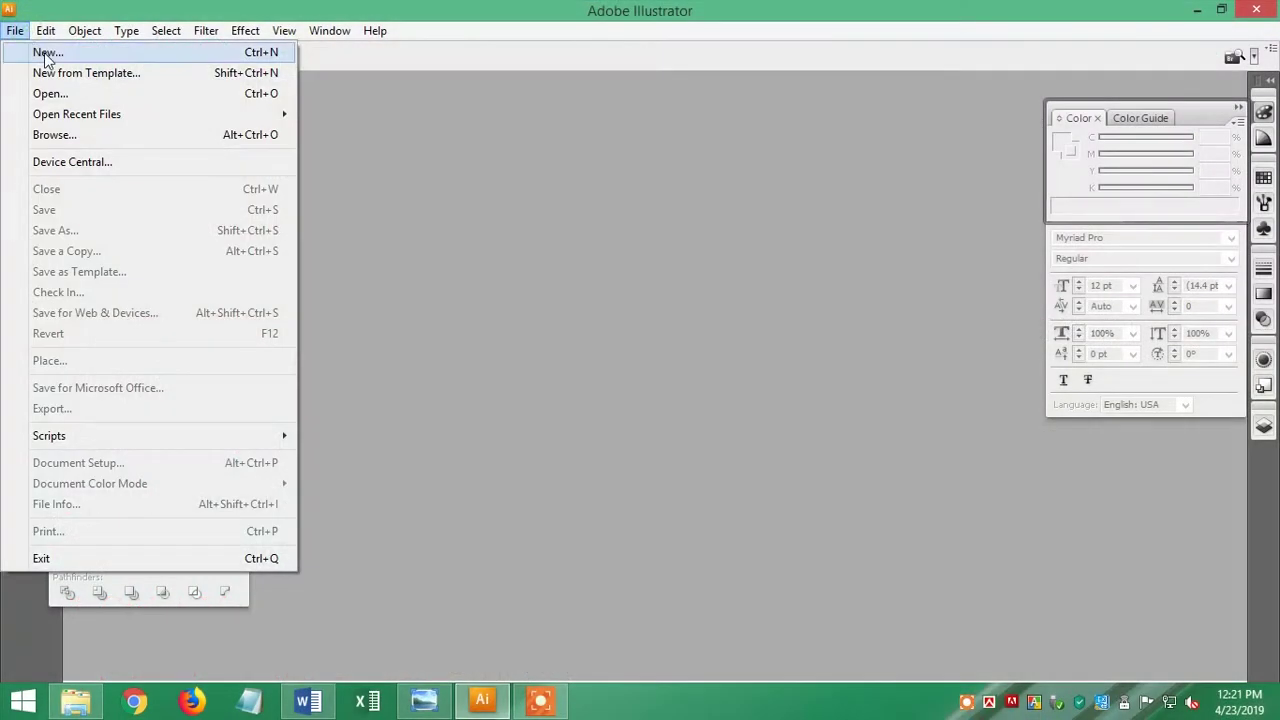
Create a new blank A4 portrait document and draw a rectangle covering the artboard.
left_click(45, 55)
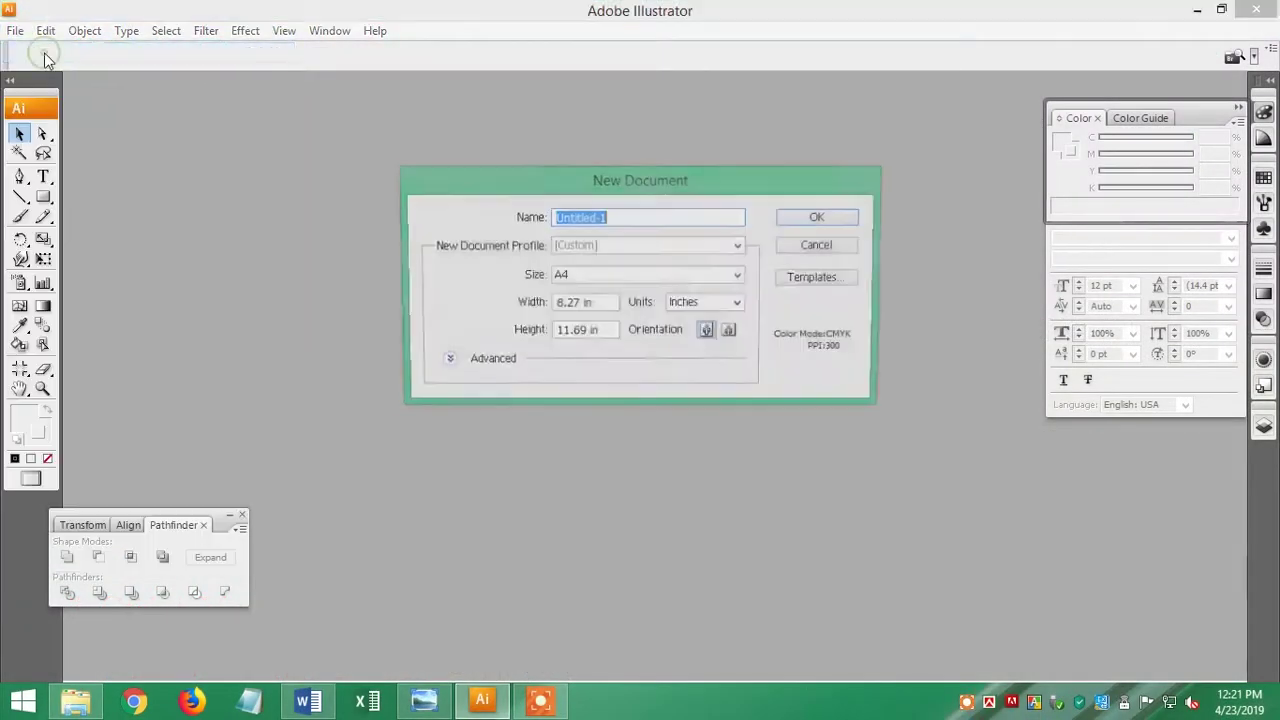
left_click(808, 220)
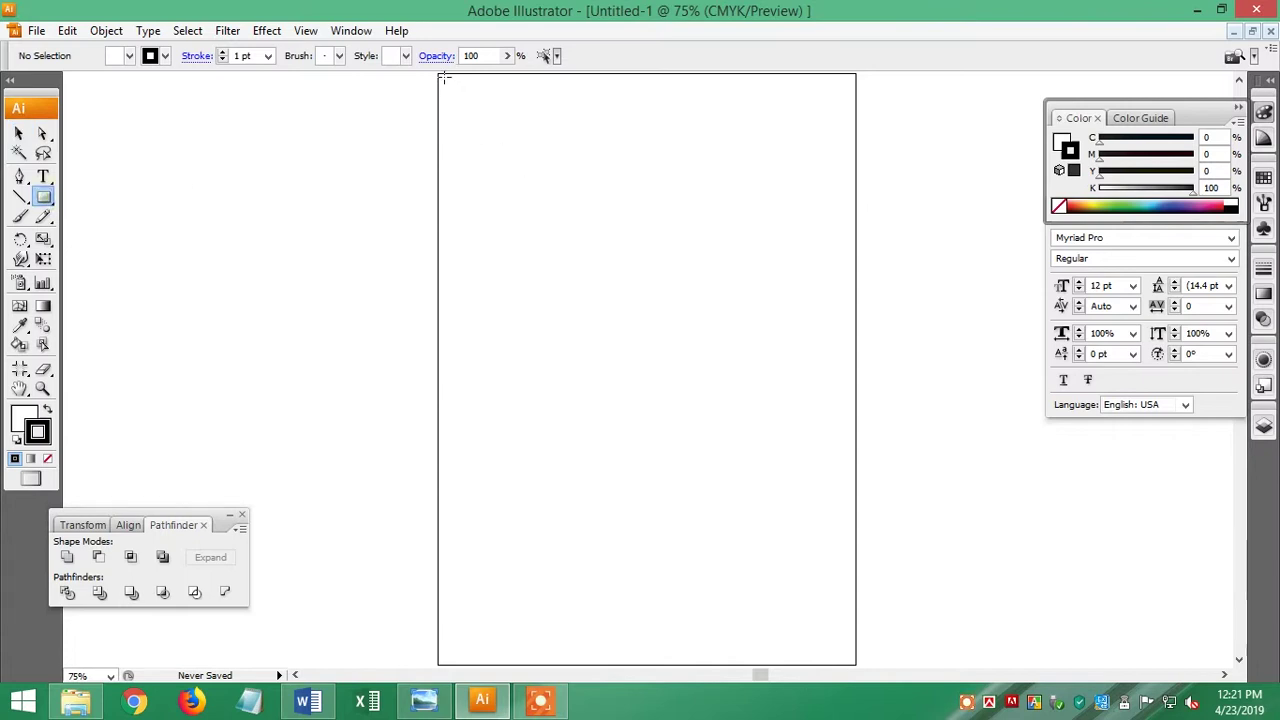
left_click_drag(443, 77, 851, 662)
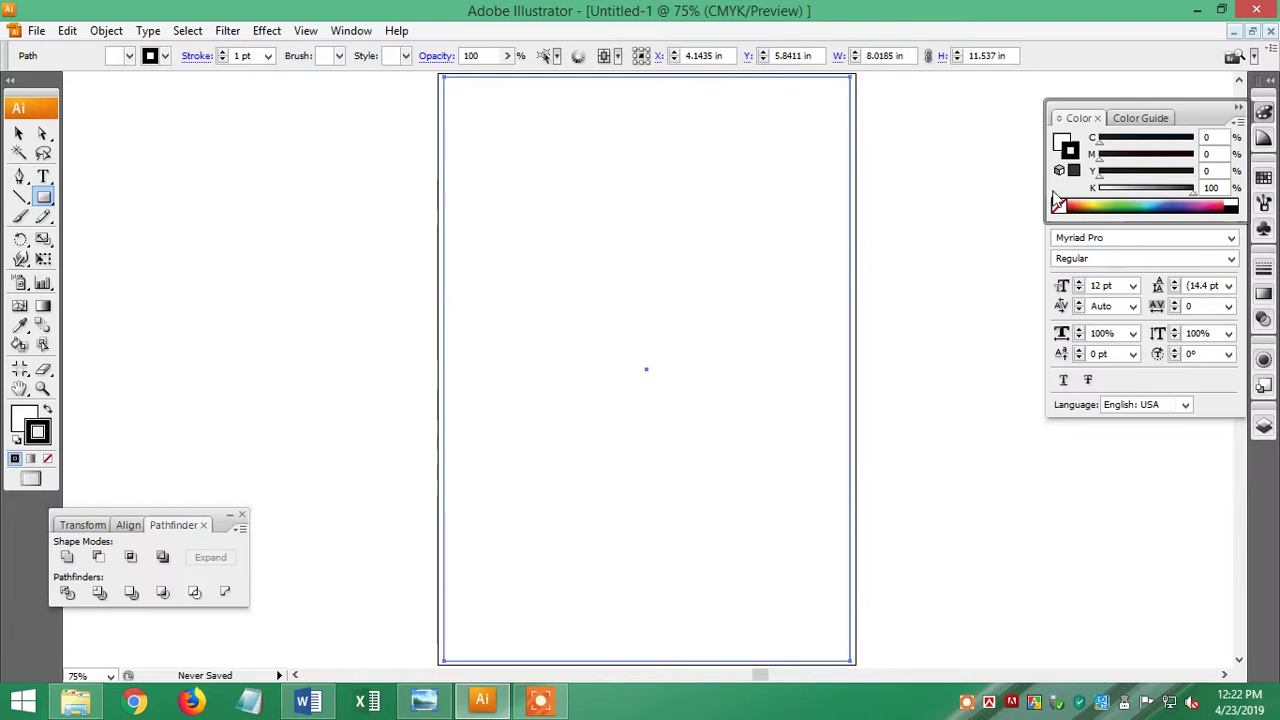
Give the page rectangle a 15% black fill and no stroke, then lock it.
left_click(1063, 144)
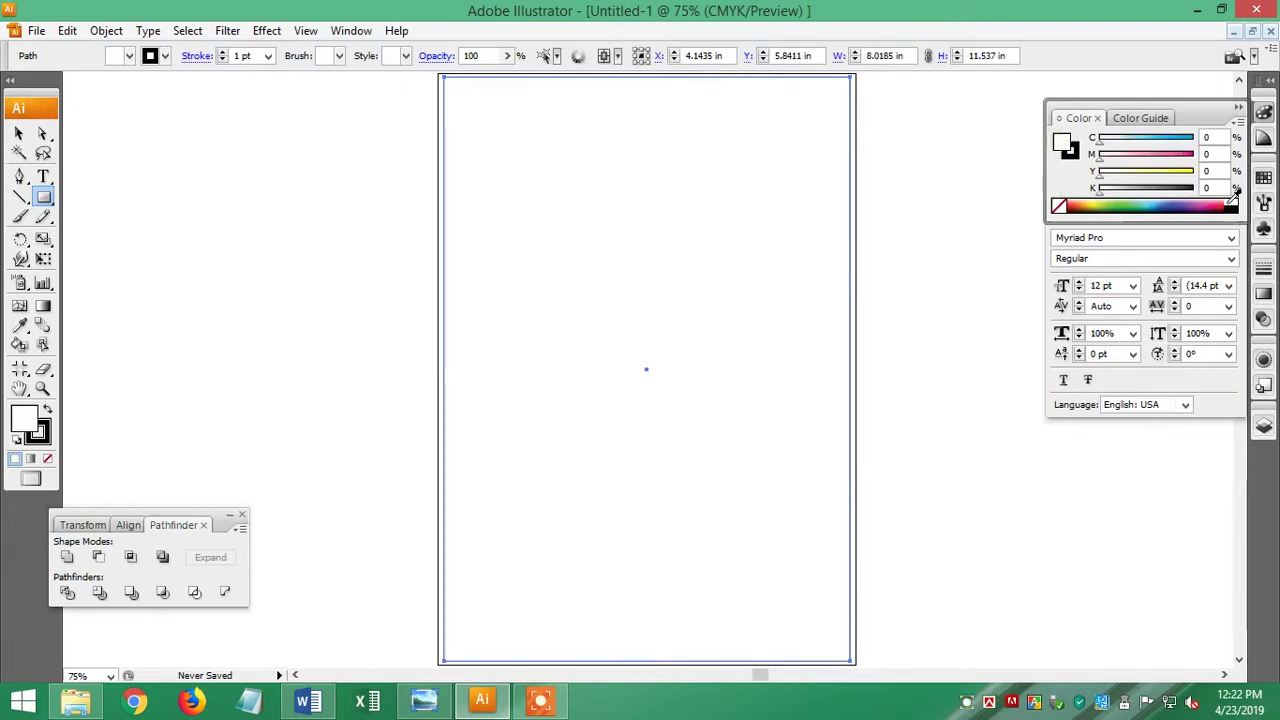
type("15")
key("Return")
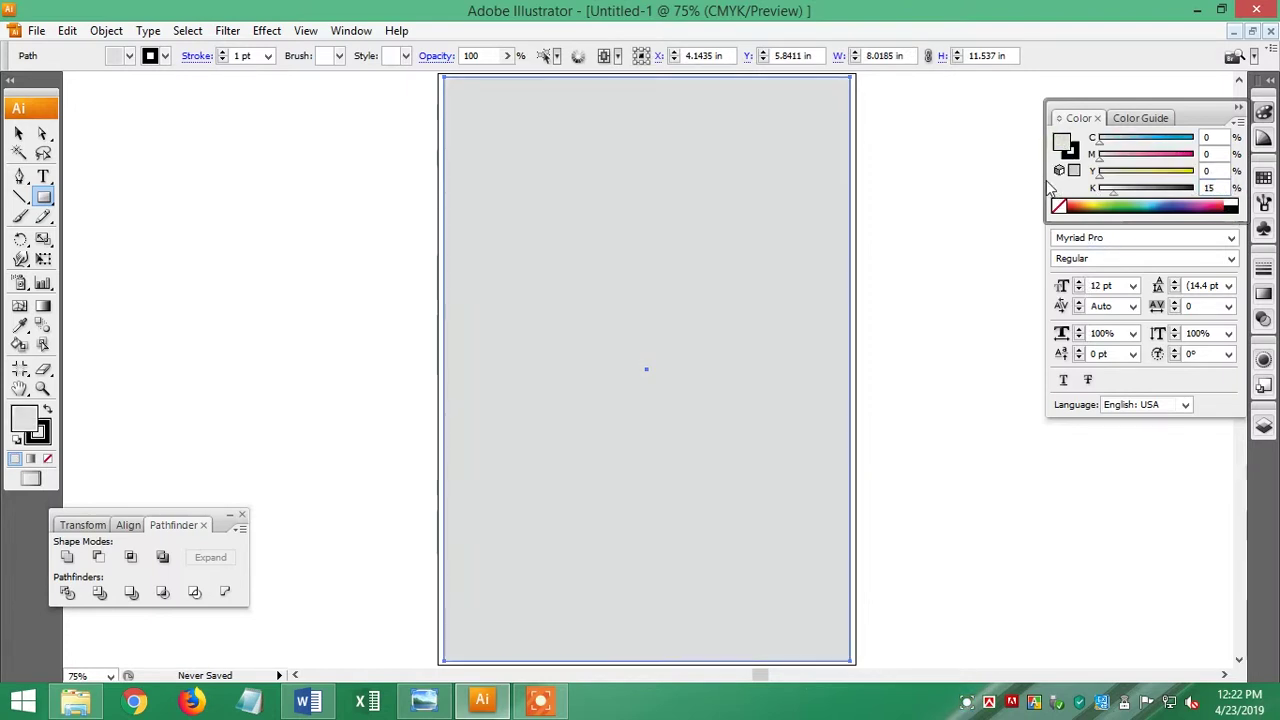
left_click(1072, 156)
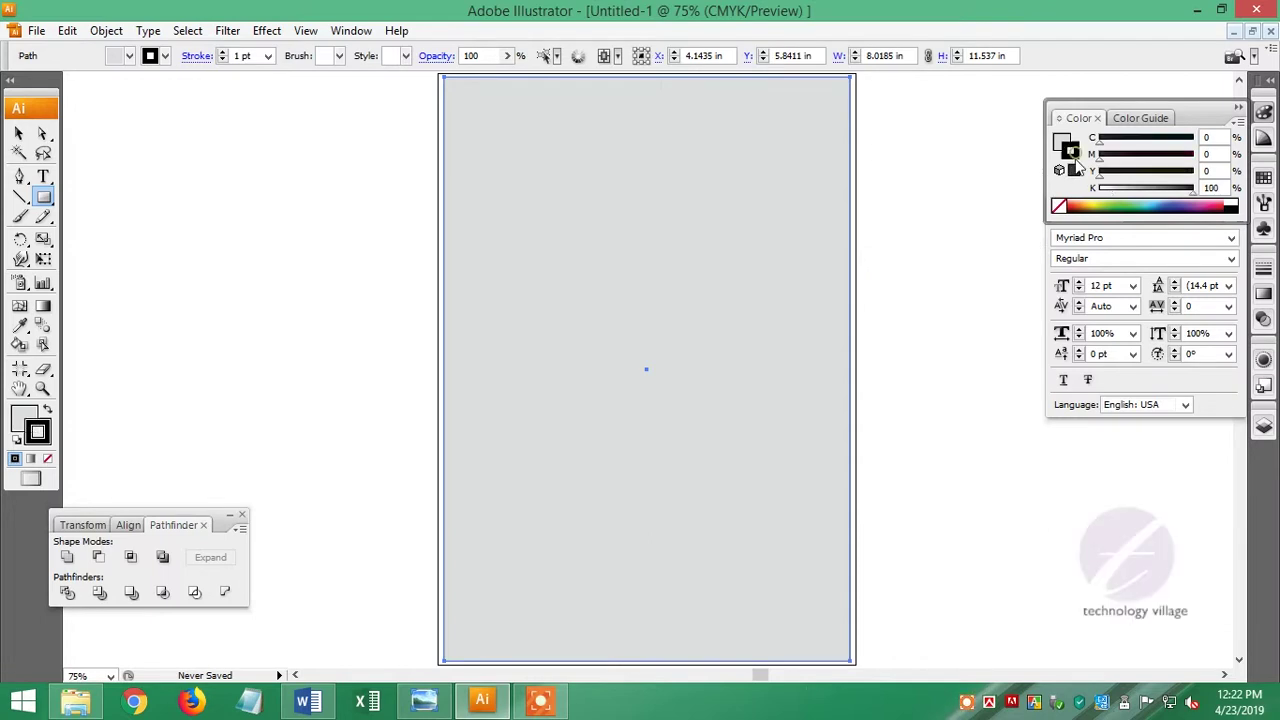
left_click(1059, 206)
left_click(20, 136)
key("ctrl+2")
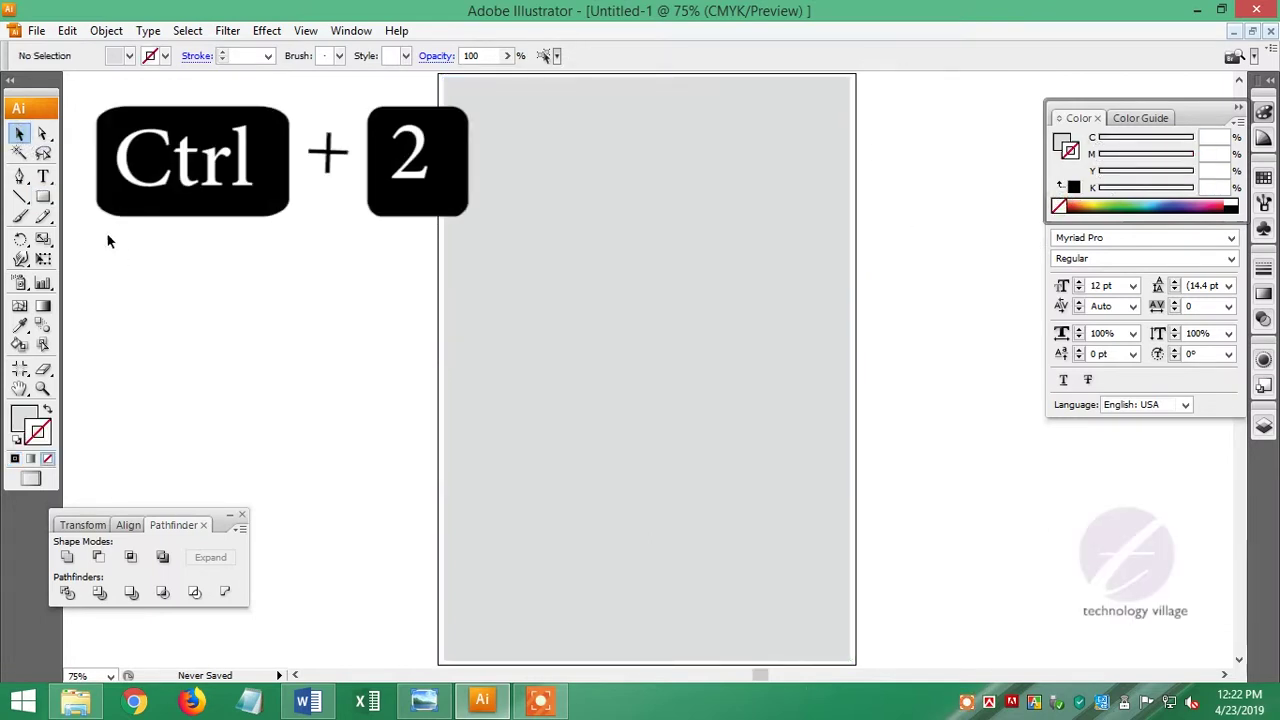
Draw a circle near the page top with white fill and a thin black outline.
left_click_drag(47, 204, 115, 236)
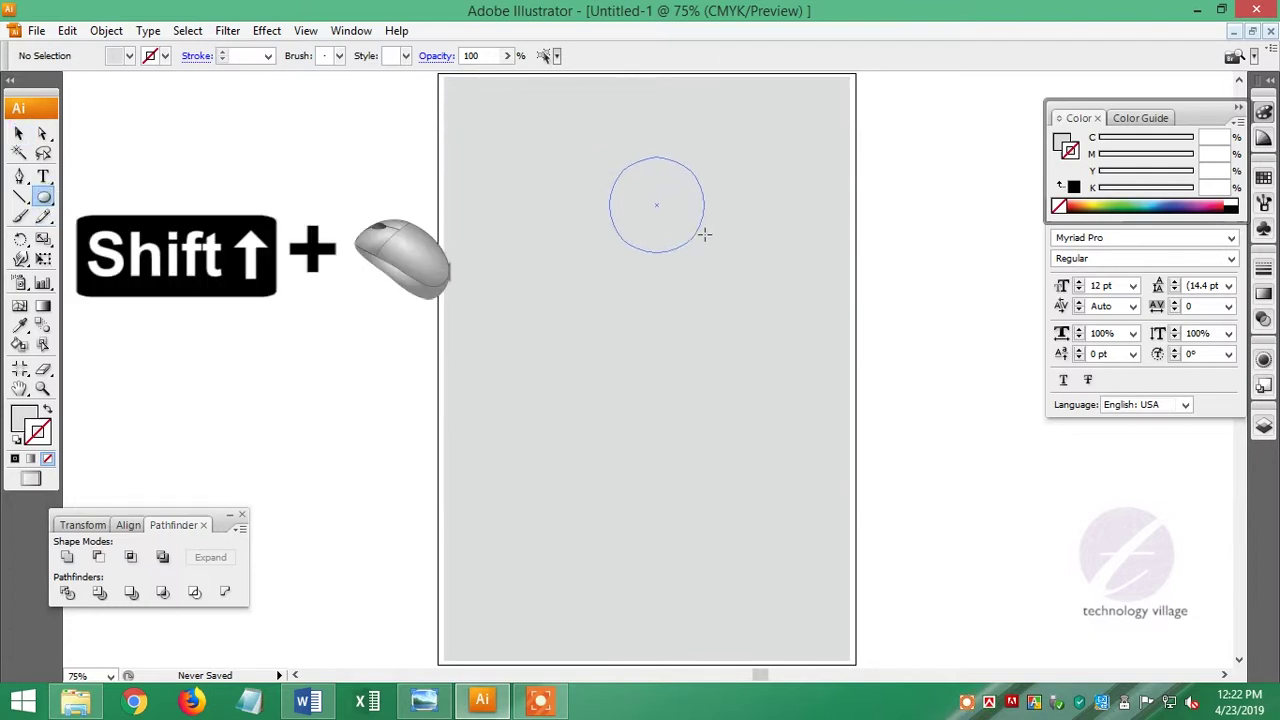
left_click_drag(653, 187, 704, 252)
left_click(1057, 143)
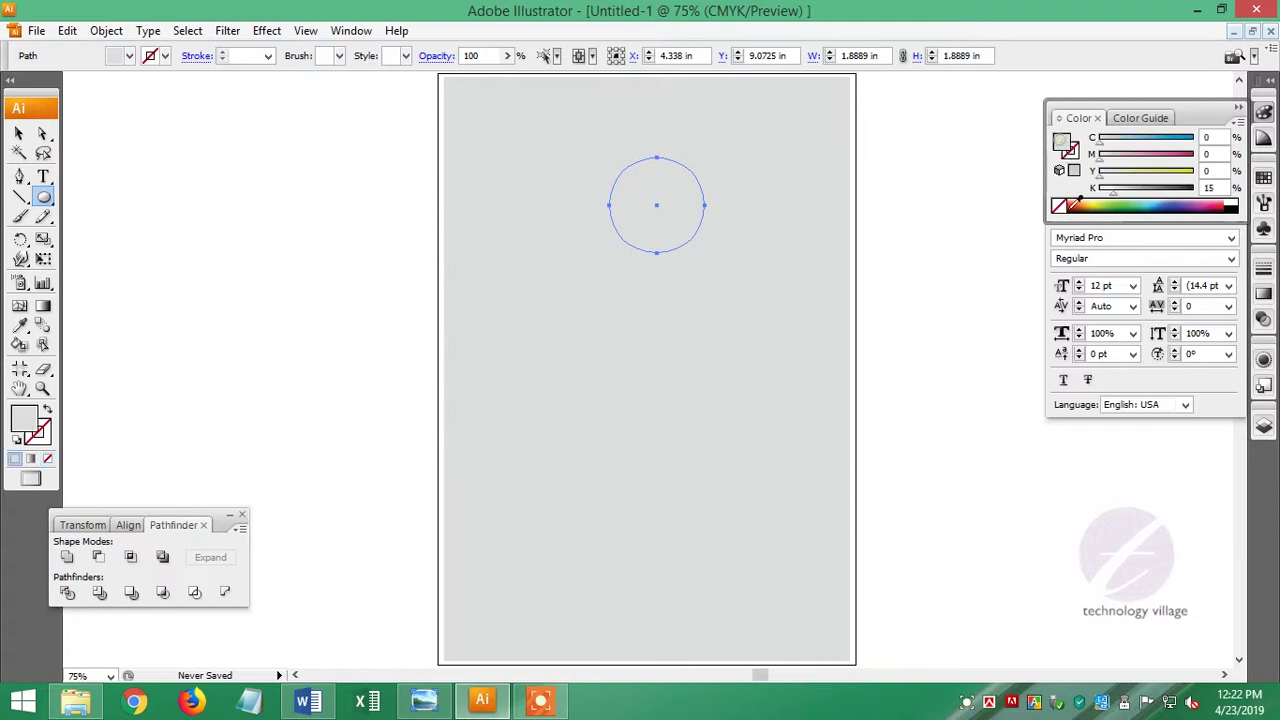
left_click(1231, 200)
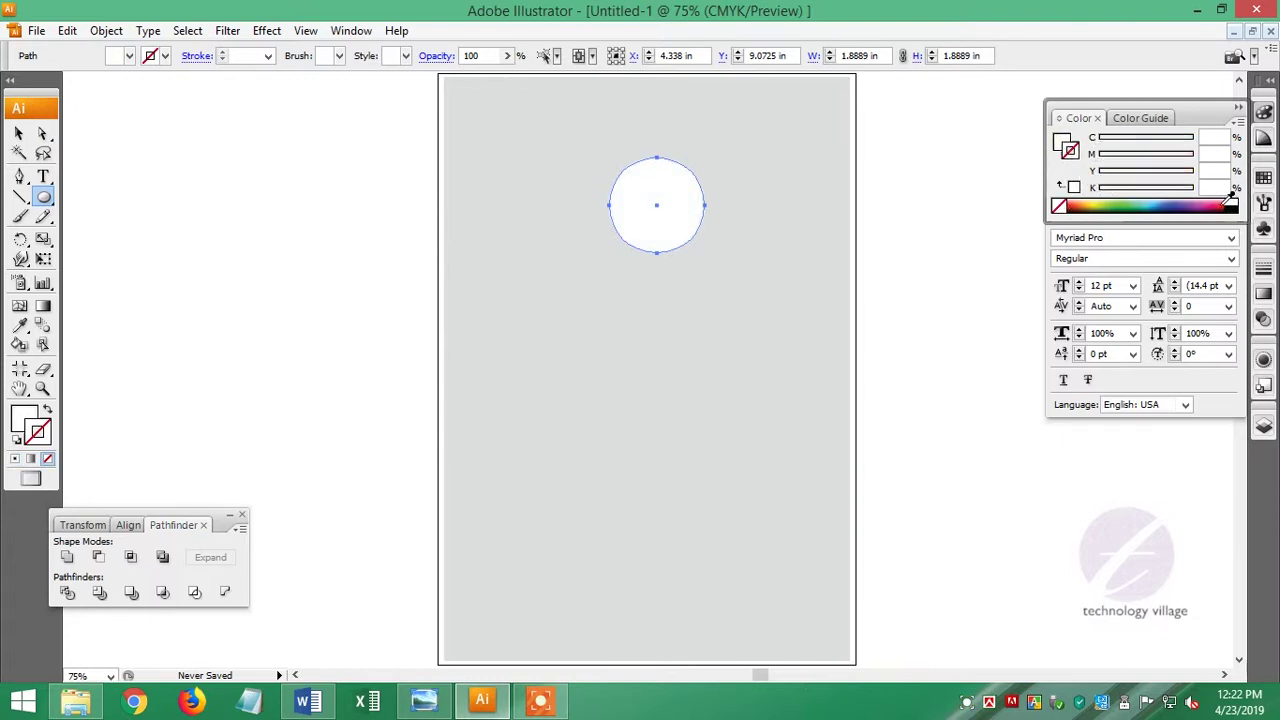
left_click(1236, 206)
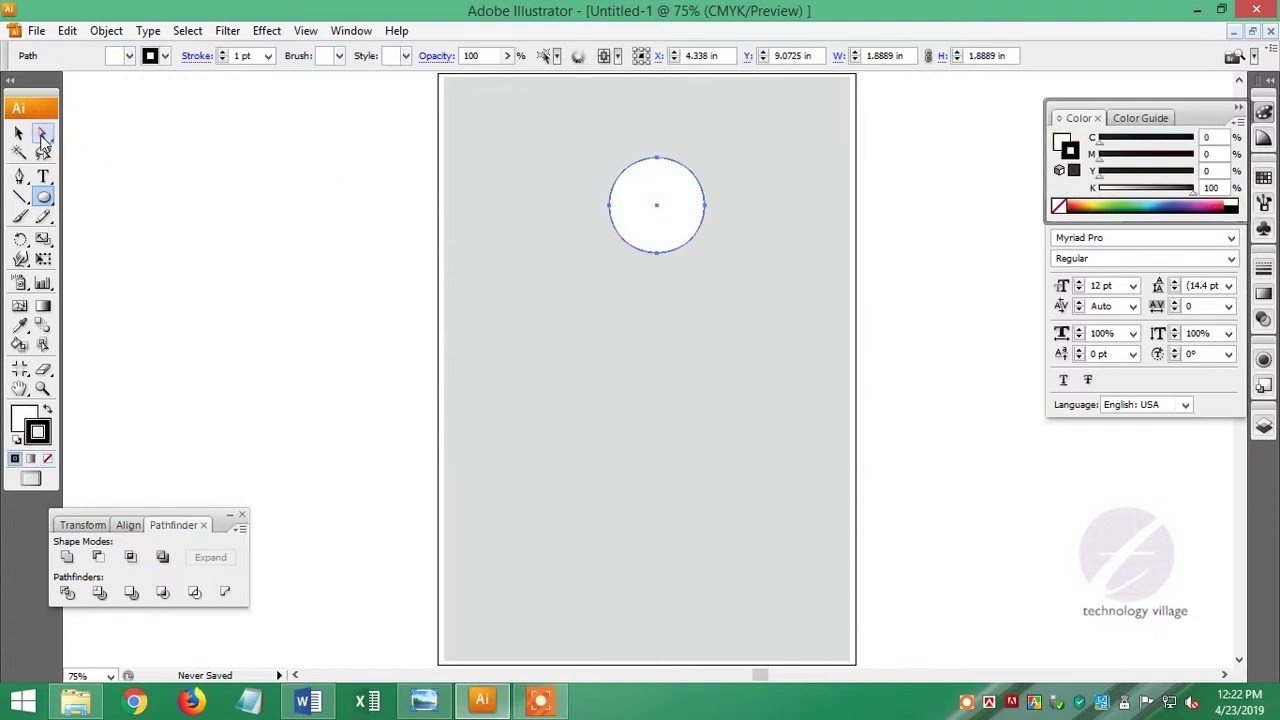
Zoom in on the circle and Alt-drag a copy down-right of it.
key("v")
key("ctrl+plus")
key("ctrl+plus")
left_click_drag(684, 170, 554, 648)
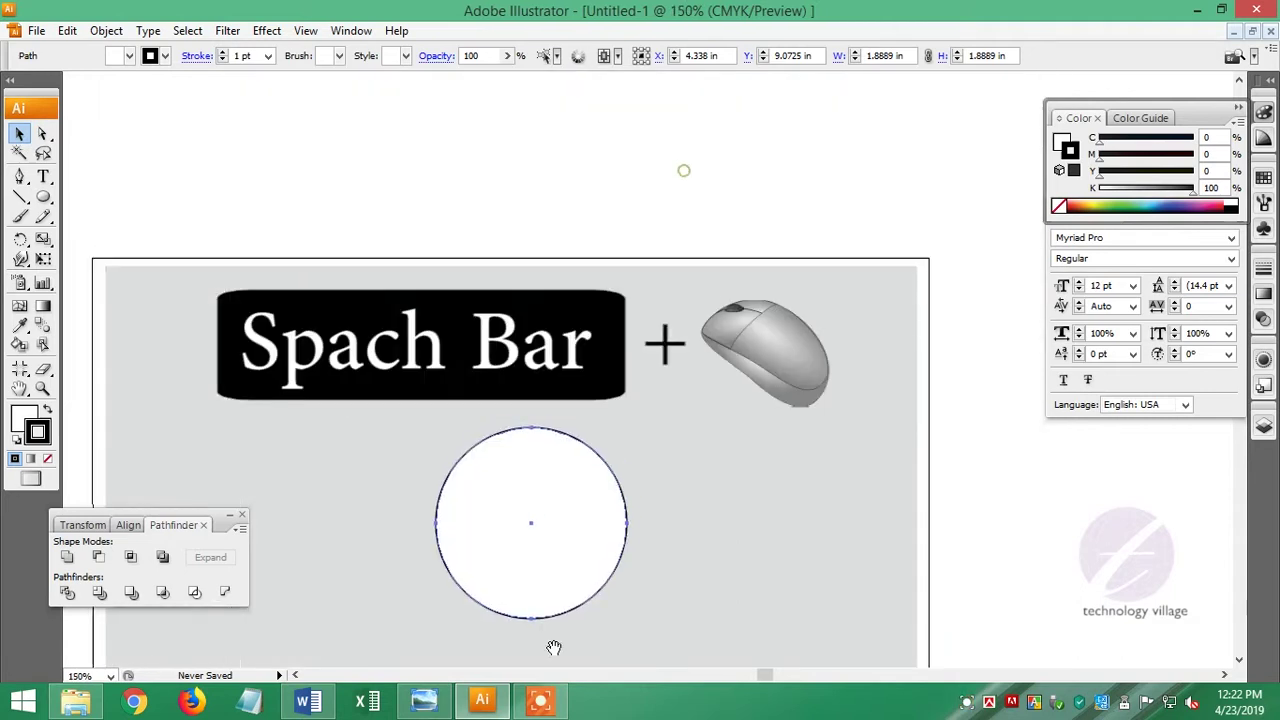
key("ctrl+plus")
left_click_drag(663, 483, 734, 269)
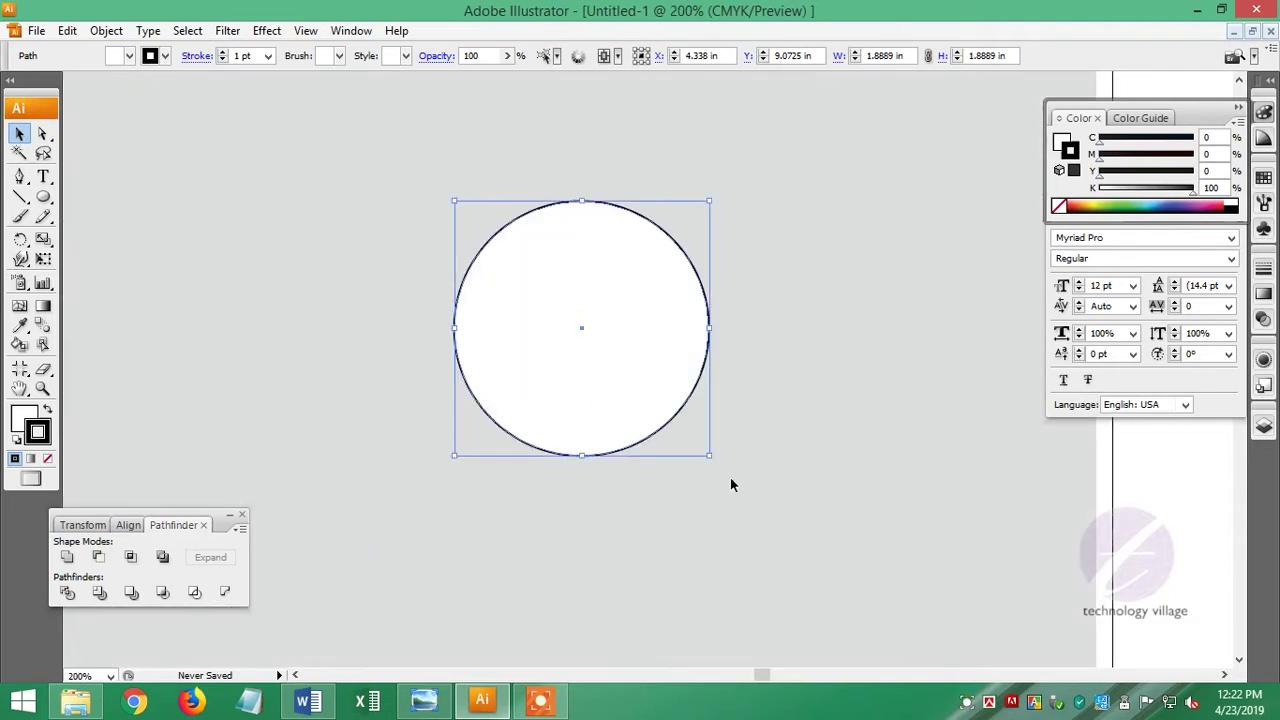
left_click_drag(604, 307, 742, 427, "alt")
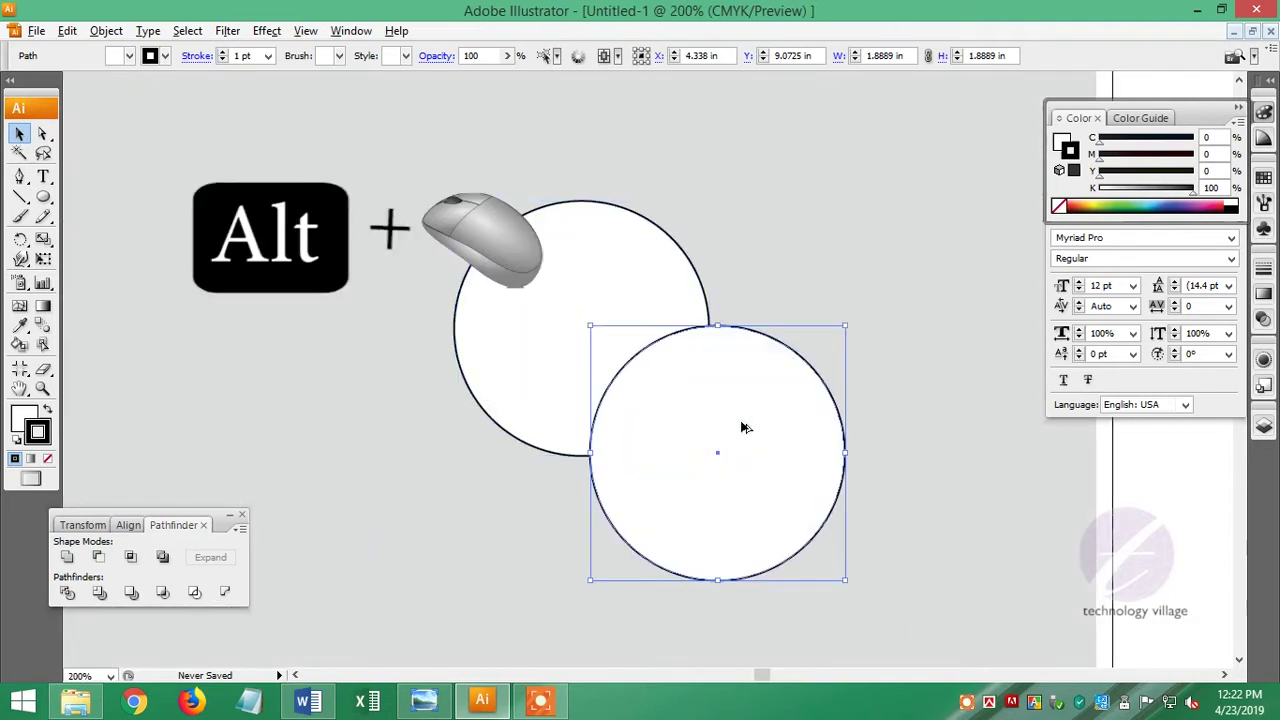
Nudge the first copy left and add a third circle further down-right.
key("Left")
key("Left")
key("Left")
left_click(627, 270)
left_click(795, 402)
mouse_move(674, 419)
left_mouse_down()
mouse_move(417, 222)
mouse_move(545, 349)
left_mouse_up()
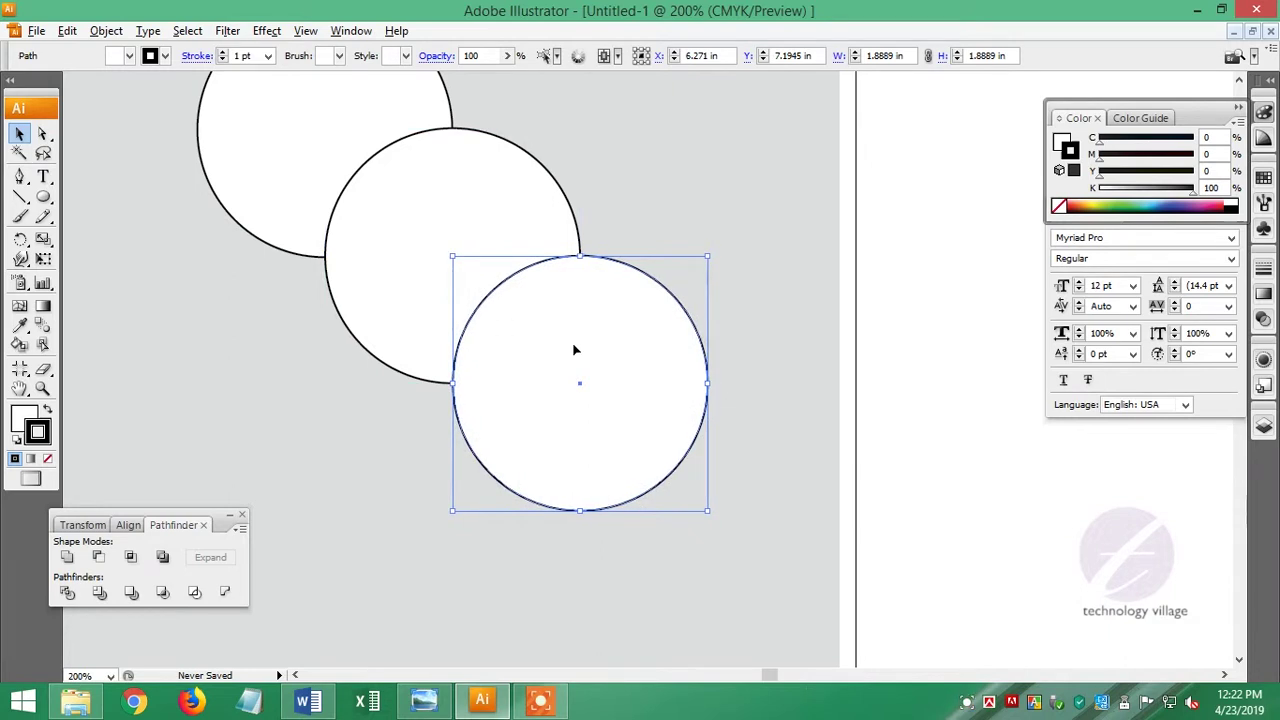
left_click(497, 213)
mouse_move(600, 351)
left_mouse_down()
mouse_move(573, 257)
mouse_move(733, 424)
left_mouse_up()
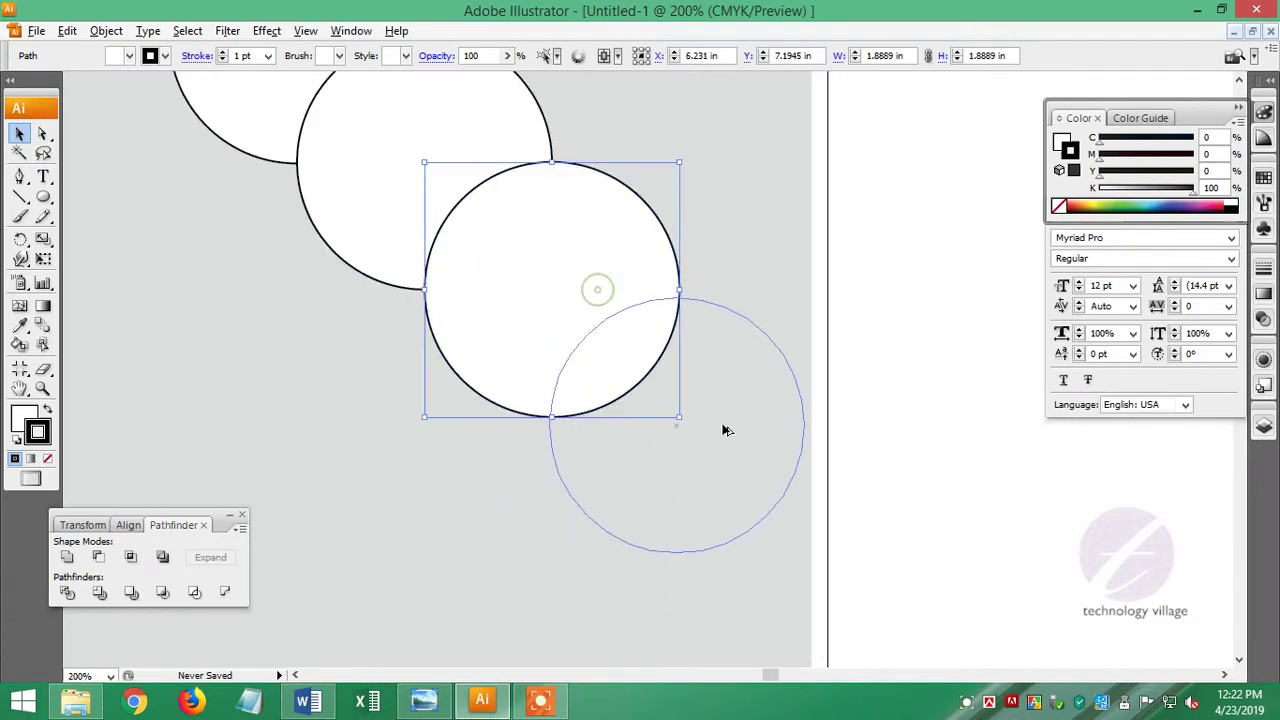
key("Left")
Add another circle copy down-right and nudge it into the diagonal chain.
left_click(600, 263)
left_click(745, 438)
left_click(595, 315)
scroll(600, 323, "down", 3)
left_click_drag(723, 289, 848, 391, "alt")
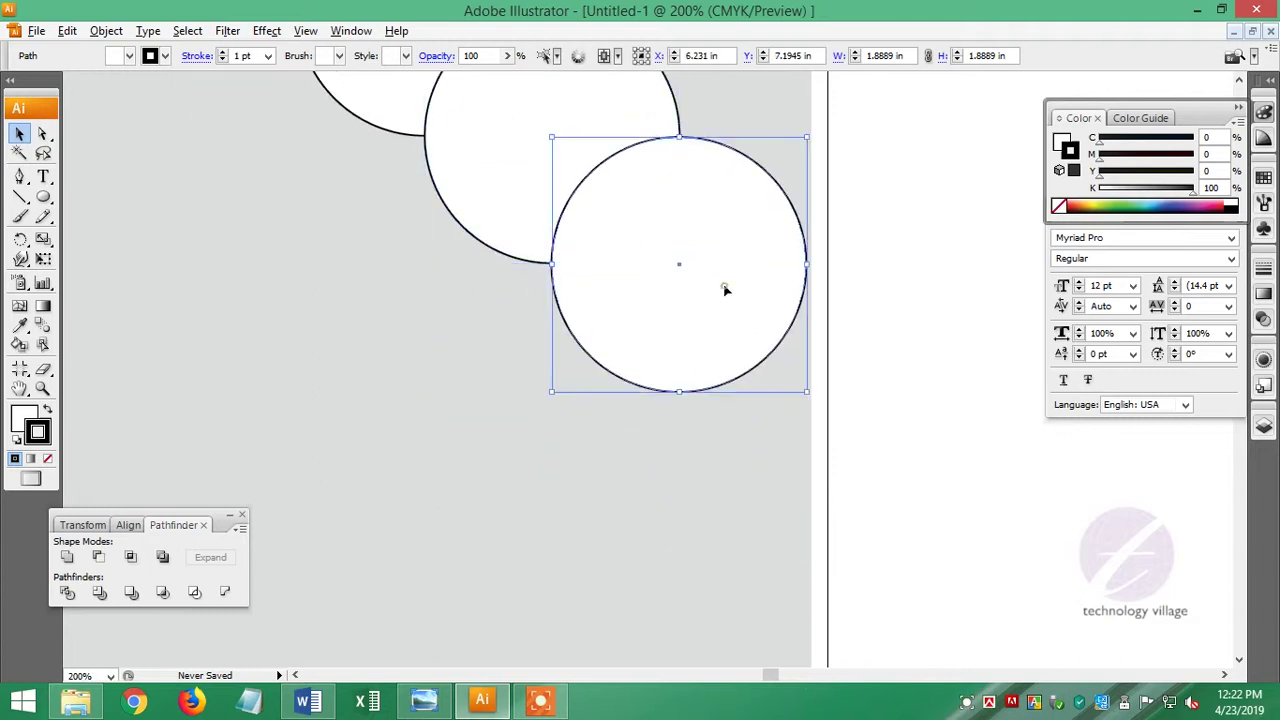
key("Right")
key("Right")
key("Right")
key("Right")
Zoom out and delete the top circle's left half with Direct Selection.
key("ctrl+minus")
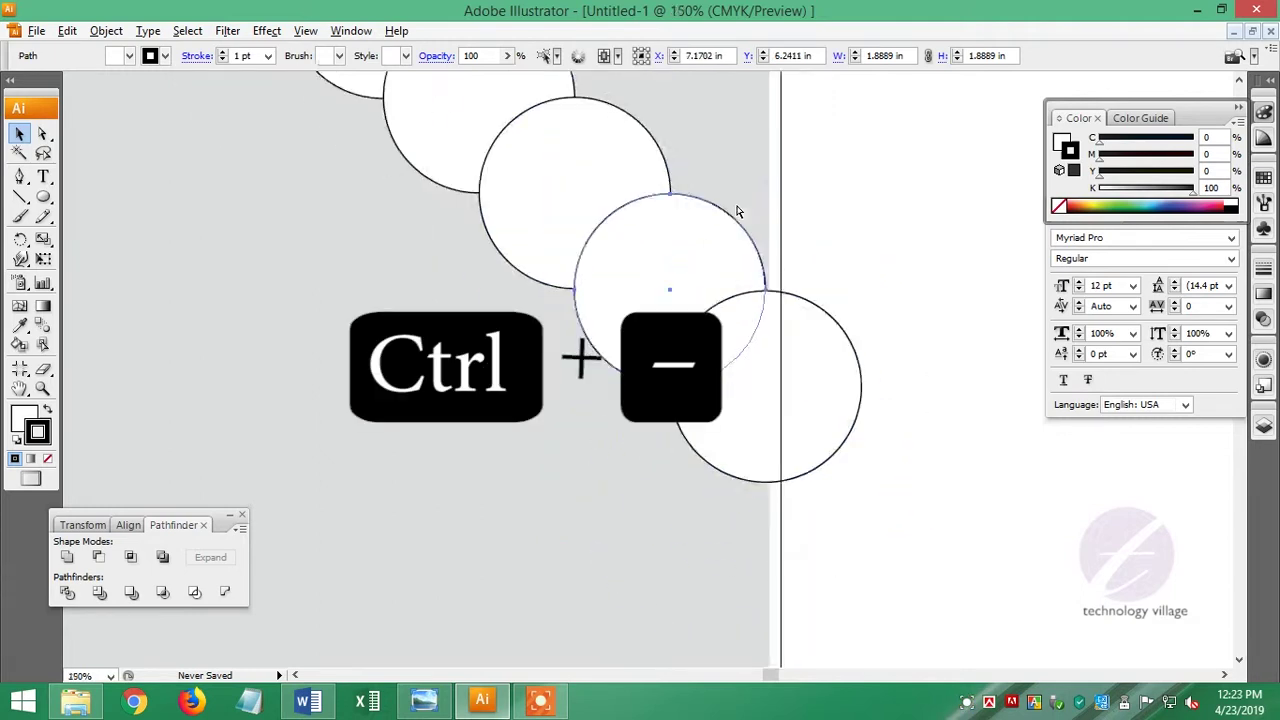
key("ctrl+minus")
key("a")
left_click(586, 209)
key("BackSpace")
mouse_move(500, 194)
left_mouse_down()
mouse_move(549, 266)
mouse_move(612, 300)
left_mouse_up()
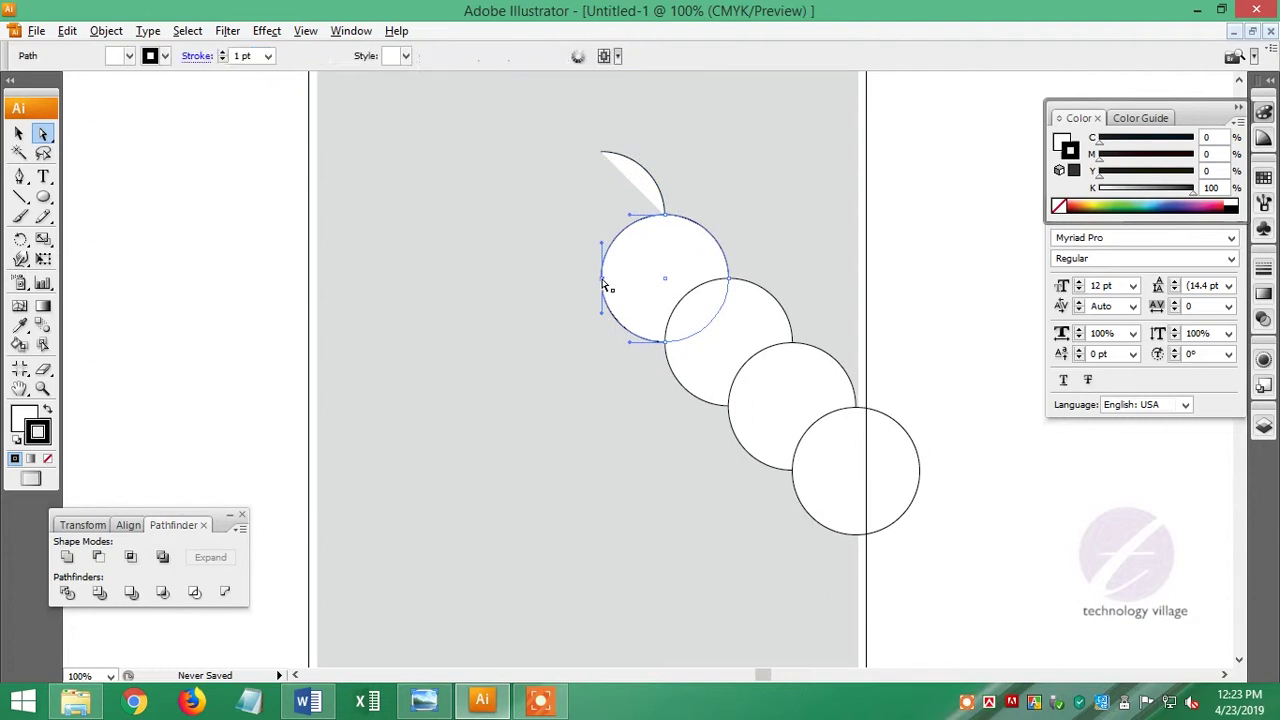
Delete the left halves of the remaining four circles, leaving connected arcs.
key("BackSpace")
mouse_move(655, 330)
left_mouse_down()
mouse_move(677, 386)
mouse_move(753, 464)
left_mouse_up()
key("BackSpace")
left_click(733, 412)
key("BackSpace")
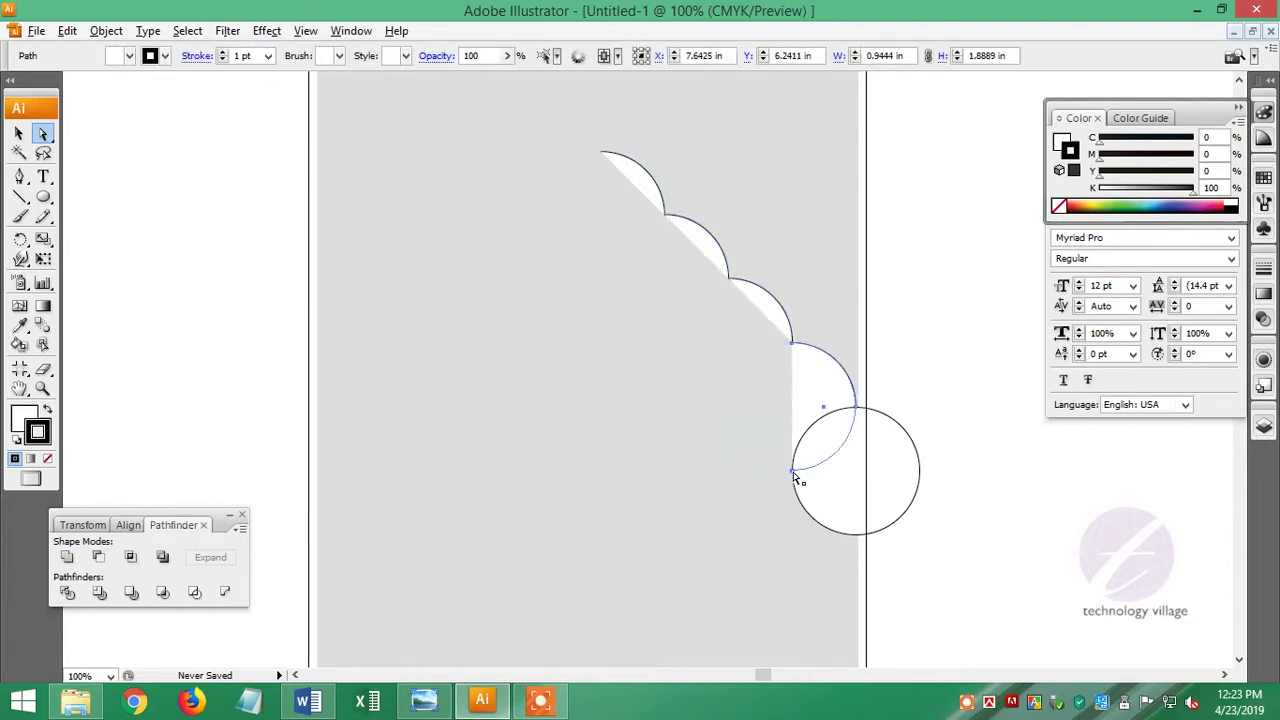
left_click(794, 473)
key("BackSpace")
left_click(860, 540)
key("BackSpace")
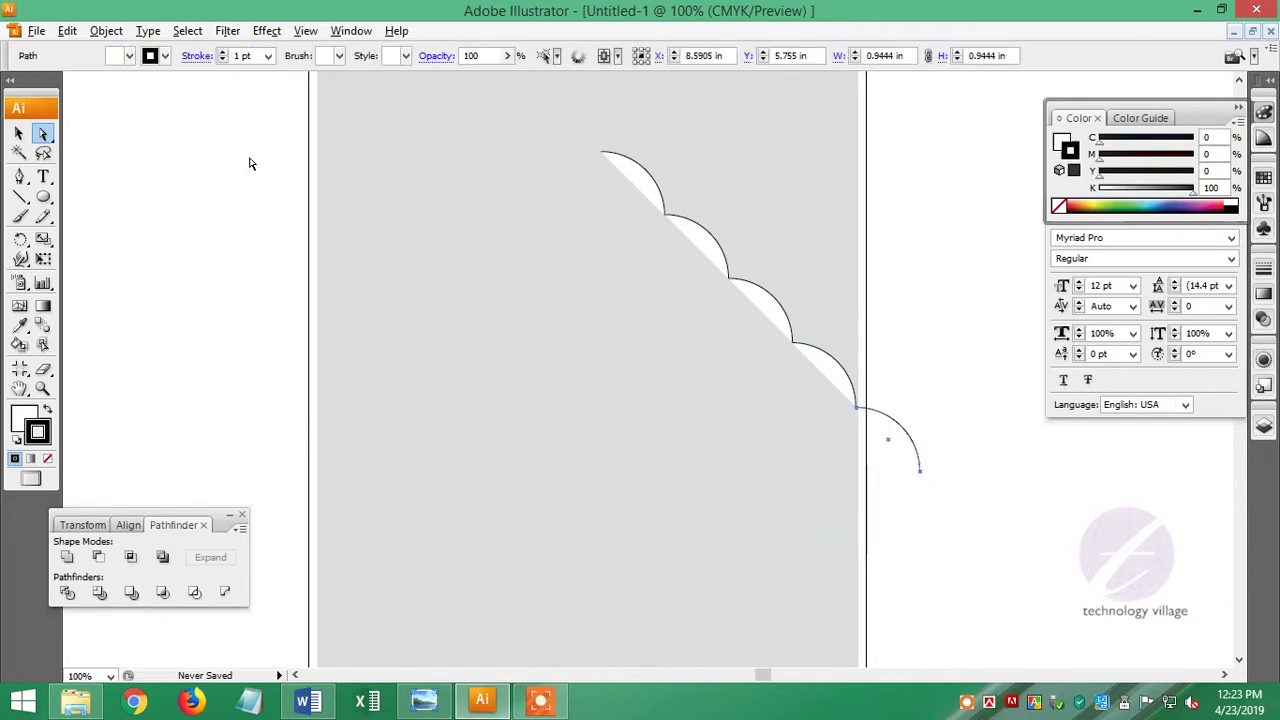
Select all the scallop arcs, move them into place and squash them vertically.
left_click(18, 133)
scroll(600, 400, "up", 2)
left_click_drag(574, 229, 903, 600)
left_click_drag(775, 422, 660, 350)
left_click_drag(666, 491, 660, 389)
mouse_move(531, 350)
left_mouse_down()
mouse_move(639, 337)
mouse_move(729, 379)
left_mouse_up()
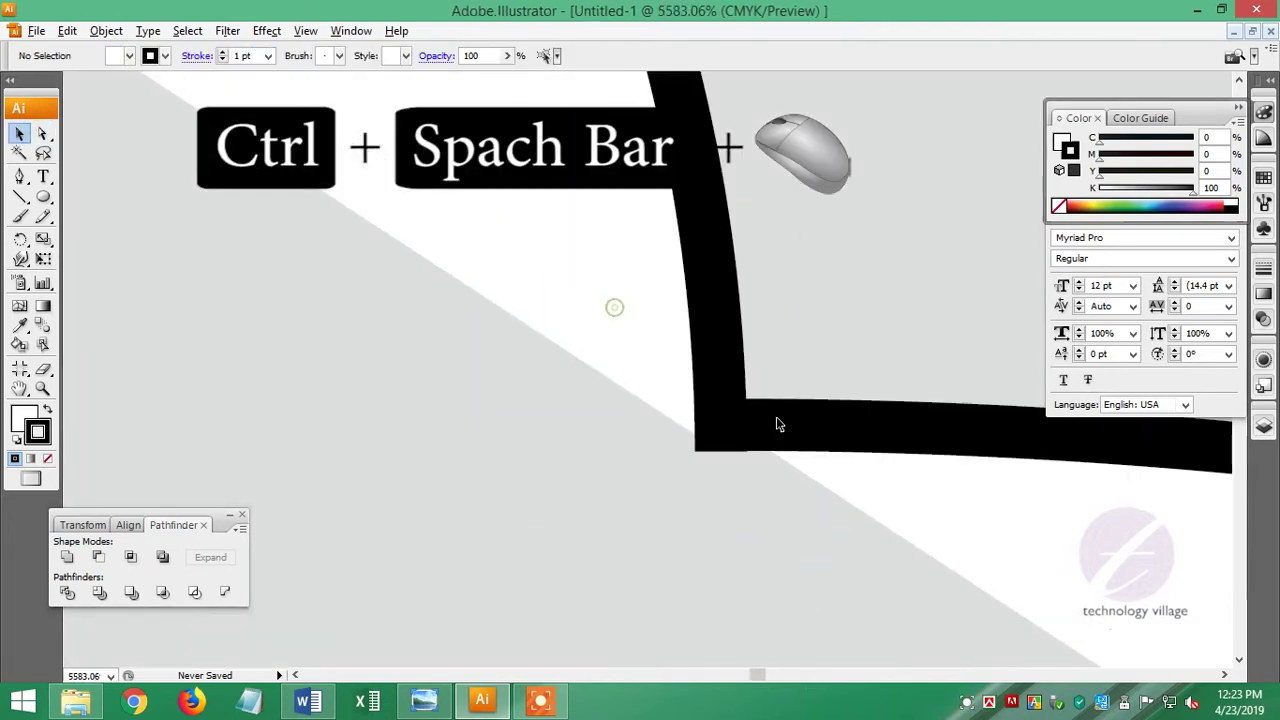
Zoom into the scallop corner and nudge the lower path toward it.
key("ctrl+1")
left_click_drag(630, 300, 686, 366)
left_click_drag(531, 228, 676, 338)
left_click(684, 259)
key("Left")
key("Left")
key("Left")
key("Left")
key("Up")
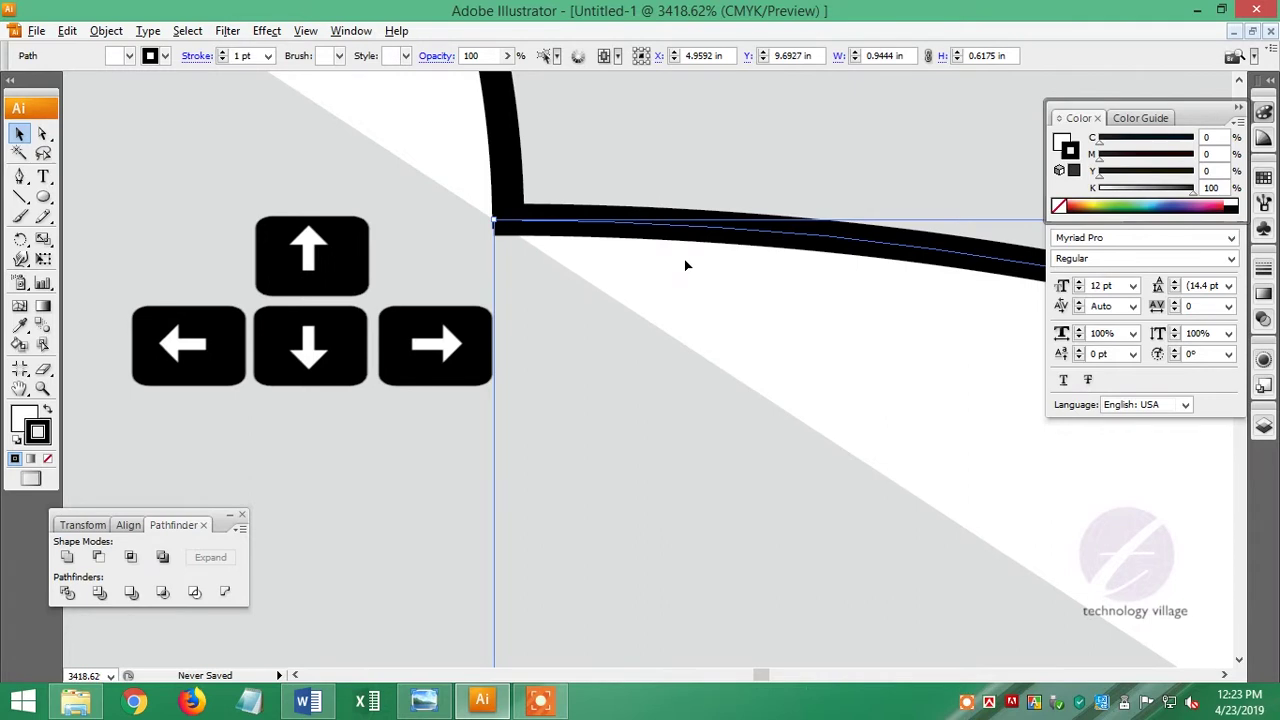
key("Left")
Set the keyboard increment to 0.001 in and fine-nudge the lower path.
key("Down")
key("Down")
key("Down")
key("ctrl+k")
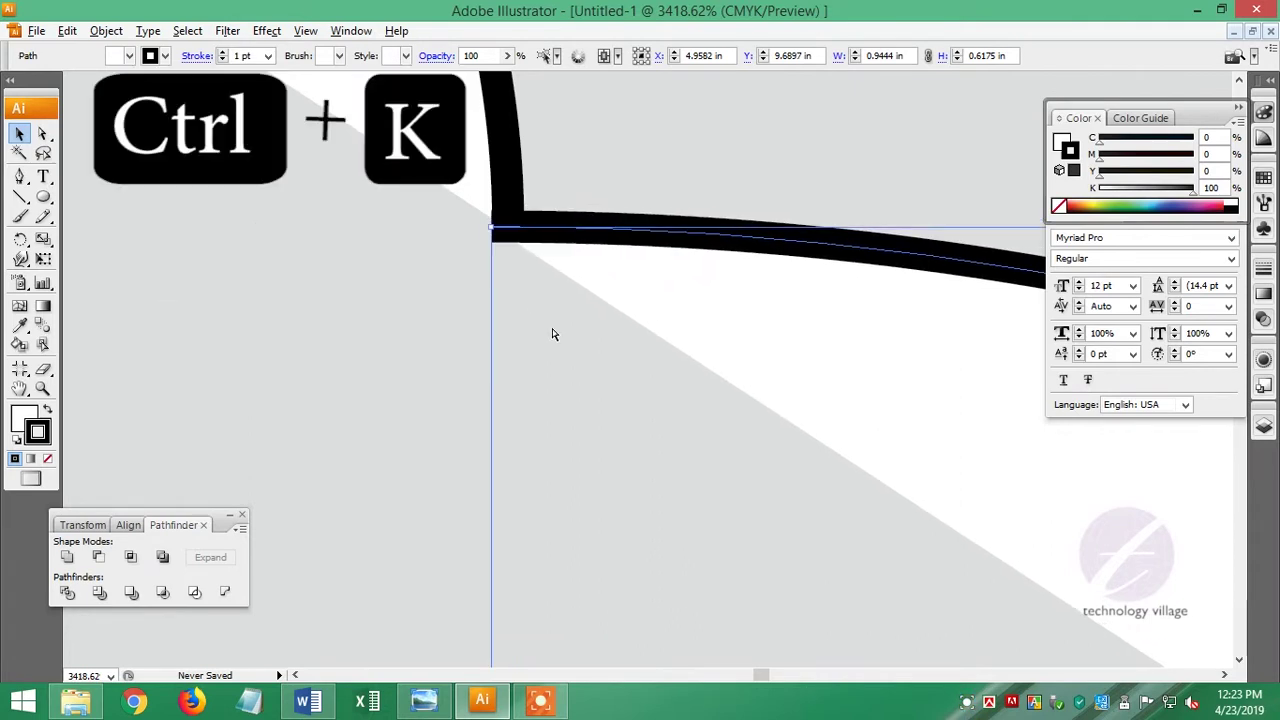
key("Return")
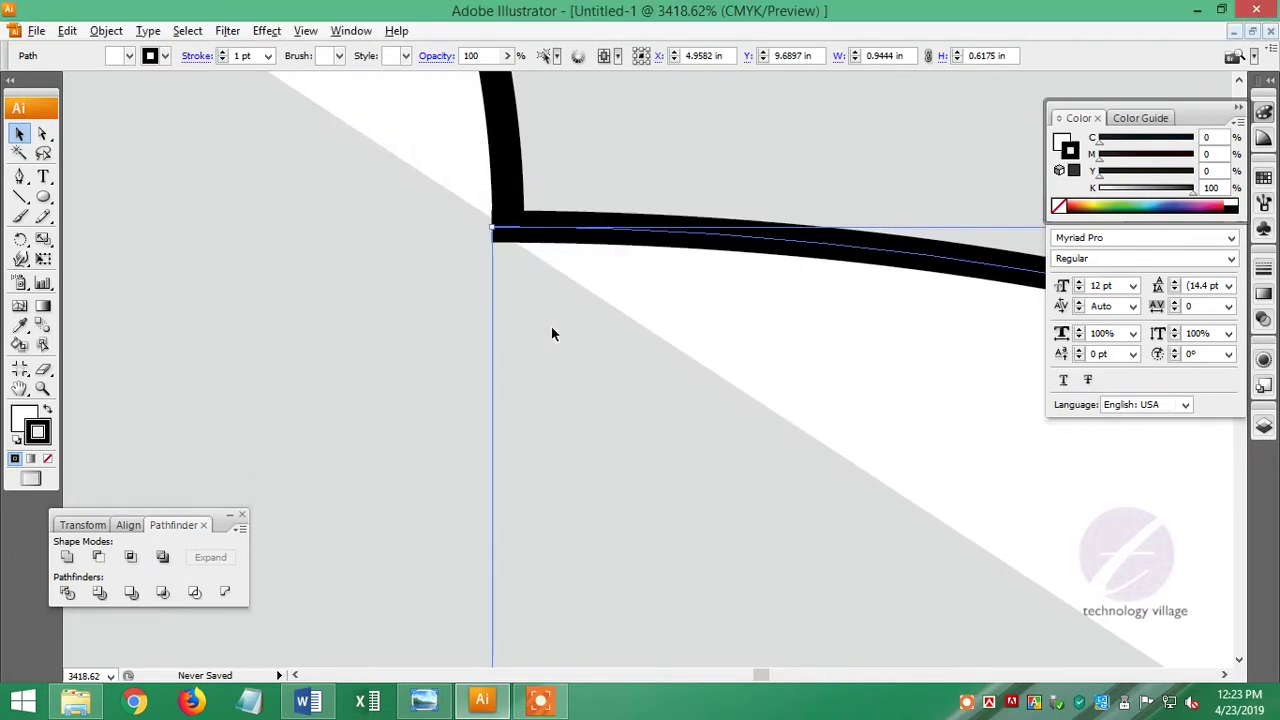
key("Right")
key("Down")
key("shift+Left")
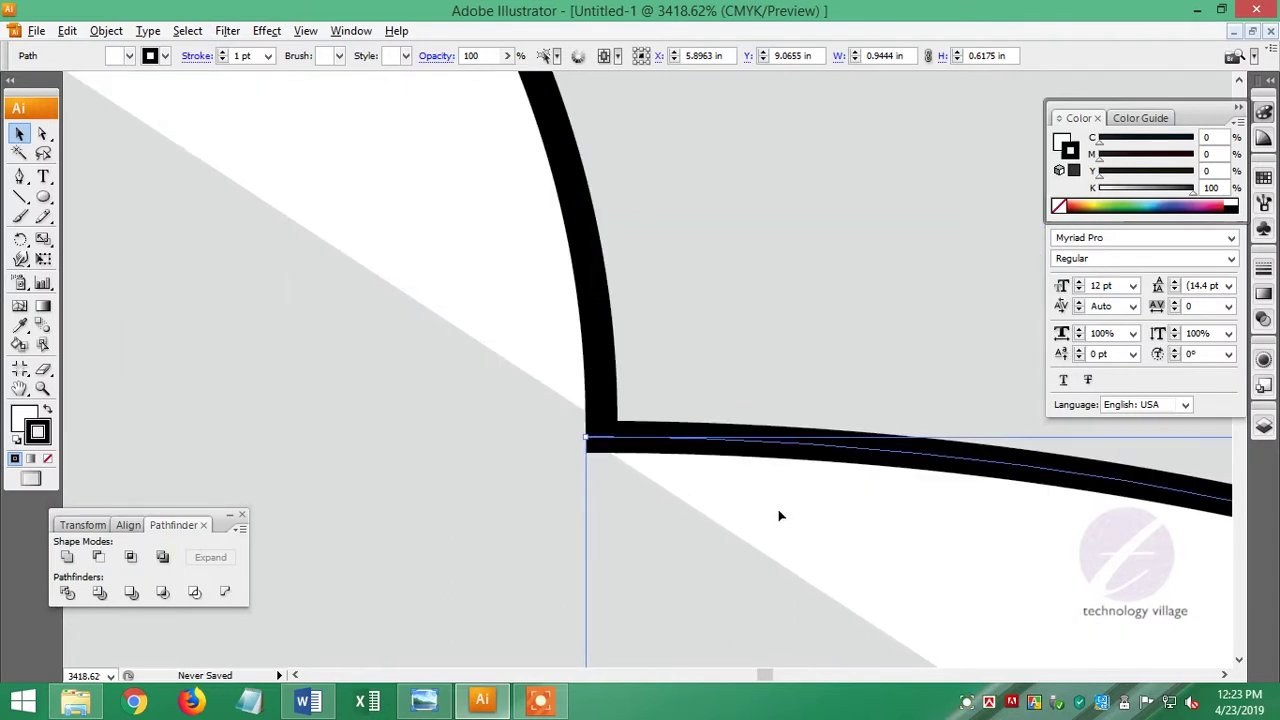
Nudge the lower path left to meet the corner, then deselect and zoom out.
left_click_drag(760, 523, 576, 462)
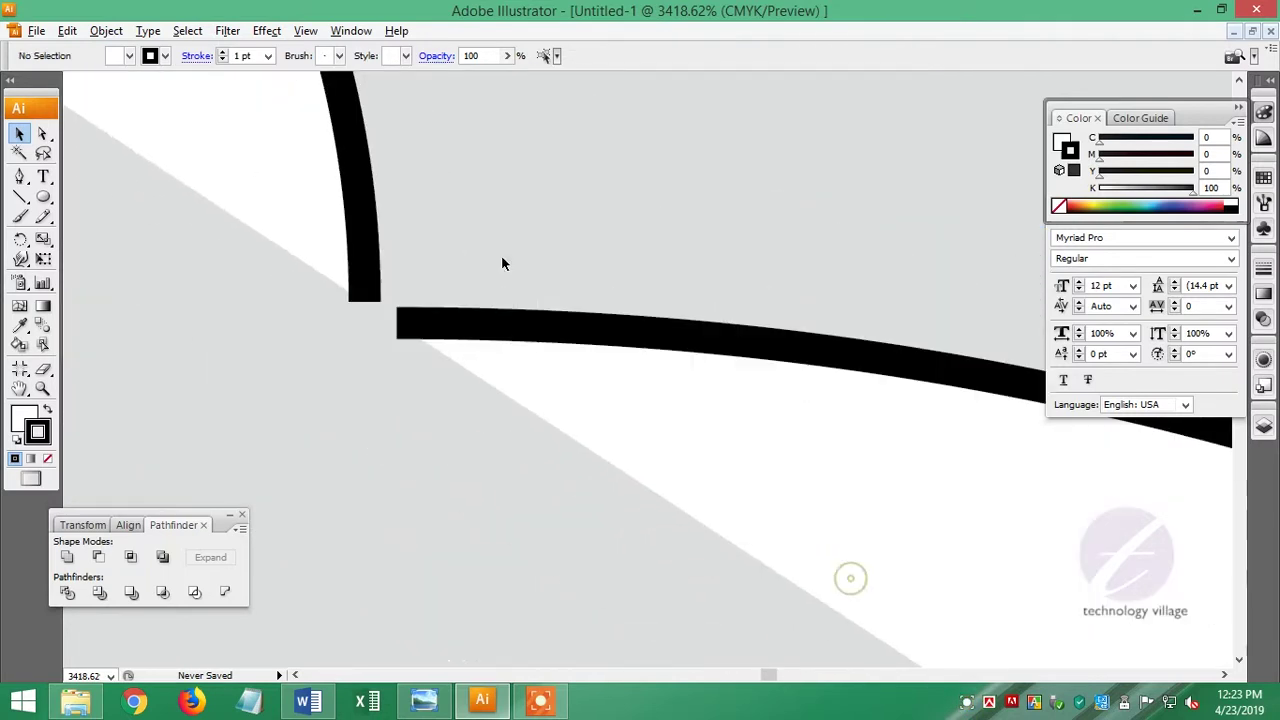
key("Left")
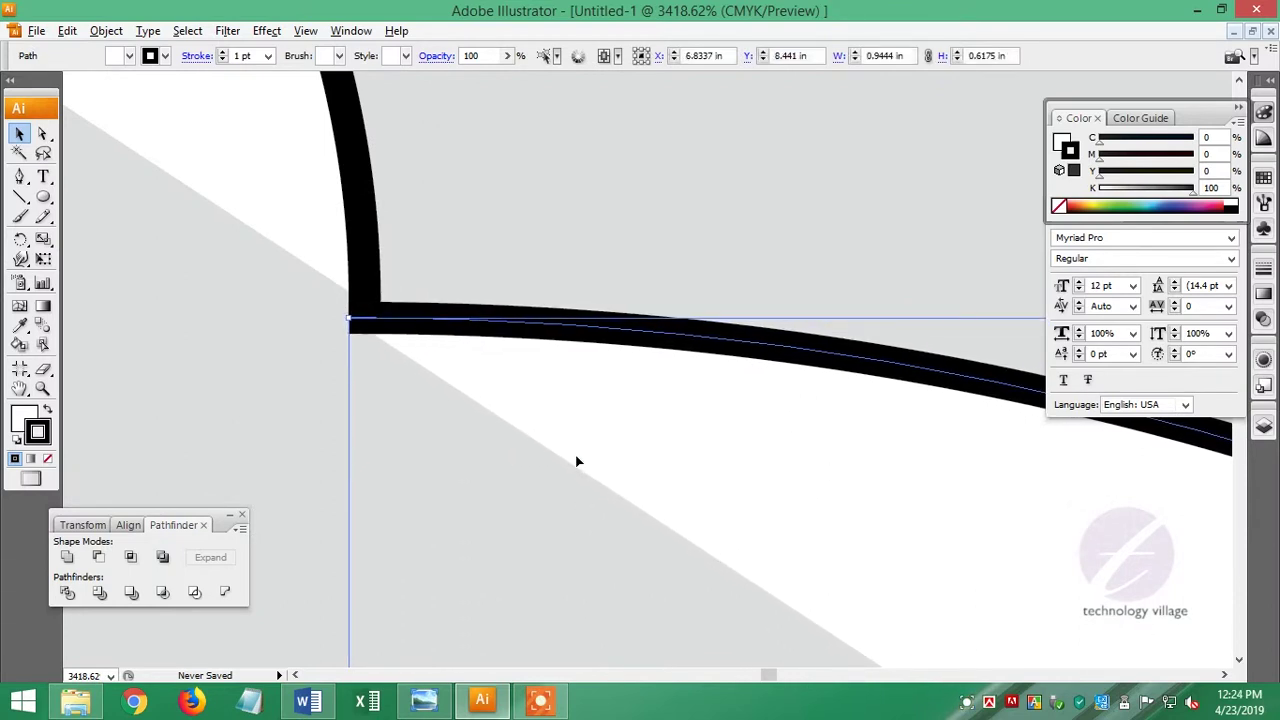
left_click(632, 221)
left_click(220, 274, "ctrl+alt")
left_click(491, 171, "ctrl+alt")
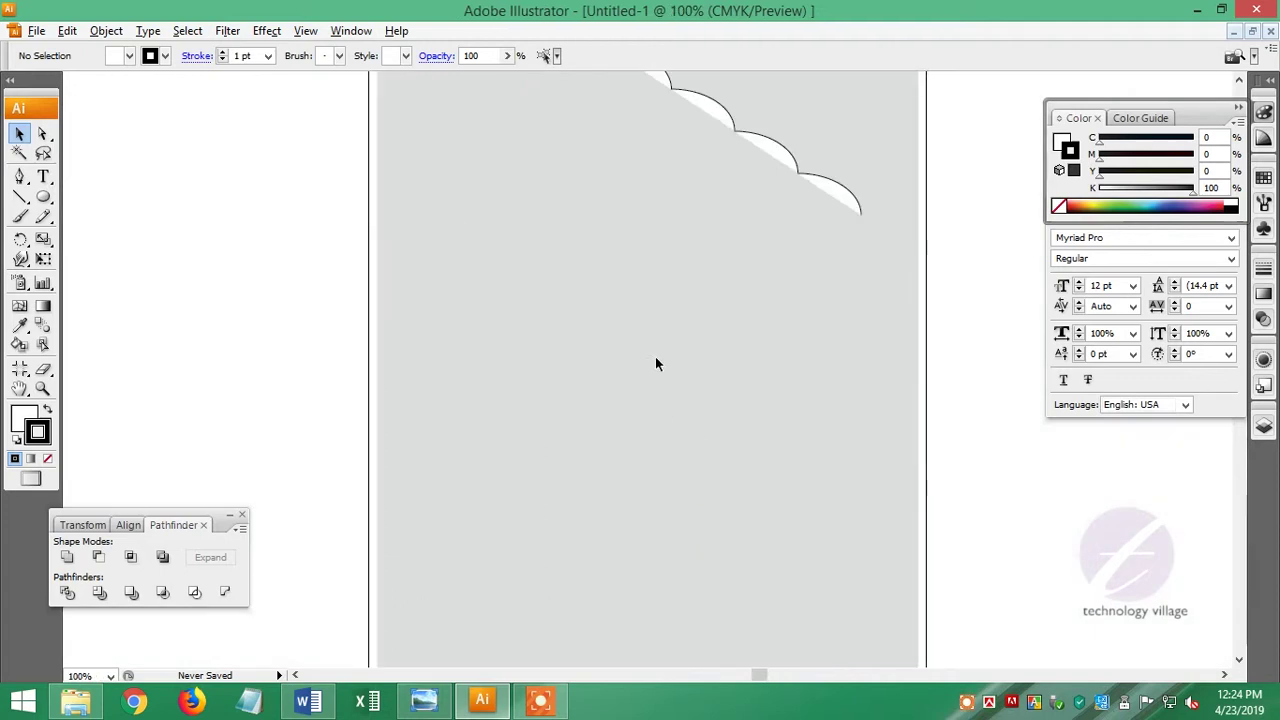
Make the scalloped edge narrower and shorter, and move it right.
left_click(660, 199, "ctrl+alt")
left_click_drag(530, 300, 962, 580)
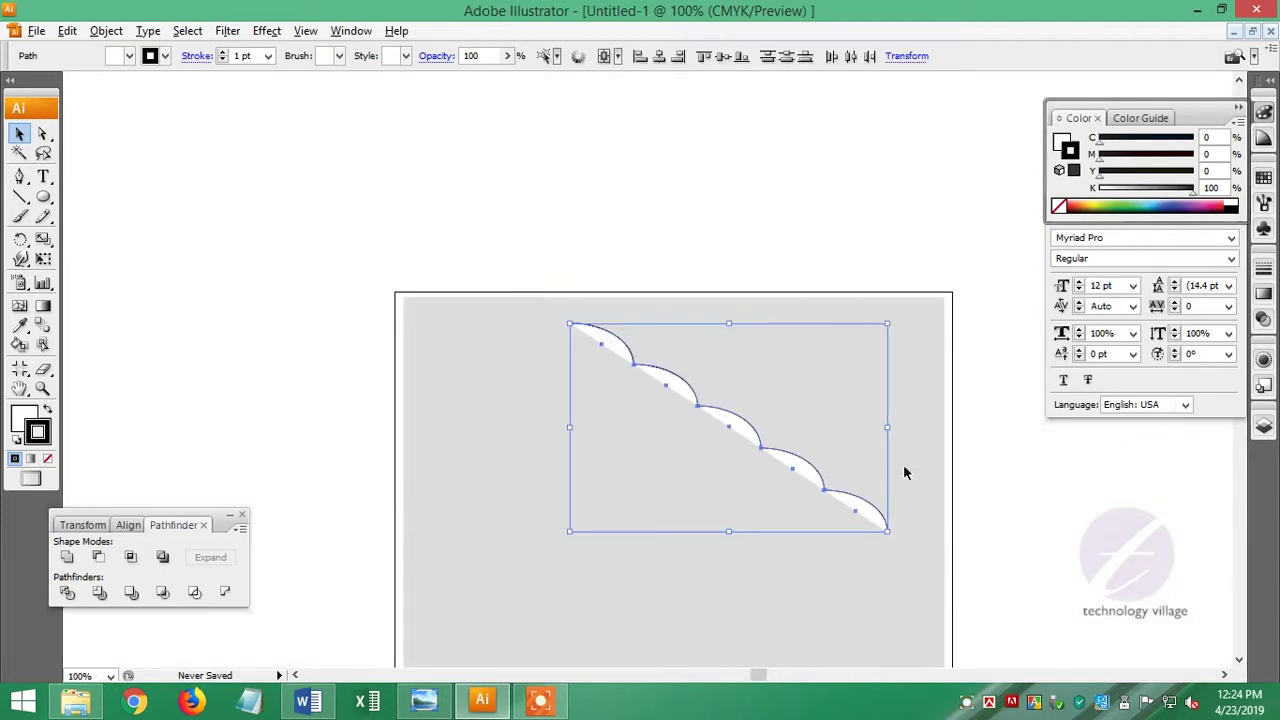
left_click_drag(886, 429, 788, 429)
left_click_drag(679, 531, 666, 459)
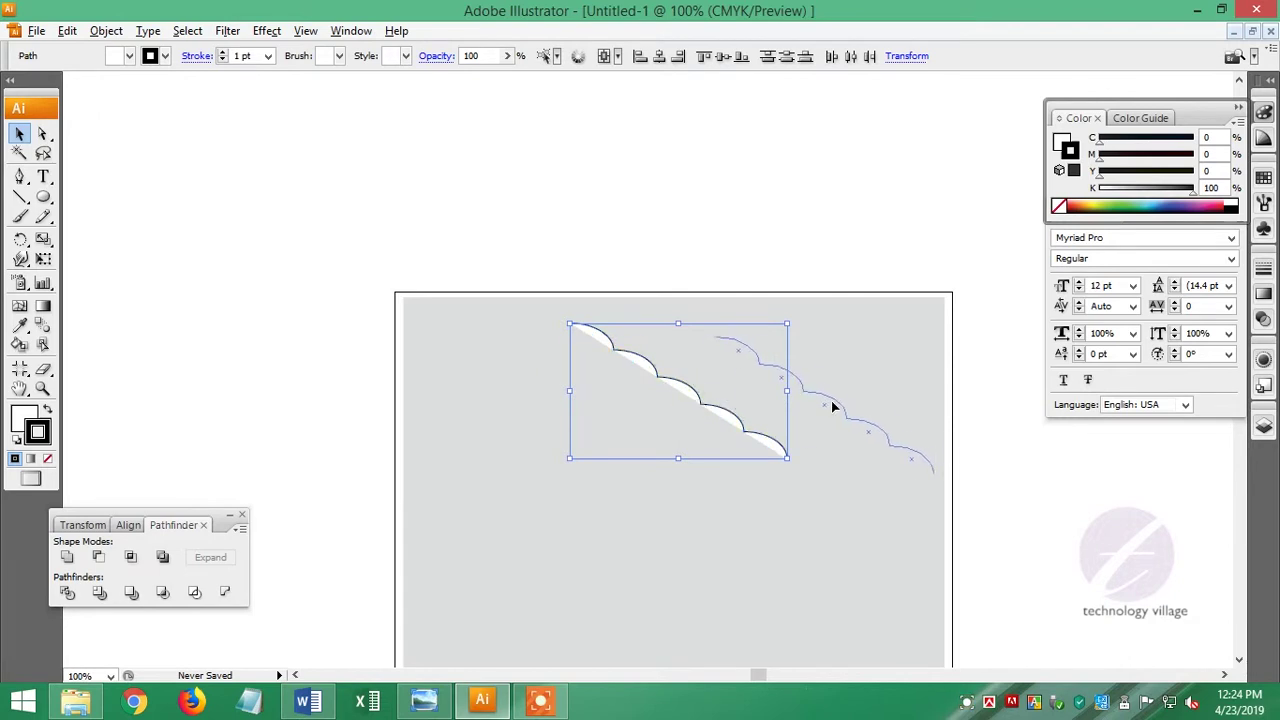
left_click_drag(791, 410, 826, 400)
Reflect a vertical copy of the edge and move it left as the roof's other half.
right_click(838, 414)
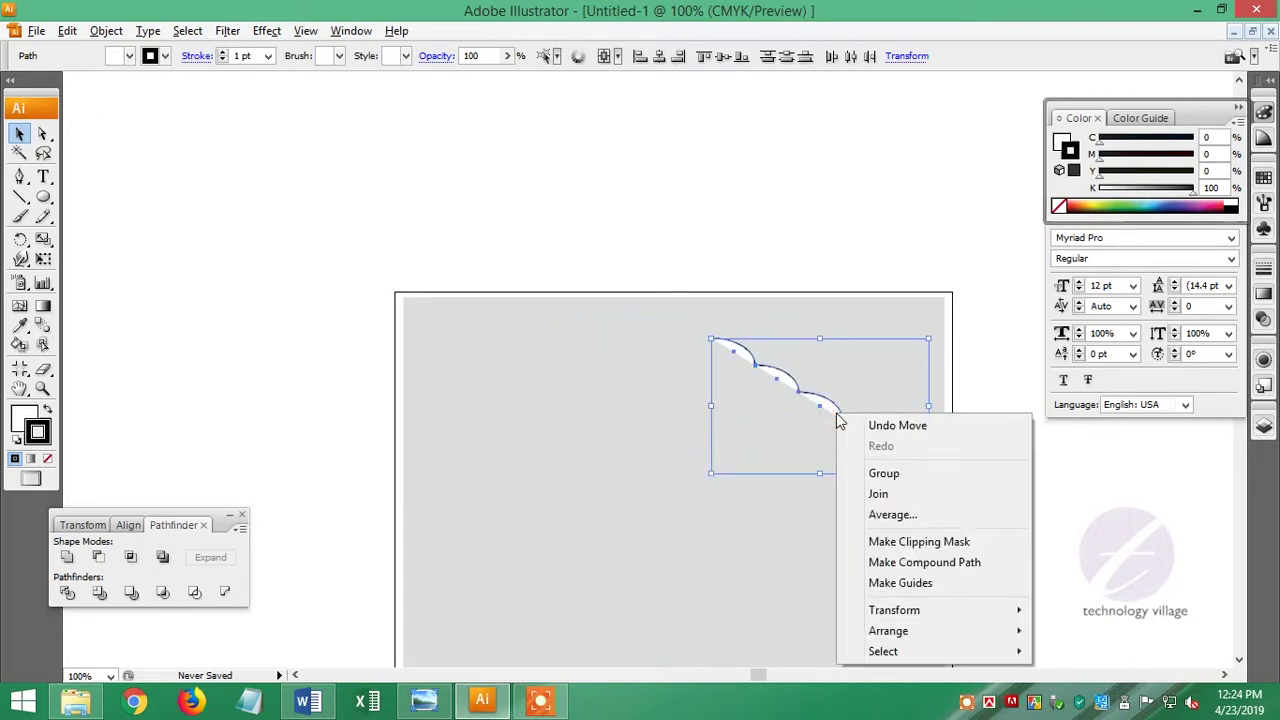
mouse_move(894, 610)
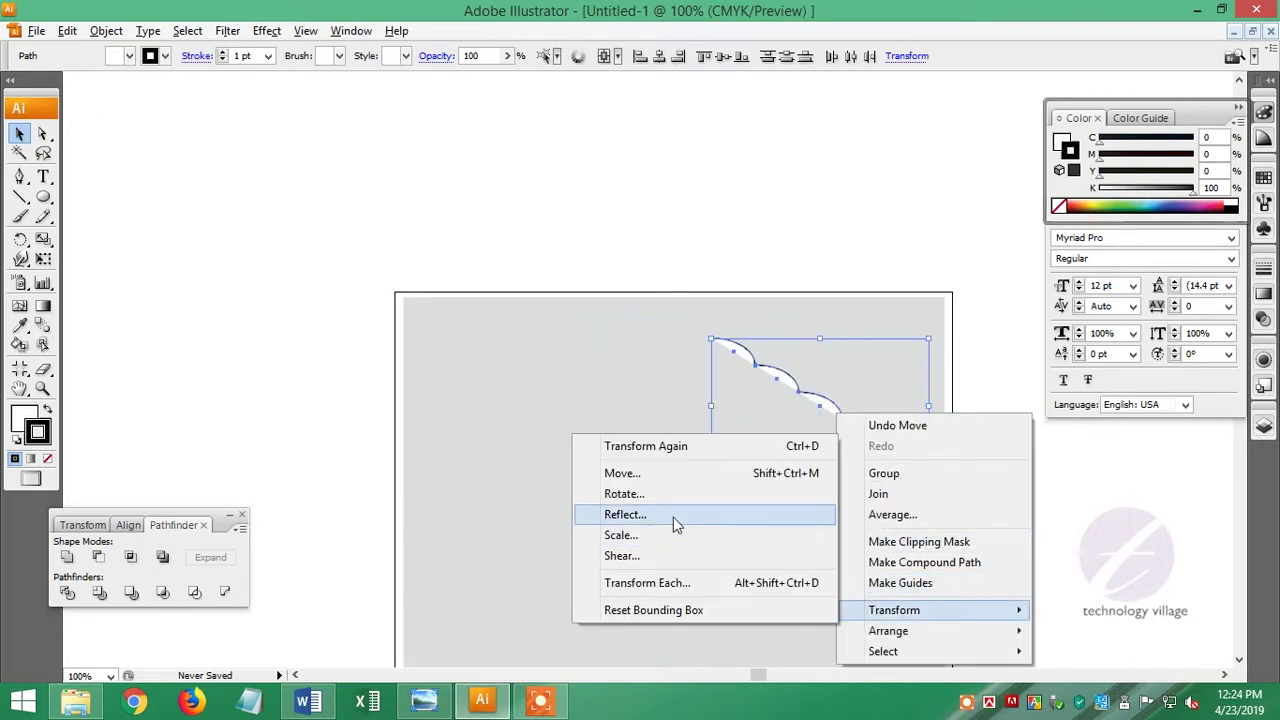
left_click(655, 510)
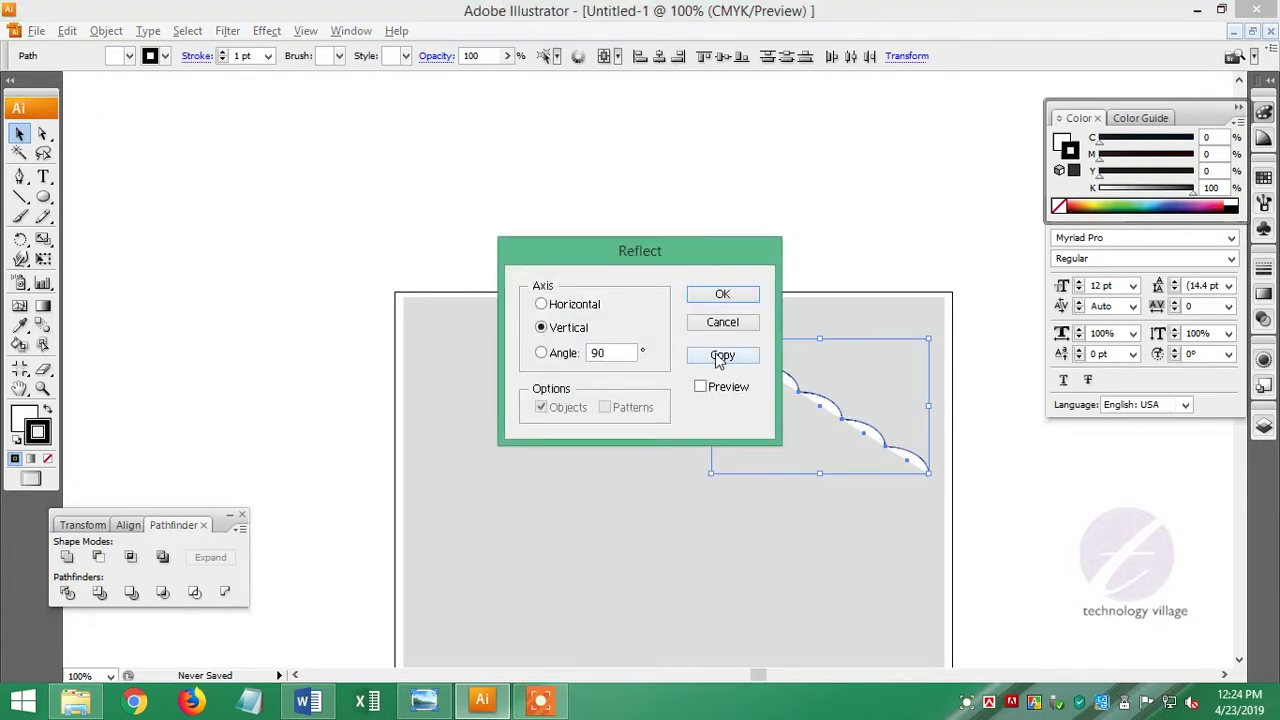
left_click(721, 356)
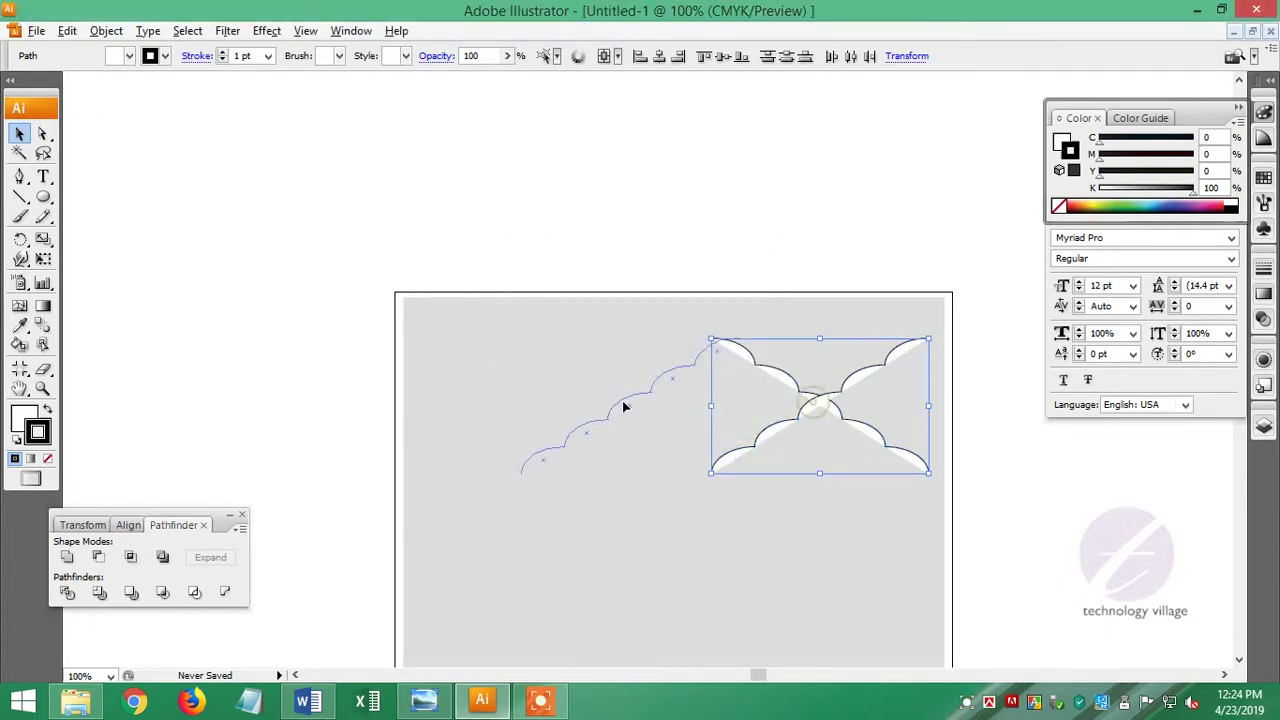
left_click_drag(815, 407, 600, 407)
left_click_drag(712, 353, 729, 348)
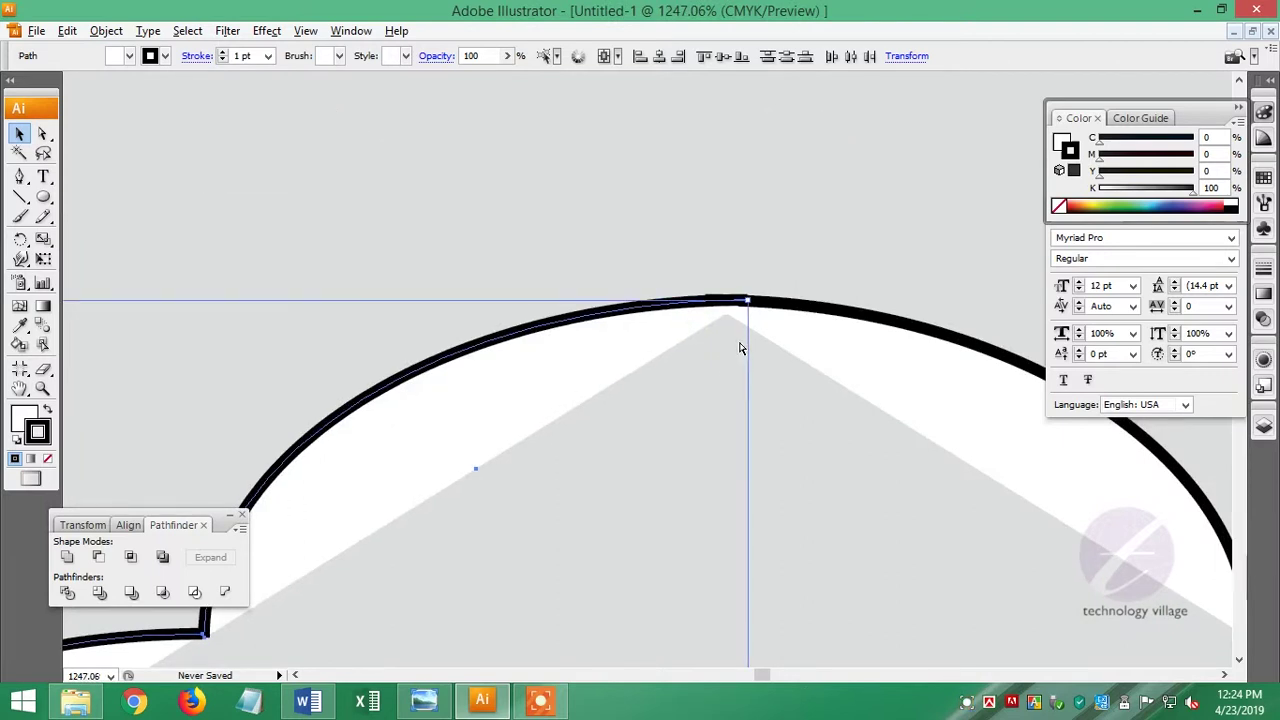
Adjust the keyboard increment and nudge the half until both meet at the apex.
key("ctrl+k")
key("BackSpace")
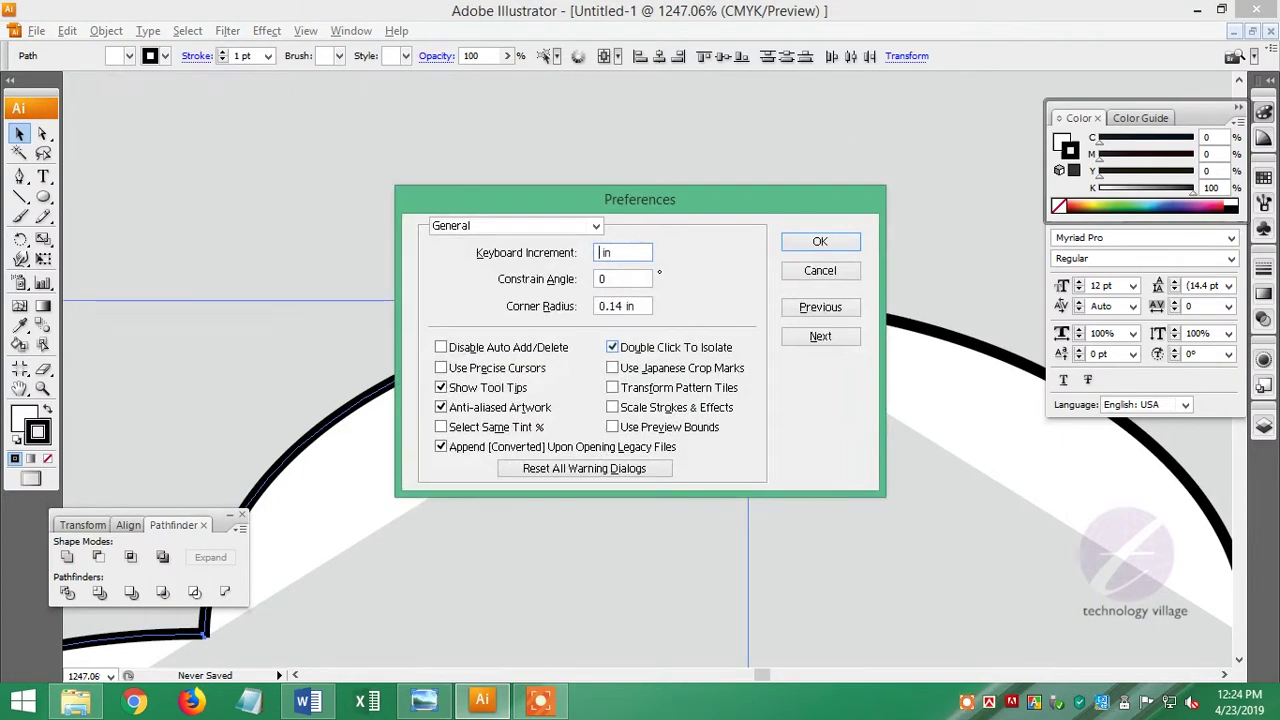
type(".01")
key("Return")
key("Left")
key("Left")
key("Left")
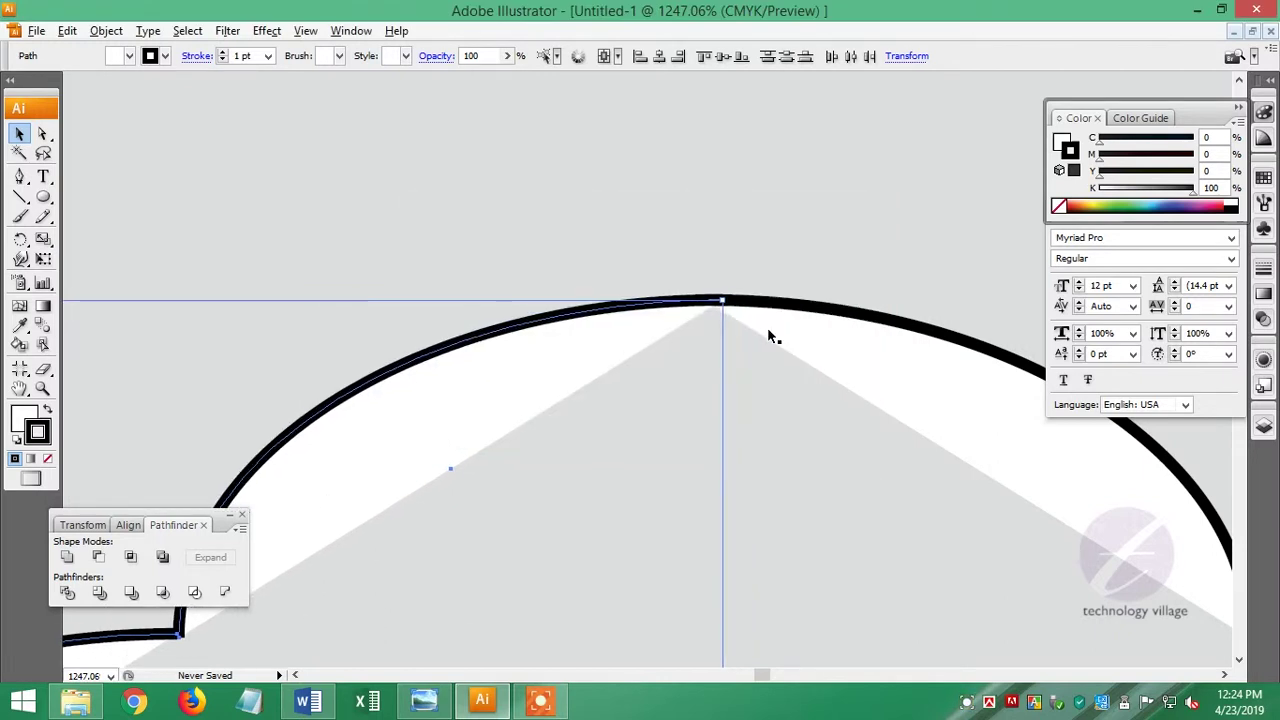
key("Left")
key("Left")
left_click(683, 241)
key("Left")
key("Right")
Move the whole scalloped roof up and left, then unlock all objects.
key("ctrl+1")
left_click(597, 418)
left_click_drag(326, 172, 877, 429)
left_click_drag(742, 246, 703, 217)
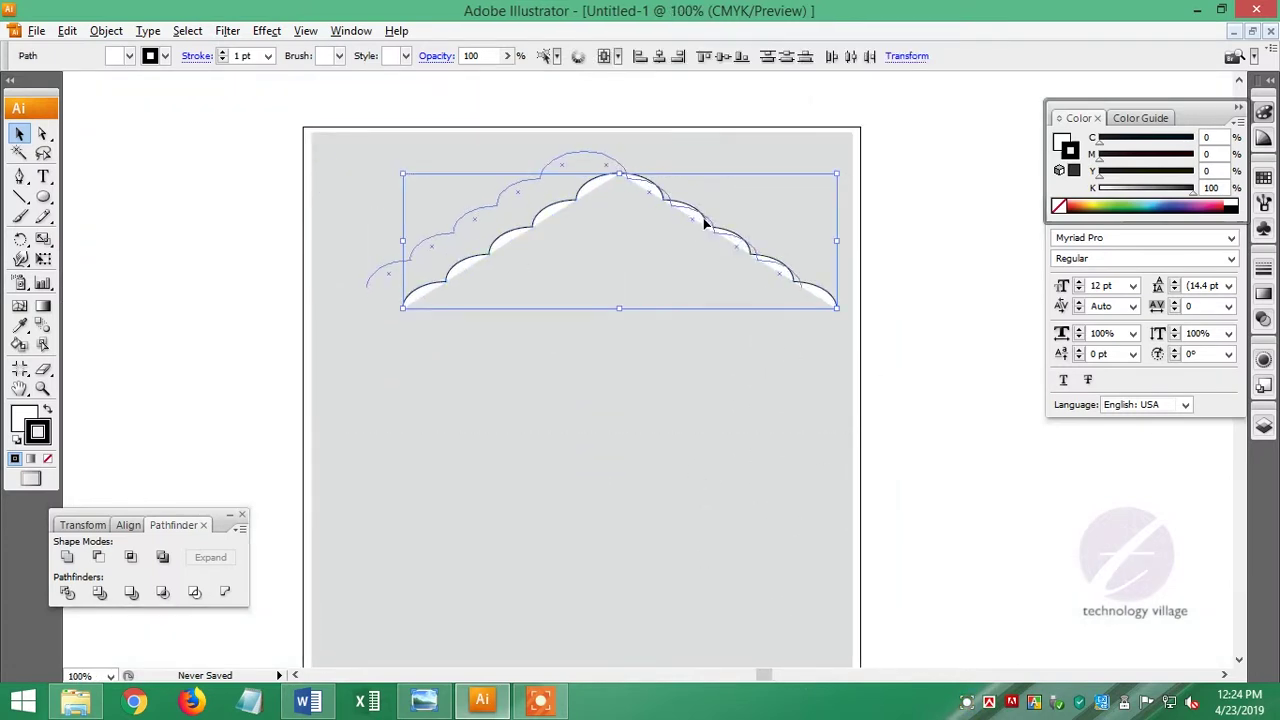
key("ctrl+alt+2")
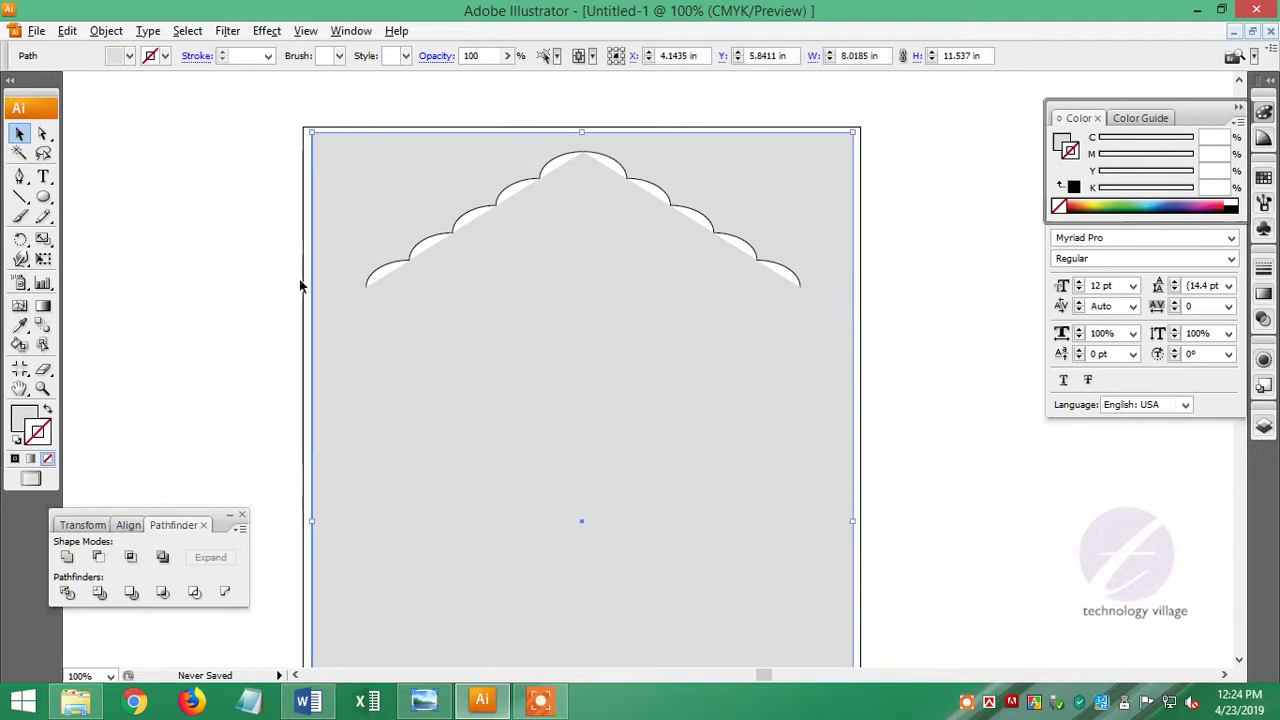
Show rulers, add a vertical guide and snap it to the background rectangle's centre.
key("ctrl+r")
left_click_drag(68, 216, 581, 259)
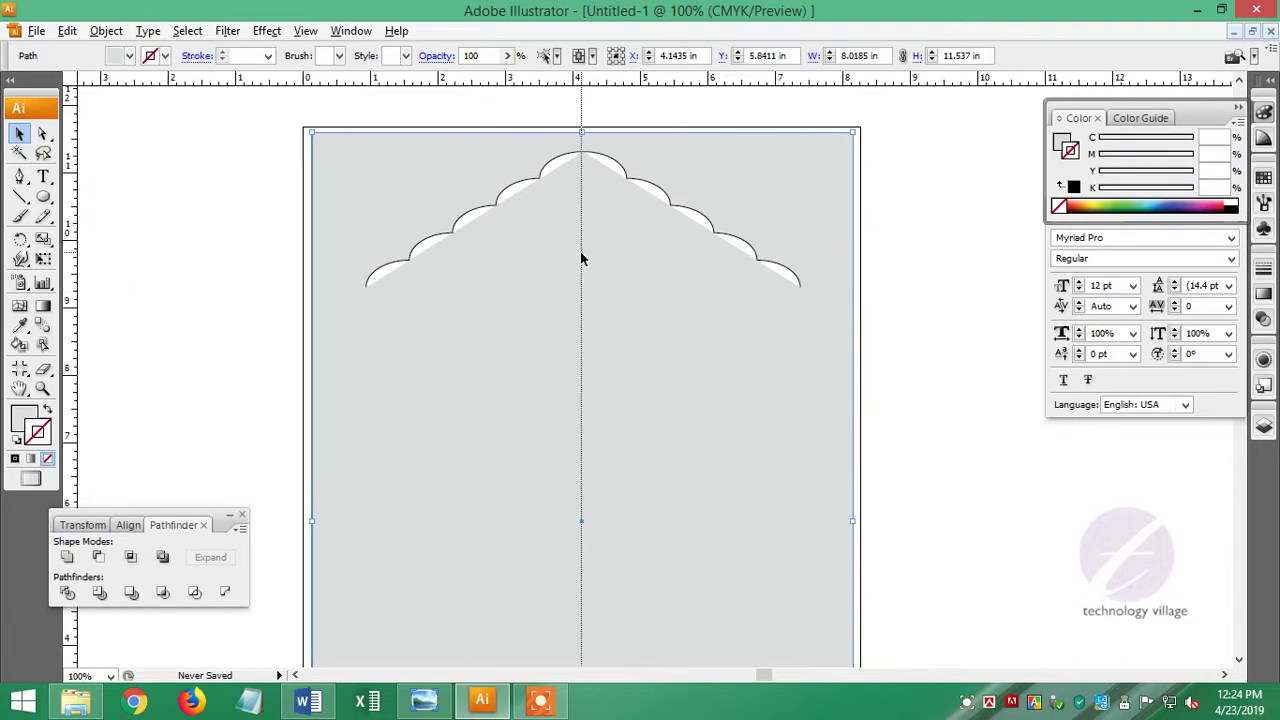
left_click_drag(540, 115, 646, 180)
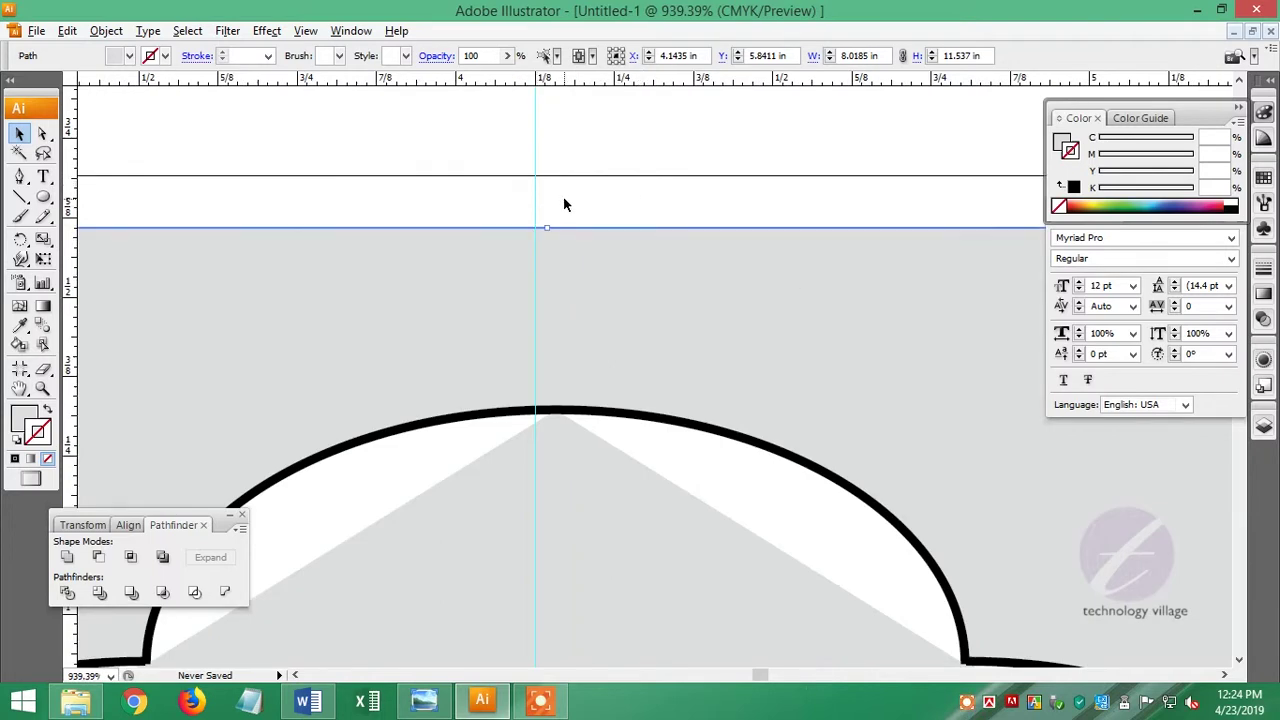
left_click(537, 190)
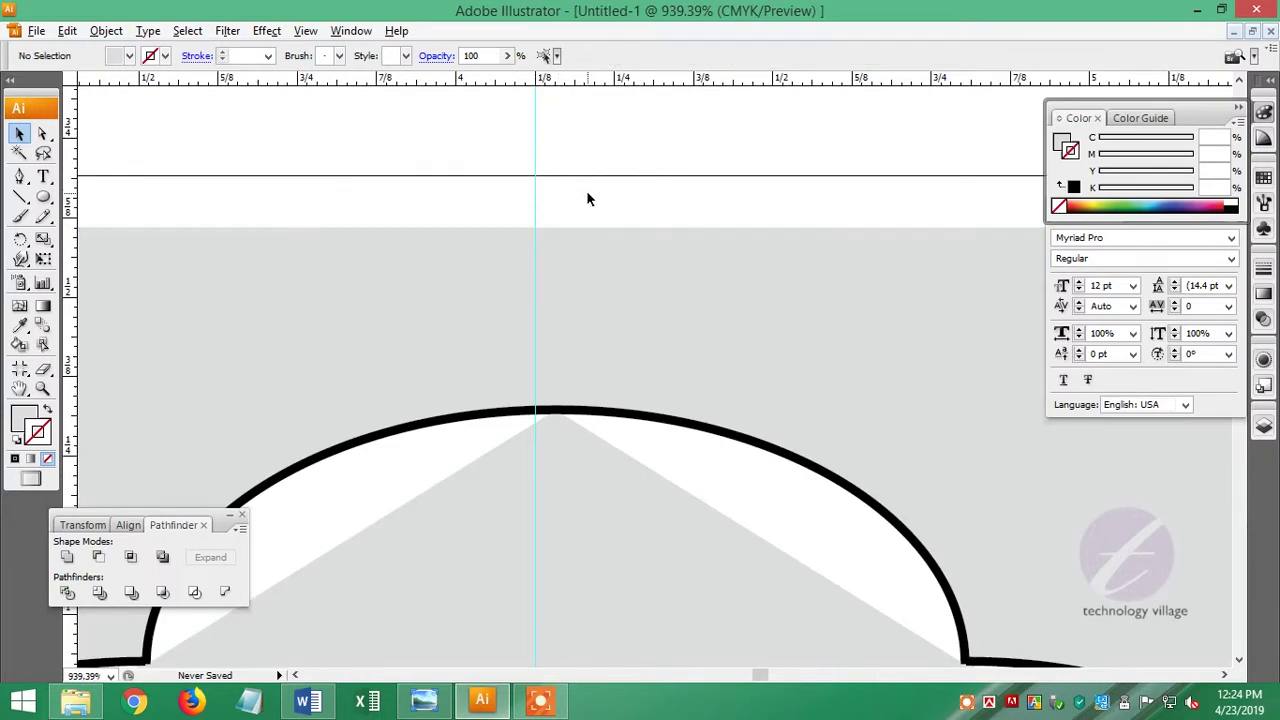
right_click(587, 195)
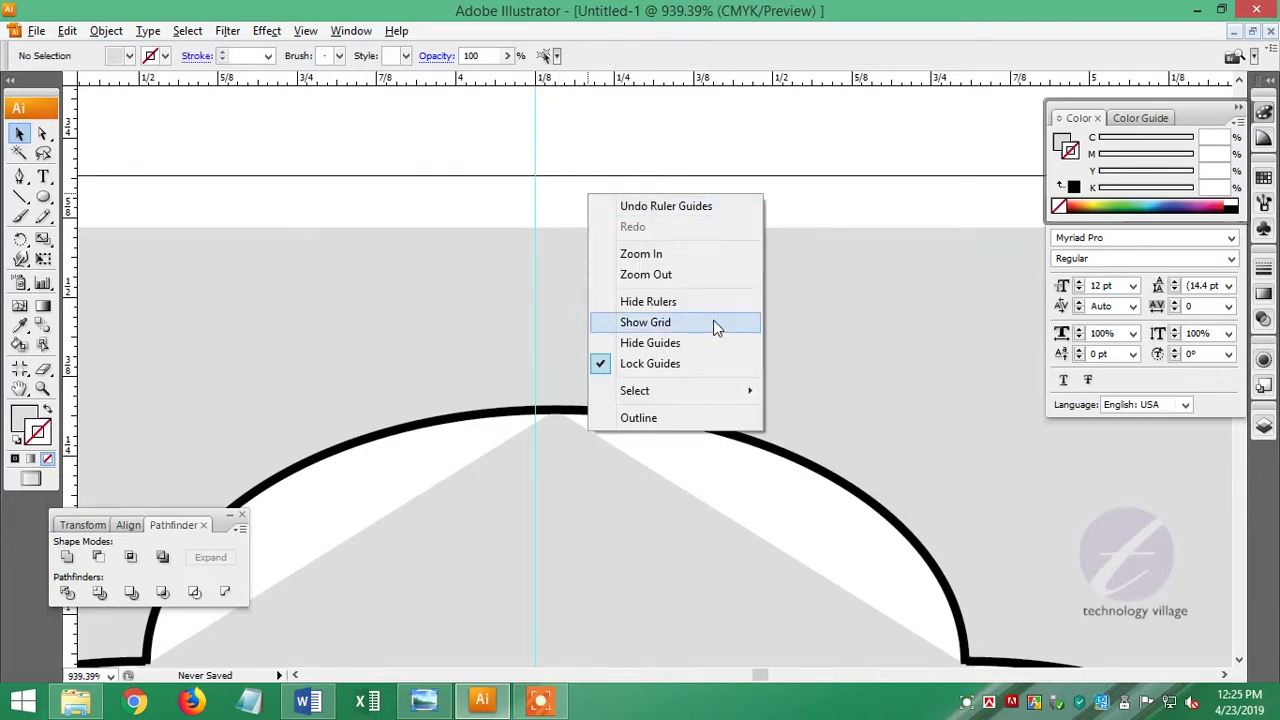
left_click(700, 363)
left_click(623, 277)
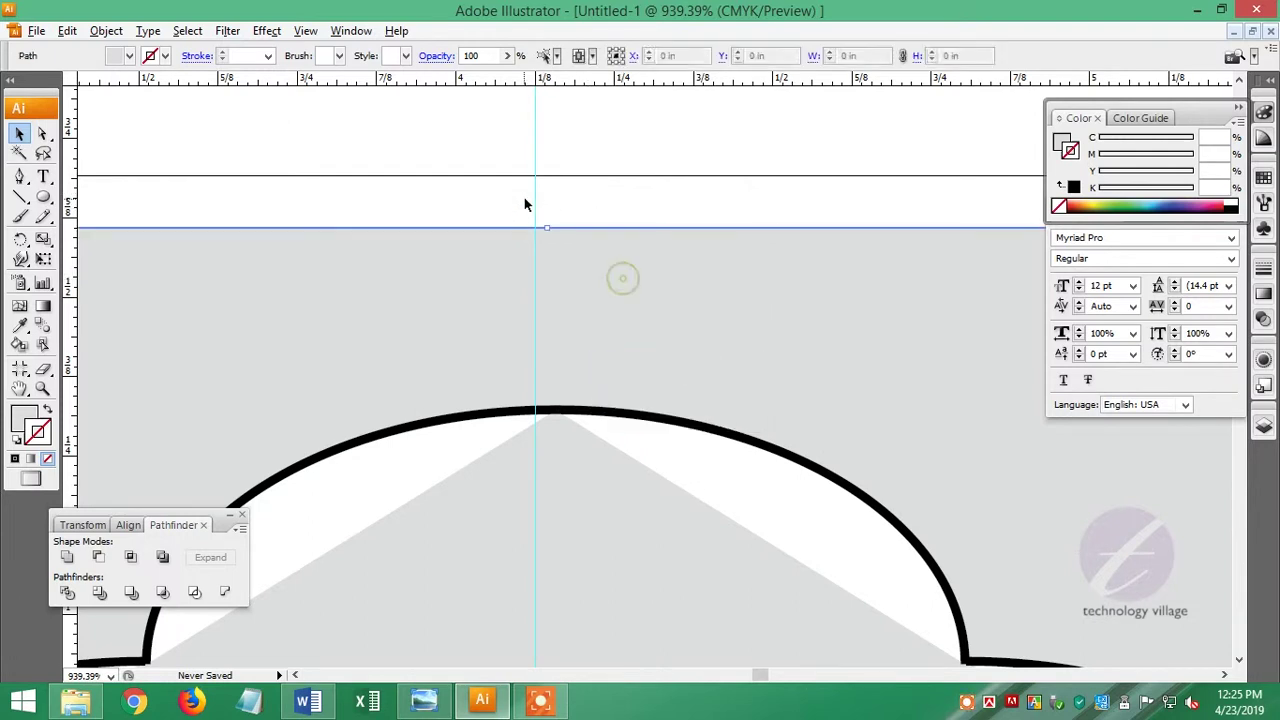
left_click_drag(535, 204, 548, 202)
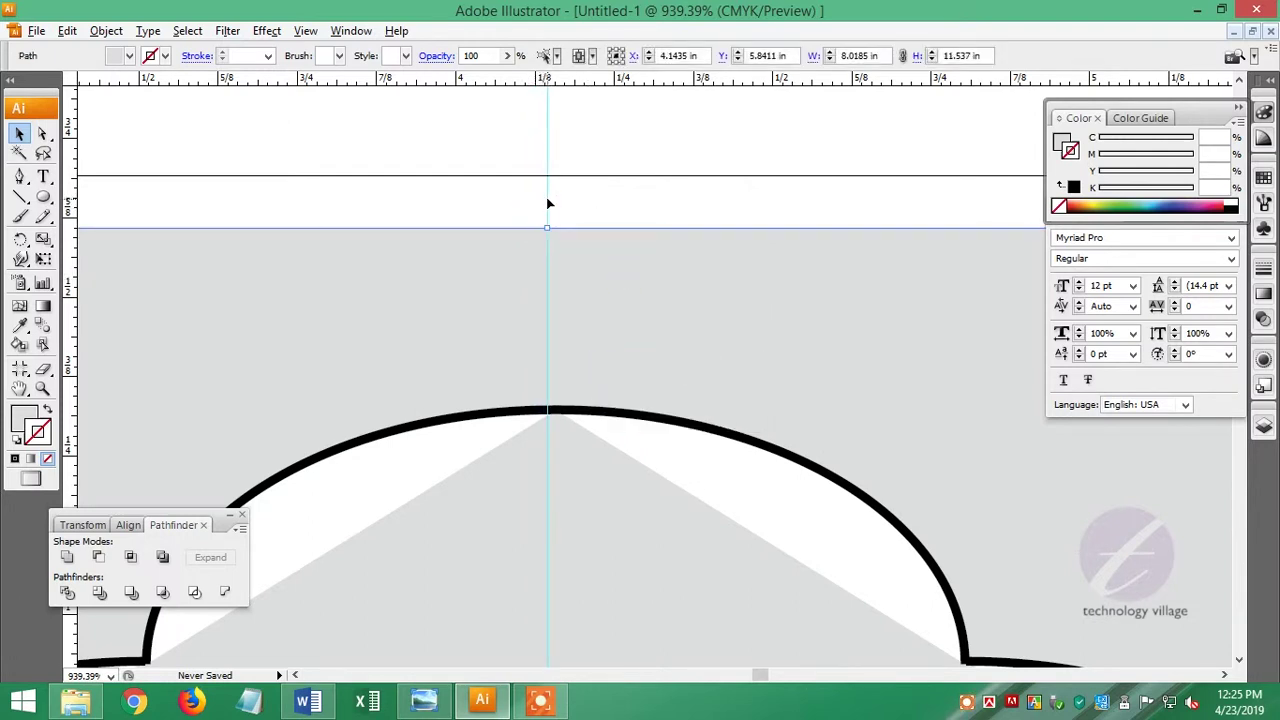
Relock the guides and check the scalloped arc's position against them.
right_click(734, 201)
left_click(760, 372)
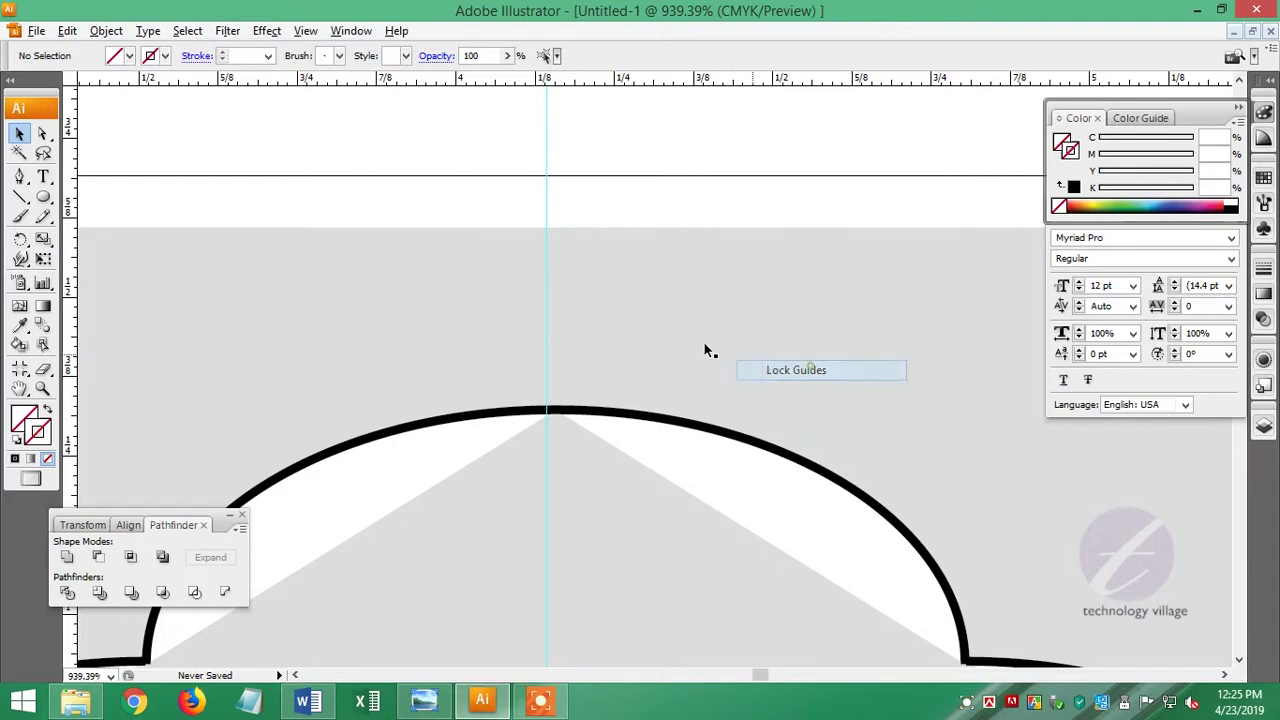
left_click(622, 262)
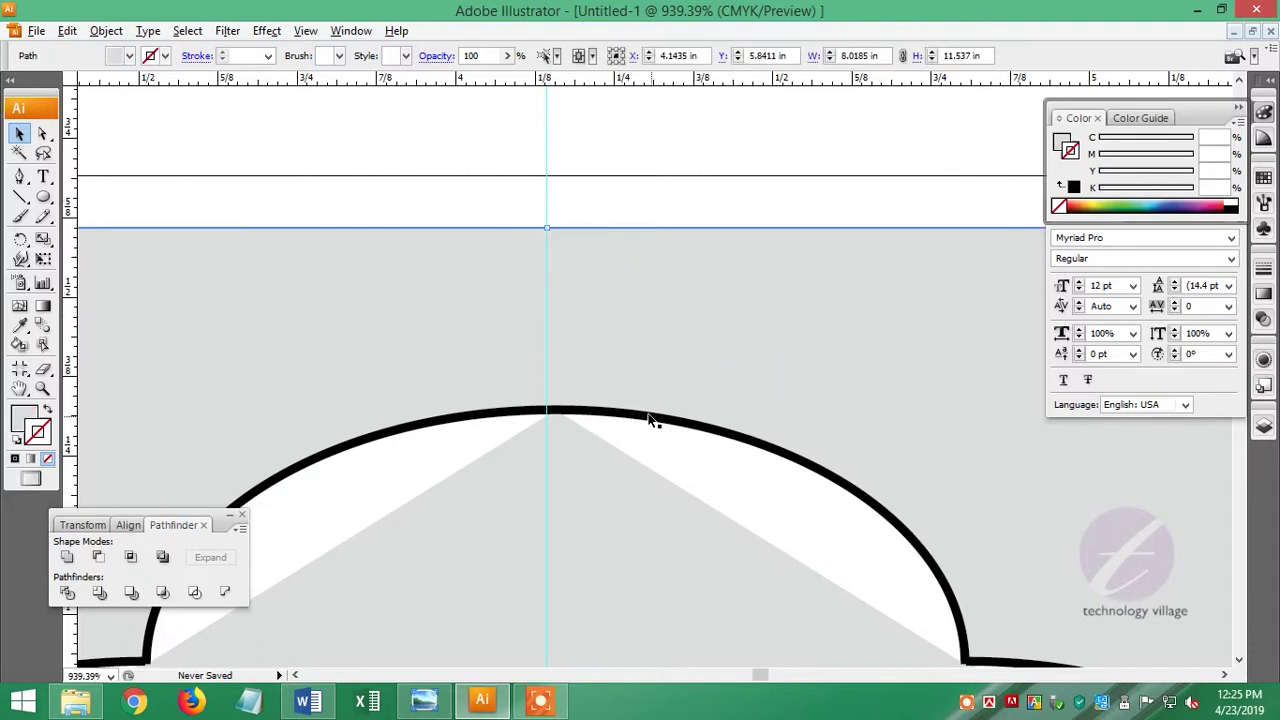
left_click(692, 423)
left_click(617, 421)
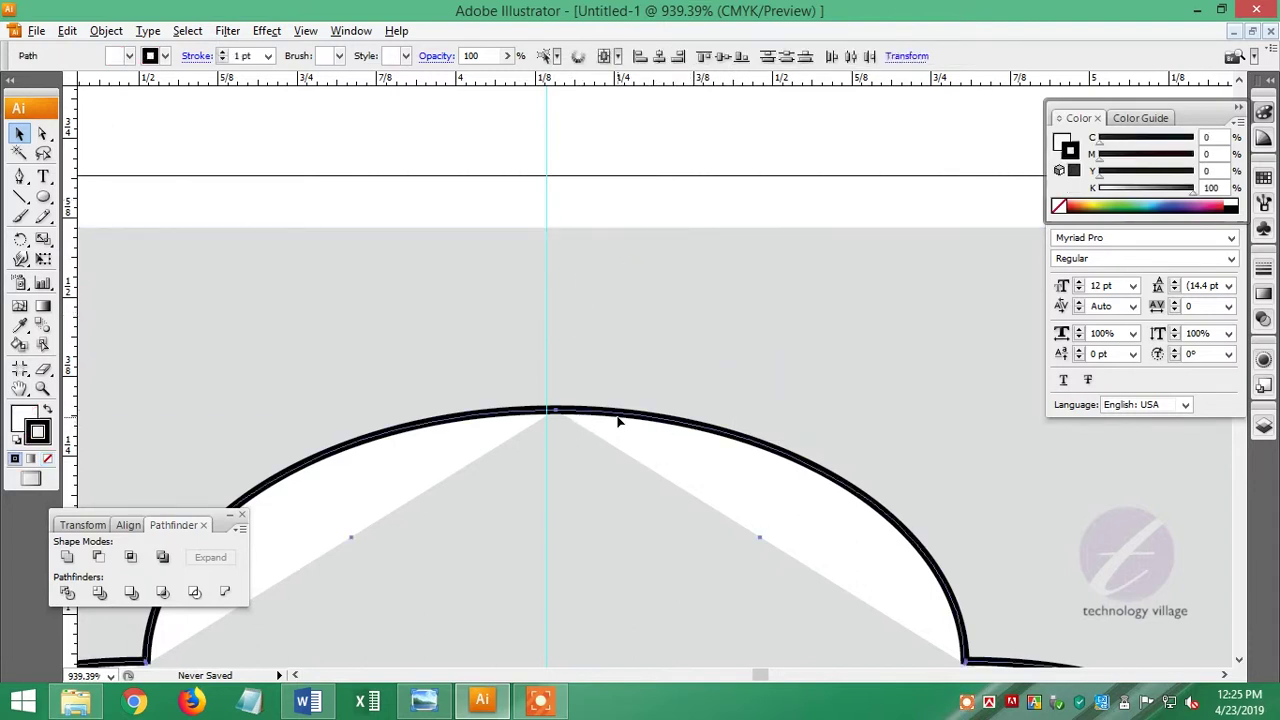
key("Right")
key("Left")
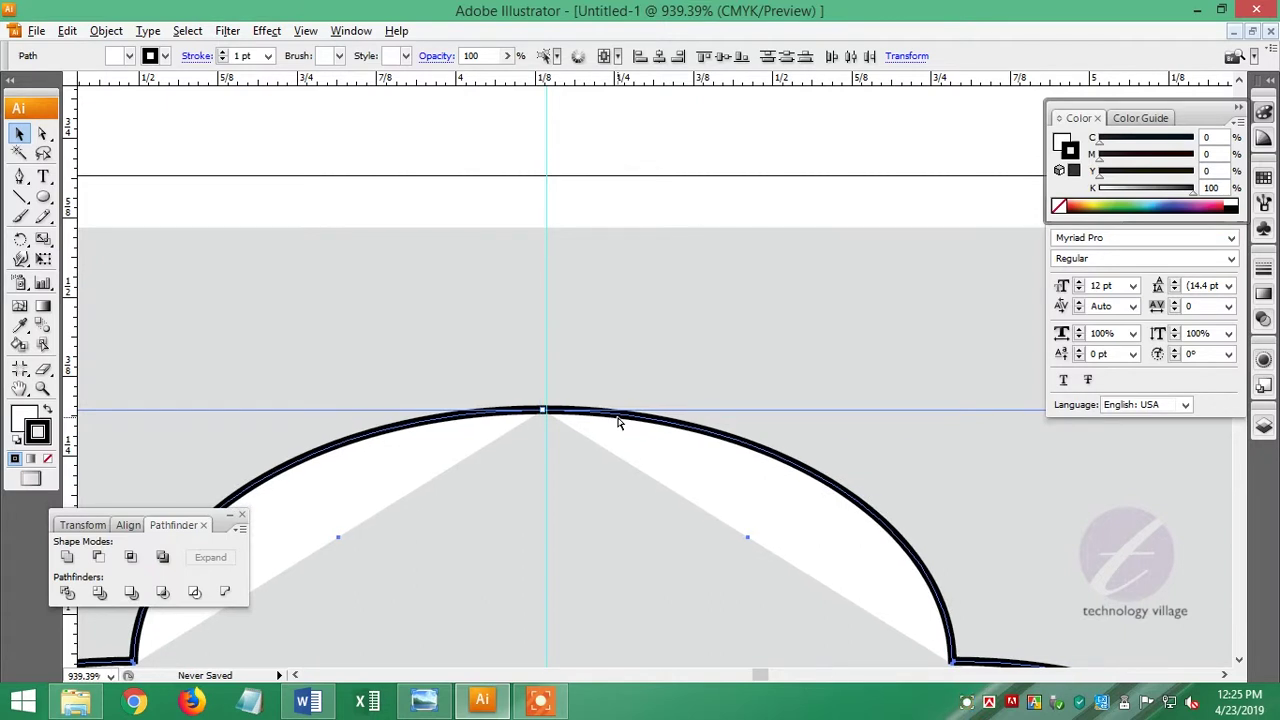
key("ctrl+k")
key("Return")
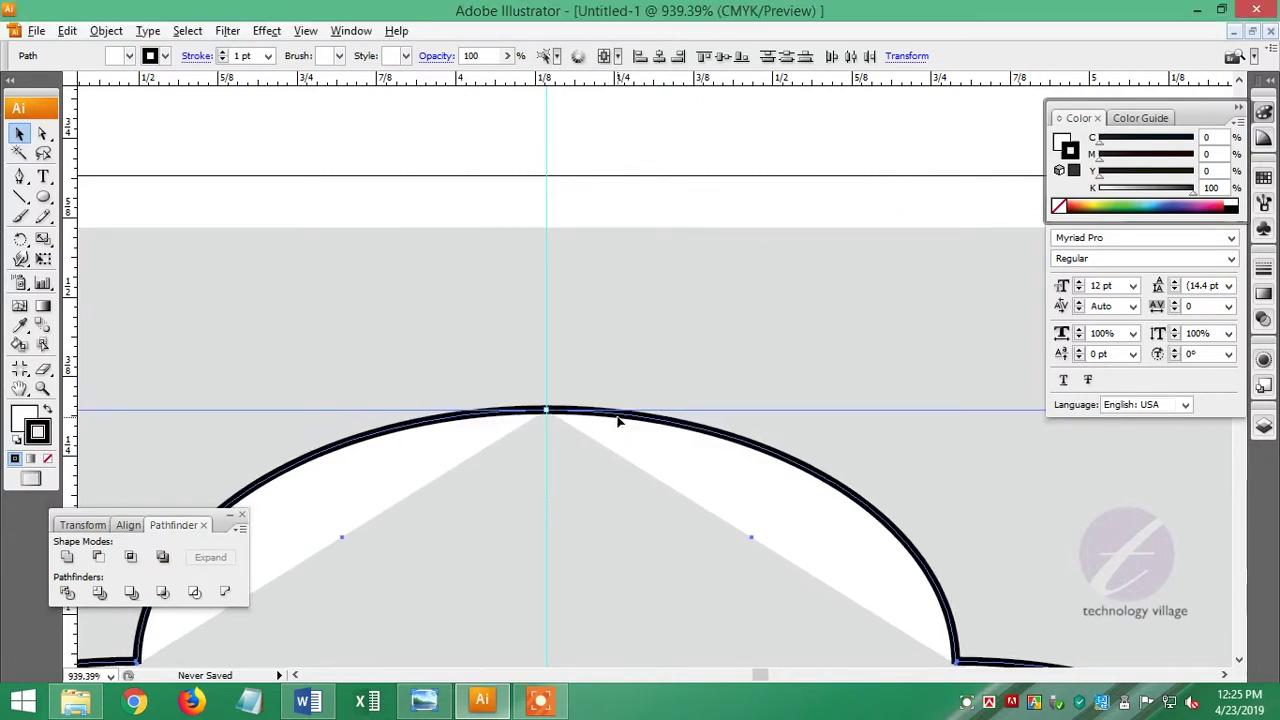
Stretch the scalloped roof wider on both sides, keeping its apex joined.
key("ctrl+1")
scroll(722, 369, "up", 3)
left_click(517, 212)
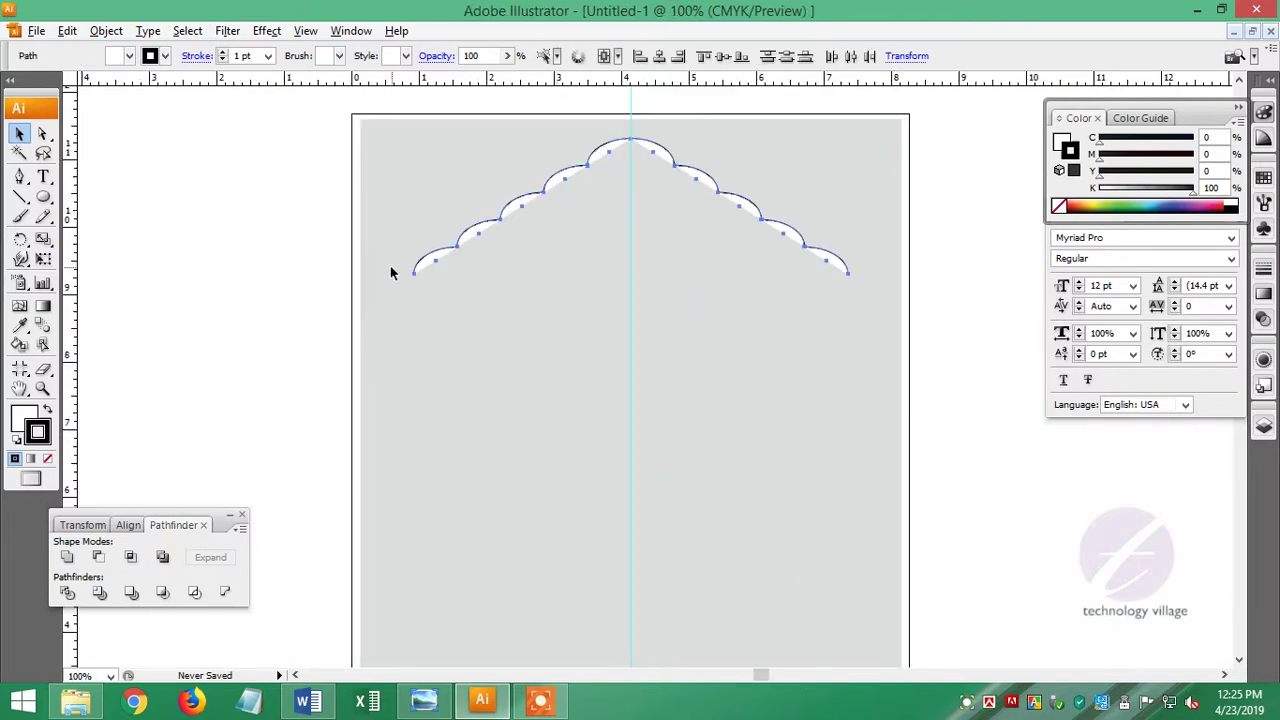
left_click_drag(414, 207, 377, 207)
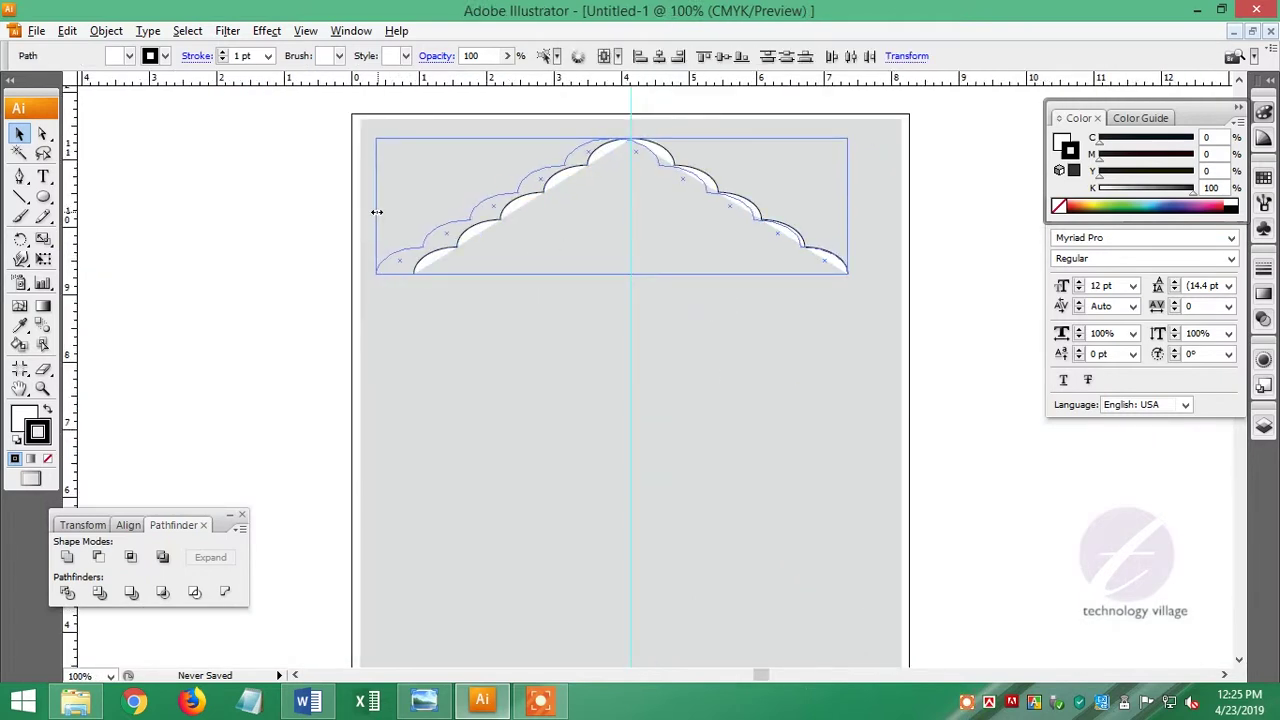
left_click_drag(847, 207, 897, 209)
left_click_drag(614, 128, 705, 198)
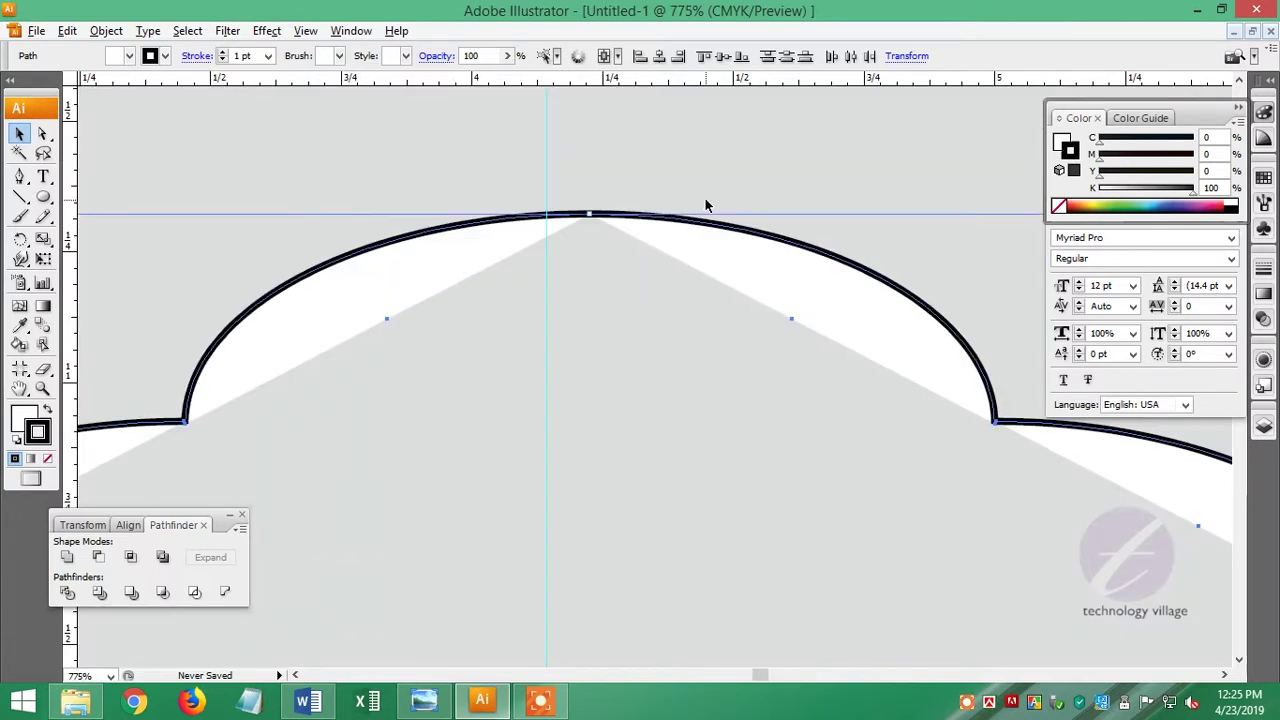
key("ctrl+k")
key("Return")
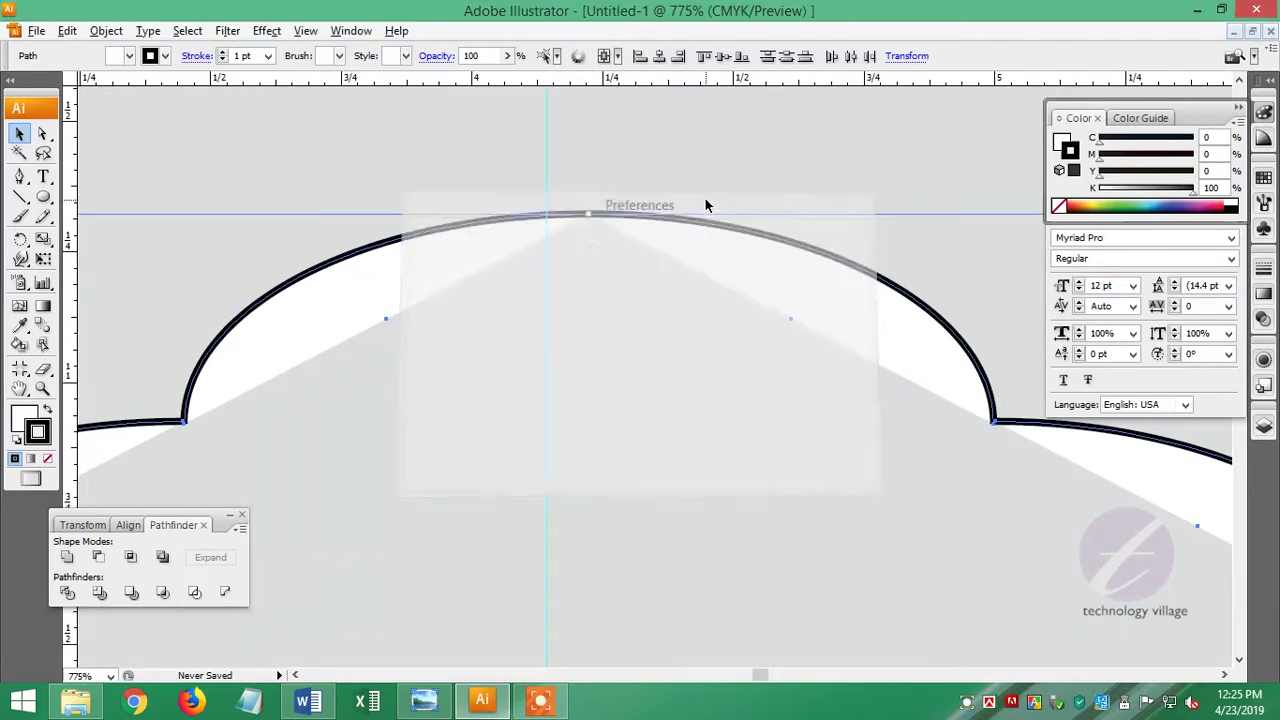
key("ctrl+1")
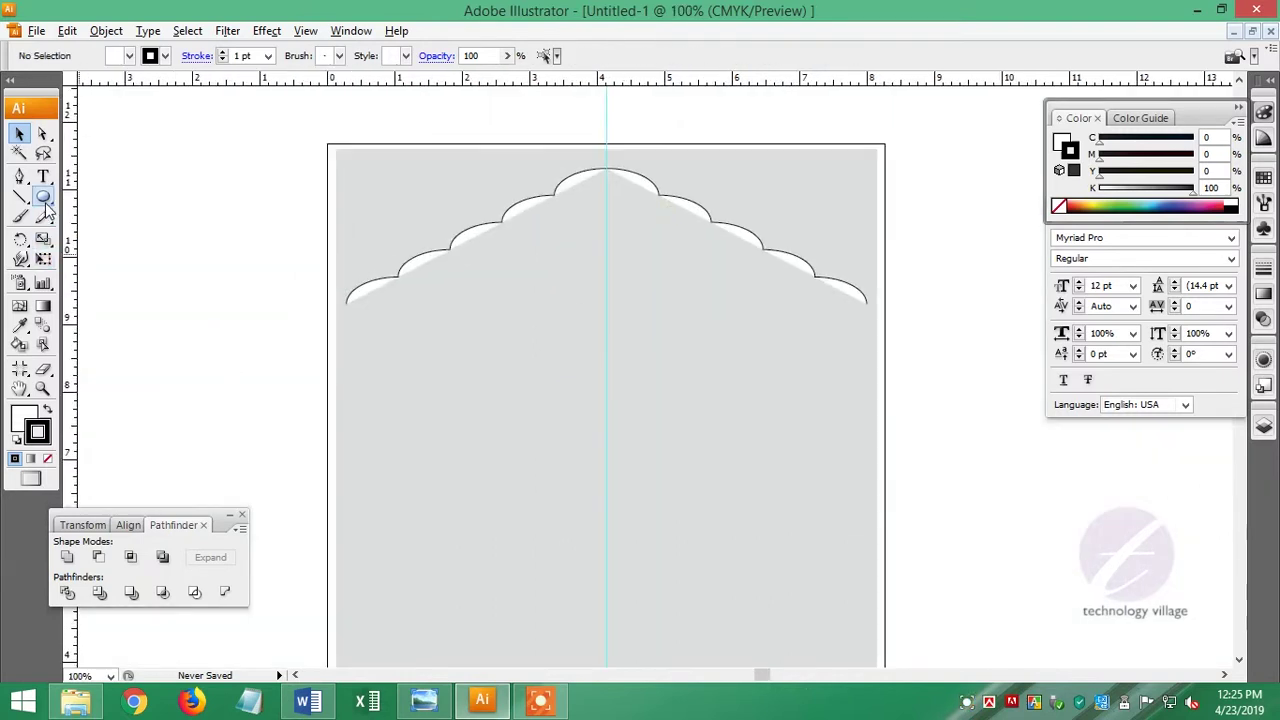
Draw a three-point star triangle below the roof with no outline.
left_click_drag(45, 207, 112, 272)
left_click_drag(538, 286, 700, 437)
key("Down")
key("Down")
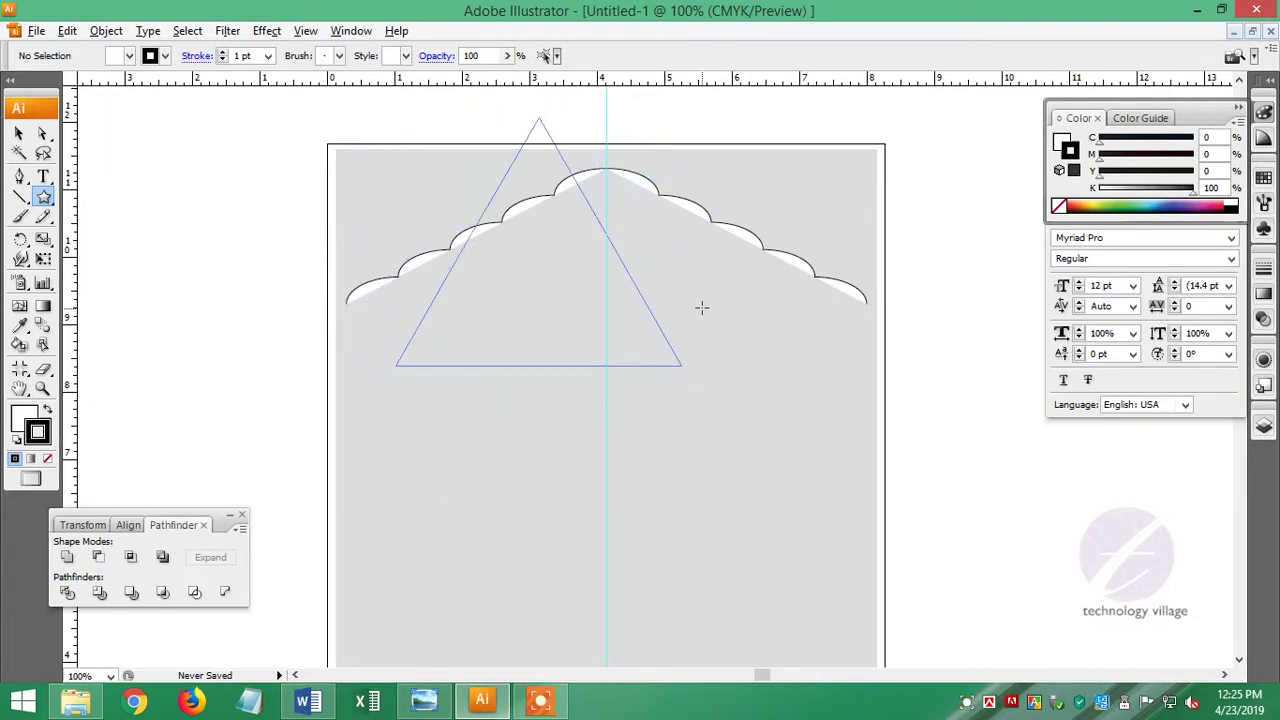
left_click_drag(700, 437, 700, 306)
left_click(19, 133)
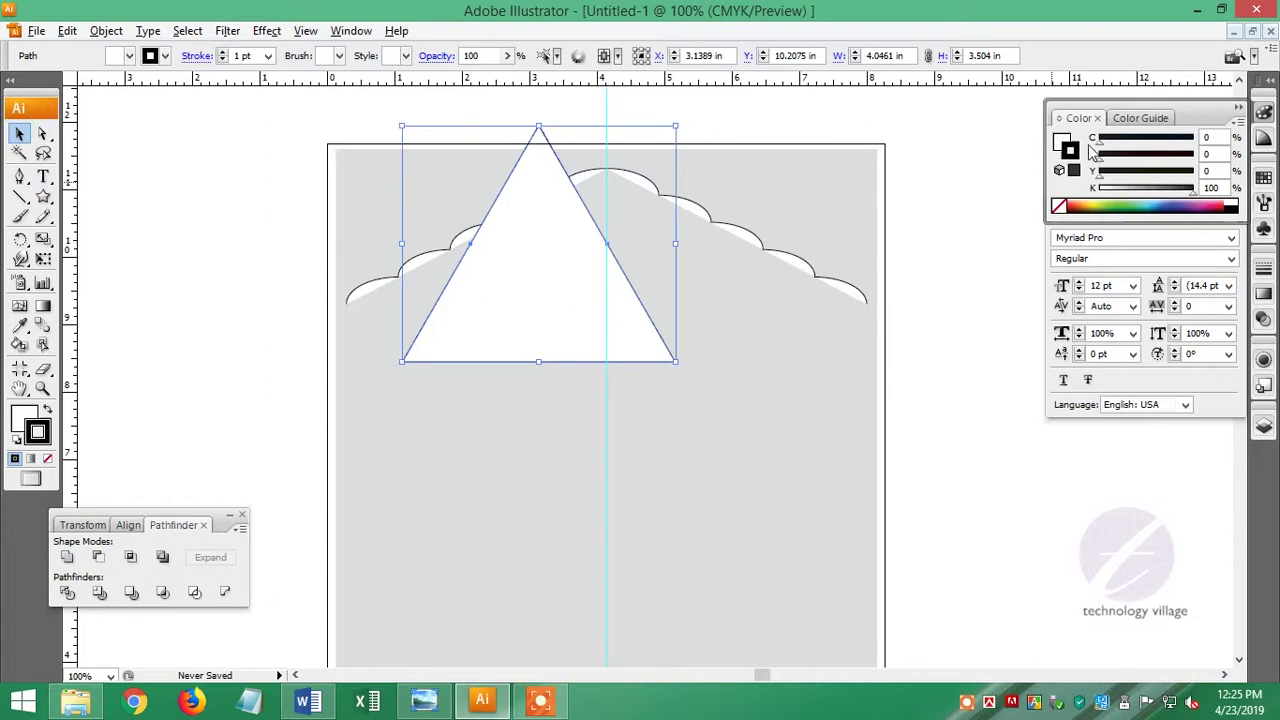
left_click(1060, 206)
Snap the triangle's apex to the cloud's peak and remove the cloud's black outline.
left_click_drag(545, 316, 590, 314)
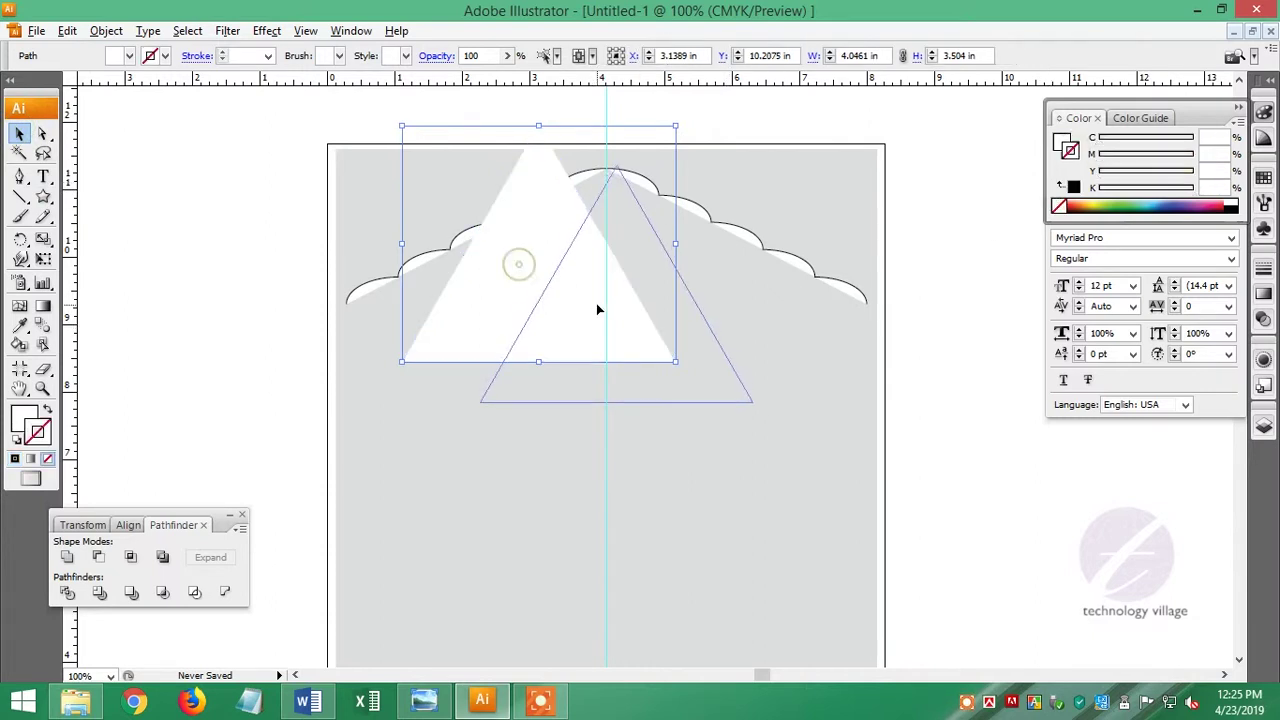
left_click_drag(300, 128, 885, 330)
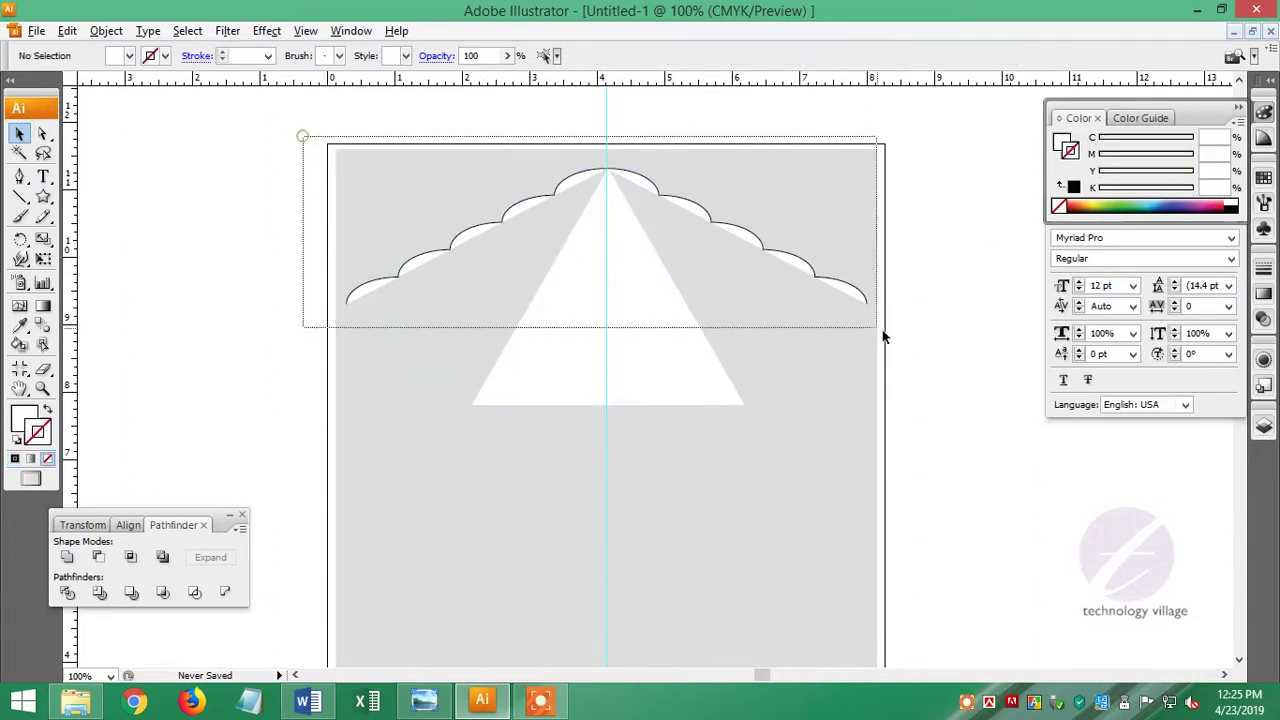
left_click(1060, 206)
left_click(657, 329)
Flatten the white triangle from its bottom edge and widen it left and right under the cloud.
left_click_drag(588, 172, 625, 187)
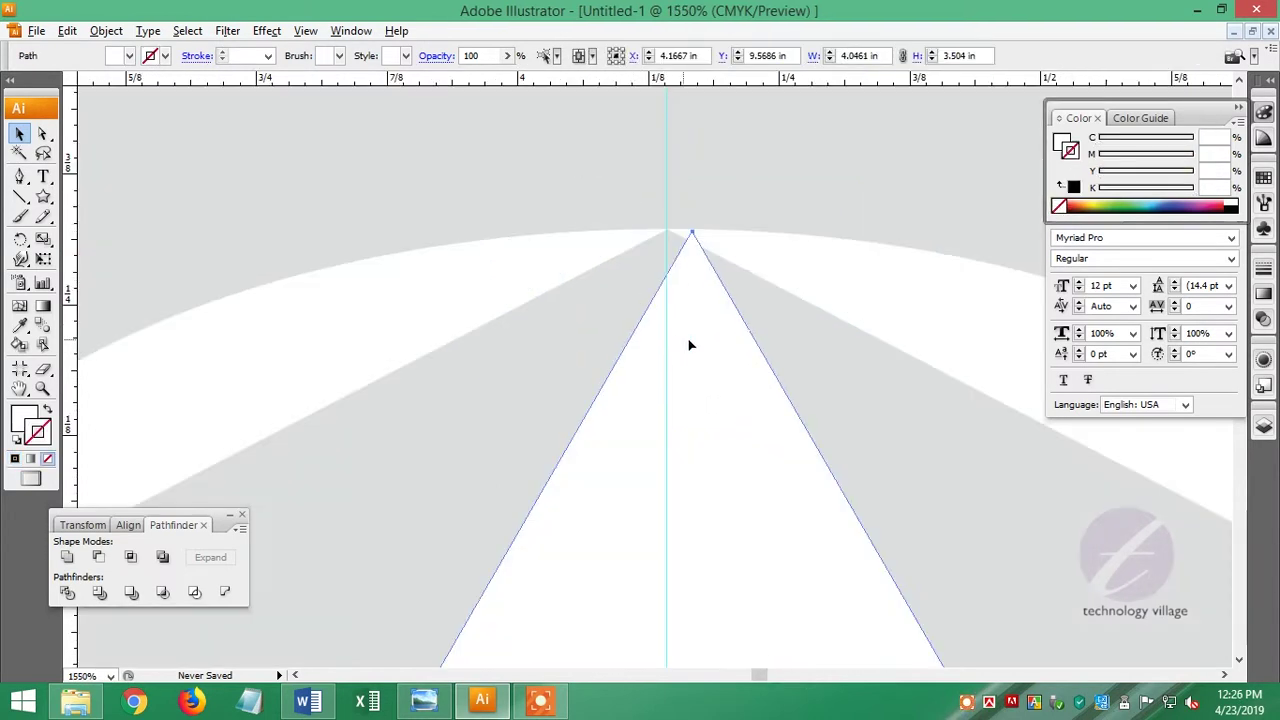
key("ctrl+1")
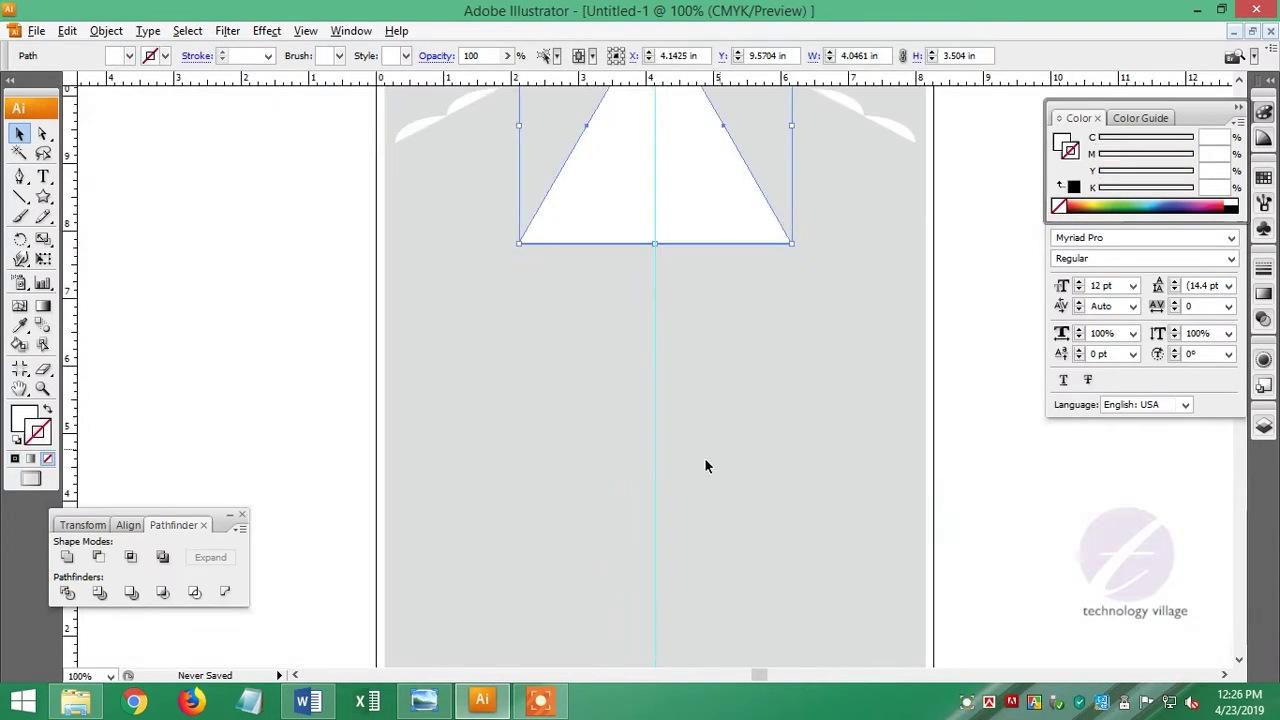
left_click_drag(640, 379, 657, 267)
left_click_drag(506, 204, 384, 220)
left_click_drag(779, 205, 899, 202)
left_click_drag(642, 265, 640, 274)
Zoom in to check where the triangle's apex meets the cloud, and select the scalloped path.
scroll(637, 166, "up", 3)
left_click_drag(591, 217, 660, 295)
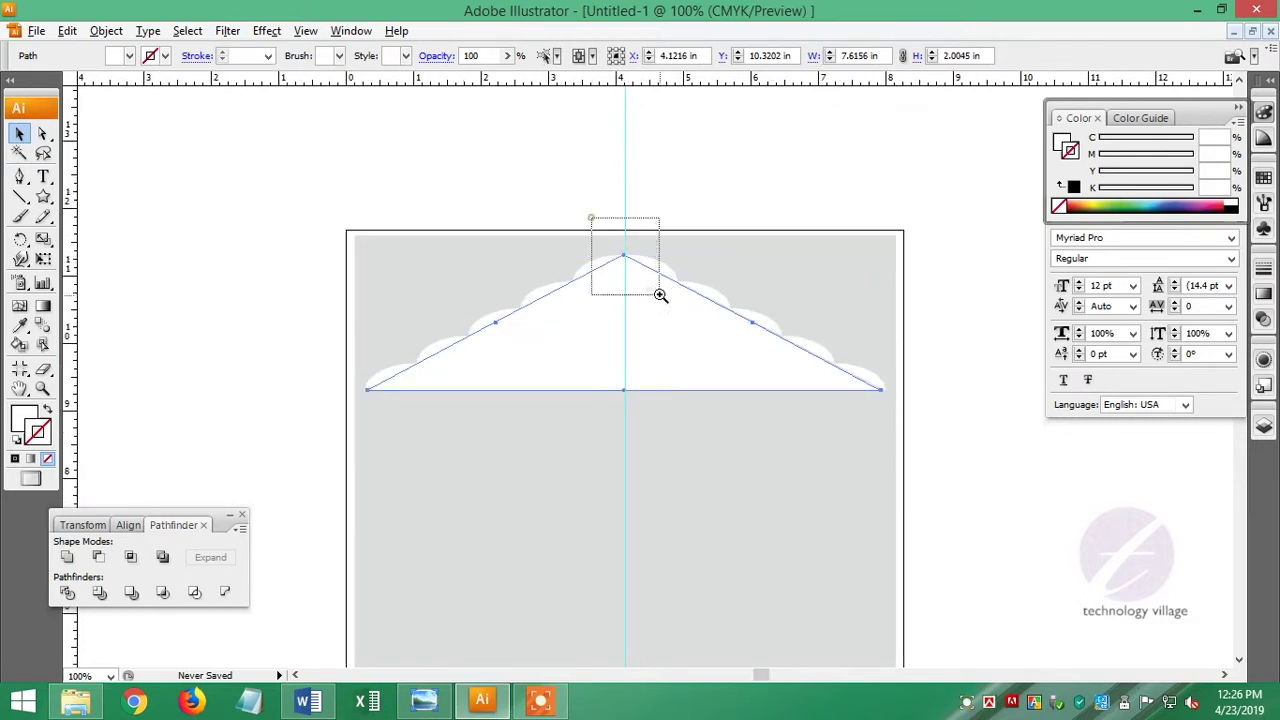
left_click_drag(734, 237, 780, 384)
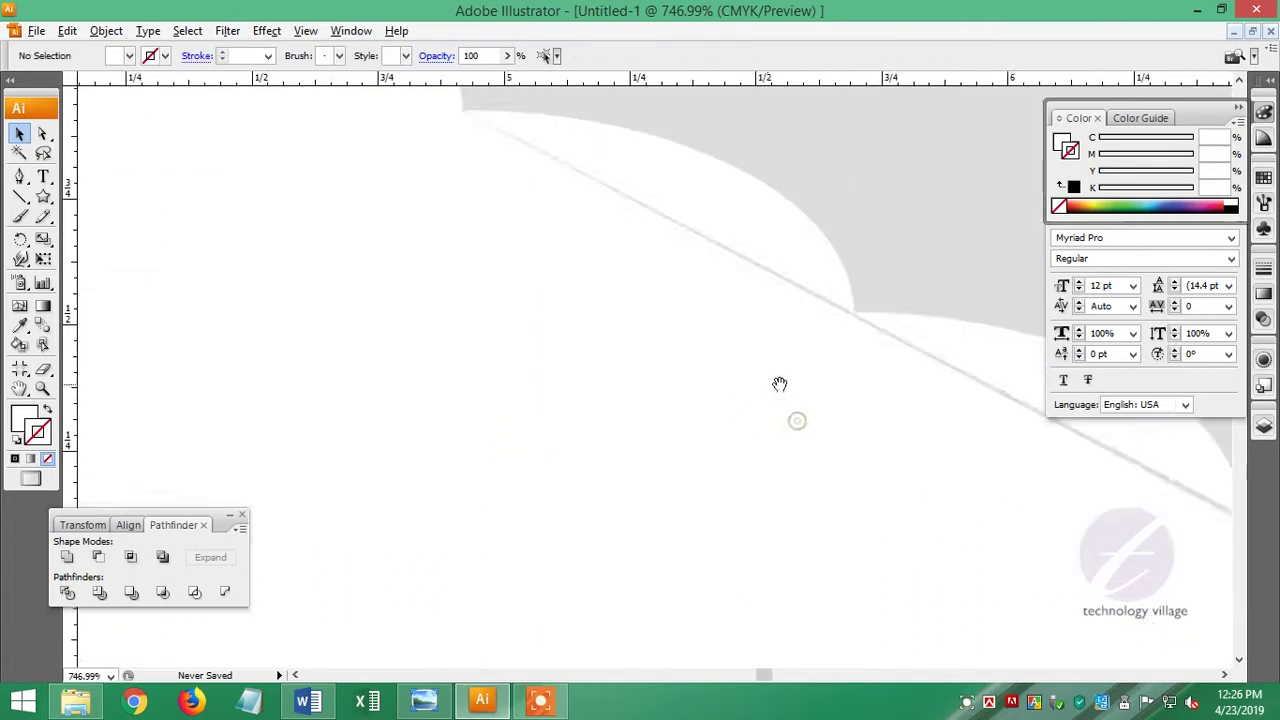
key("ctrl+minus")
key("ctrl+1")
left_click(82, 524)
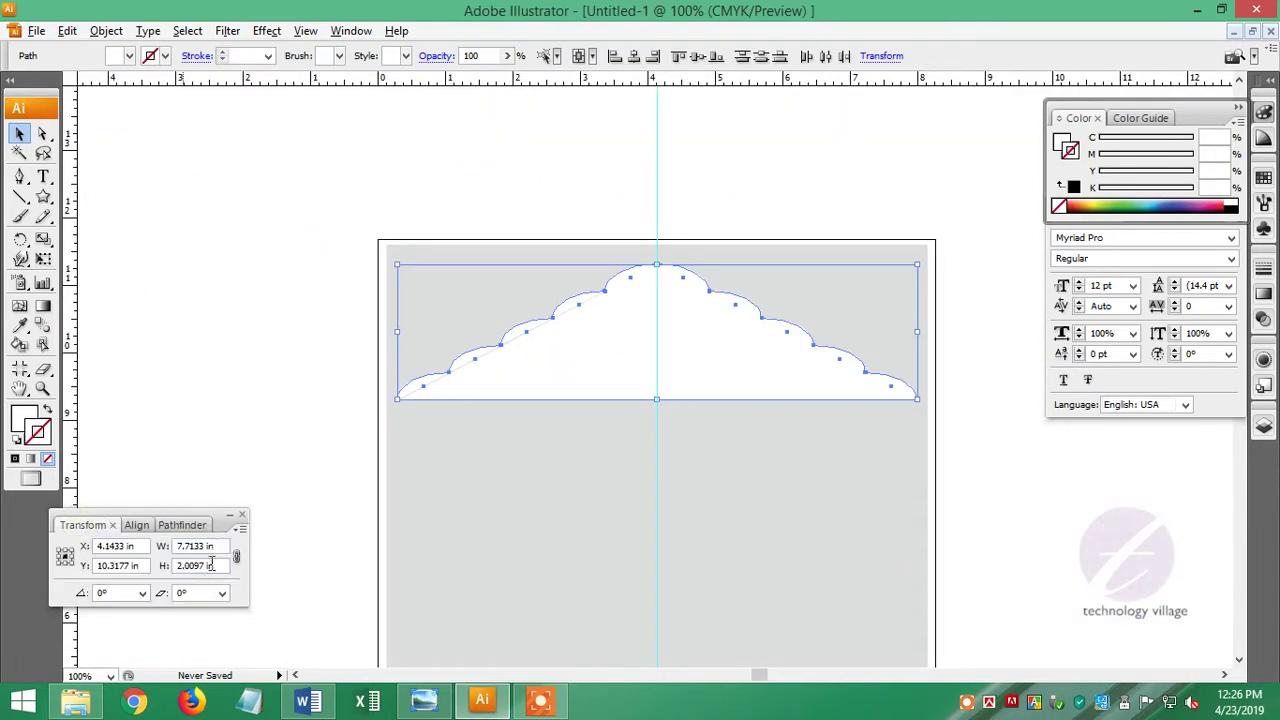
mouse_move(480, 409)
left_mouse_down()
mouse_move(548, 420)
mouse_move(399, 596)
mouse_move(622, 465)
left_mouse_up()
left_click(622, 465)
key("ctrl+minus")
key("ctrl+1")
Inspect the scalloped curve and its mirrored curve up close, then deselect everything.
scroll(753, 580, "up", 5)
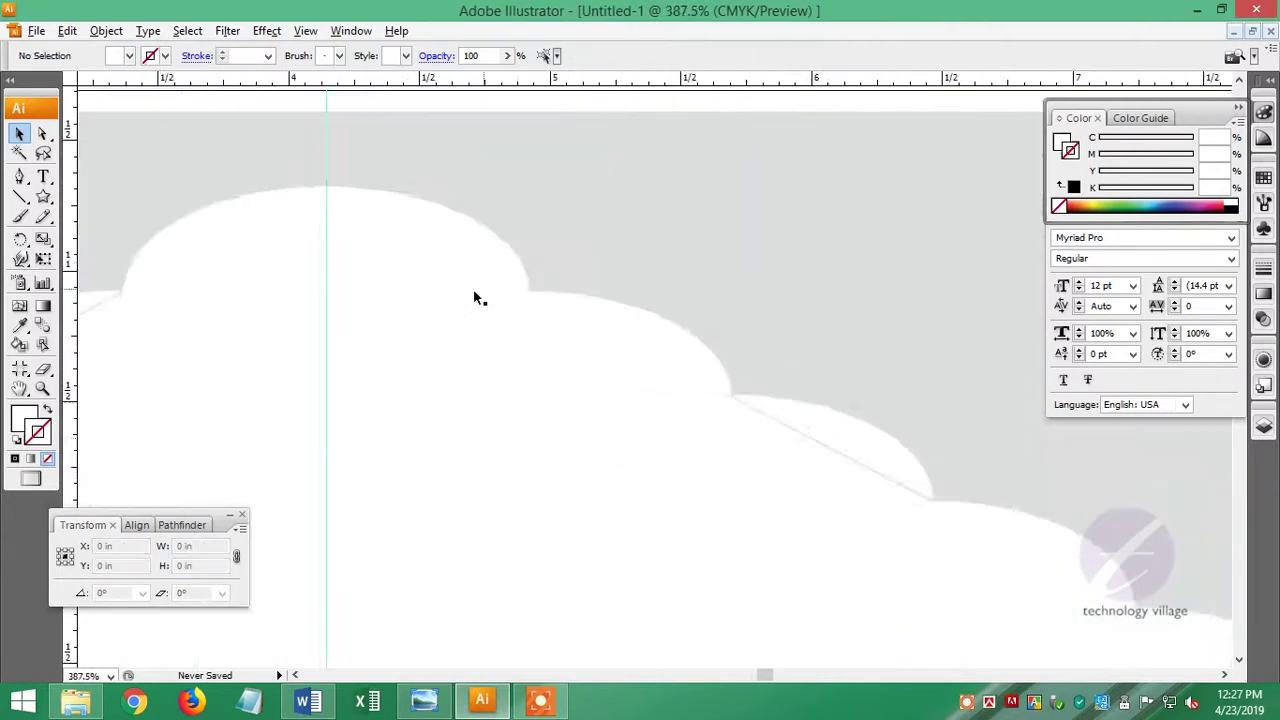
left_click_drag(473, 292, 682, 484)
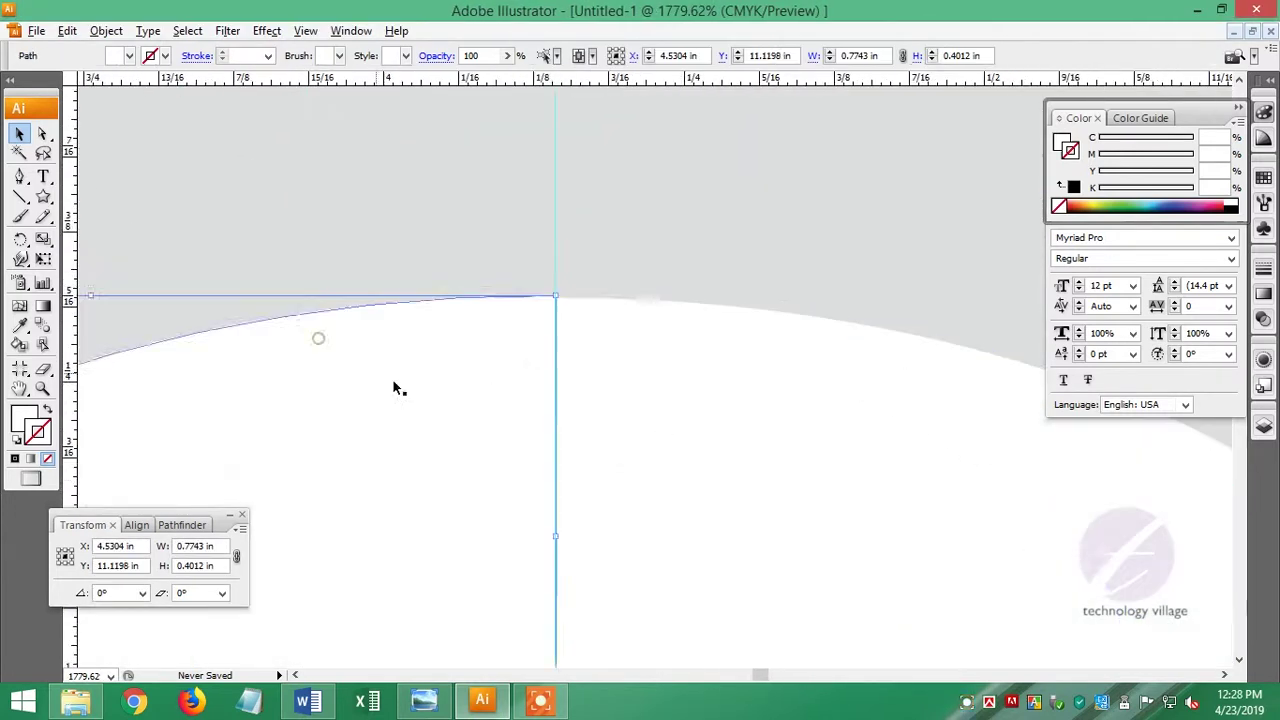
scroll(682, 484, "up", 4)
scroll(609, 329, "down", 5)
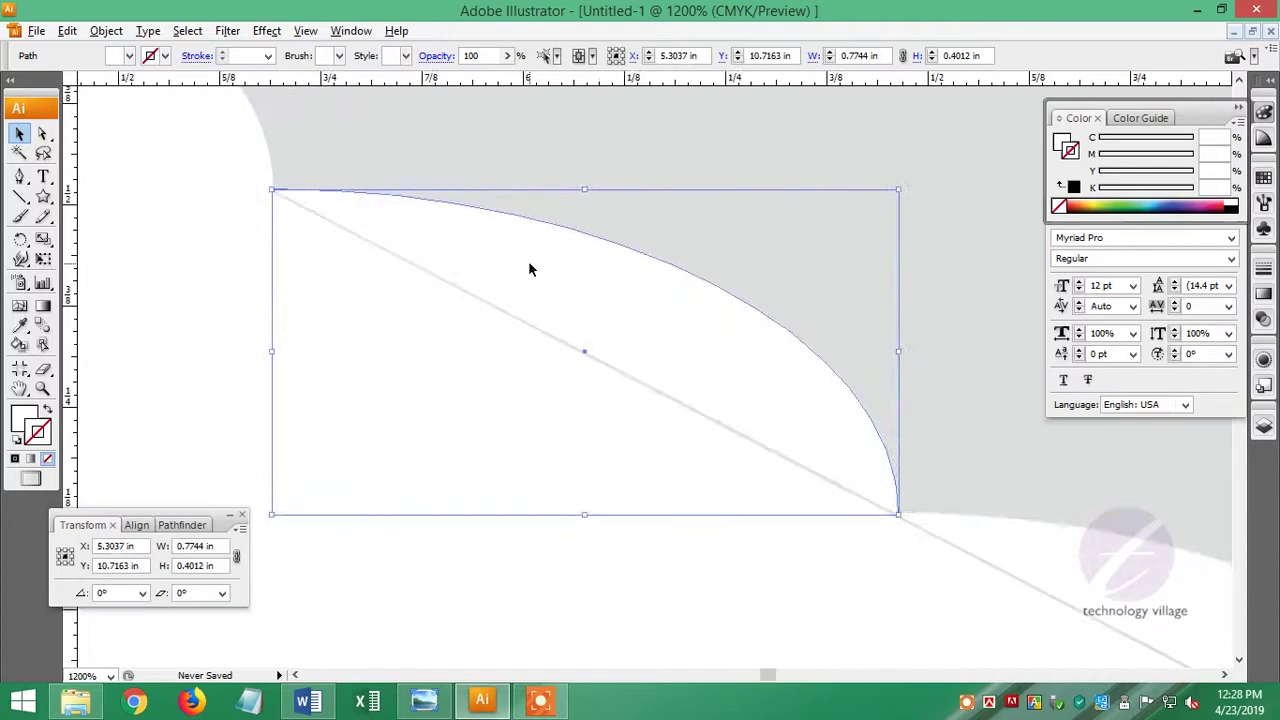
left_click_drag(814, 314, 363, 369)
left_click(645, 345)
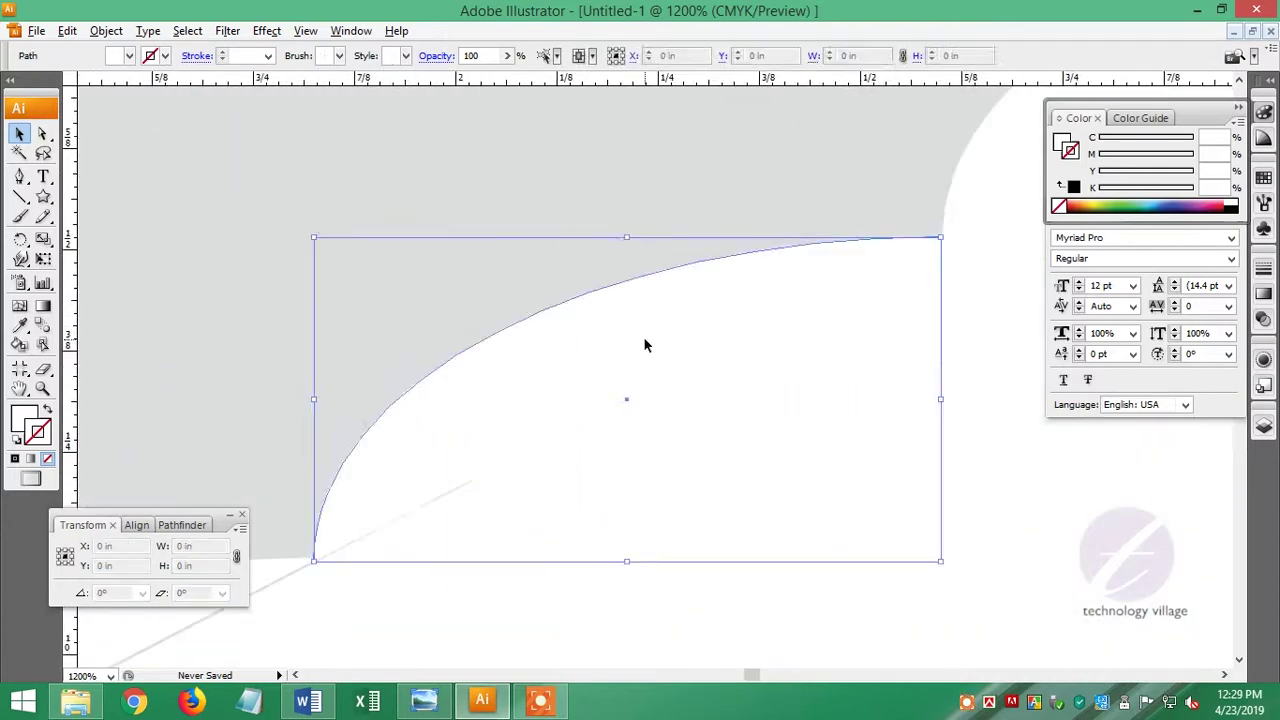
key("ctrl+1")
key("ctrl+shift+a")
left_click_drag(43, 196, 100, 196)
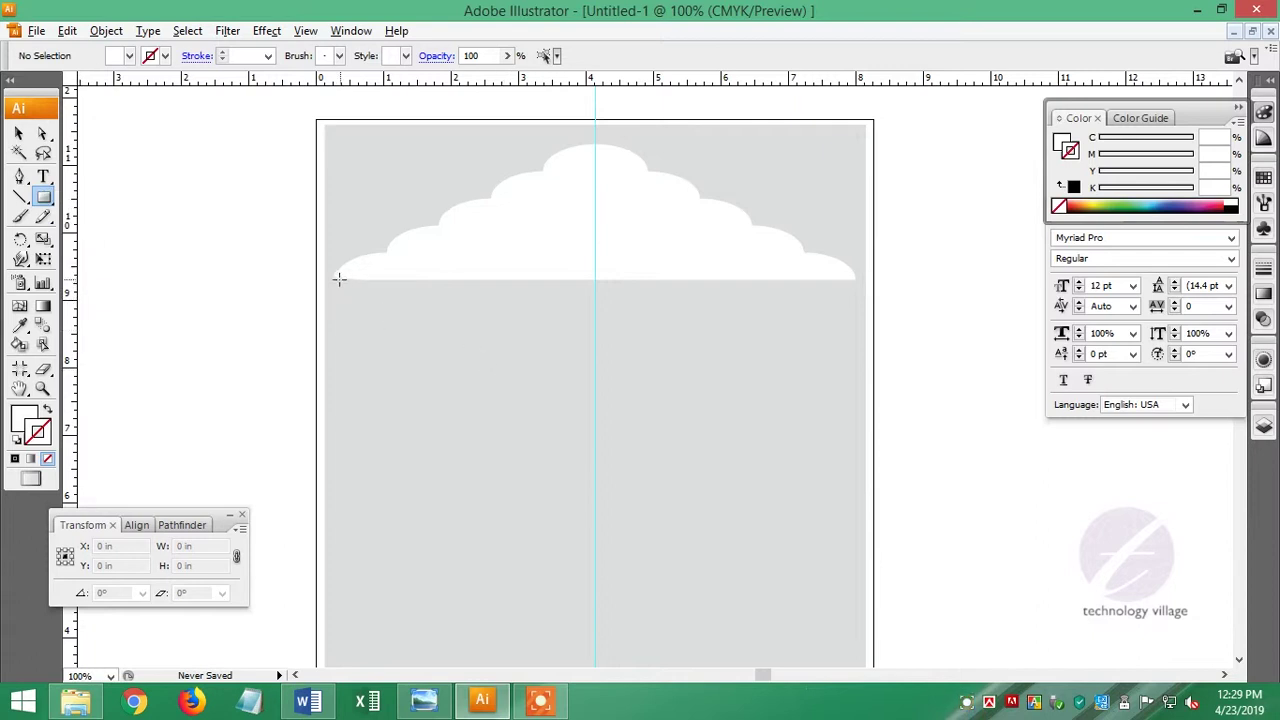
Draw a white rectangle from the cloud's base down the page, aligning its left corner with the cloud.
left_click_drag(339, 280, 825, 660)
left_click_drag(340, 250, 569, 431)
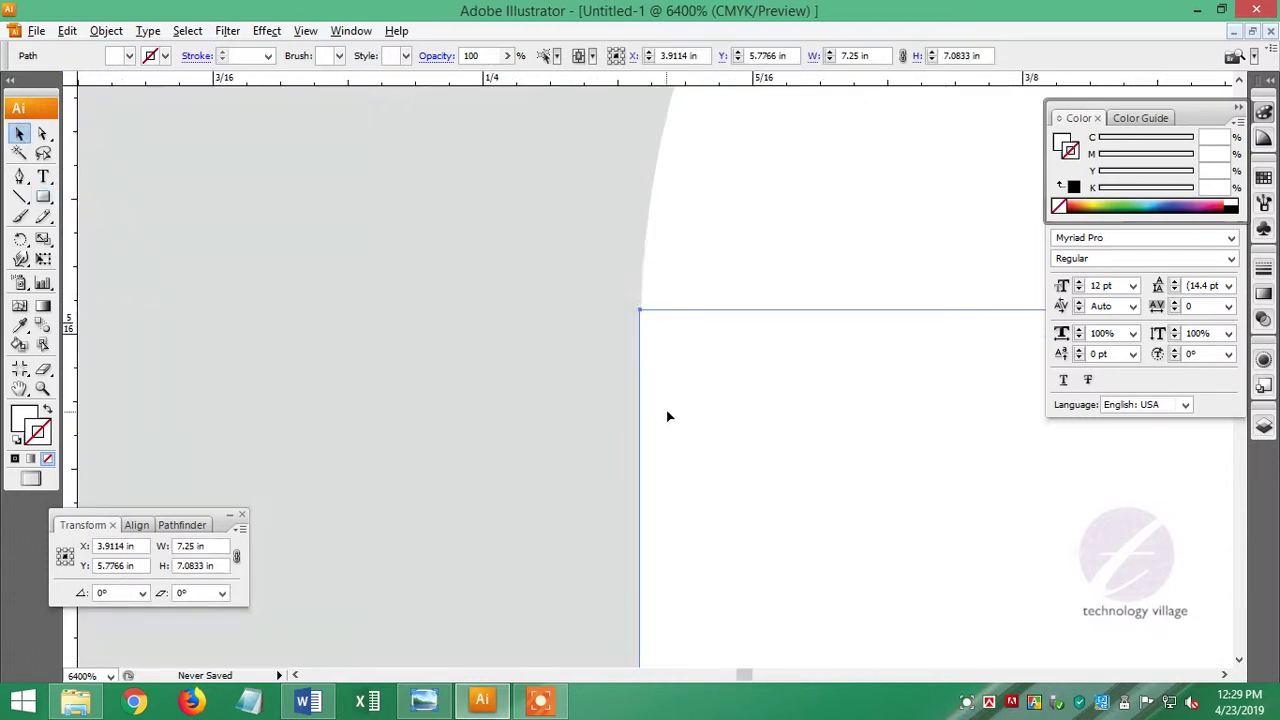
left_click_drag(669, 416, 743, 400)
key("ctrl+1")
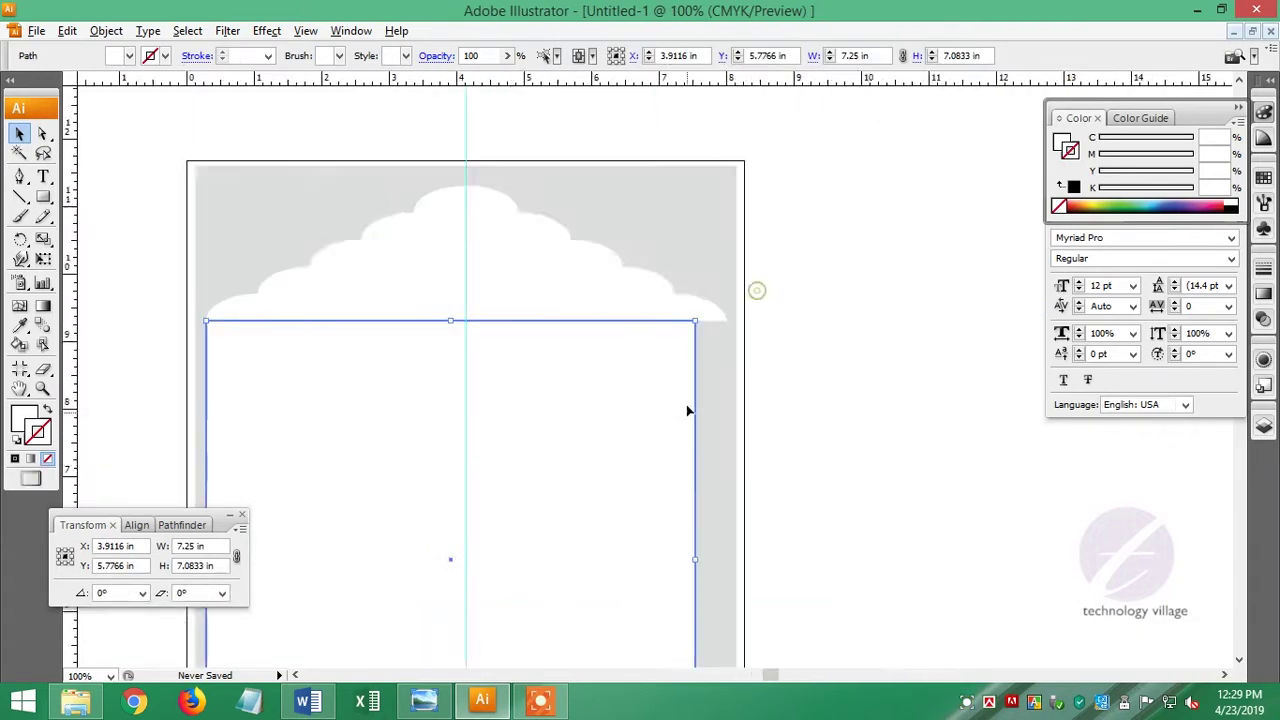
Widen the rectangle to the cloud's right edge and lock the shapes with Ctrl+2.
left_click_drag(630, 285, 740, 370)
left_click_drag(657, 314, 951, 311)
left_click_drag(885, 275, 995, 345)
left_click_drag(645, 399, 660, 420)
key("ctrl+1")
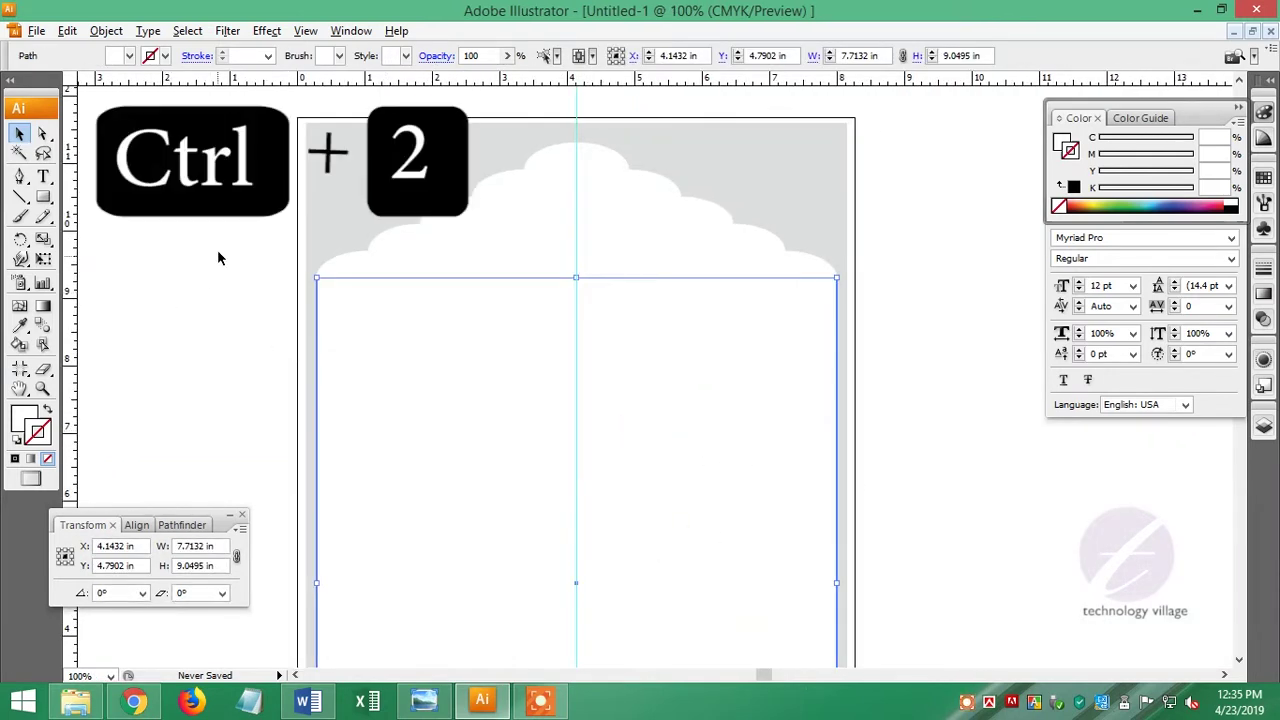
key("ctrl+2")
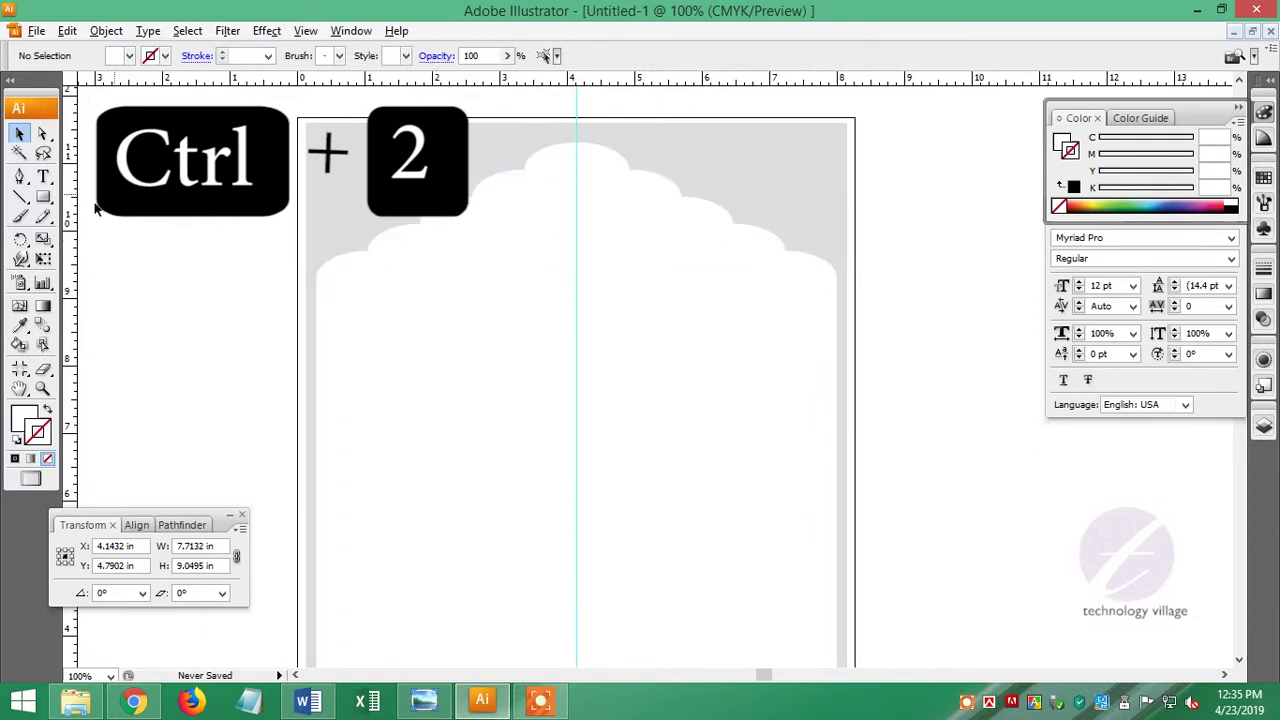
Type the heading 'সেহরি ও ইফতারের সময়সূচি' on the panel in SutonnyMJ at 18 pt.
key("t")
left_click(476, 330)
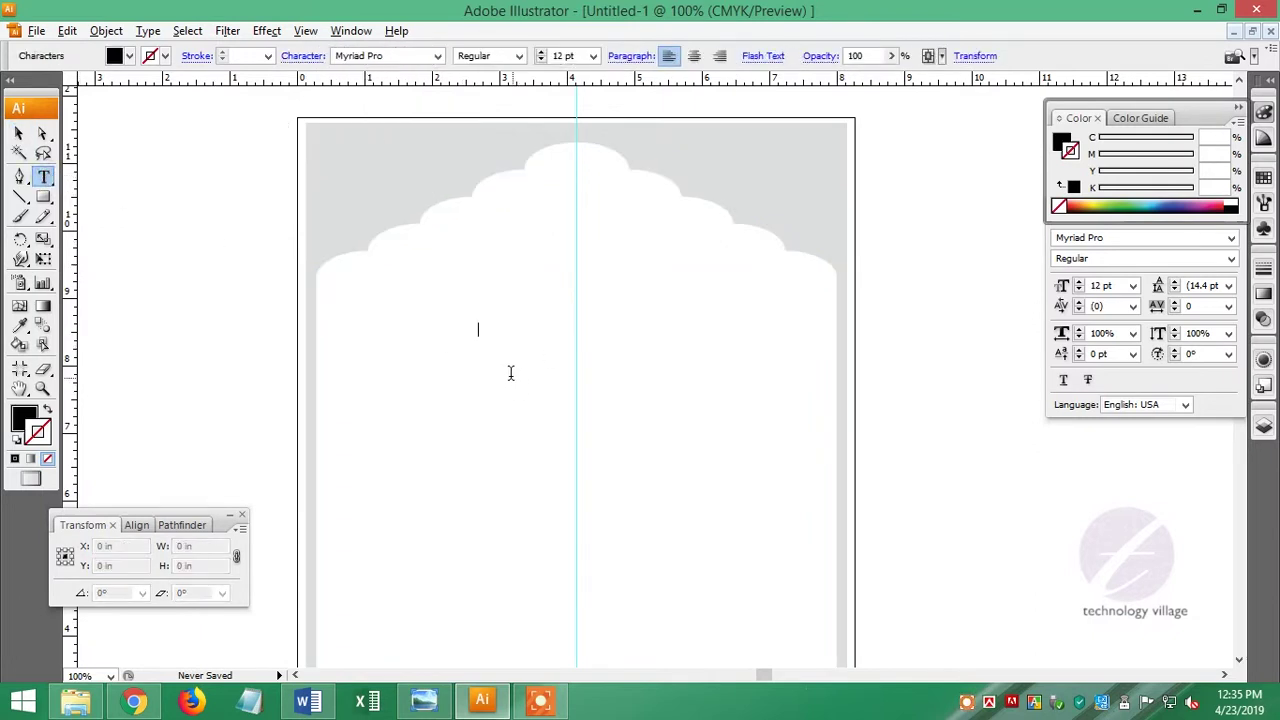
left_click(394, 56)
type("SutonnyOMJ")
left_click(437, 55)
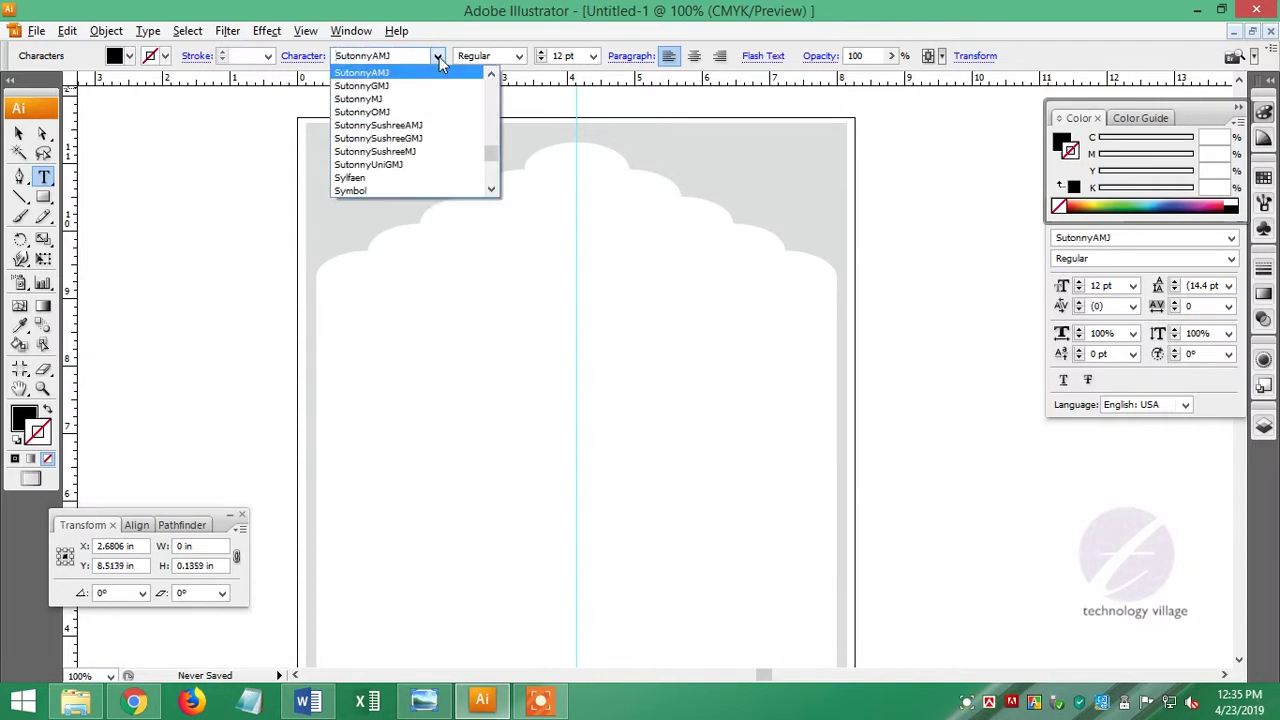
left_click(405, 90)
left_click(593, 56)
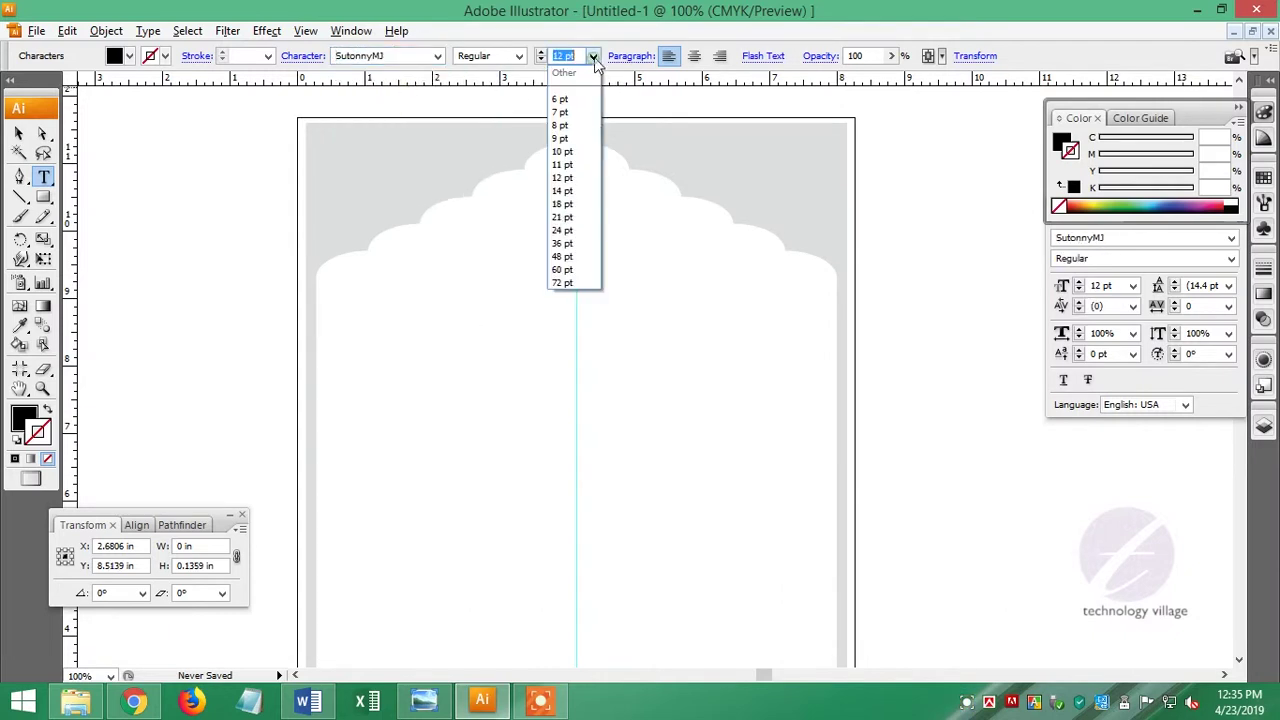
left_click(570, 198)
type("সেহরি ও ইফতারের সময়সূচি")
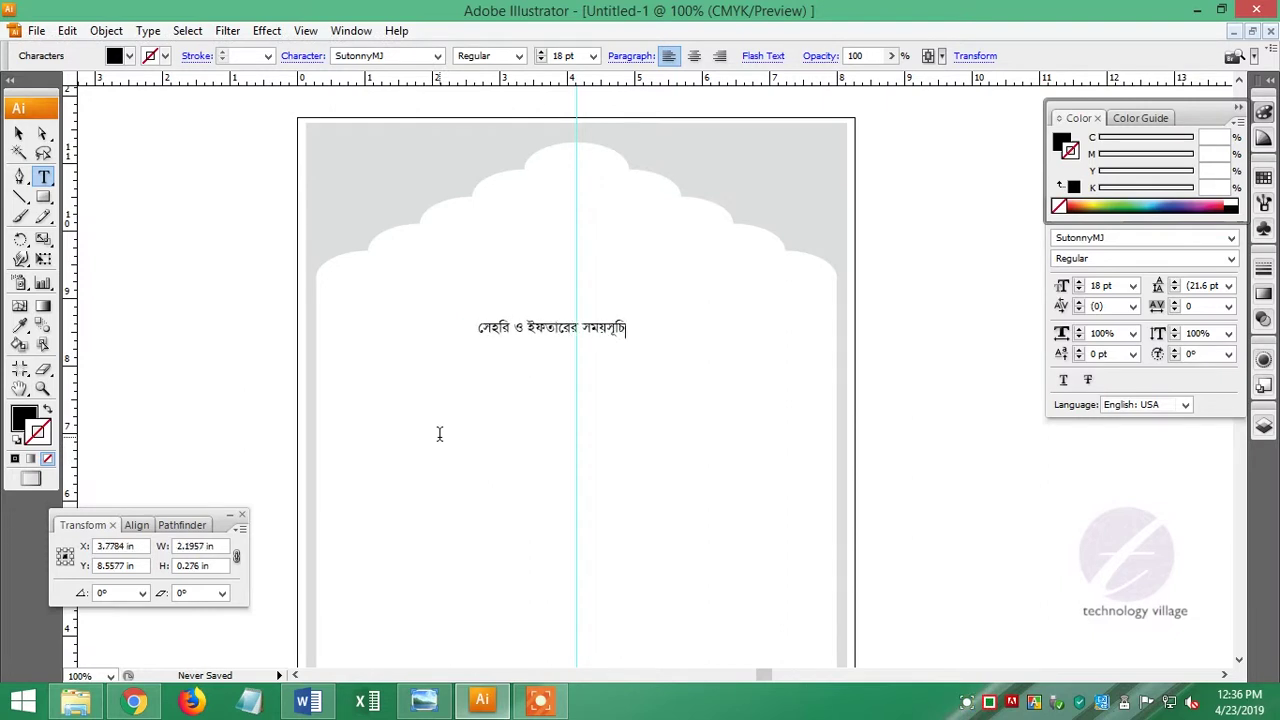
Duplicate the heading below and above, retyping the copies as the Ramadan and Bismillah lines.
left_click_drag(551, 327, 551, 375)
type("রমযান-১৪৪০ হিজরী")
key("Escape")
mouse_move(551, 327)
left_mouse_down()
mouse_move(531, 284)
mouse_move(740, 281)
left_mouse_up()
type("বিসমিল্লাহির রাহমানির রাহীম")
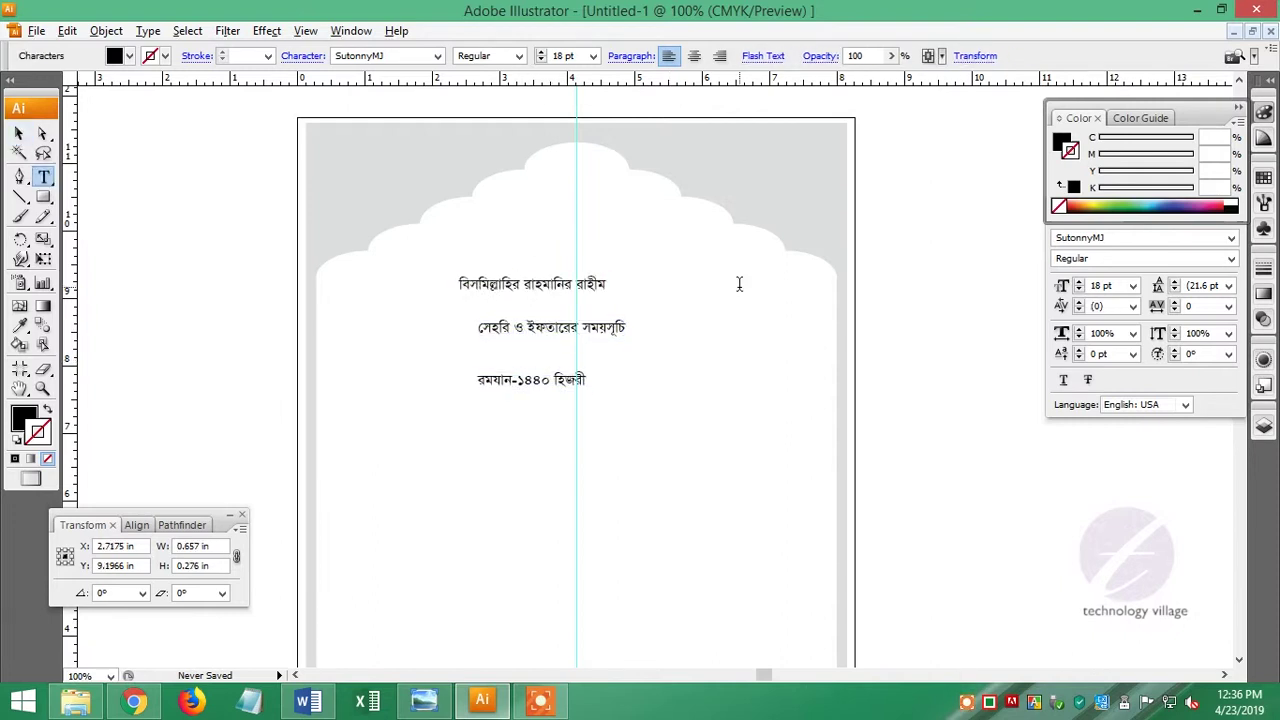
key("Escape")
Move the invocation line to the cloud's peak, shrink it to 14 pt, and centre it.
left_click_drag(496, 289, 541, 188)
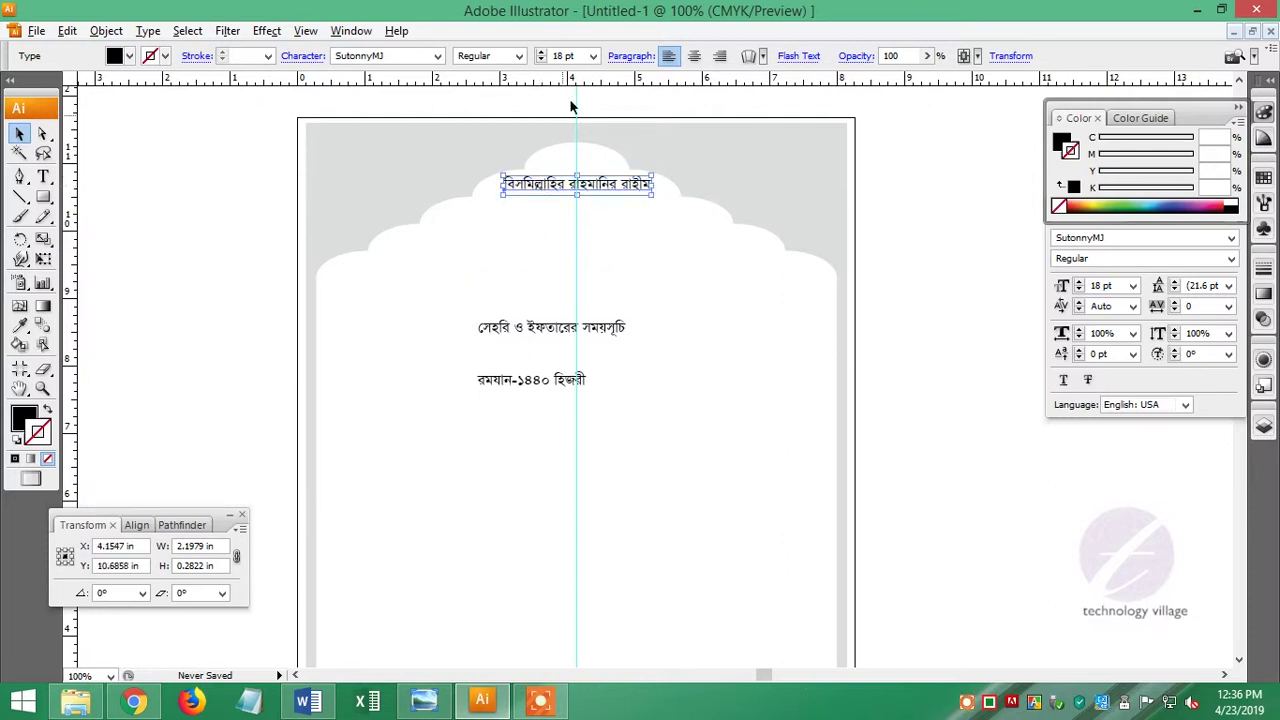
left_click(593, 56)
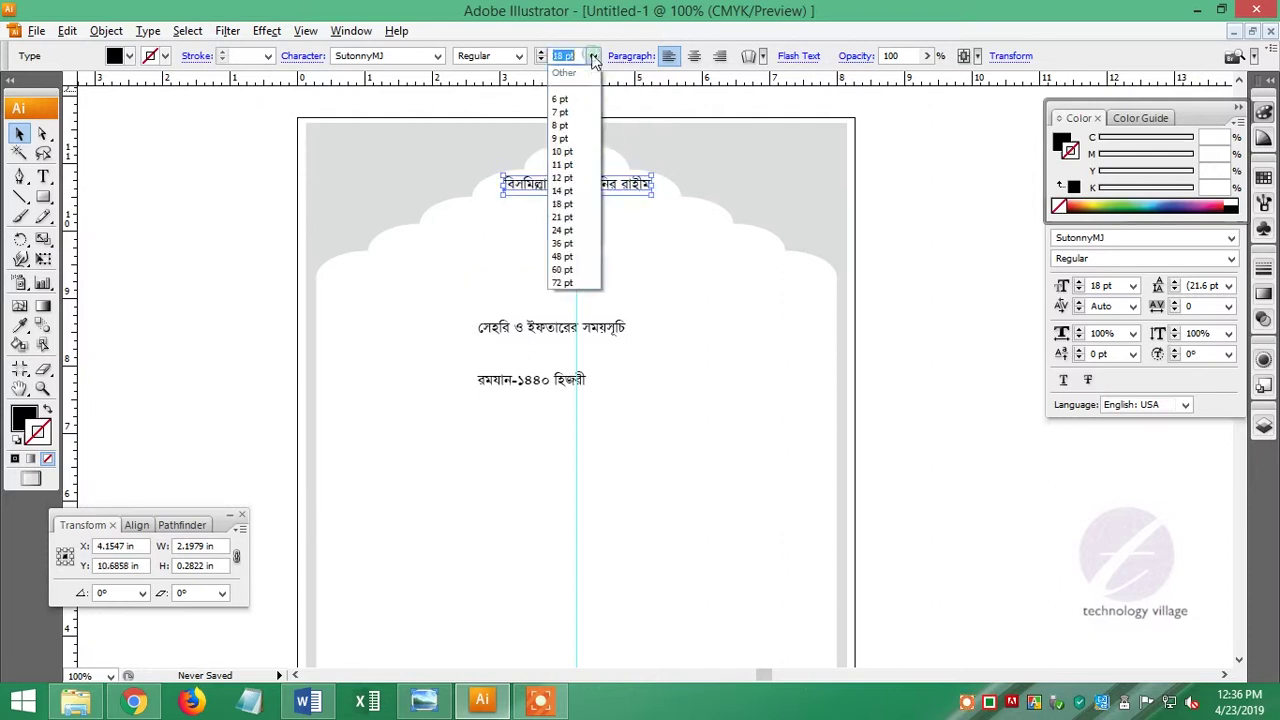
left_click(565, 200)
left_click_drag(603, 190, 613, 182)
mouse_move(516, 310)
left_mouse_down()
mouse_move(551, 380)
mouse_move(551, 263)
left_mouse_up()
Nudge the small invocation line right and up with the arrow keys.
key("ctrl+equal")
left_click(543, 251)
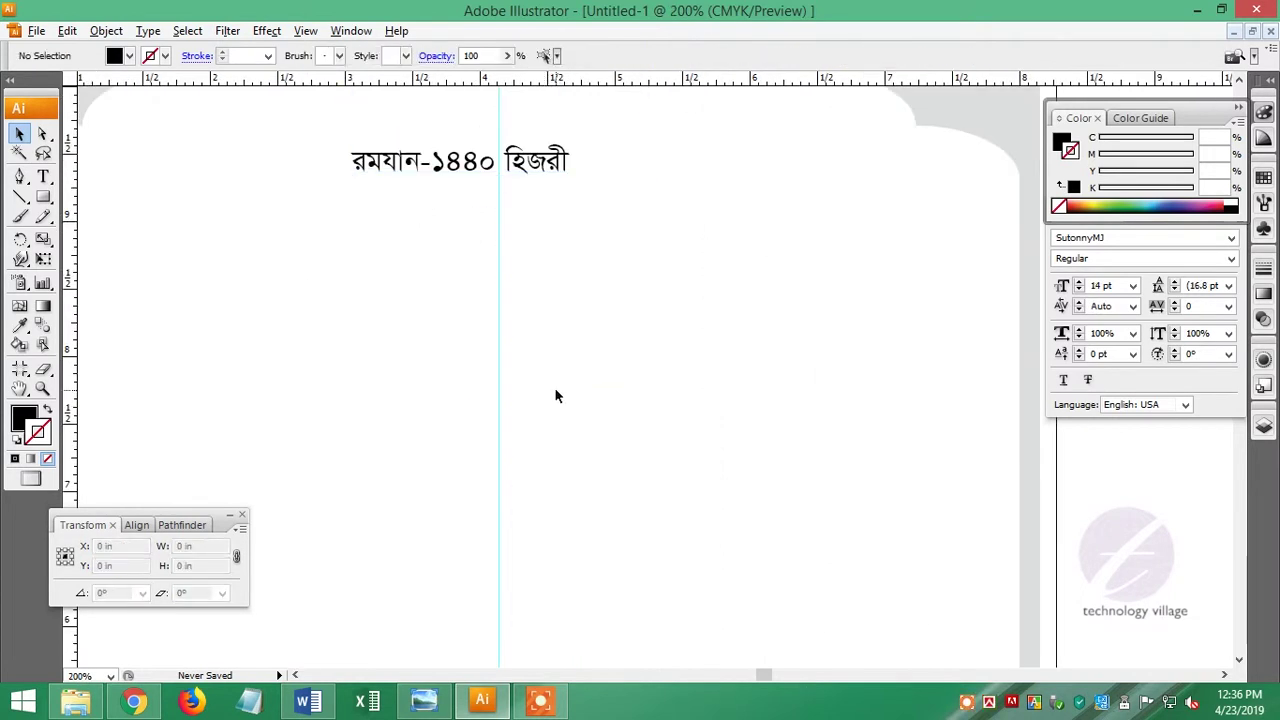
key("ctrl+minus")
left_click(516, 272)
key("ctrl+k")
key("Return")
key("ctrl+k")
key("Return")
key("Right")
key("Right")
key("Right")
key("Up")
key("Up")
key("Up")
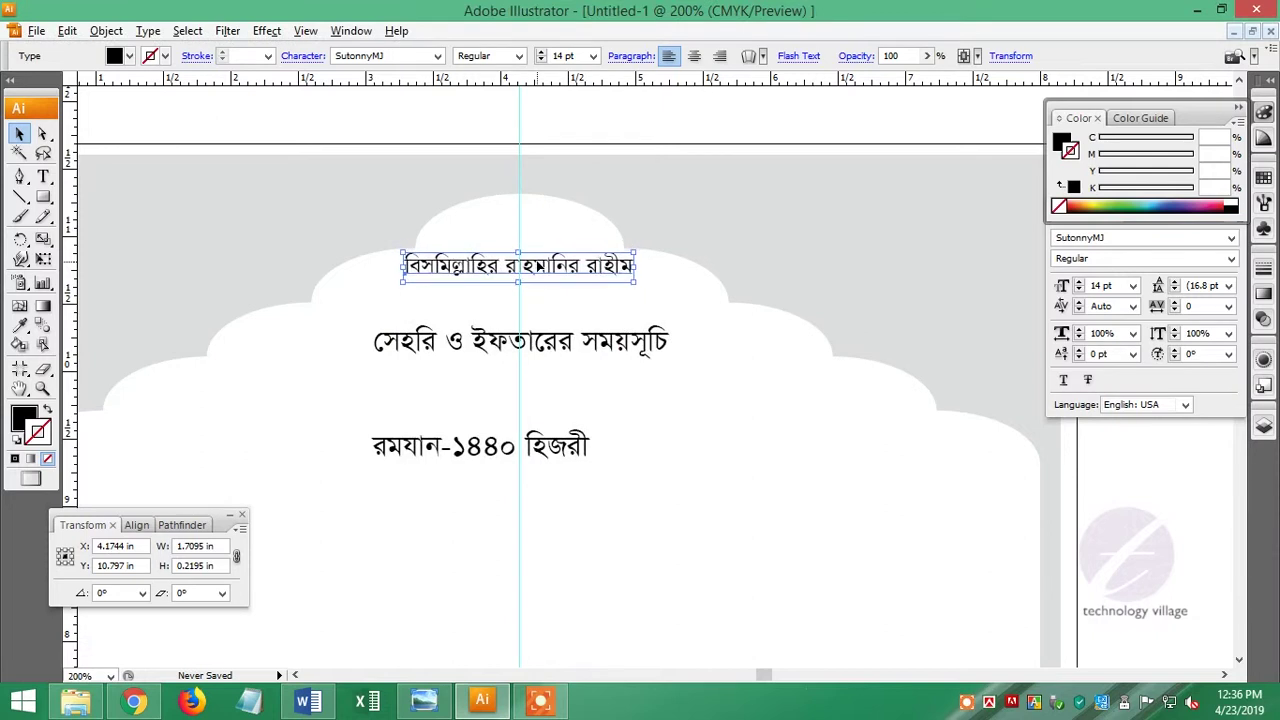
Scale up the schedule title into a large heading and nudge it down.
left_click(572, 344)
left_click_drag(372, 358, 244, 370)
left_click_drag(672, 368, 773, 397)
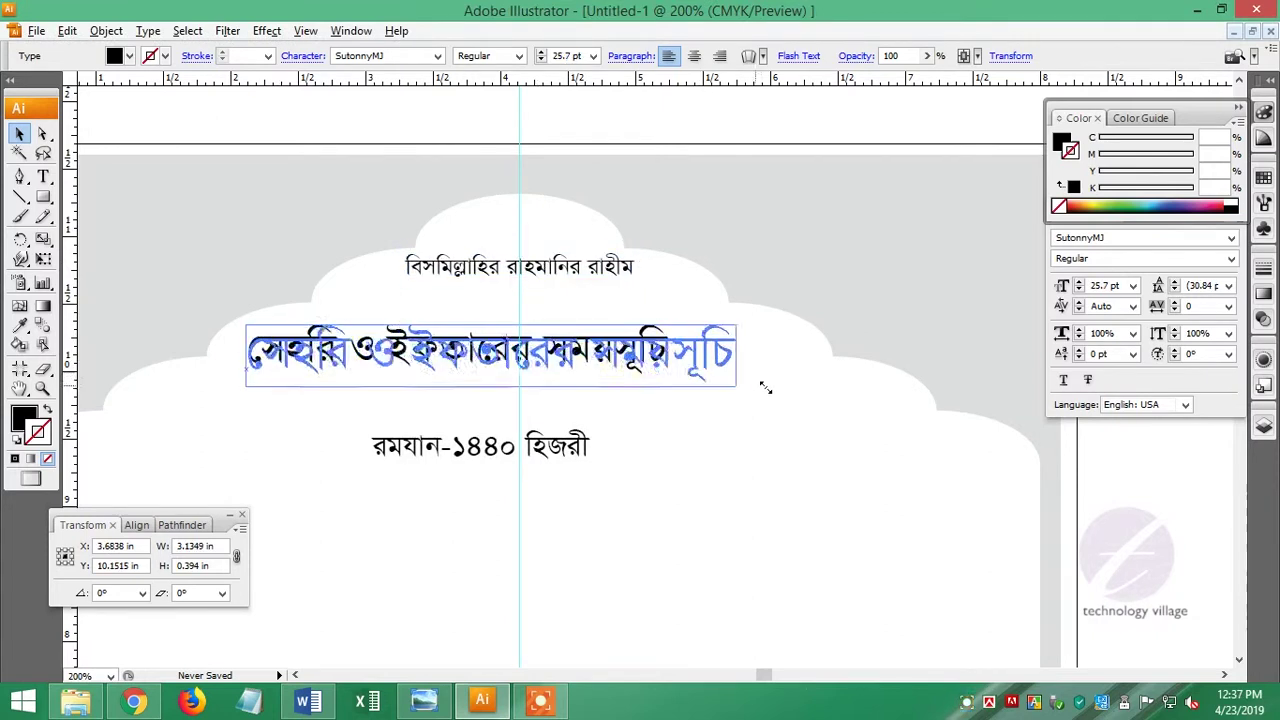
key("Down")
key("Down")
key("Down")
left_click(654, 495)
scroll(620, 430, "down", 2)
Enlarge the রমযান-১৪৪০ হিজরী line by dragging its corner handles outward.
left_click(560, 360)
left_click_drag(577, 382, 667, 379)
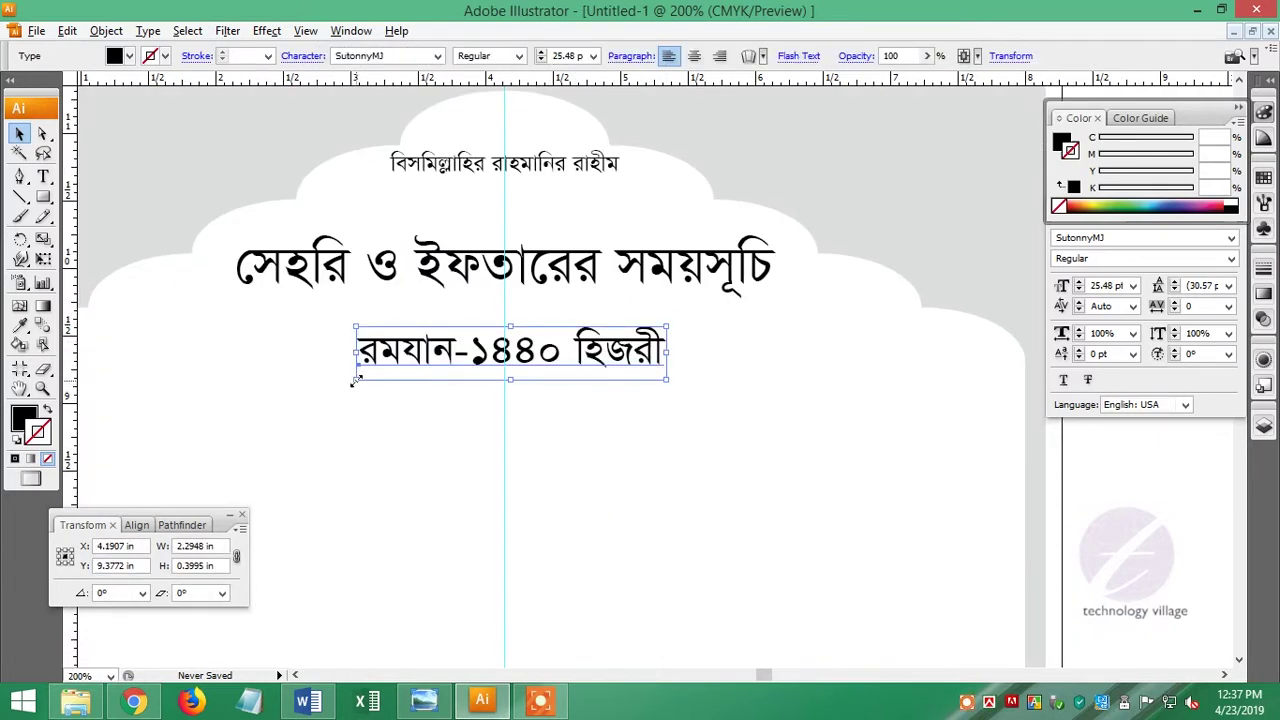
left_click_drag(355, 379, 274, 393)
left_click_drag(667, 394, 711, 426)
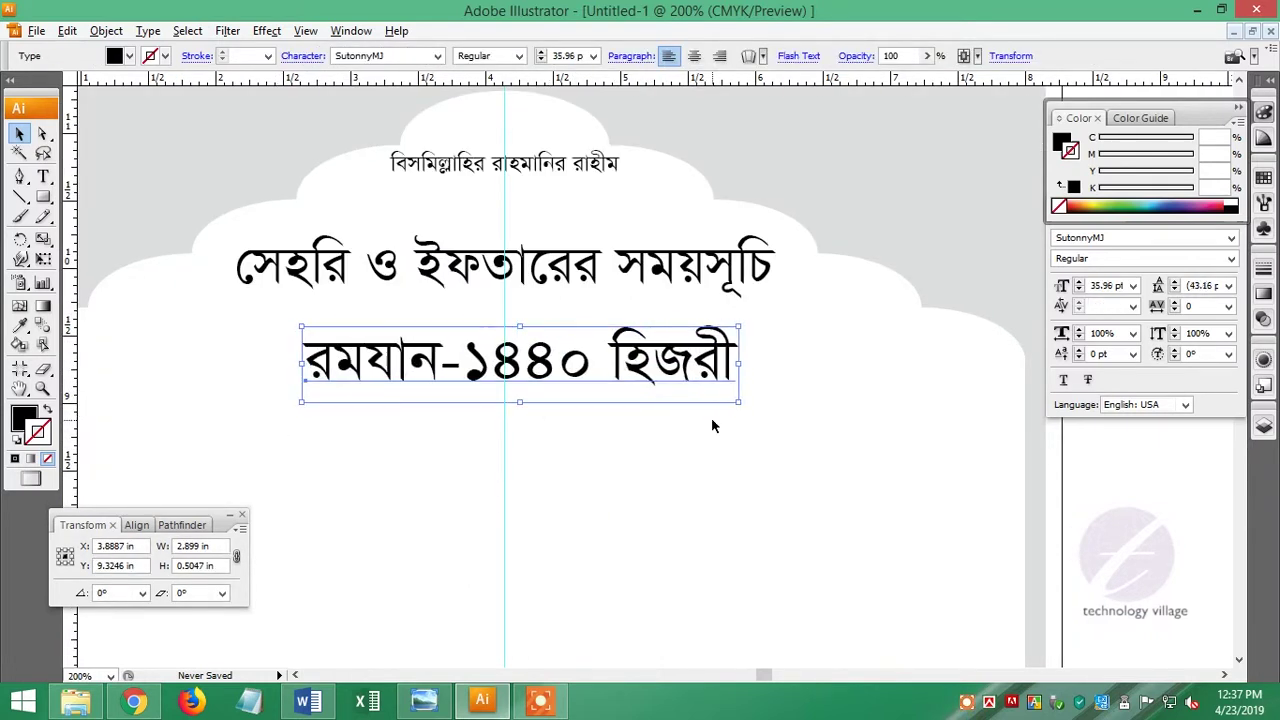
left_click(734, 503)
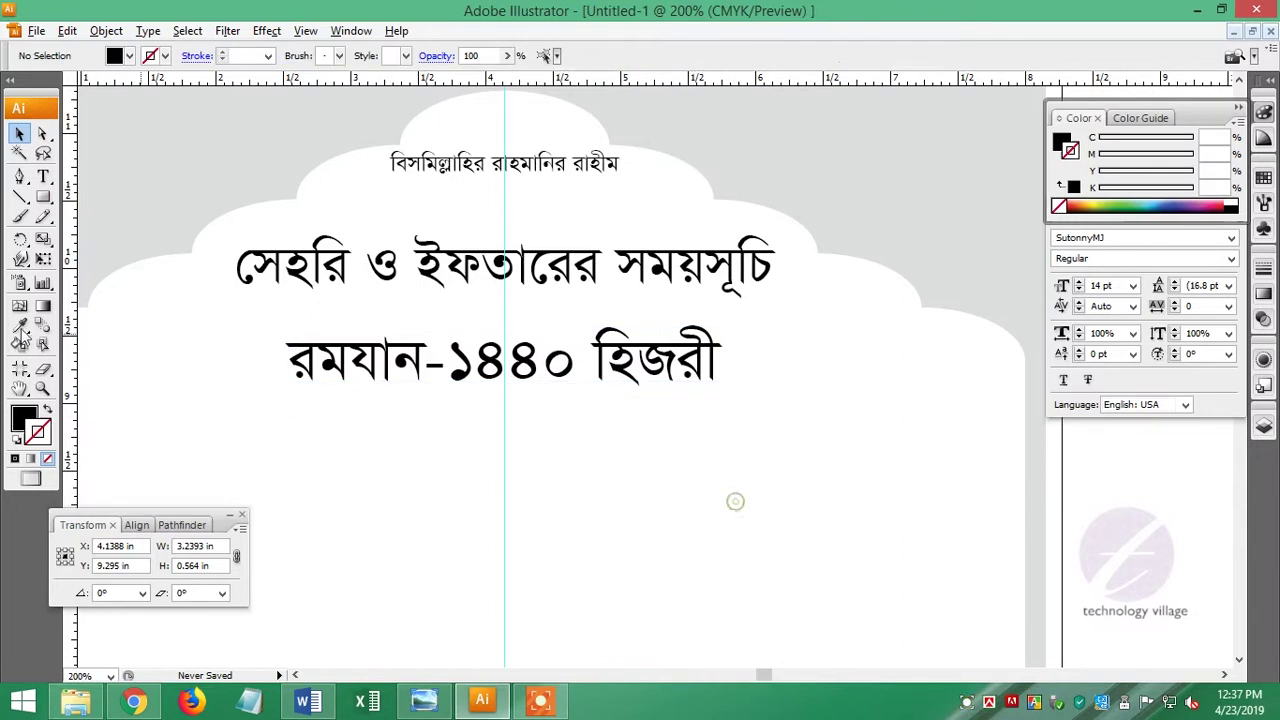
left_click(42, 198)
mouse_move(42, 198)
left_mouse_down()
mouse_move(204, 232)
mouse_move(789, 307)
left_mouse_up()
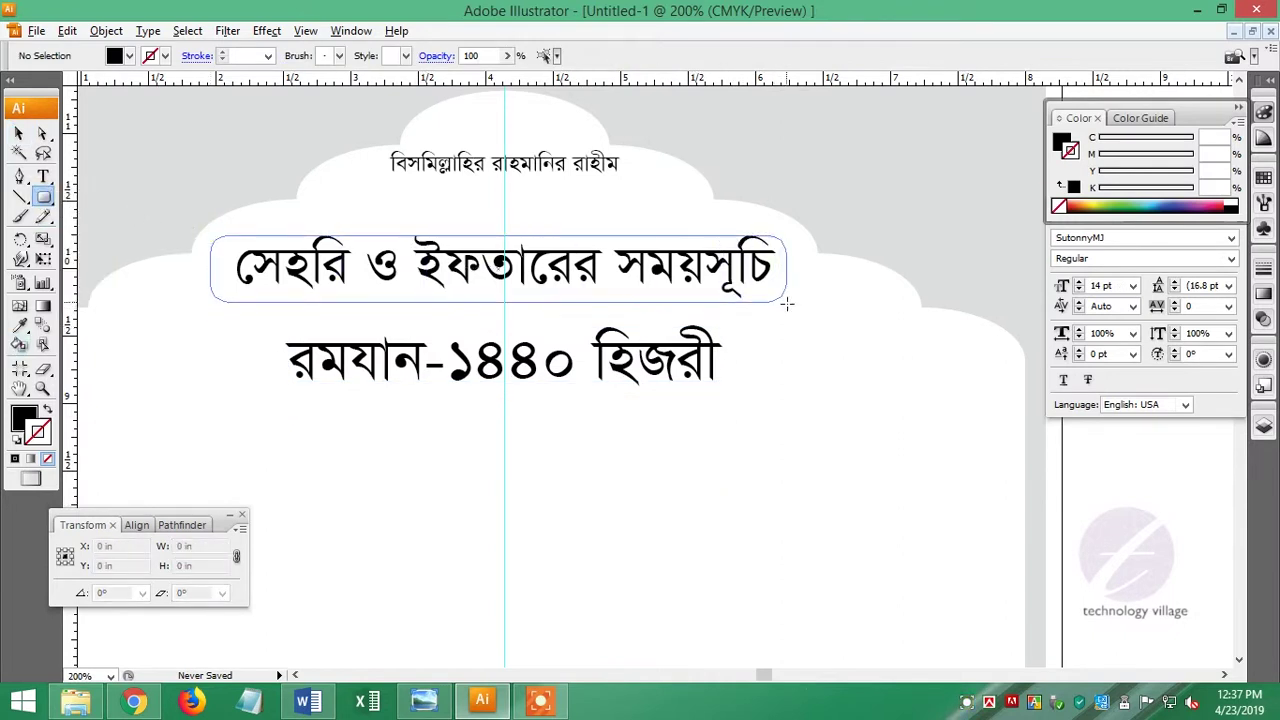
Fill the rounded bar with light cyan.
key("v")
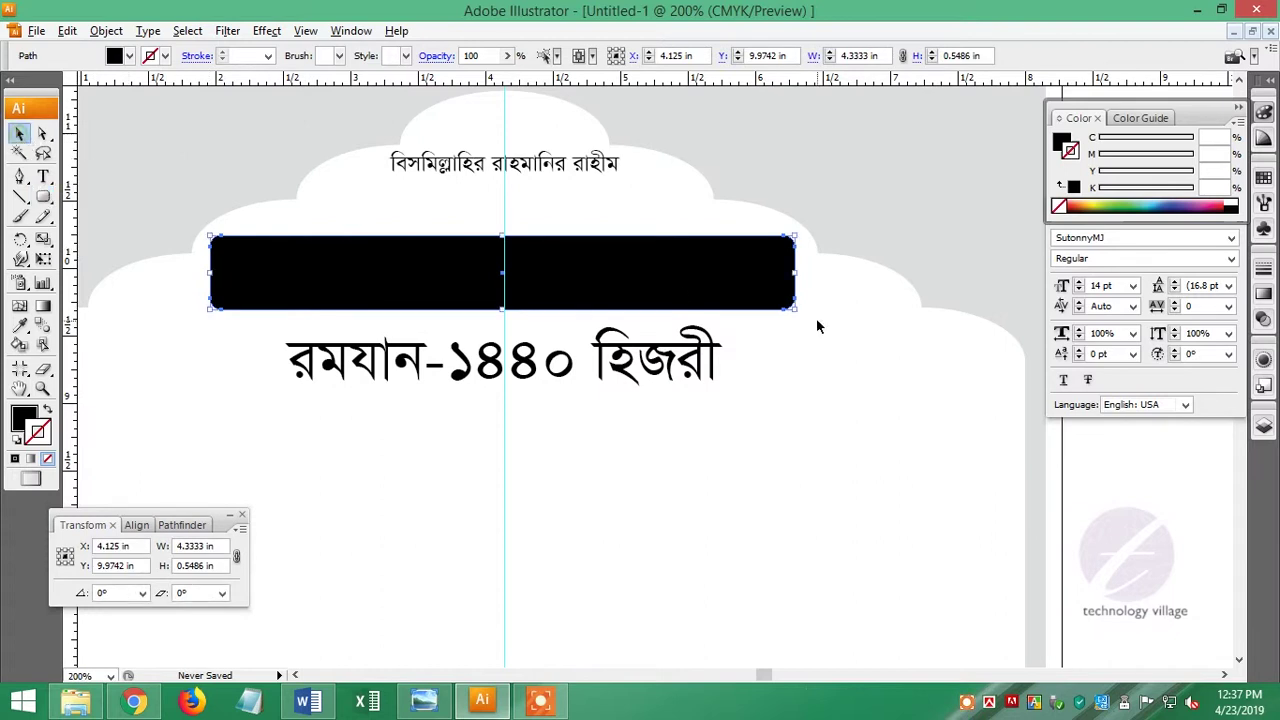
left_click(1150, 205)
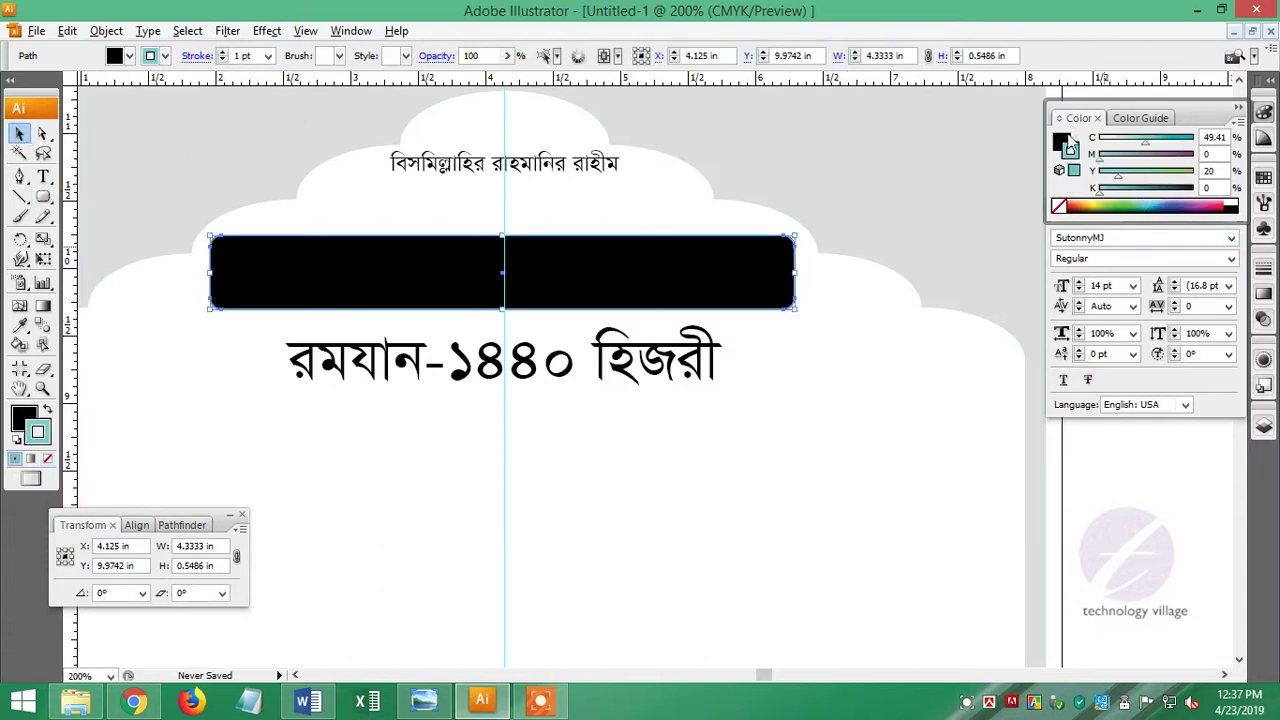
left_click(1069, 148)
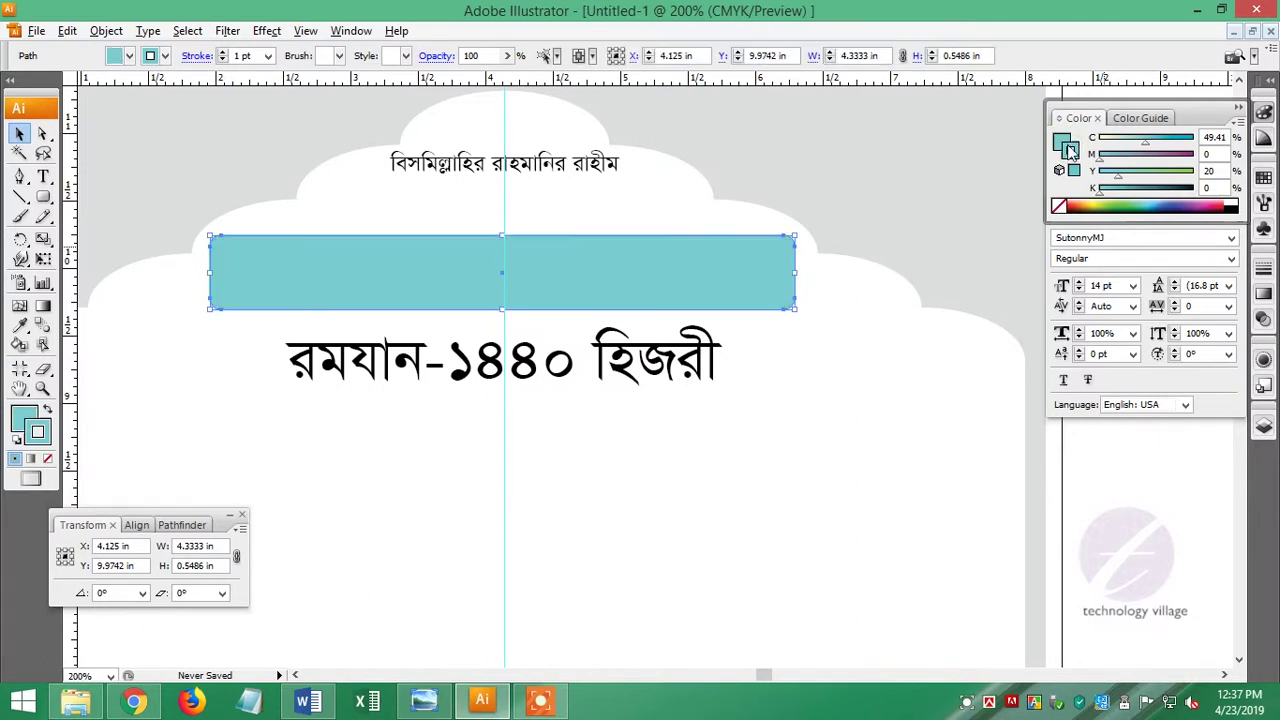
left_click(794, 392)
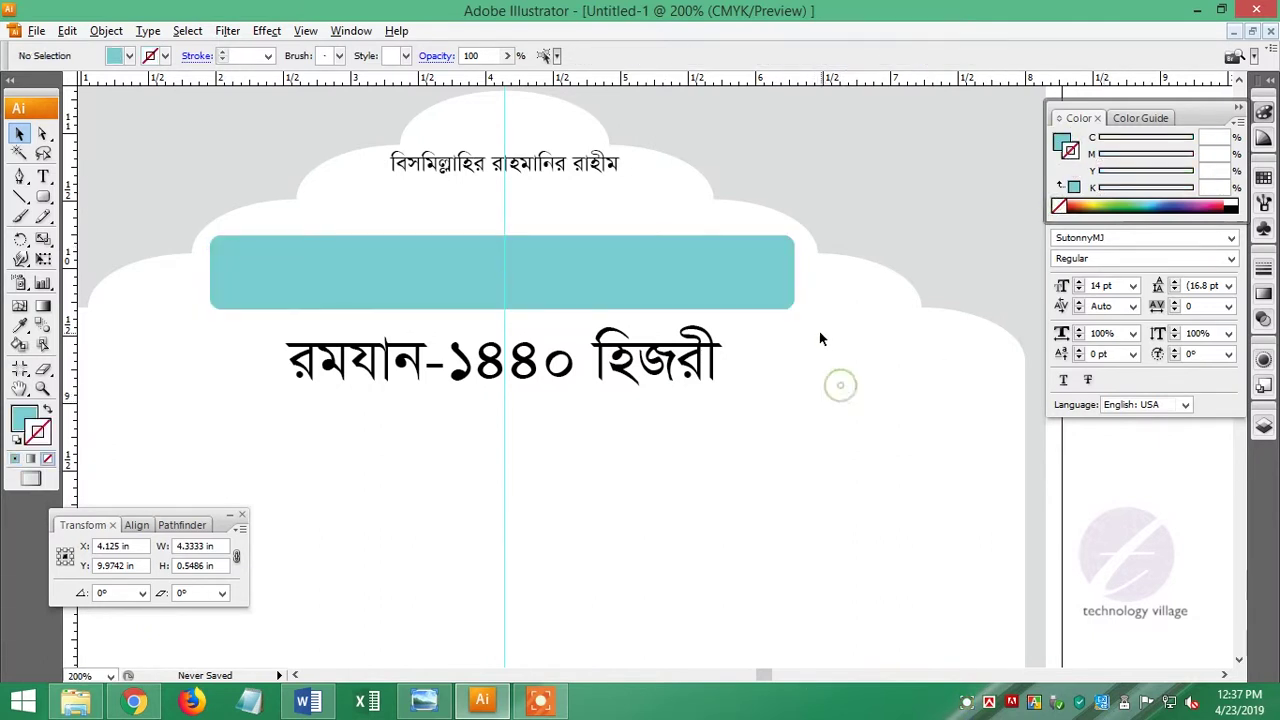
Bring the heading text in front of the cyan bar and nudge the bar slightly.
left_click_drag(826, 337, 755, 308)
left_click(757, 308, "shift")
key("ctrl+shift+bracketright")
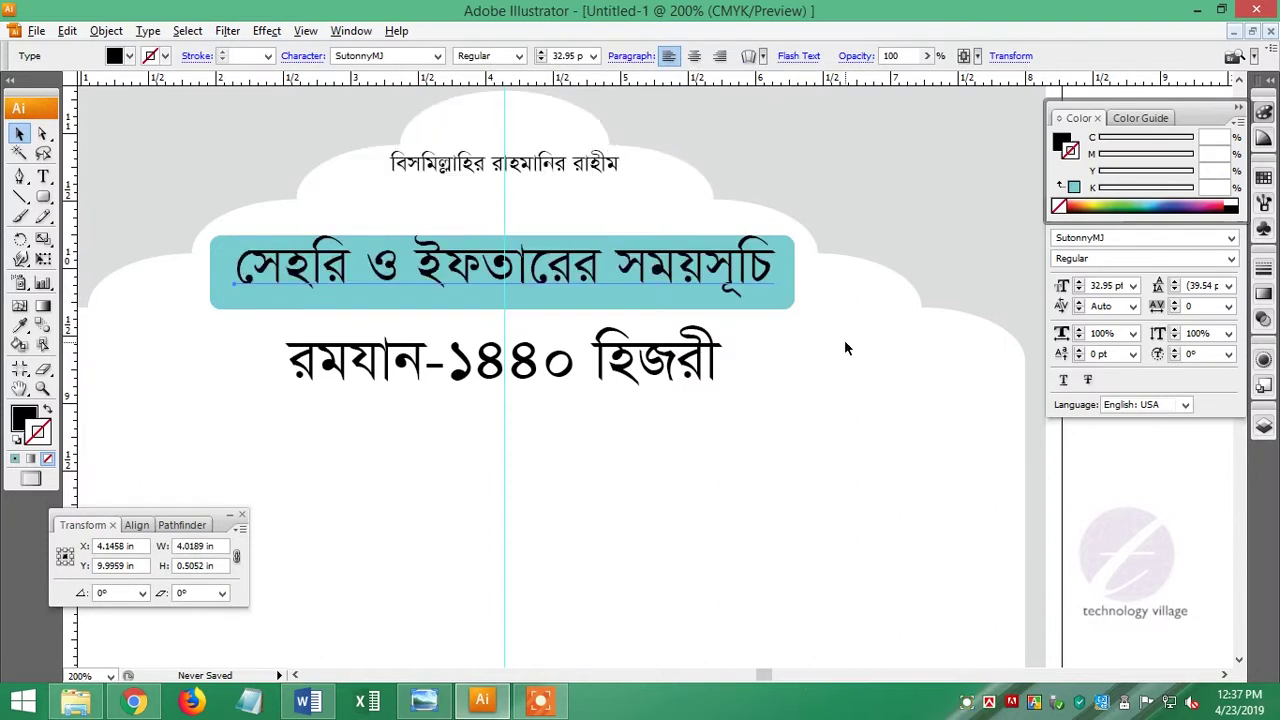
left_click(794, 306)
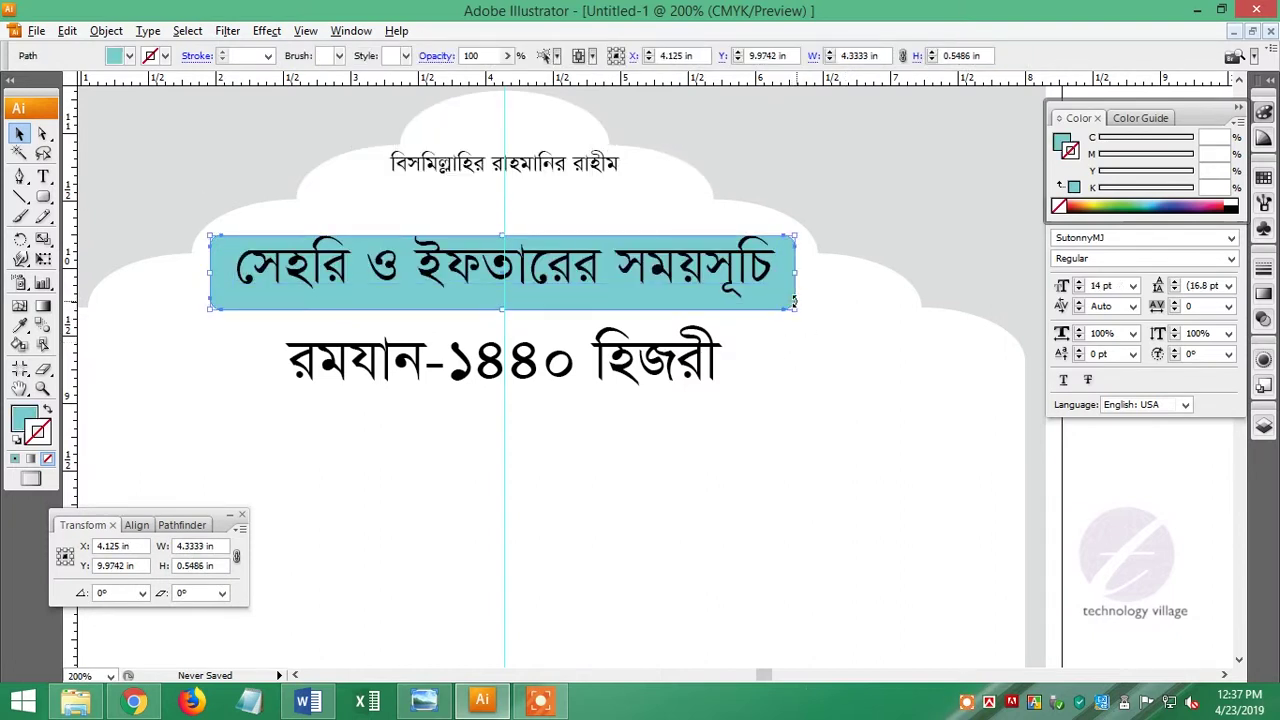
key("Up")
key("Up")
key("Up")
key("Down")
key("Down")
key("Down")
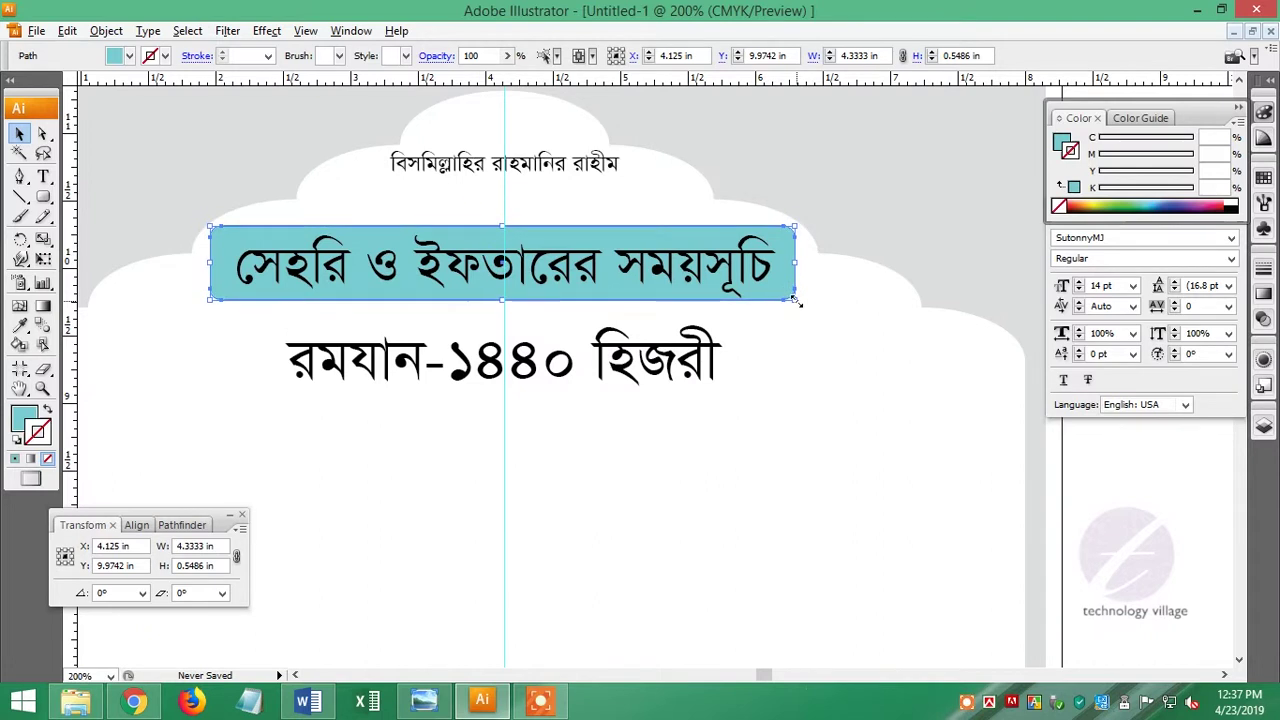
key("Down")
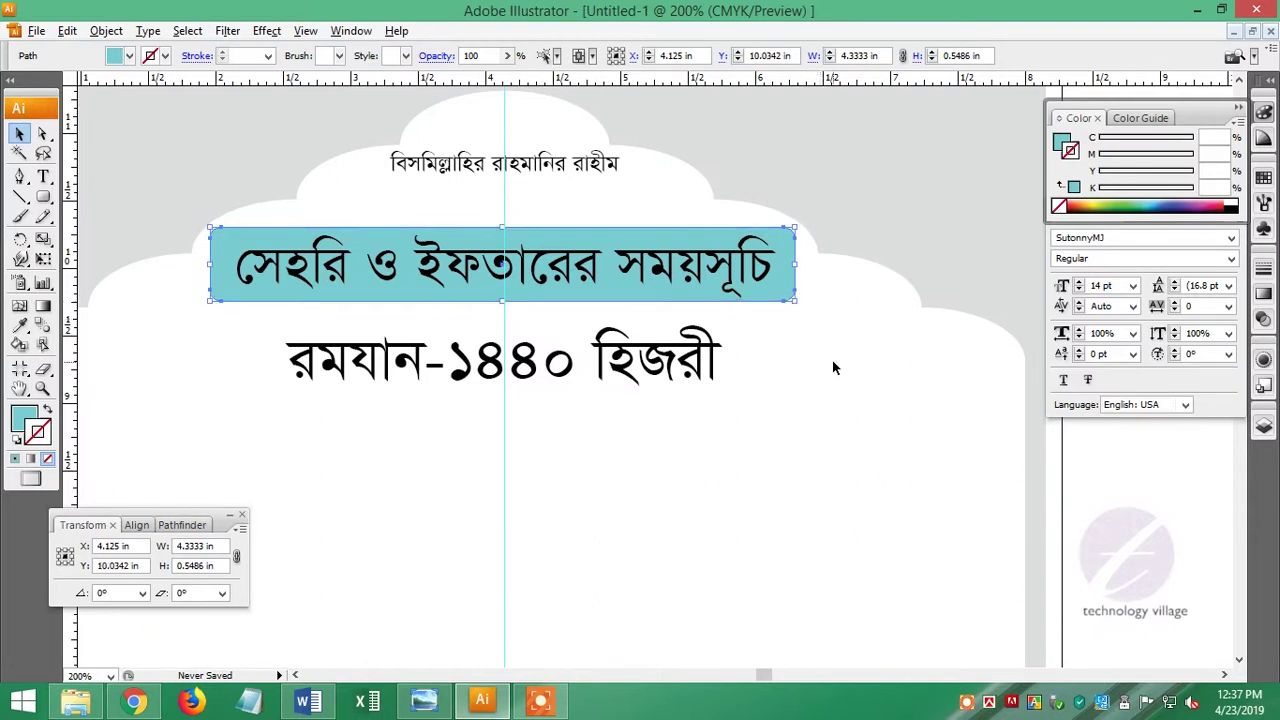
left_click(833, 366)
Make the cyan bar slightly taller by dragging its bottom edge down.
left_click(700, 300)
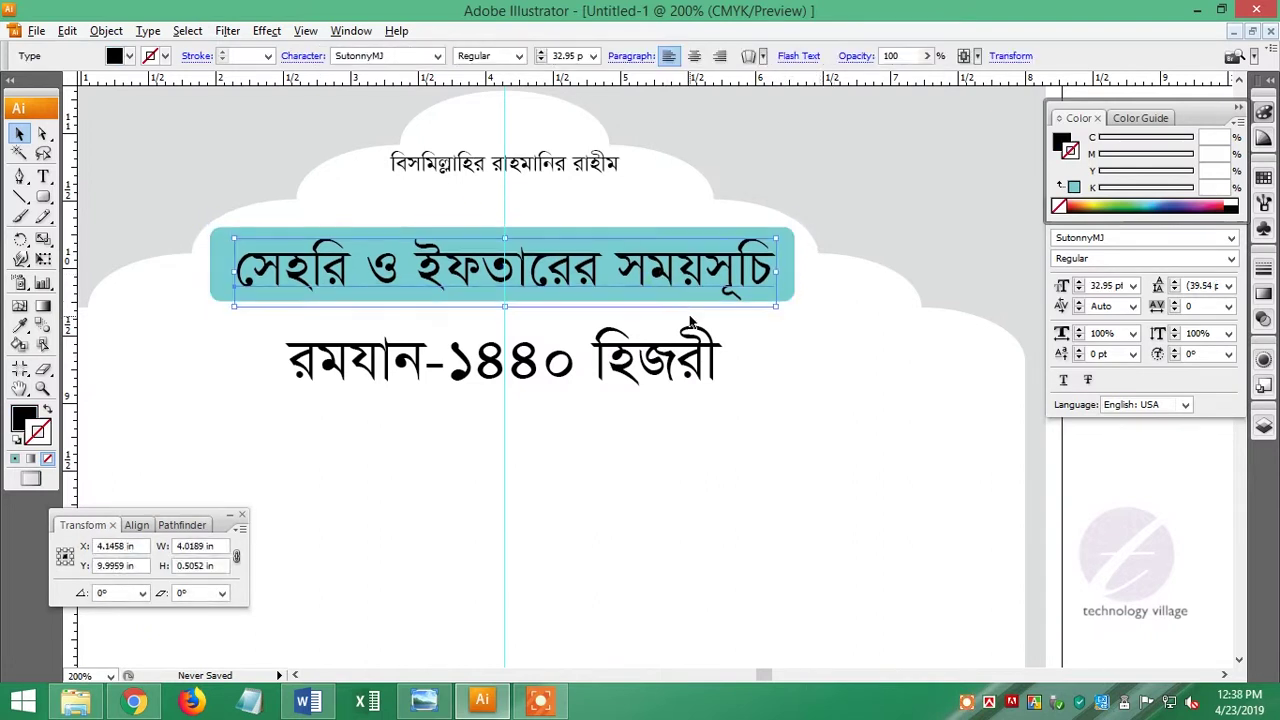
left_click(789, 286)
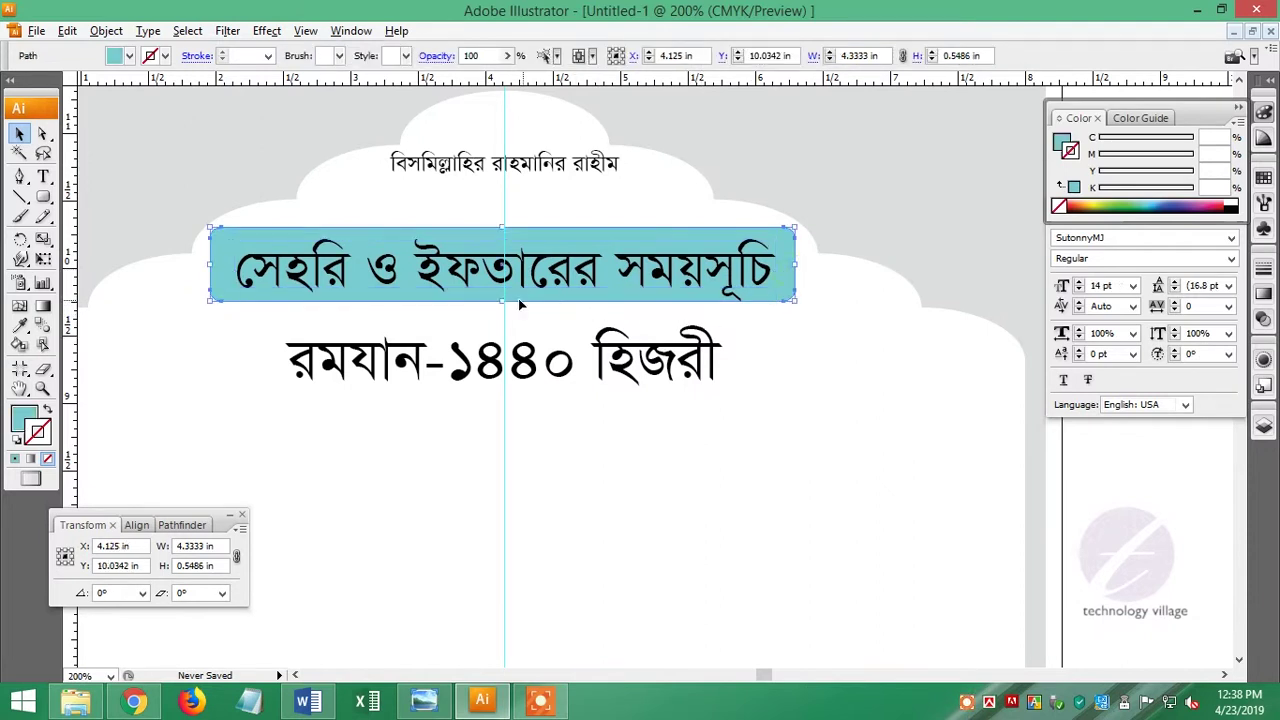
left_click_drag(502, 300, 502, 307)
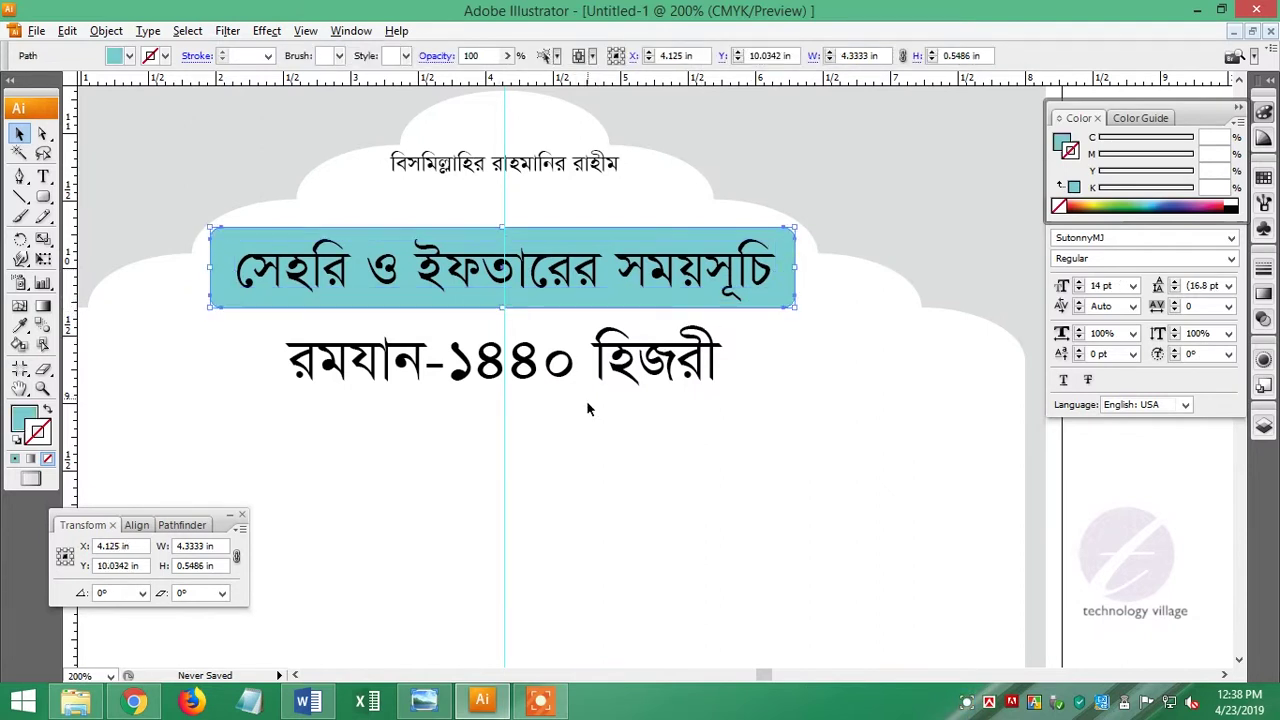
left_click(609, 458)
Colour the heading white and give it a 0.75 pt outline.
left_click(625, 275)
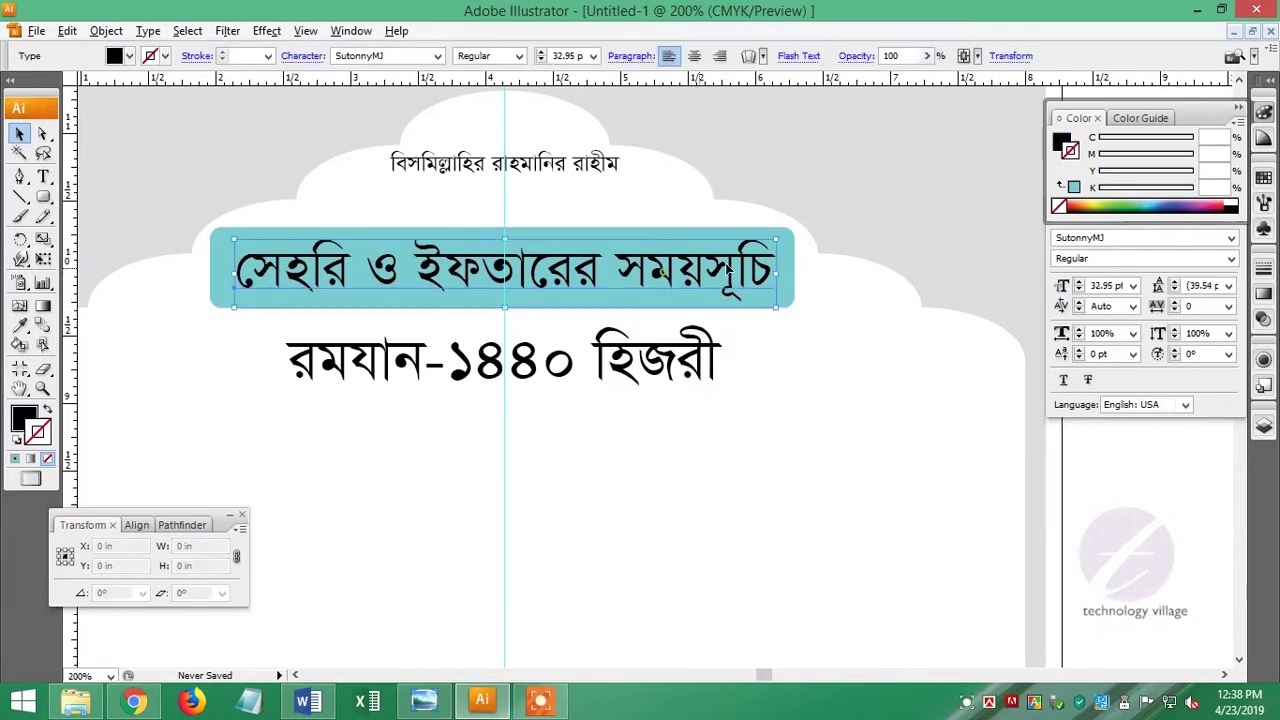
left_click(1233, 201)
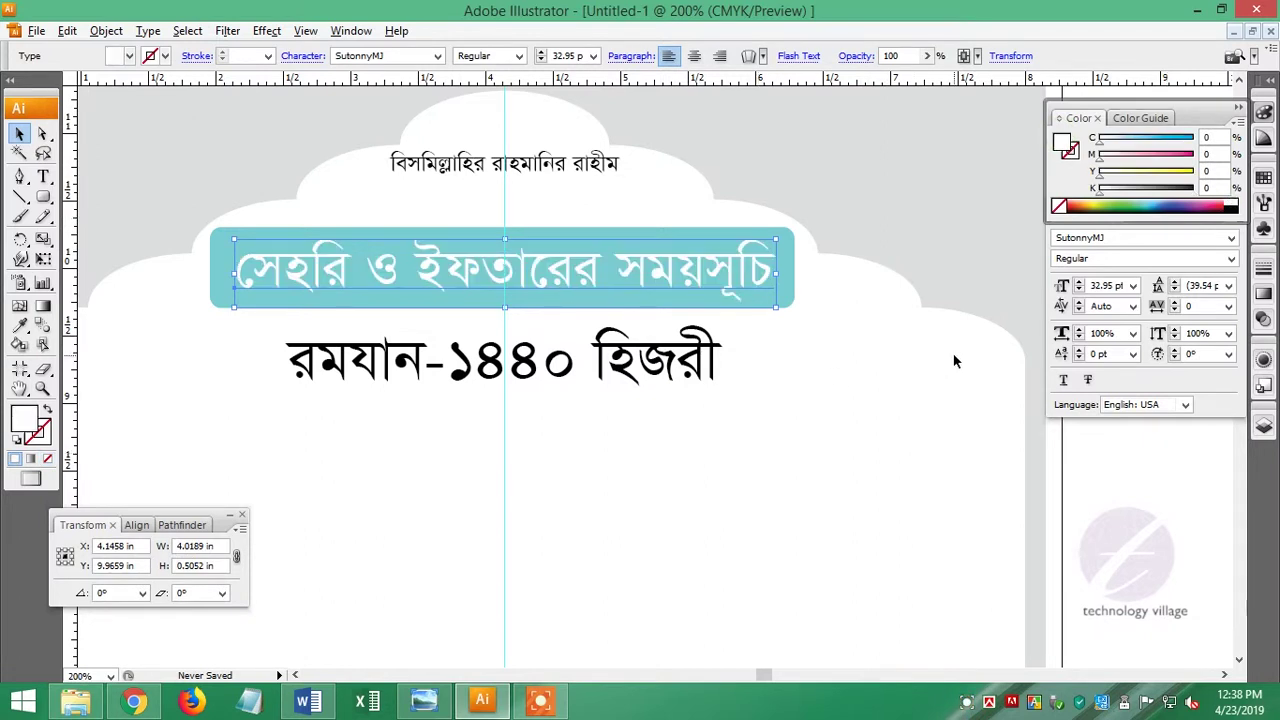
left_click(1263, 270)
left_click(1174, 296)
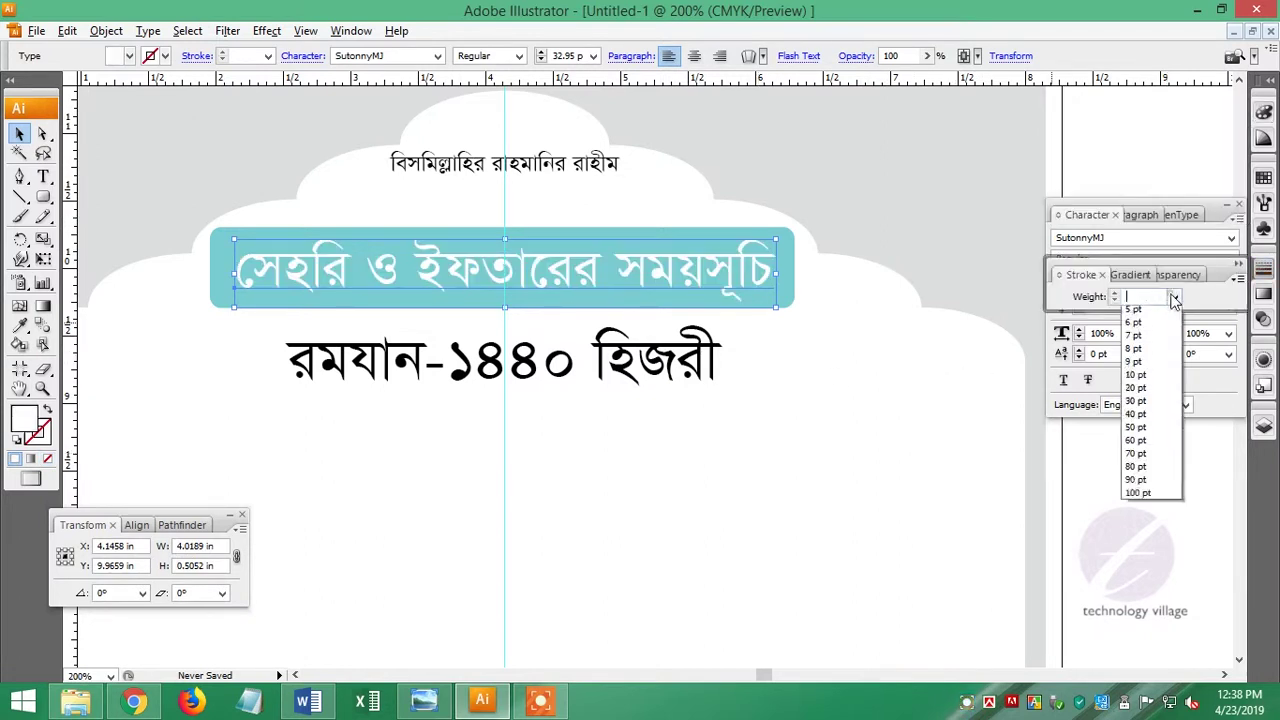
left_click(1150, 310)
left_click(1174, 296)
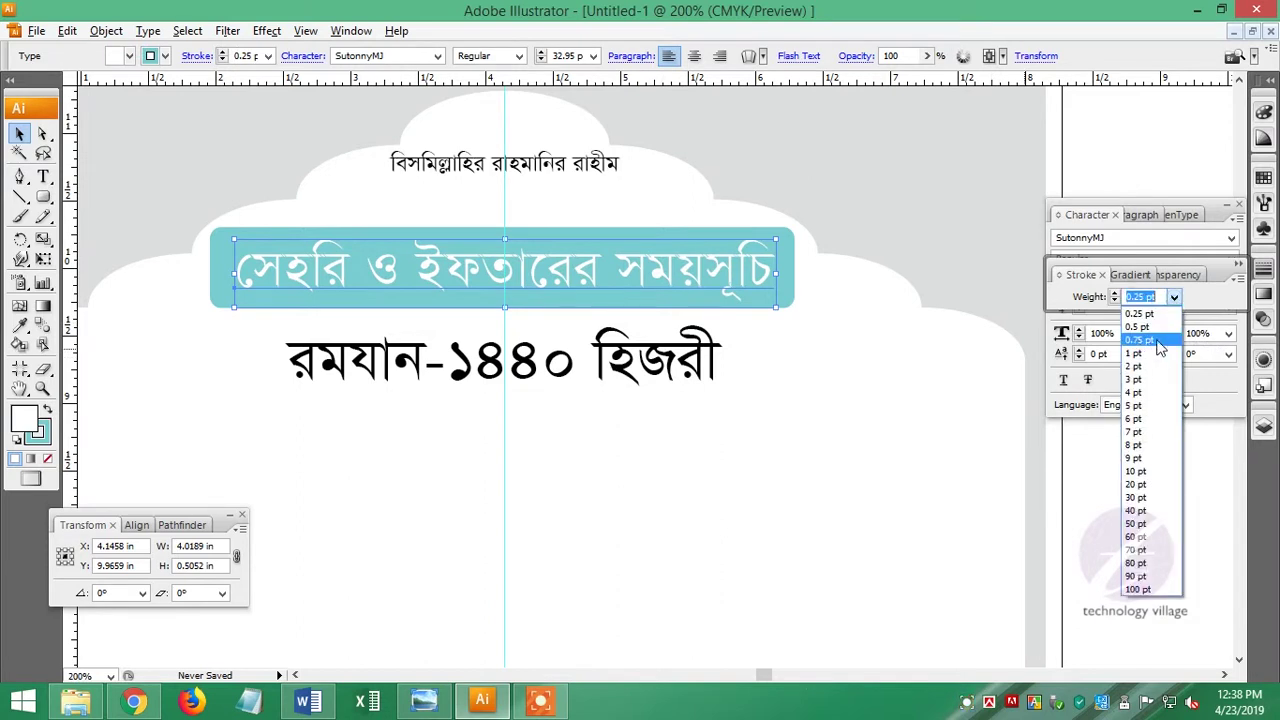
left_click(1147, 342)
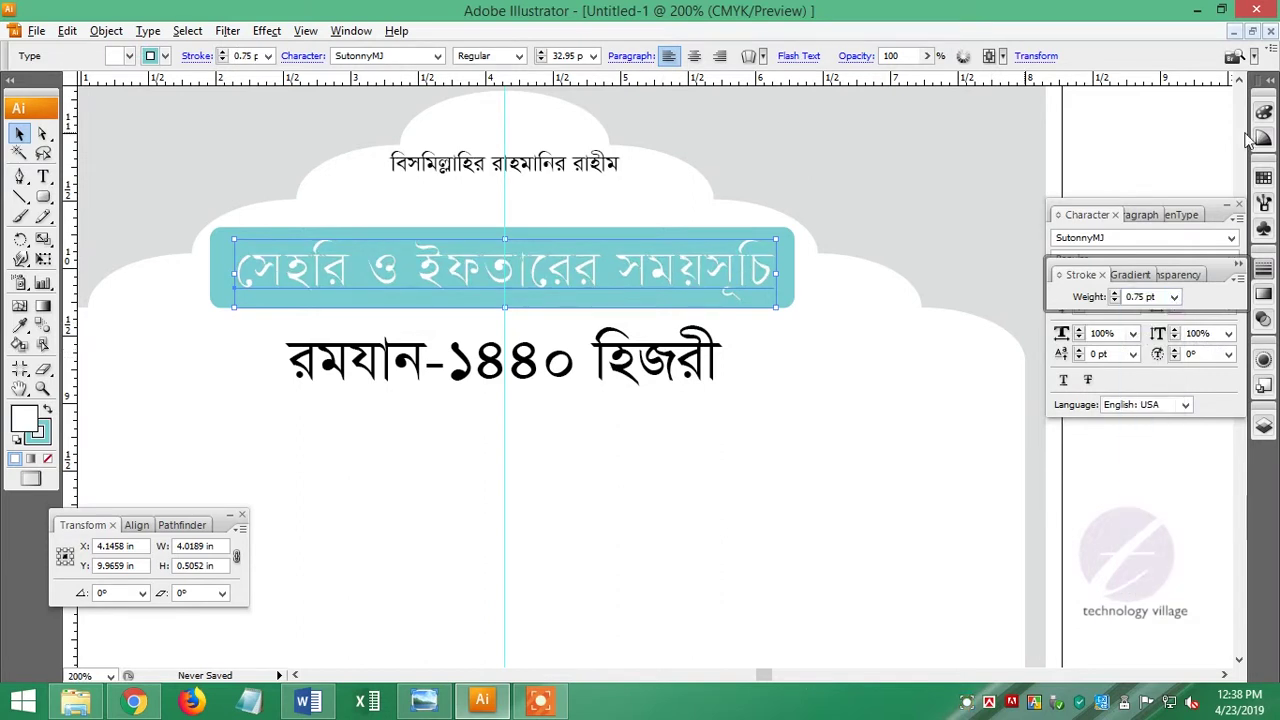
Swap the heading's fill and outline so it reads as solid white.
left_click(1263, 112)
left_click(1075, 152)
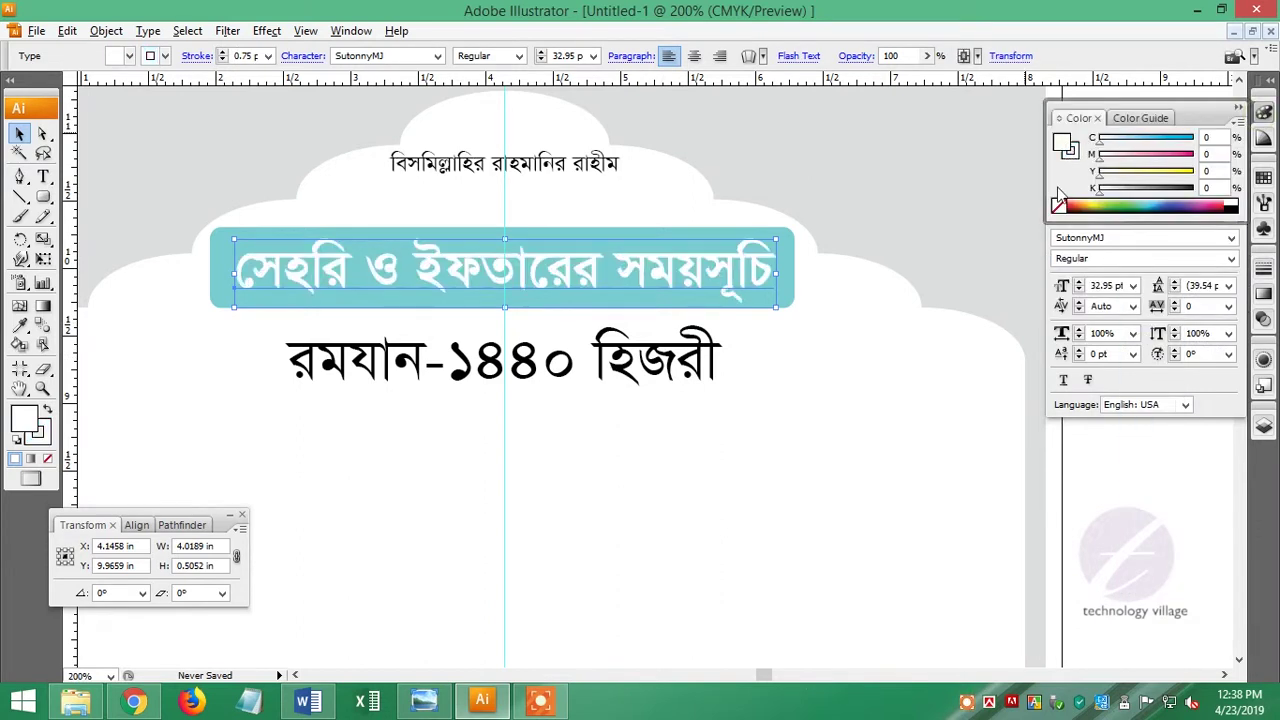
left_click(1264, 271)
left_click(1174, 297)
left_click(1147, 318)
left_click(549, 374)
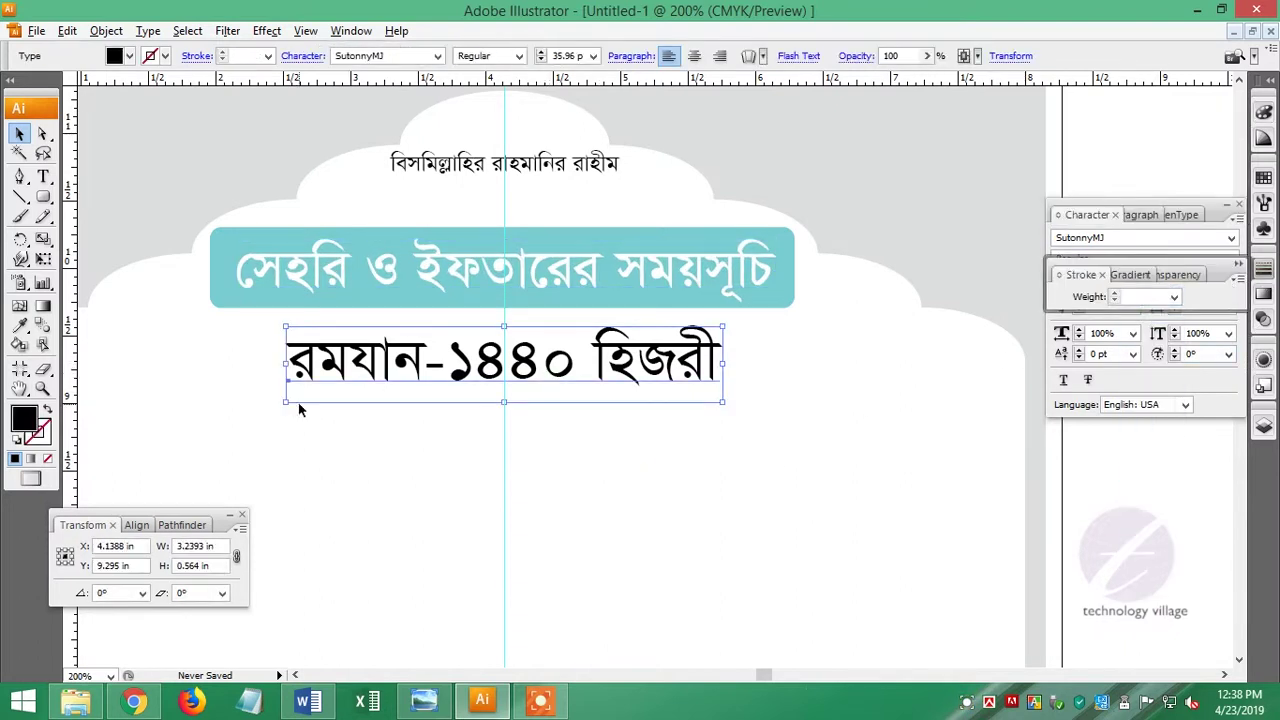
Enlarge the রমযান-১৪৪০ হিজরী line and fill it with deep magenta.
left_click_drag(283, 403, 228, 421)
left_click_drag(724, 421, 779, 429)
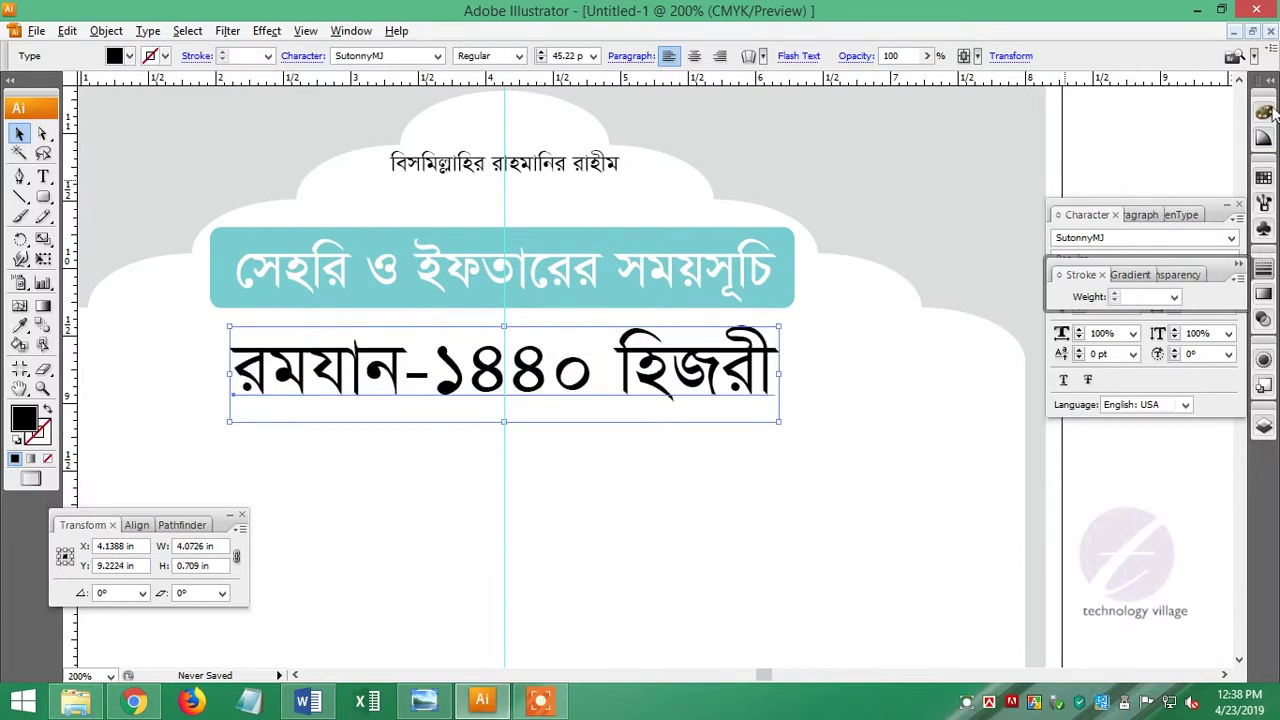
left_click(1266, 112)
left_click(1205, 203)
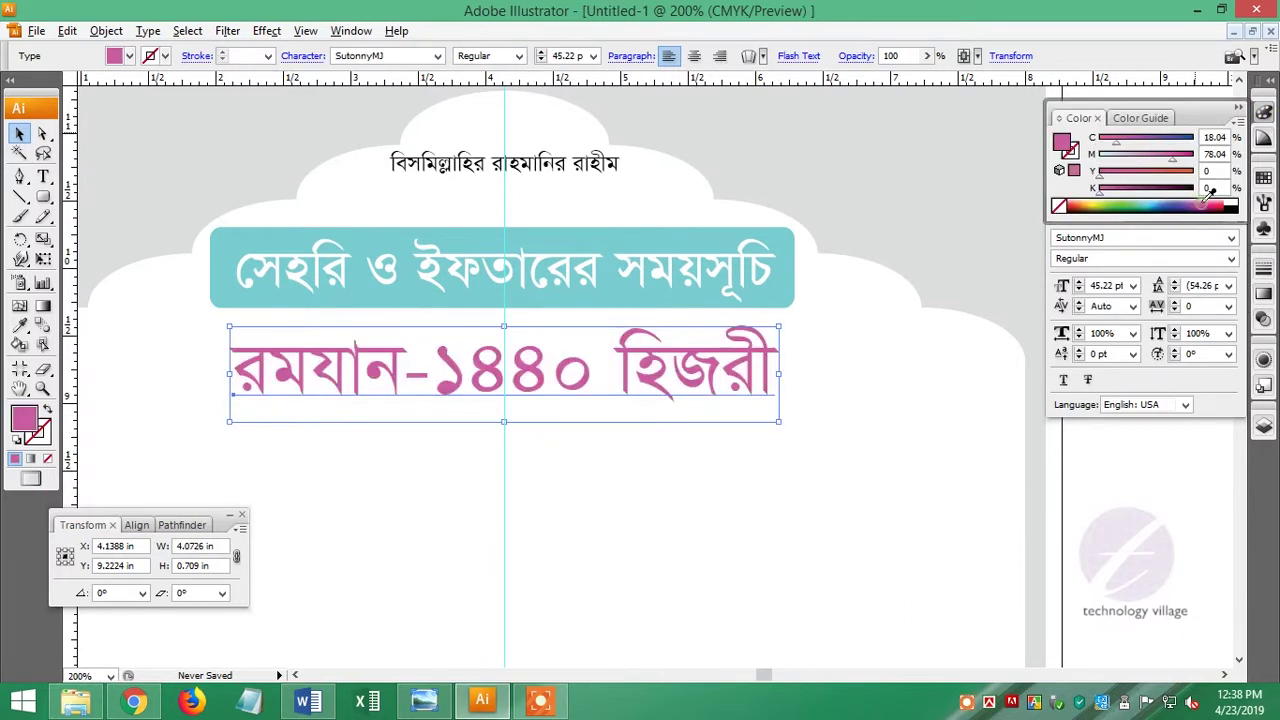
left_click(1180, 205)
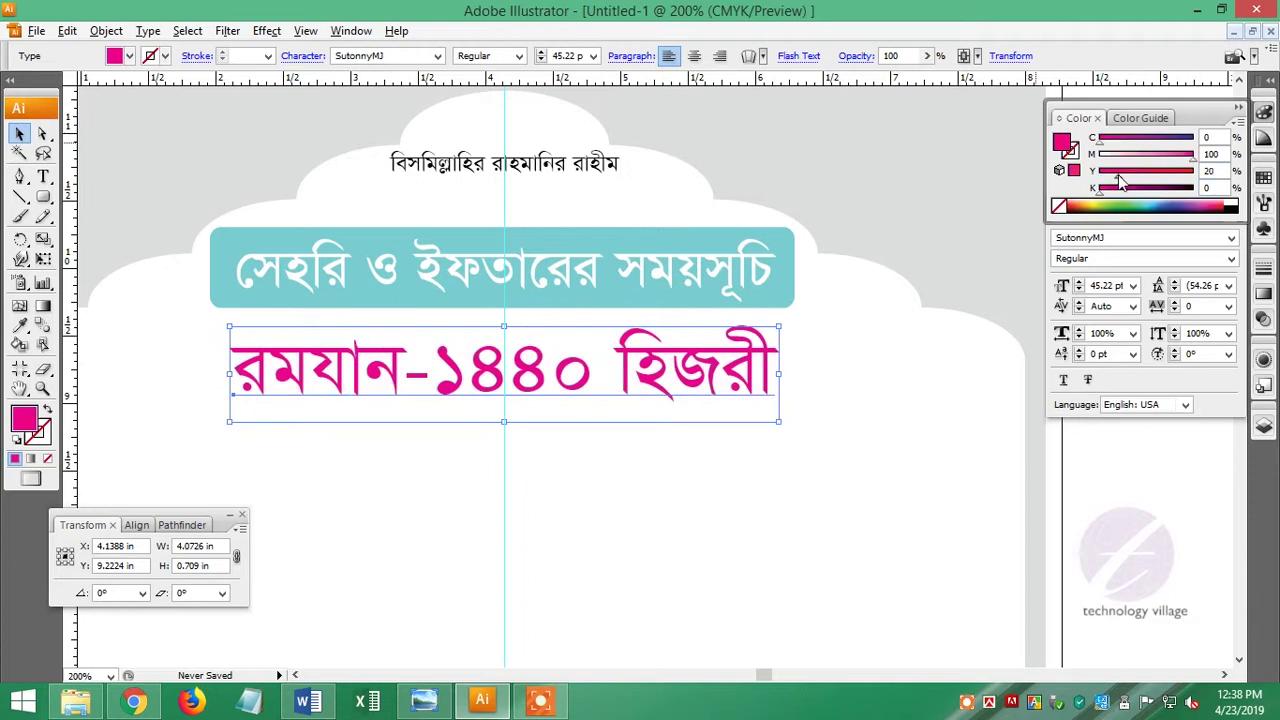
left_click_drag(1115, 194, 1097, 178)
Add a matching magenta outline to the line and fine-tune both colours.
left_click(1070, 150)
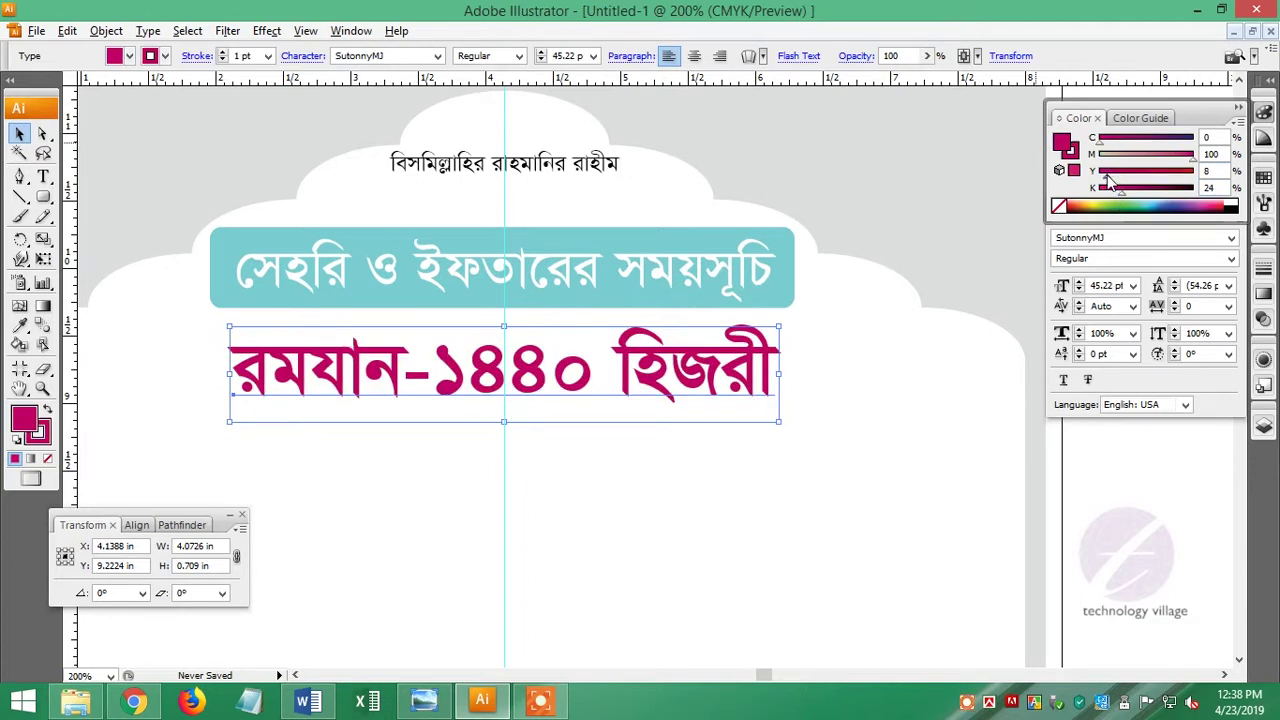
left_click_drag(1122, 198, 1080, 198)
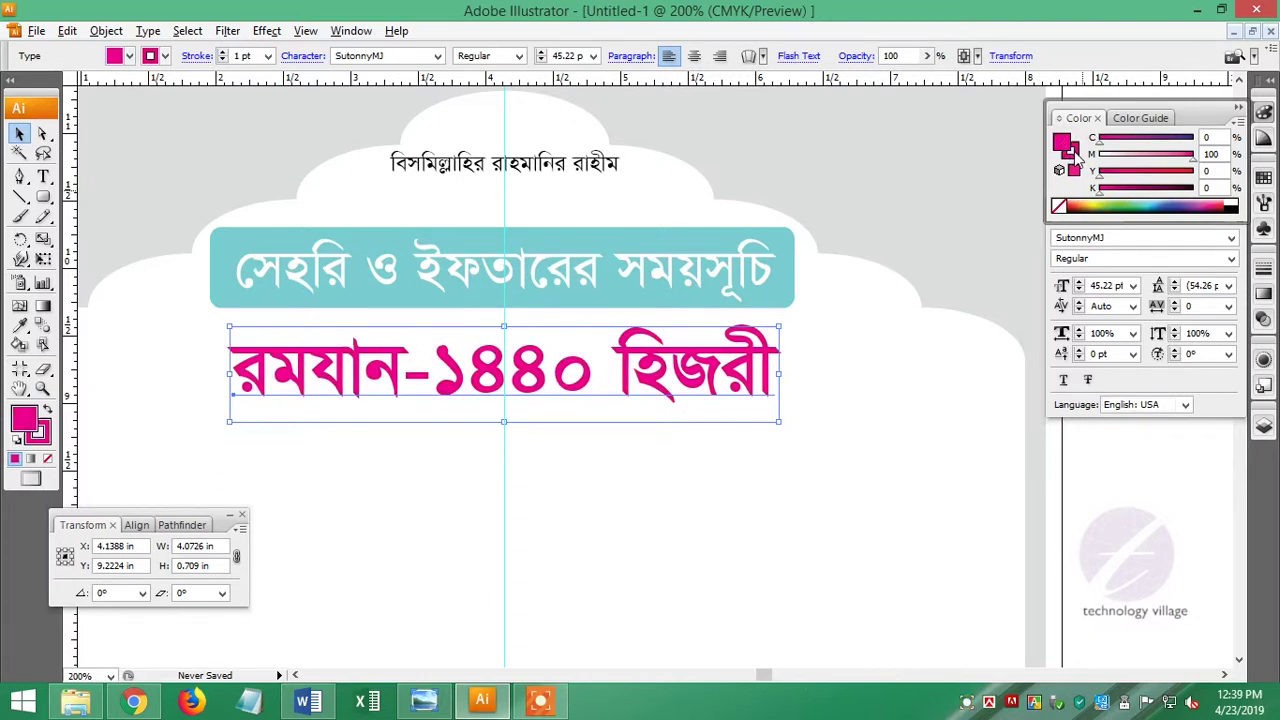
left_click(1072, 151)
left_click_drag(1102, 198, 1108, 198)
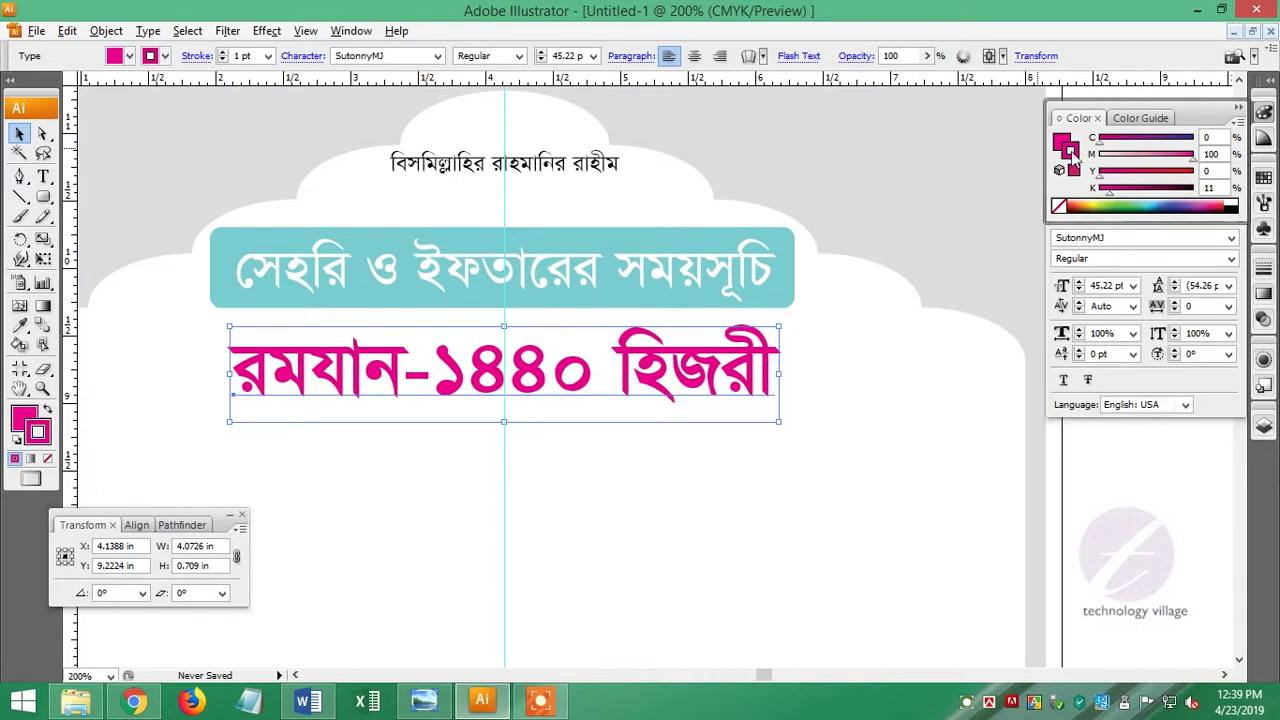
Thicken the রমযান-১৪৪০ হিজরী outline to 8 pt in pure magenta.
left_click(1264, 273)
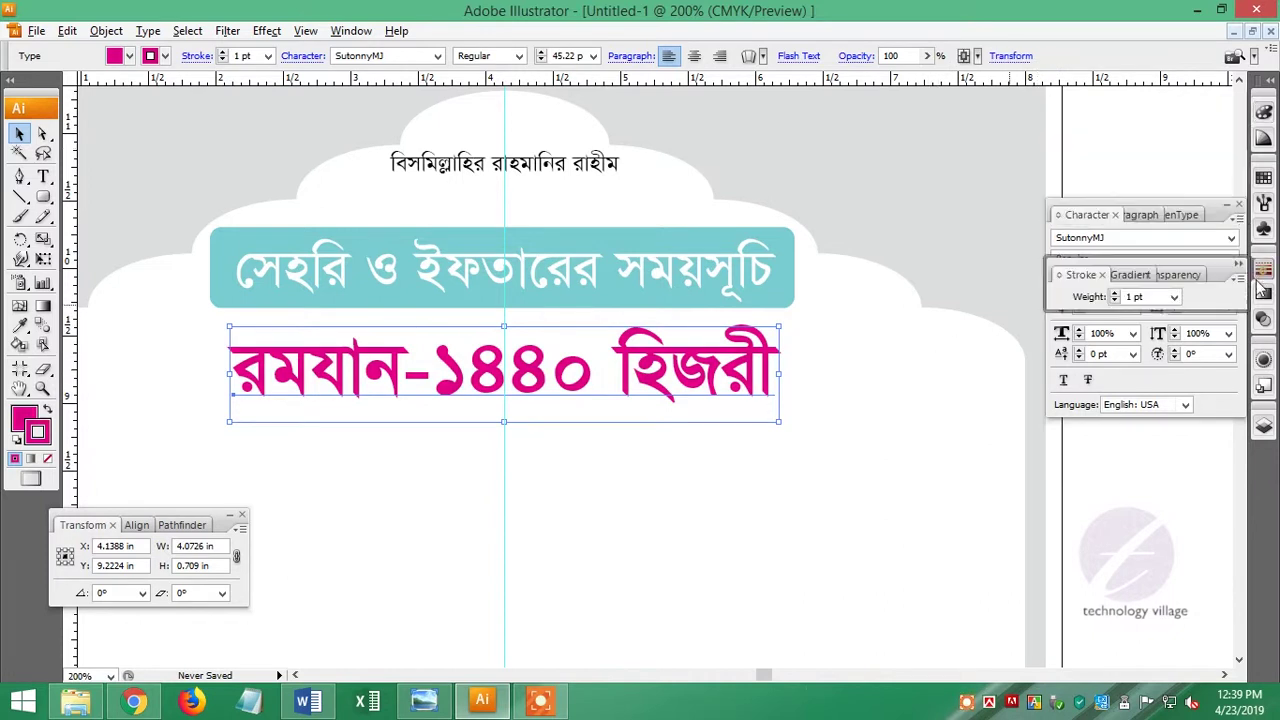
left_click(1174, 299)
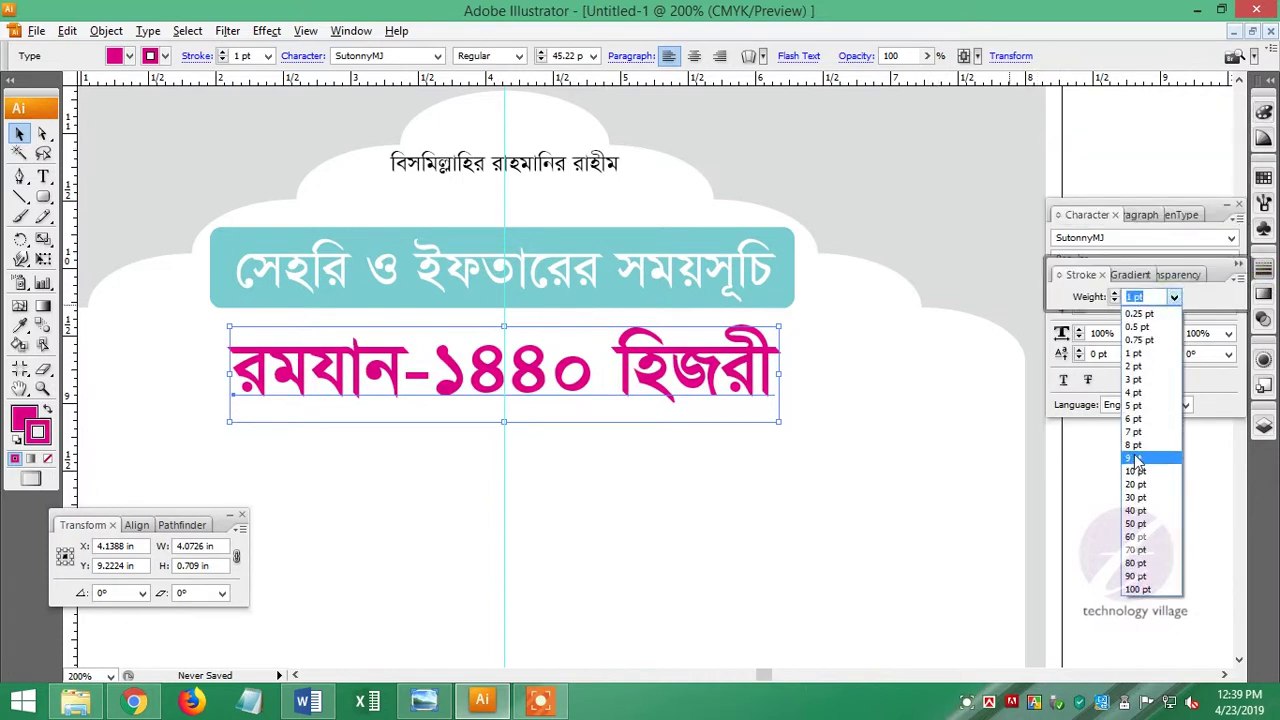
left_click(1135, 444)
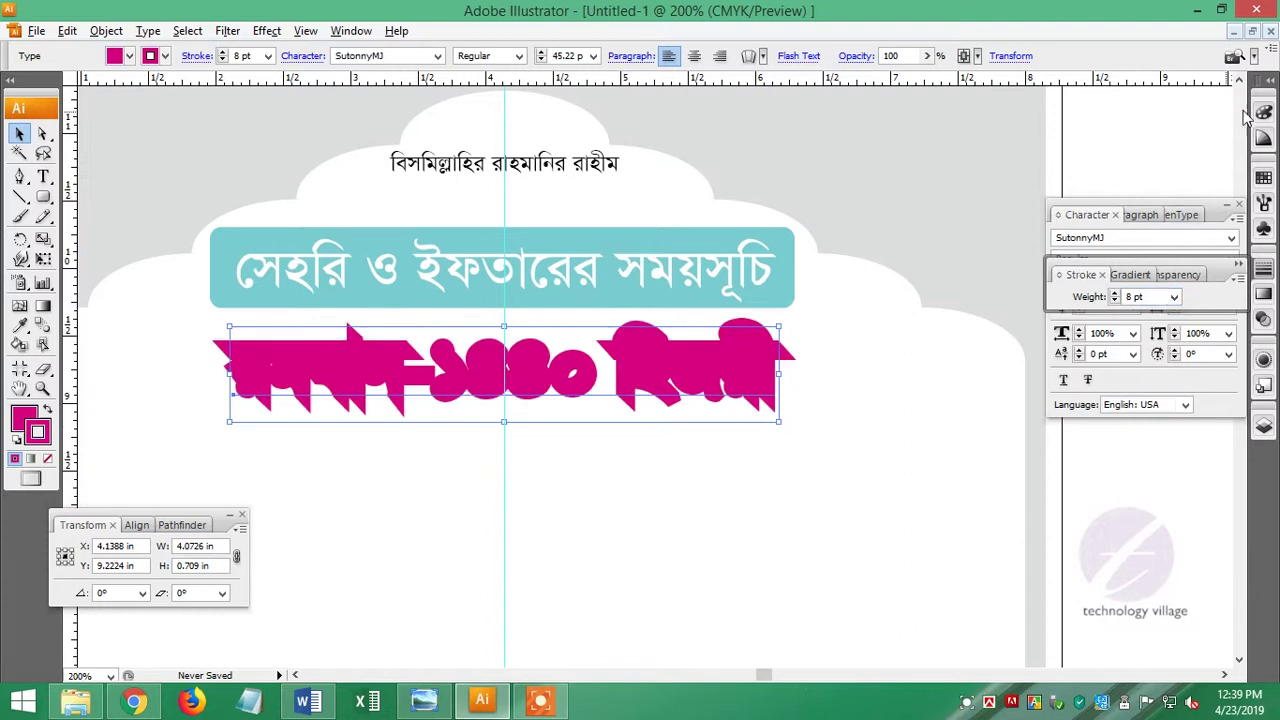
left_click(1264, 113)
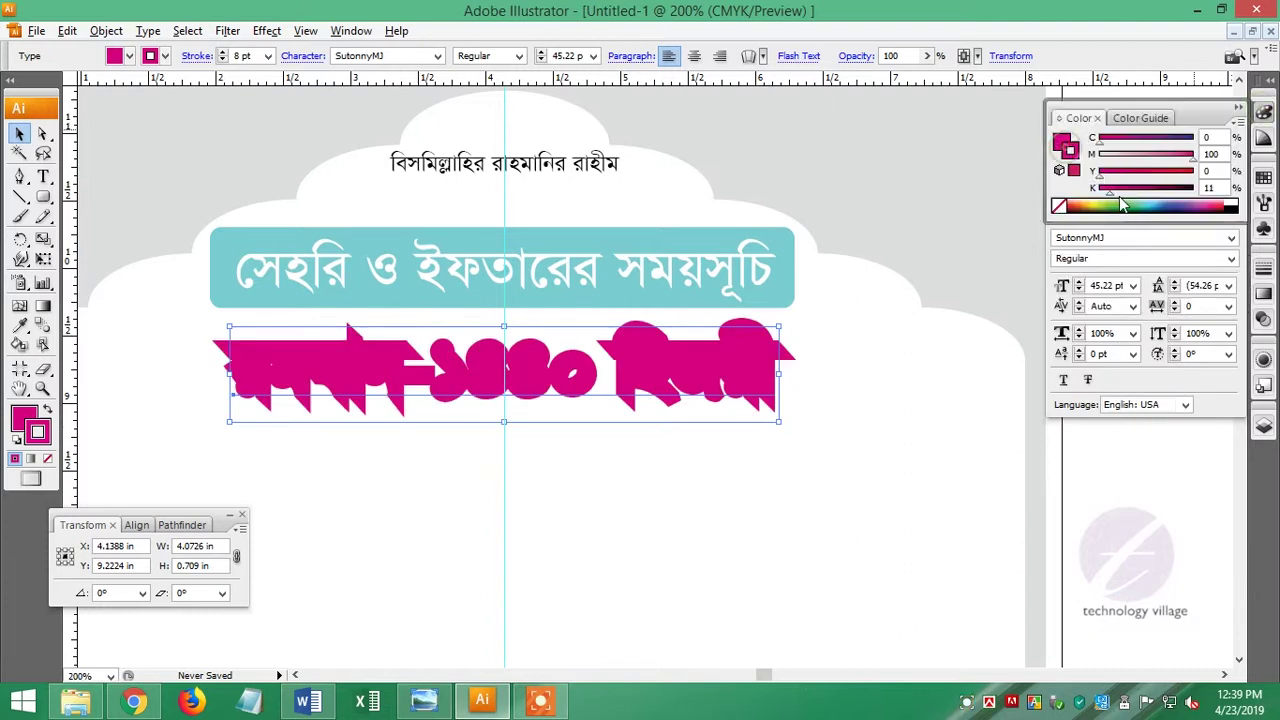
left_click_drag(1111, 193, 1099, 189)
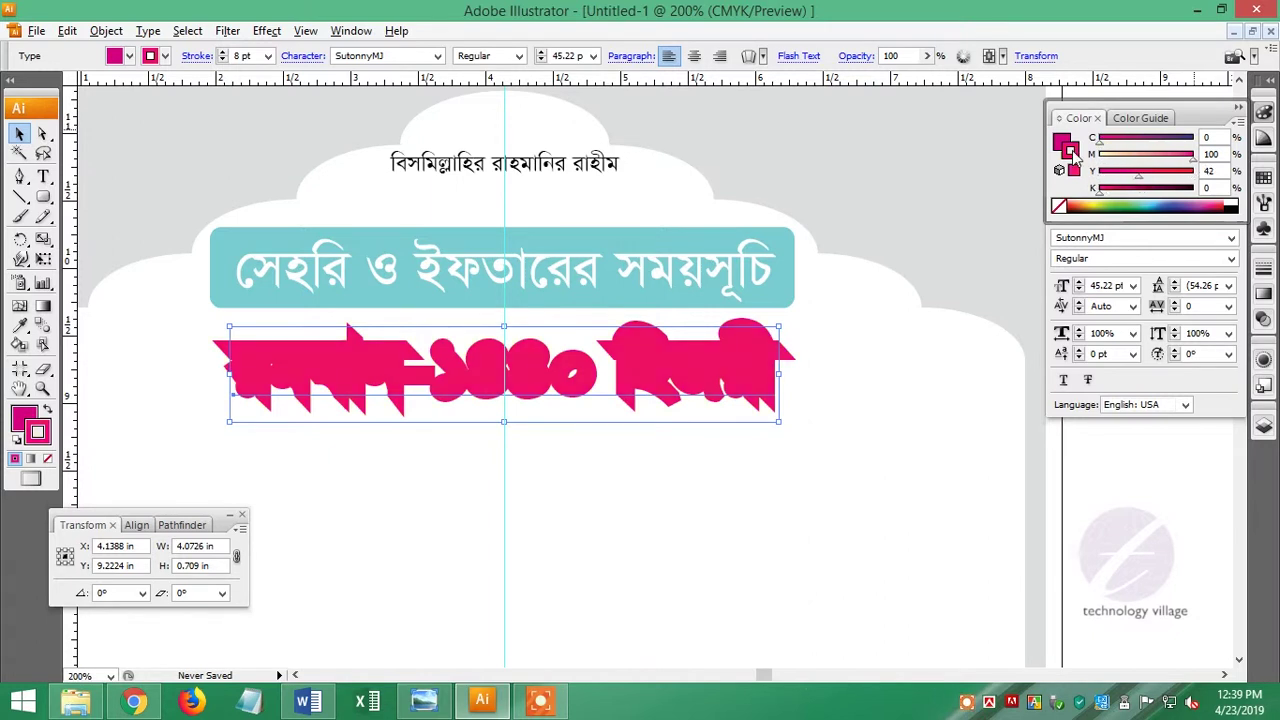
Paste a copy of the line in front with a white fill and 1 pt stroke.
key("ctrl+c")
left_click(524, 435)
key("ctrl+f")
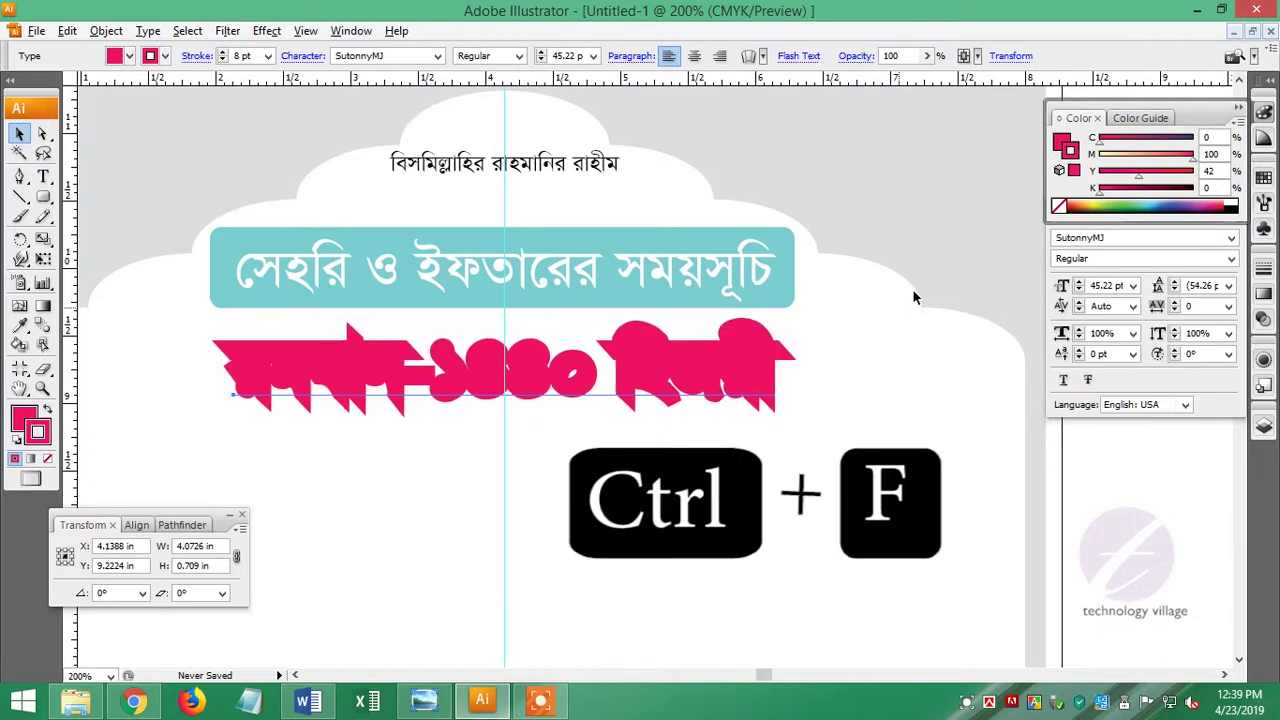
left_click(1232, 205)
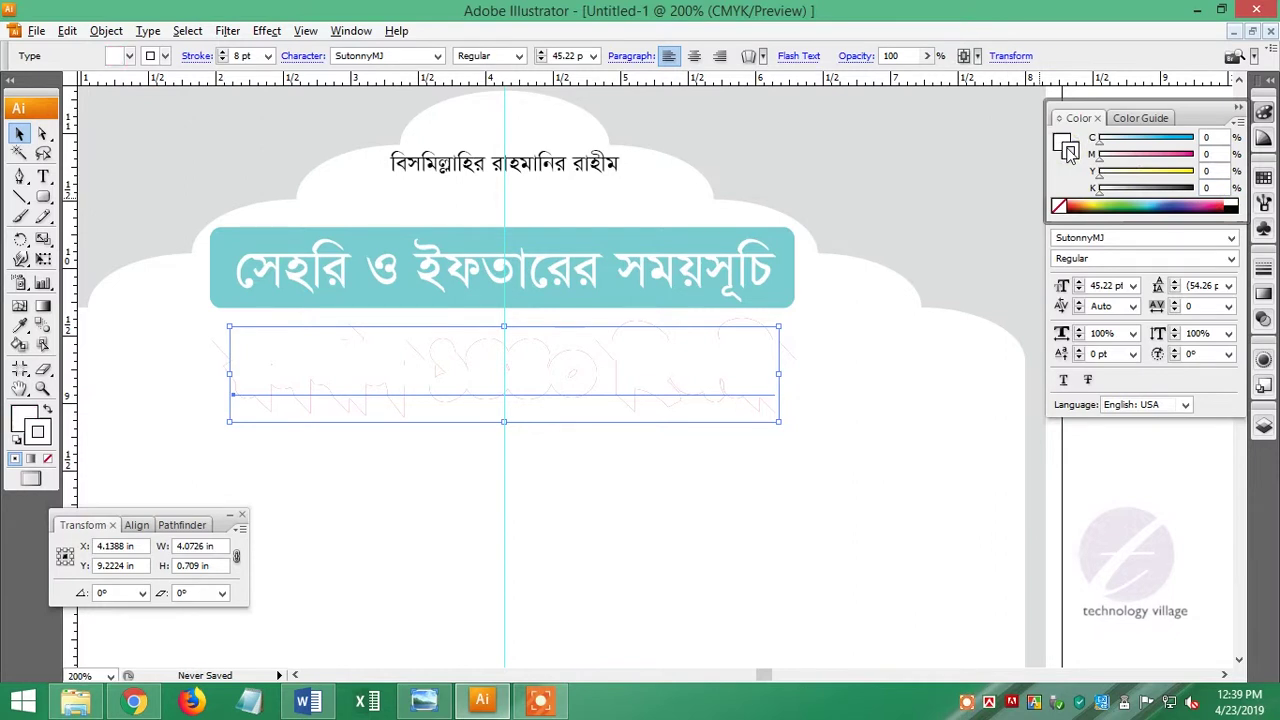
left_click(1262, 294)
left_click(1174, 297)
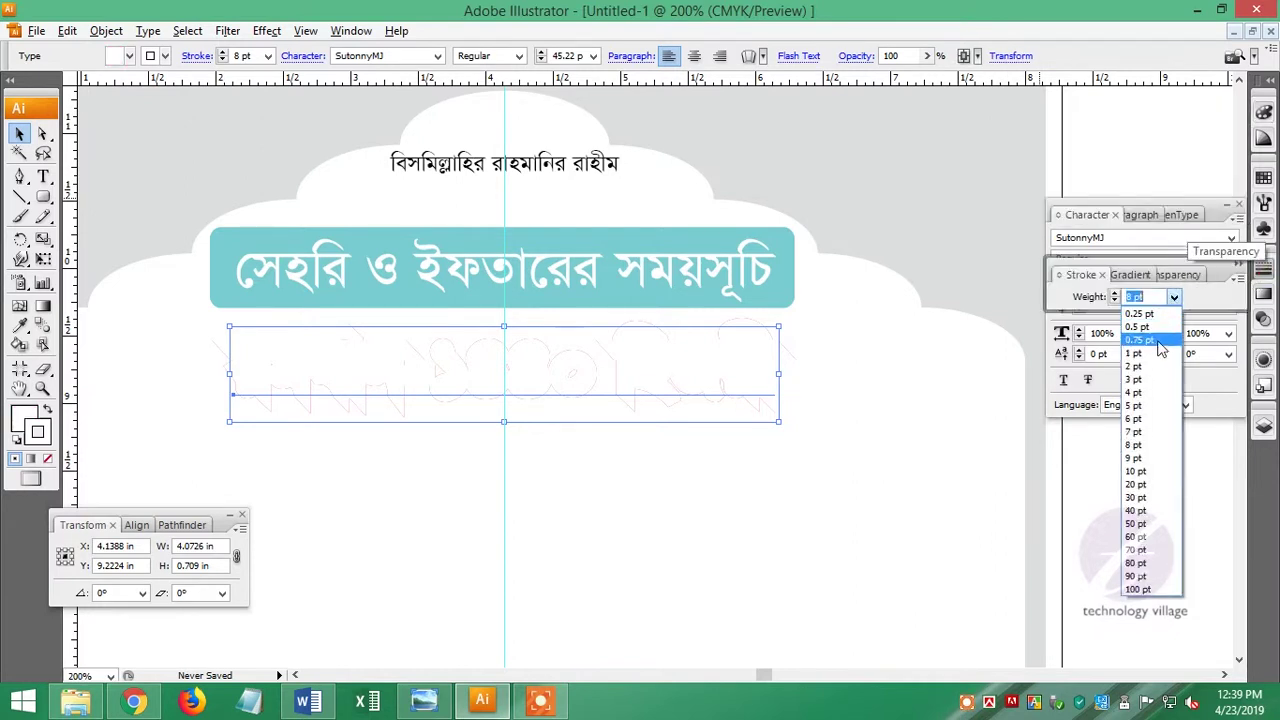
left_click(1135, 353)
left_click(782, 541)
key("ctrl+1")
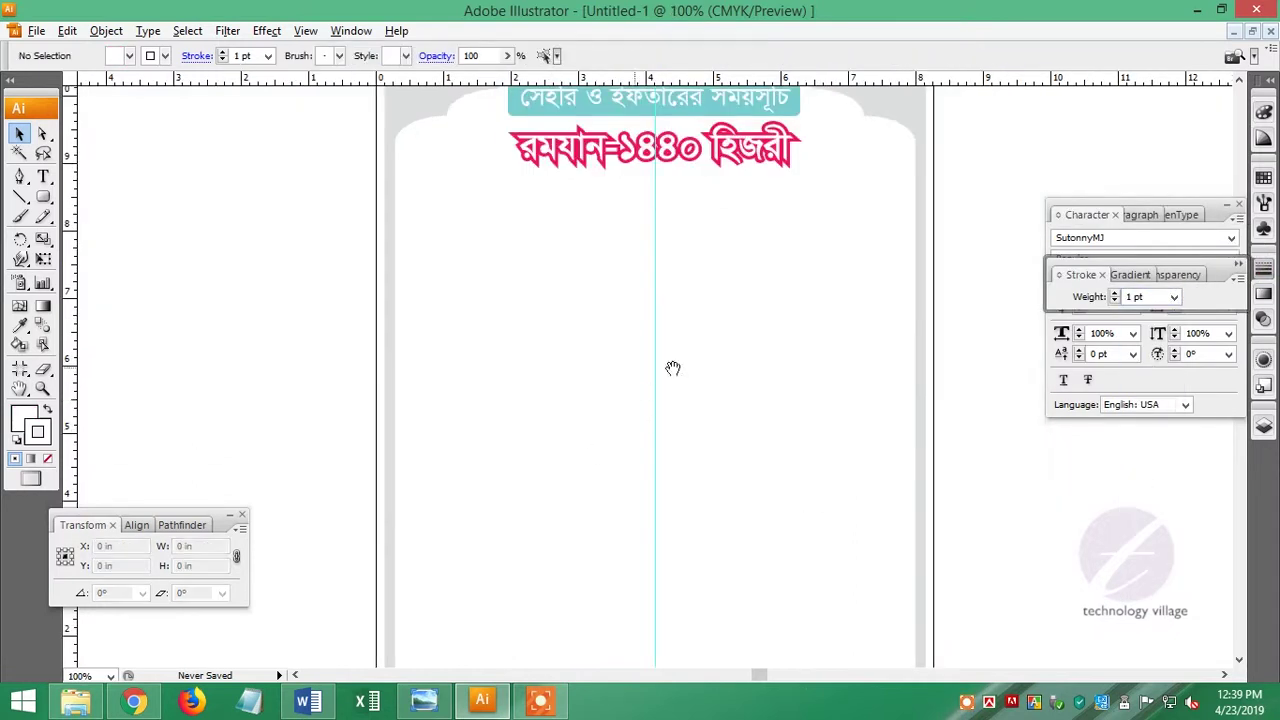
Draw an area-type text frame below the heading and zoom in to 150%.
key("m")
left_click_drag(471, 371, 480, 300)
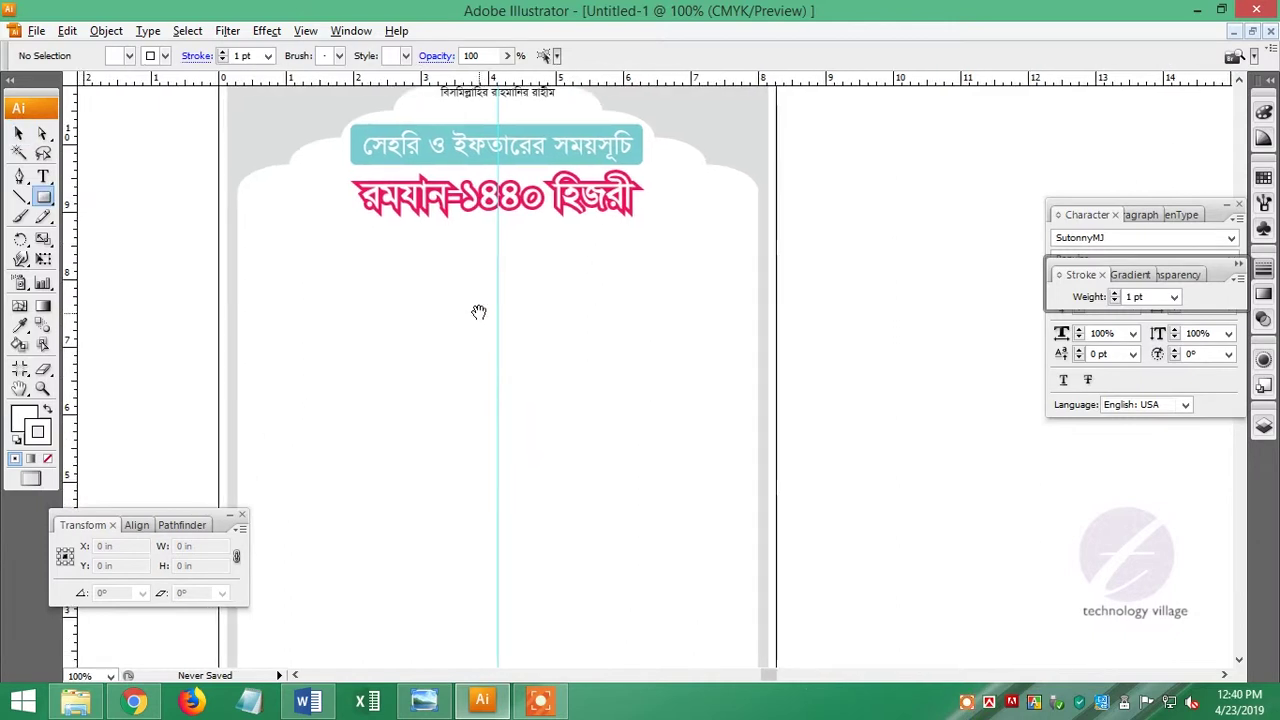
left_click(44, 178)
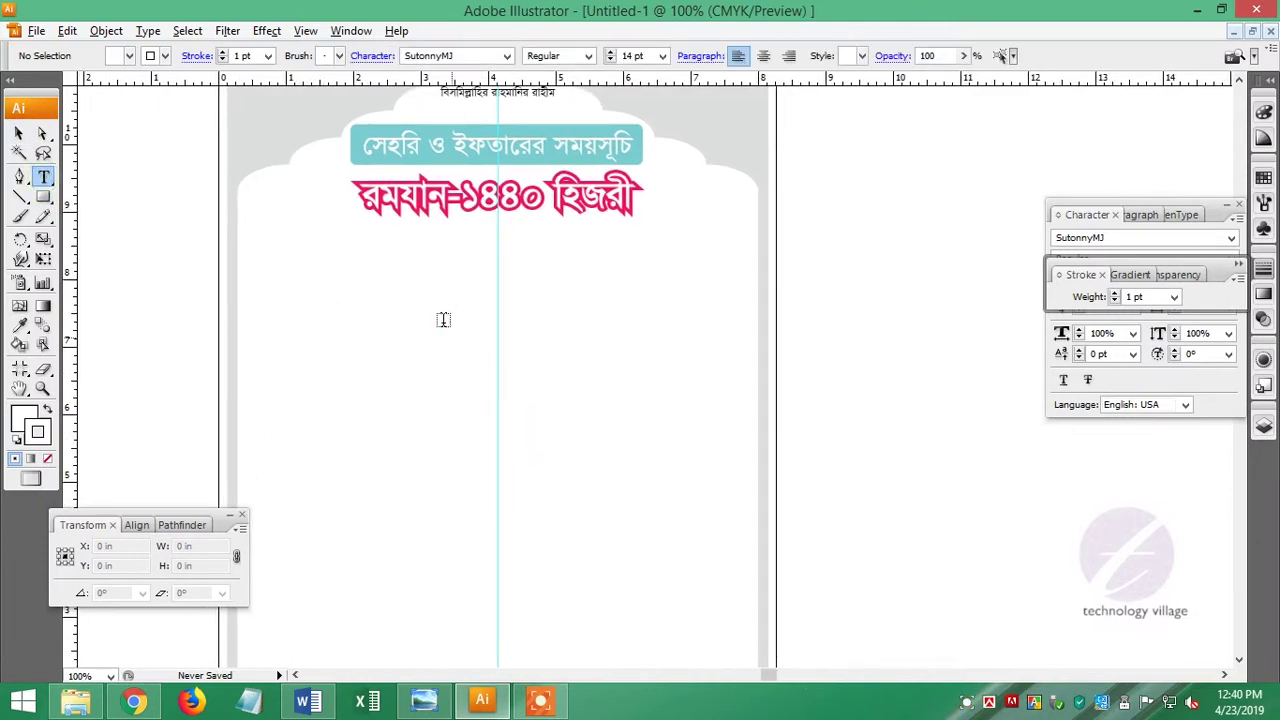
left_click_drag(316, 258, 689, 552)
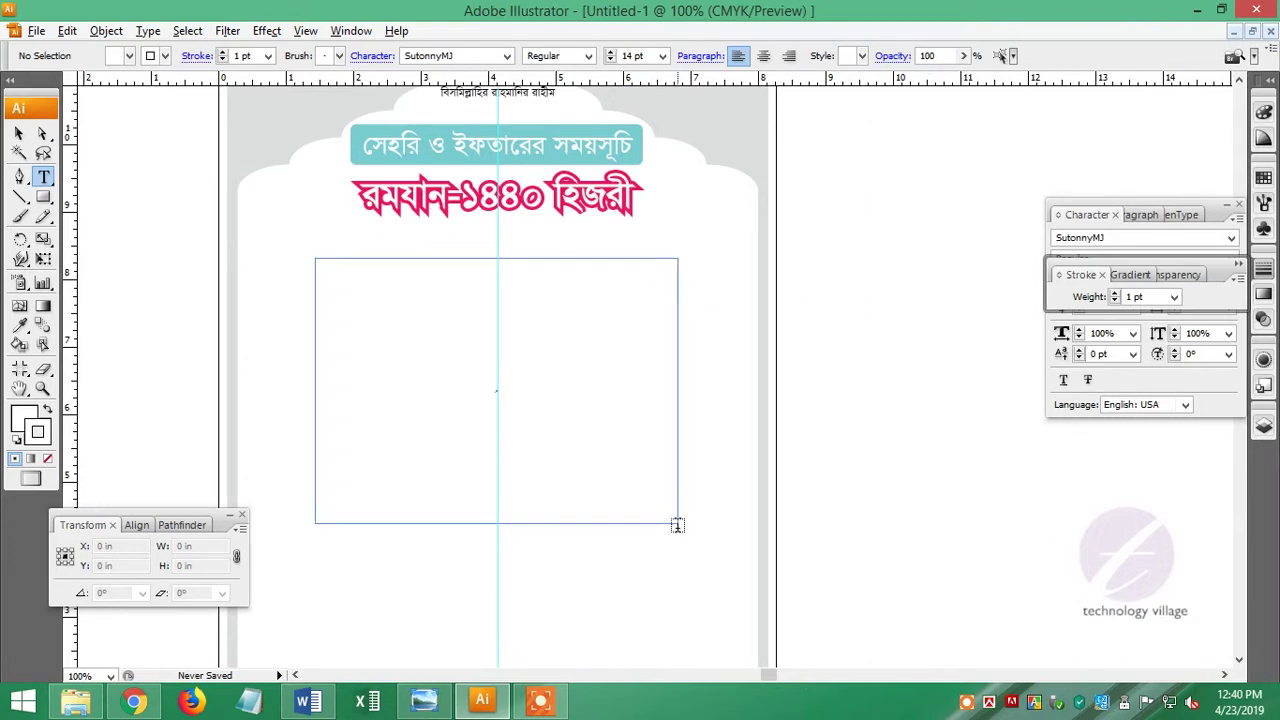
key("ctrl+plus")
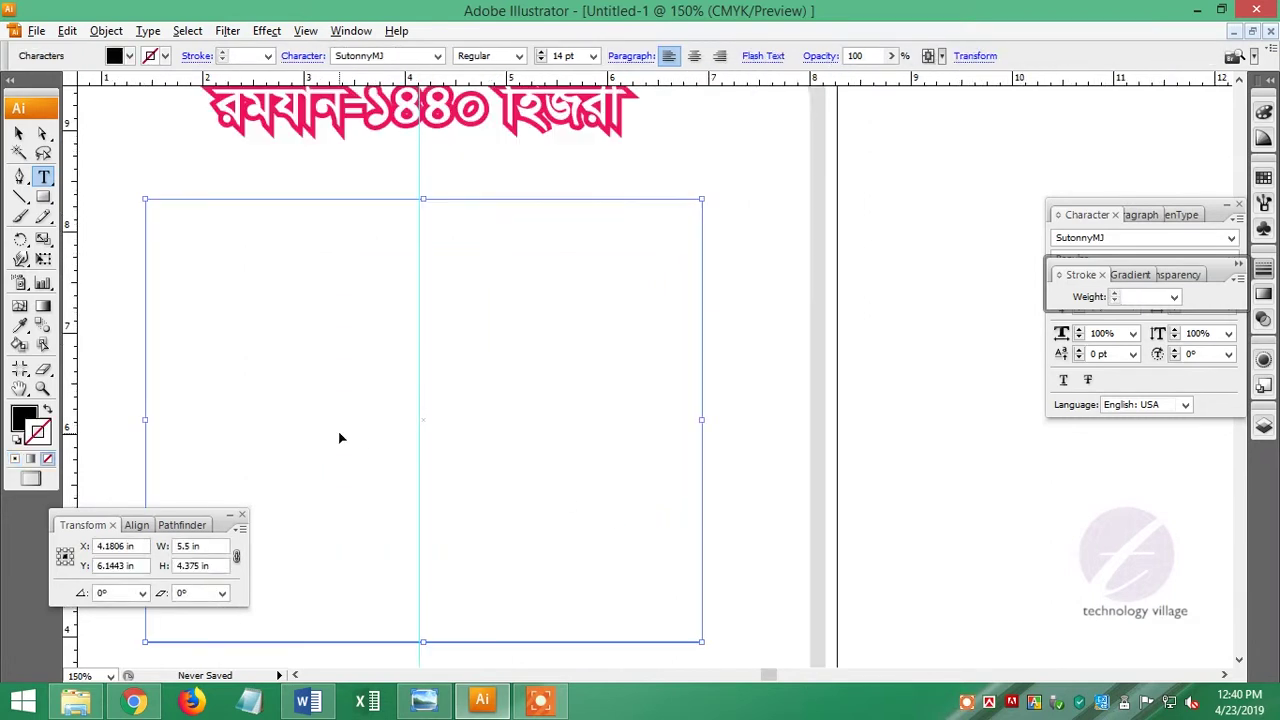
scroll(405, 306, "left", 3)
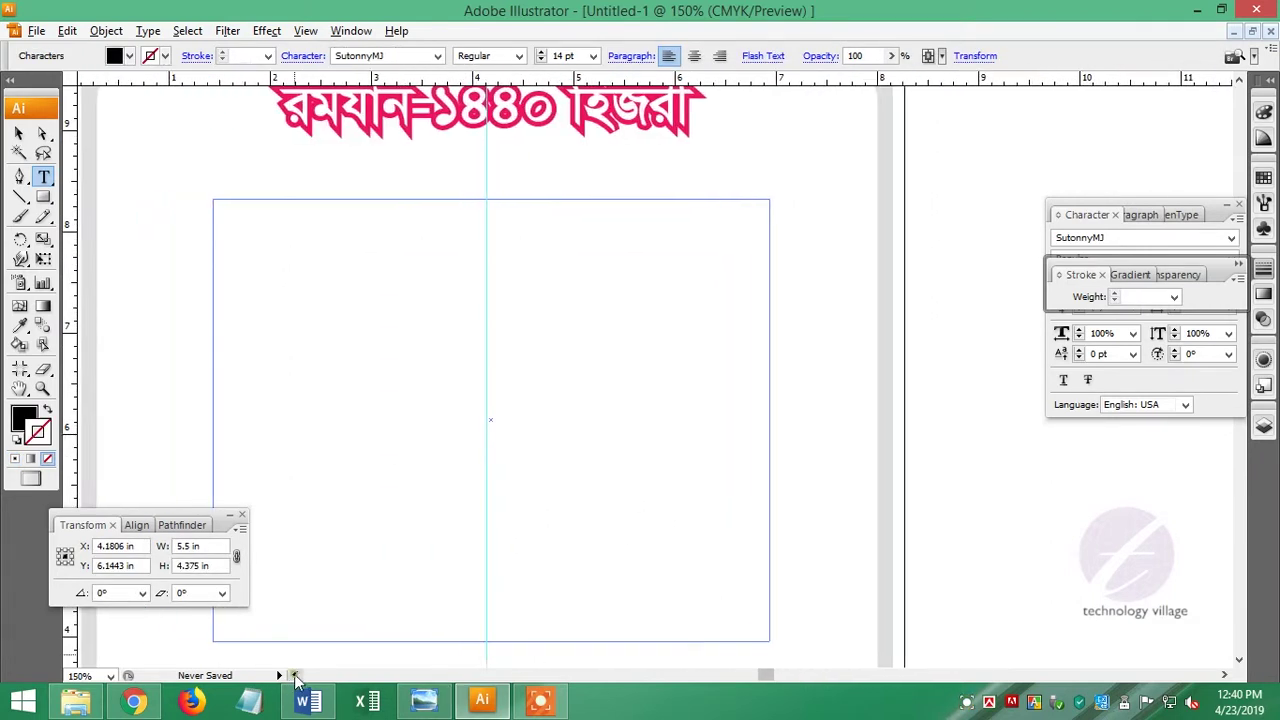
type("রমযান")
Enter the tab-separated header words, adding 2019 and ের ওয়াক্ত after সেহরির.
key("Tab")
type("2019")
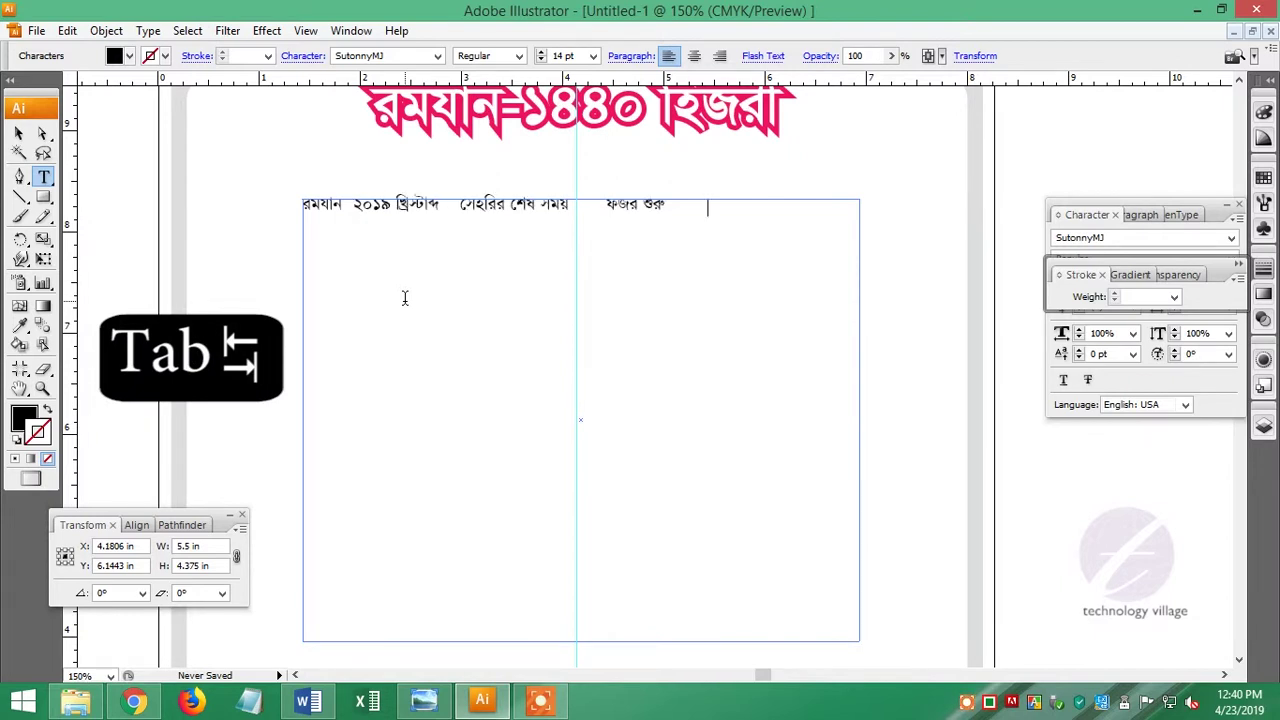
left_click(459, 204)
key("Tab")
type("ের ওয়াক্ত")
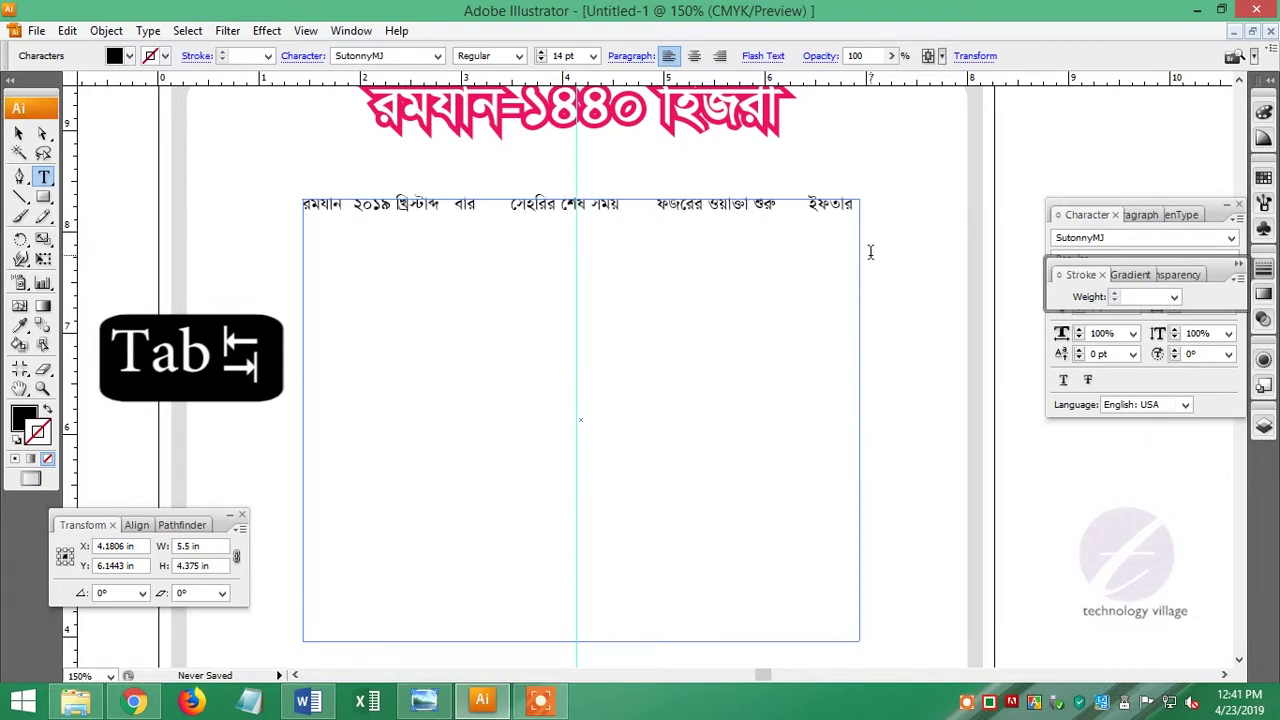
Move শেষ সময় onto the second line and delete ওয়াক্ত শুরু from the first line.
left_click_drag(564, 204, 620, 204)
key("ctrl+x")
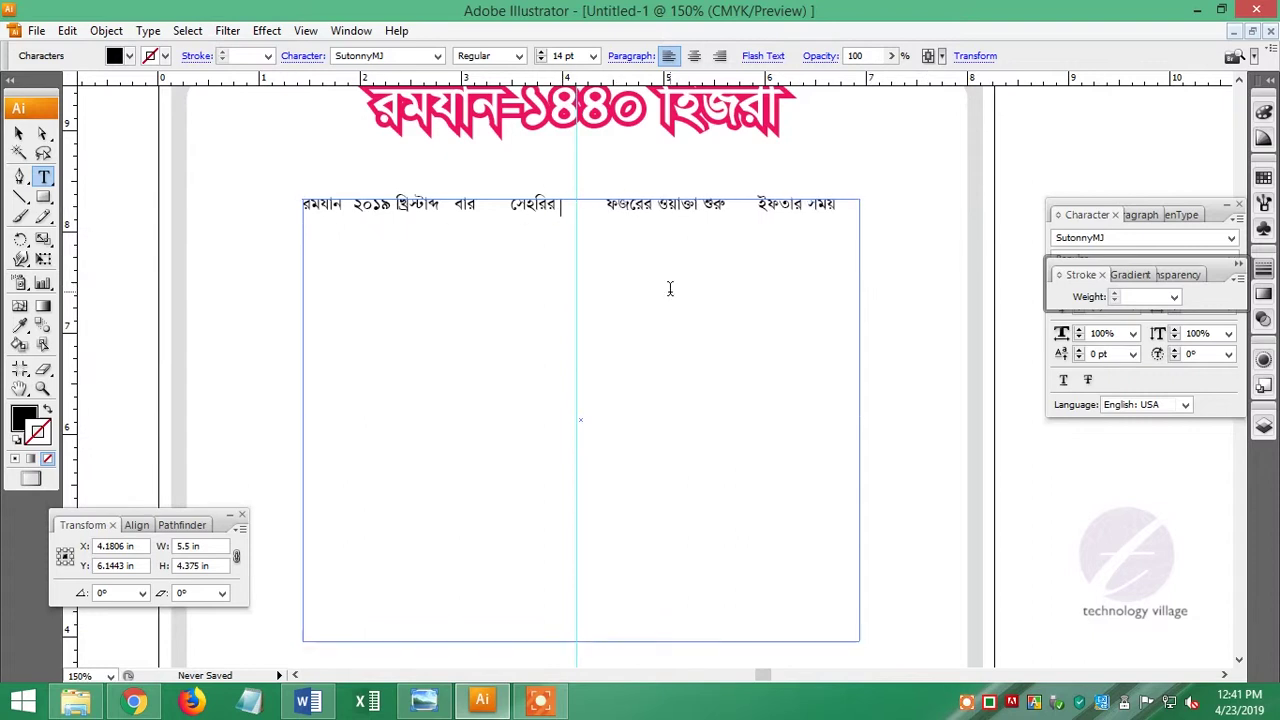
left_click(467, 229)
key("ctrl+v")
key("Tab")
left_click_drag(658, 204, 740, 204)
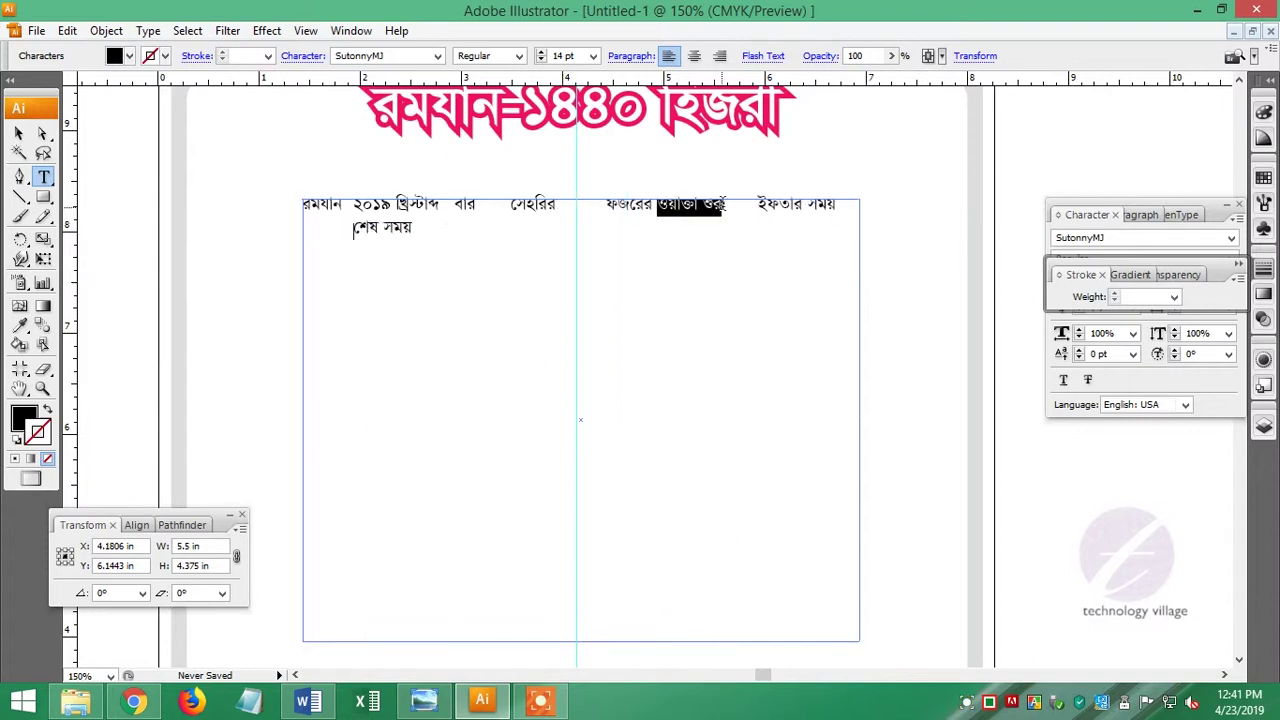
key("Delete")
key("ctrl+a")
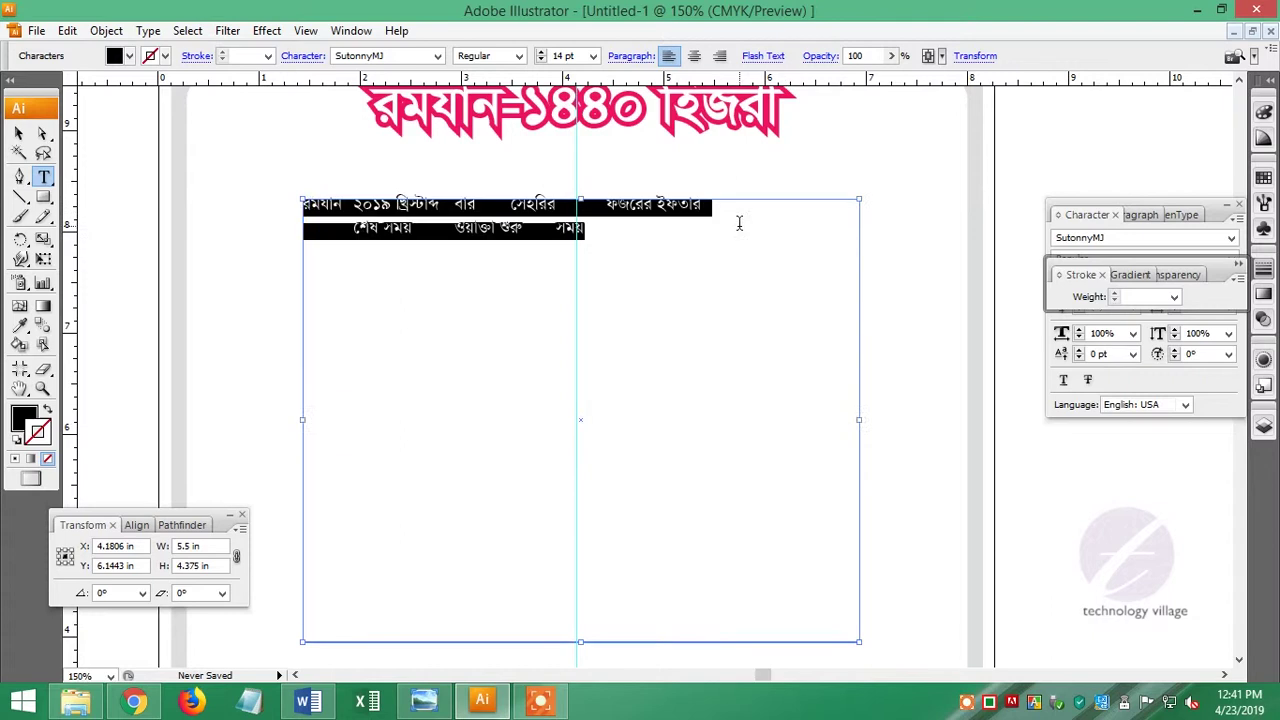
left_click(350, 31)
mouse_move(424, 691)
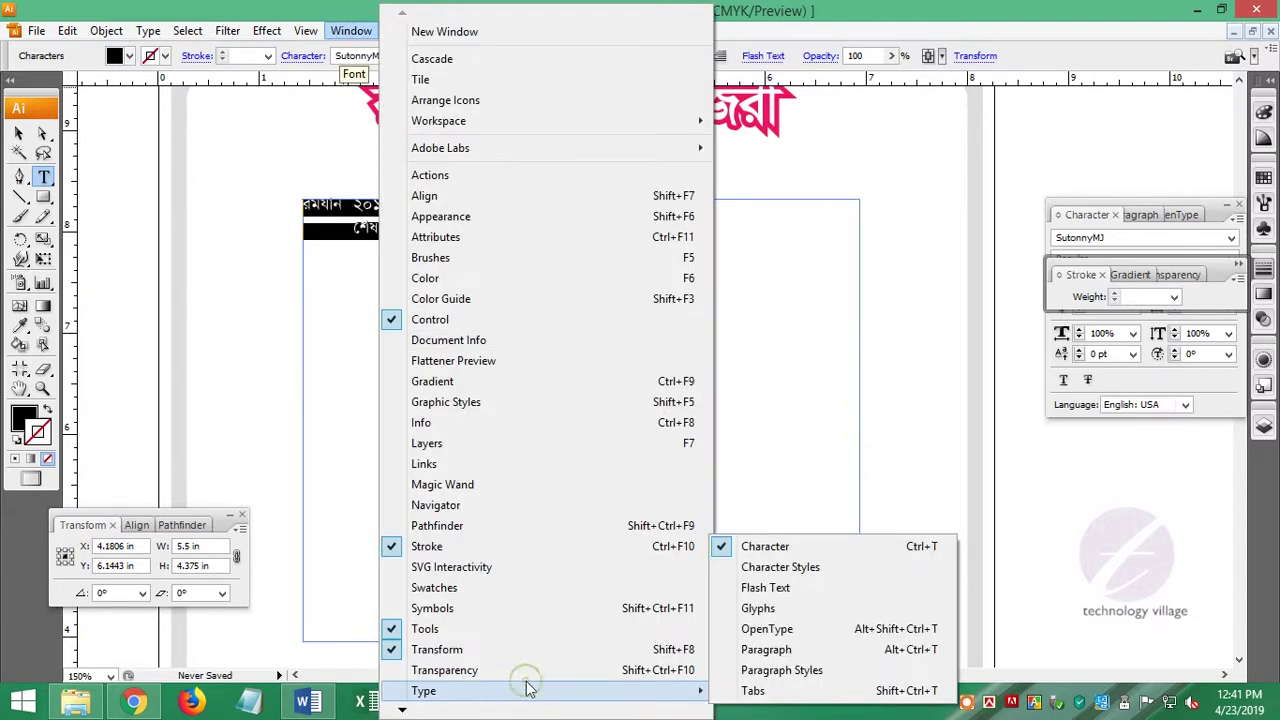
In the Tabs panel, drag the header tab stops right, one to about 1.91 in.
left_click(771, 689)
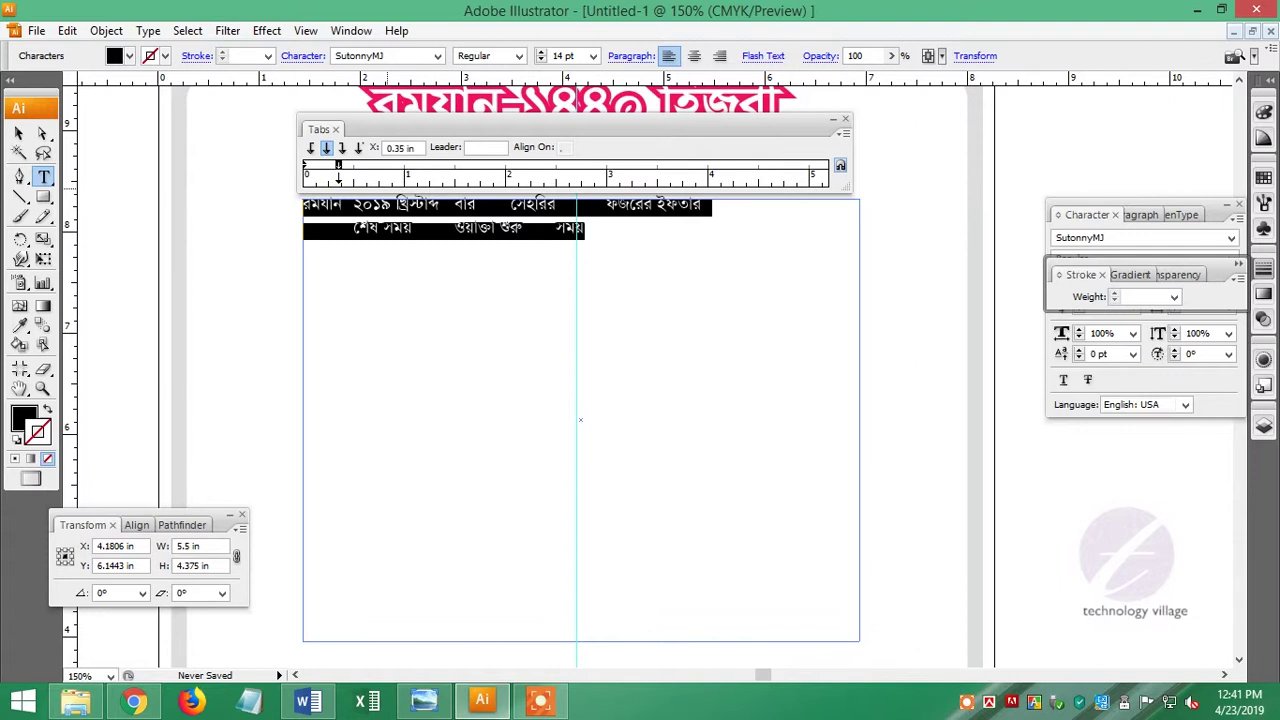
left_click_drag(346, 175, 428, 175)
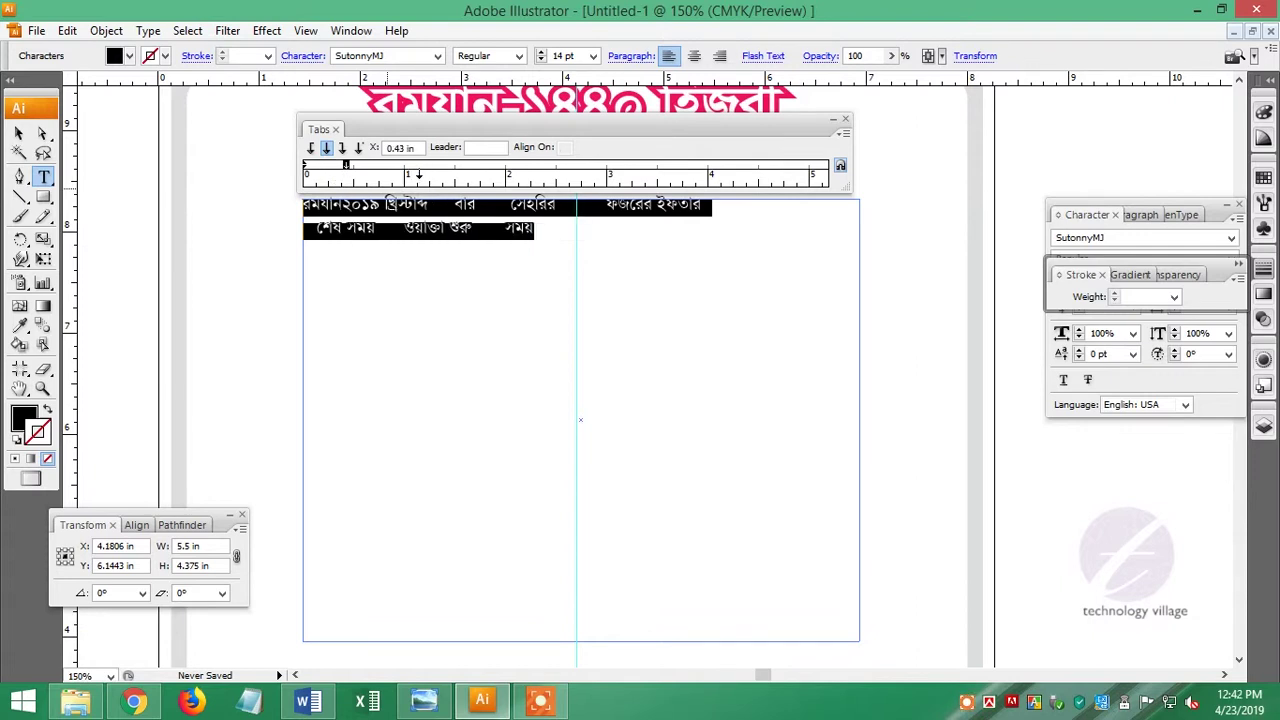
left_click(418, 170)
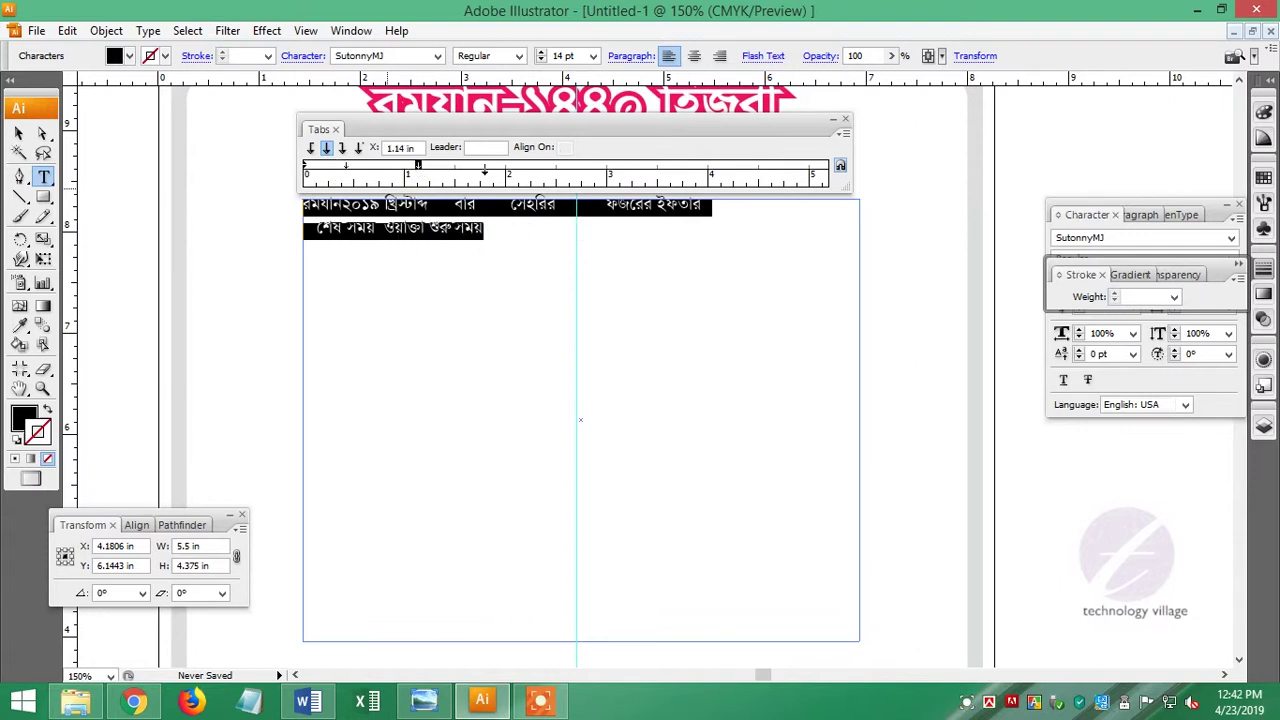
left_click_drag(418, 170, 495, 170)
left_click_drag(573, 172, 641, 172)
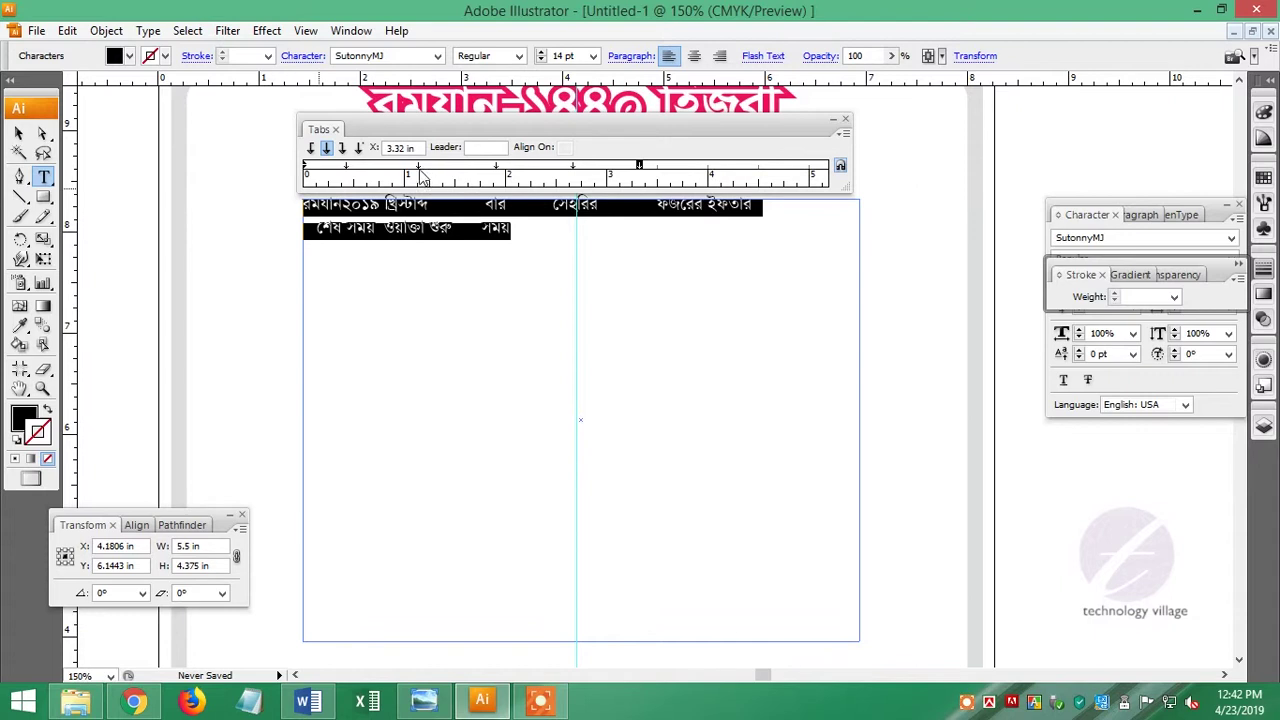
Indent the first header line by one tab and add a new tab stop at 2.75 in.
left_click(304, 204)
key("Tab")
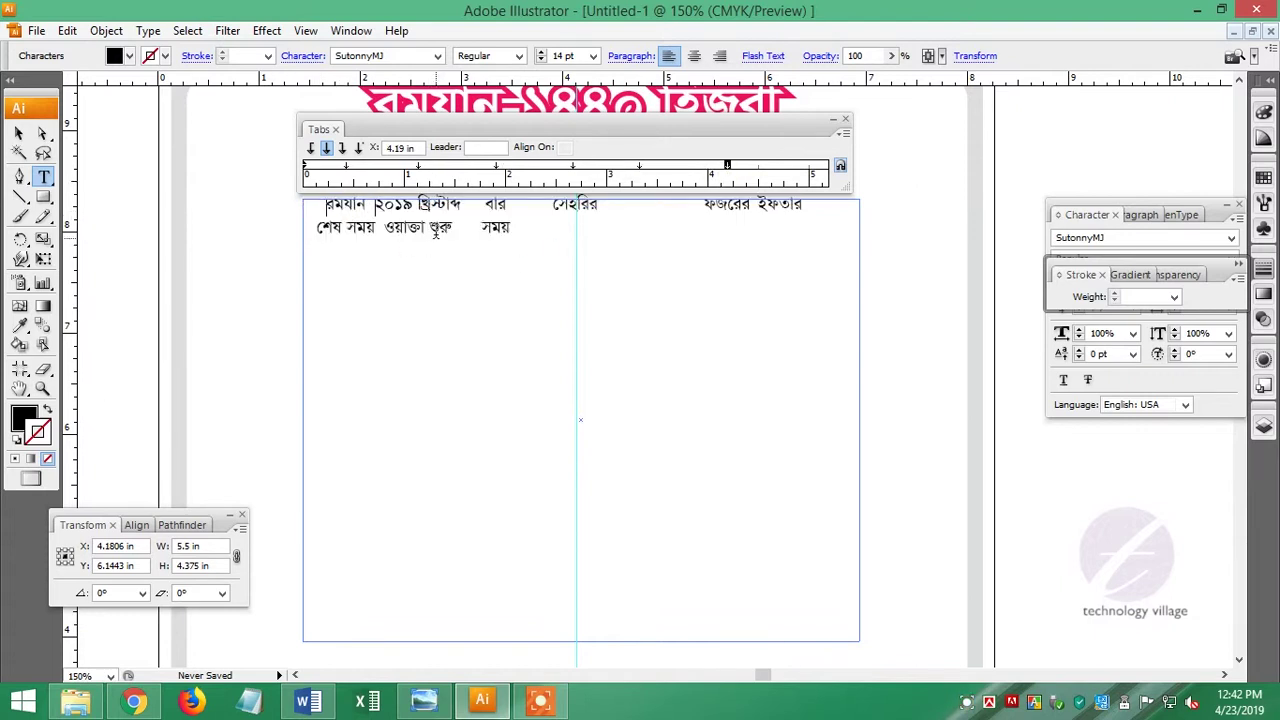
key("ctrl+a")
left_click(431, 165)
left_click_drag(431, 165, 754, 165)
Add মে/জুন to the second line and tab শেষ সময় under the সেহরির column.
left_click(391, 207)
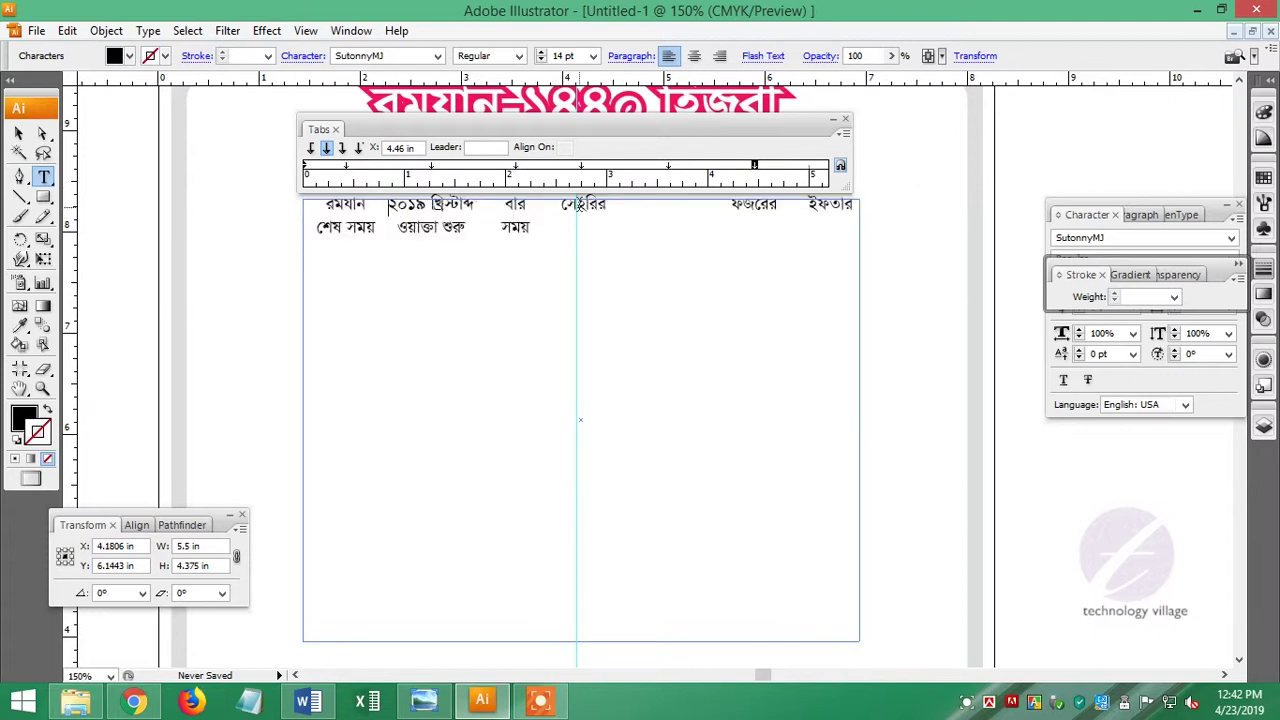
left_click(612, 205)
key("Delete")
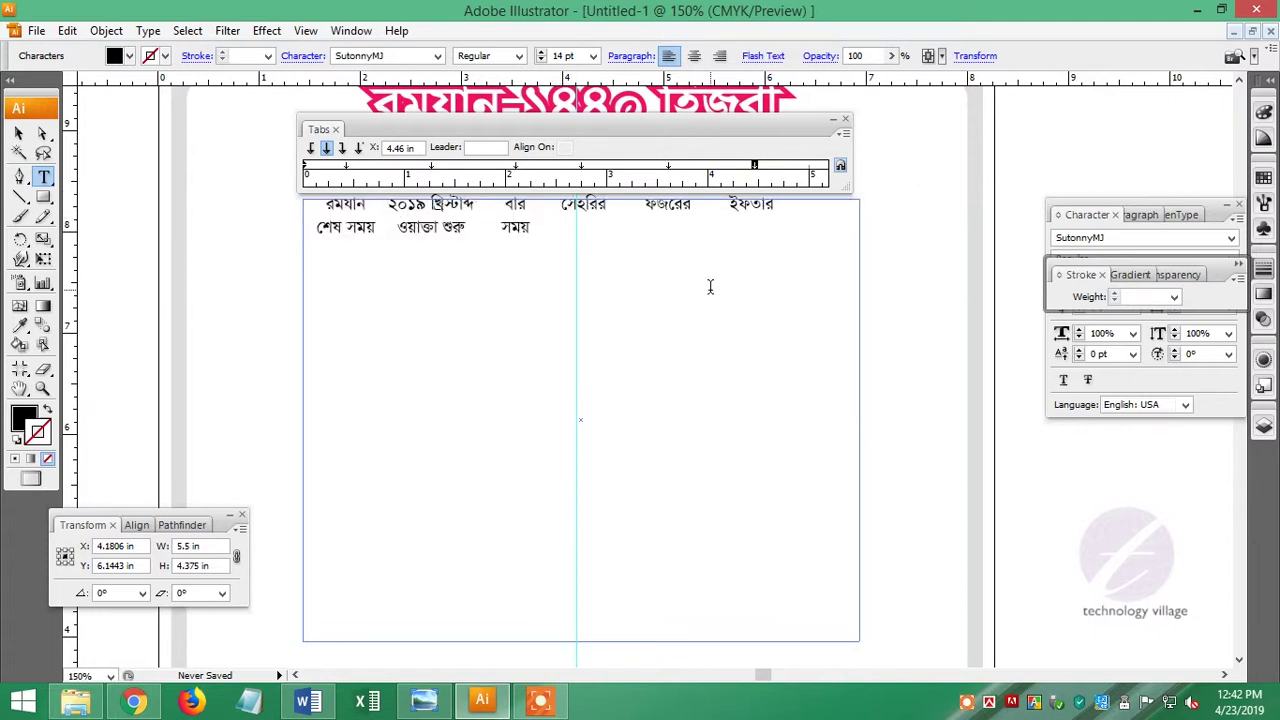
key("Tab")
key("Tab")
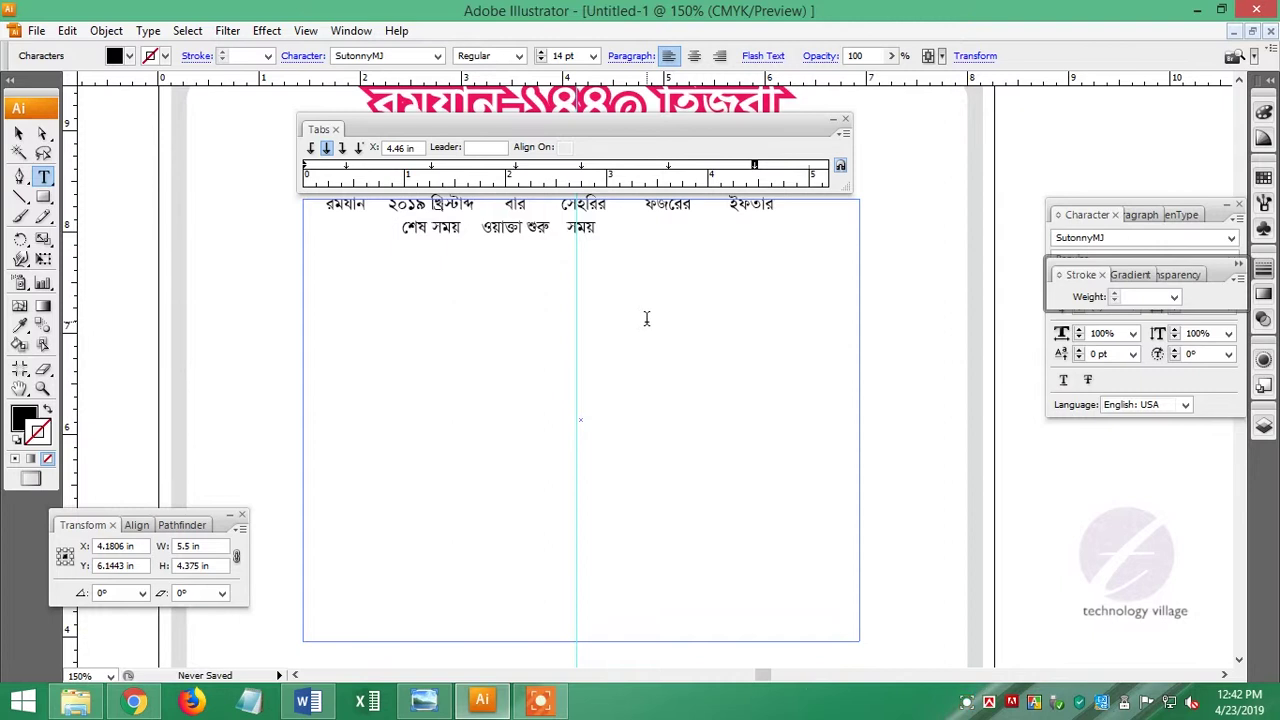
type("মে/জুন")
key("Tab")
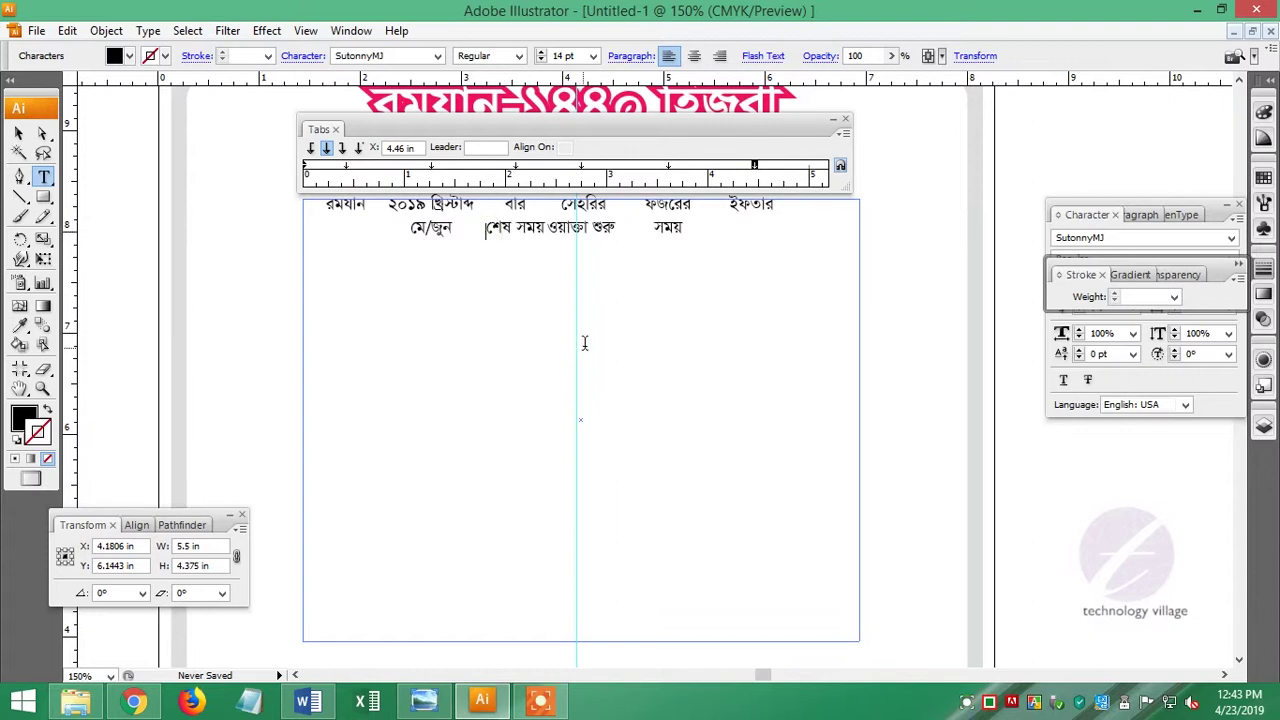
key("Tab")
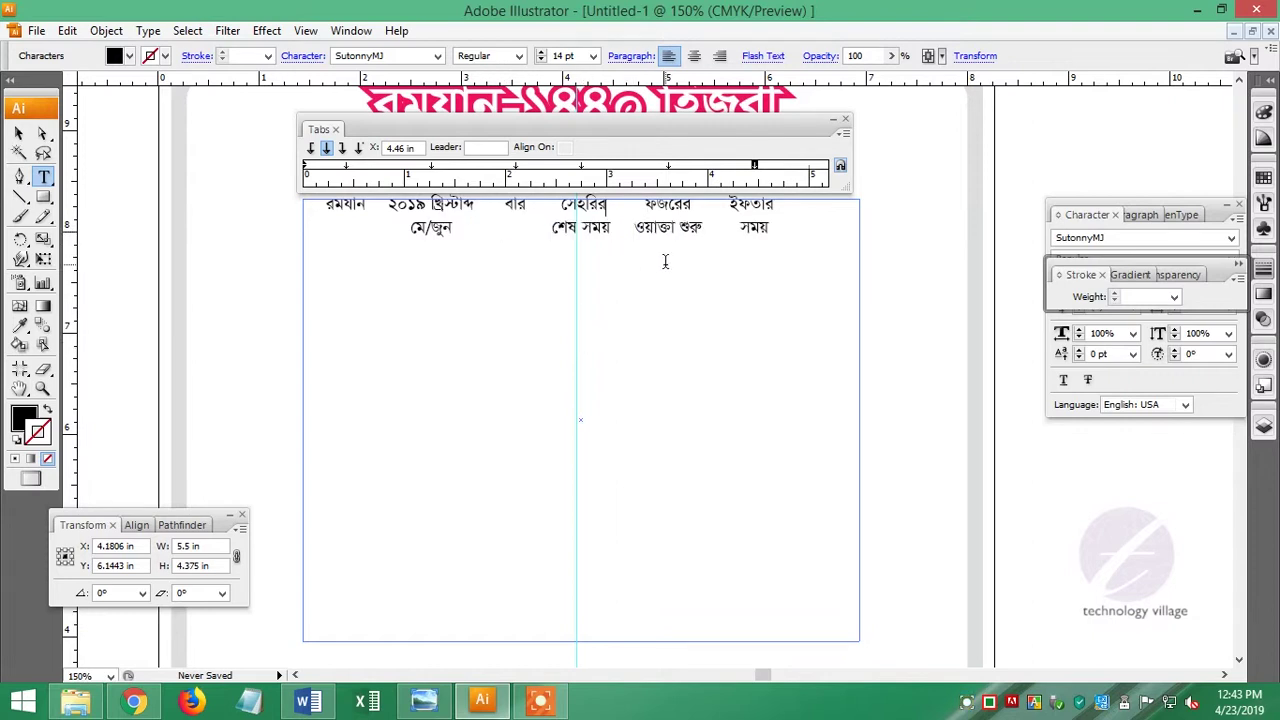
Remove the stray mark on শুরু, change ইফতার to ইফতারের, and deselect the frame.
key("BackSpace")
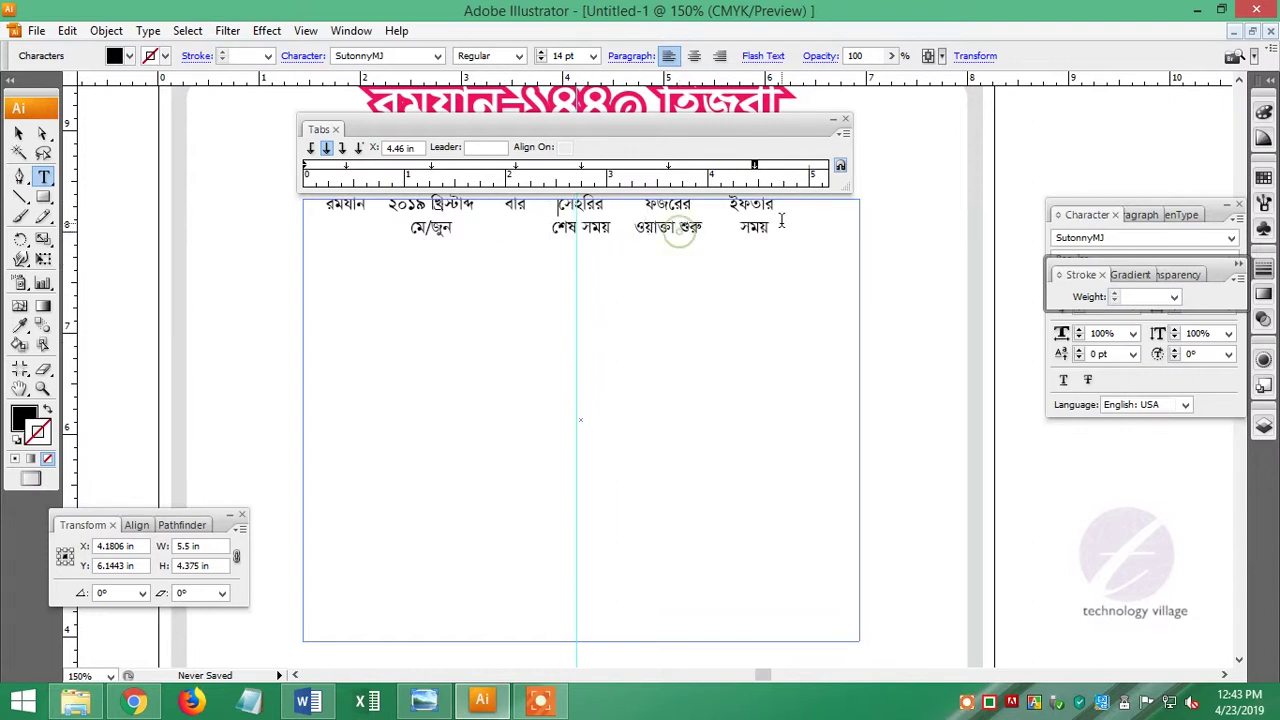
left_click(789, 203)
type("ের")
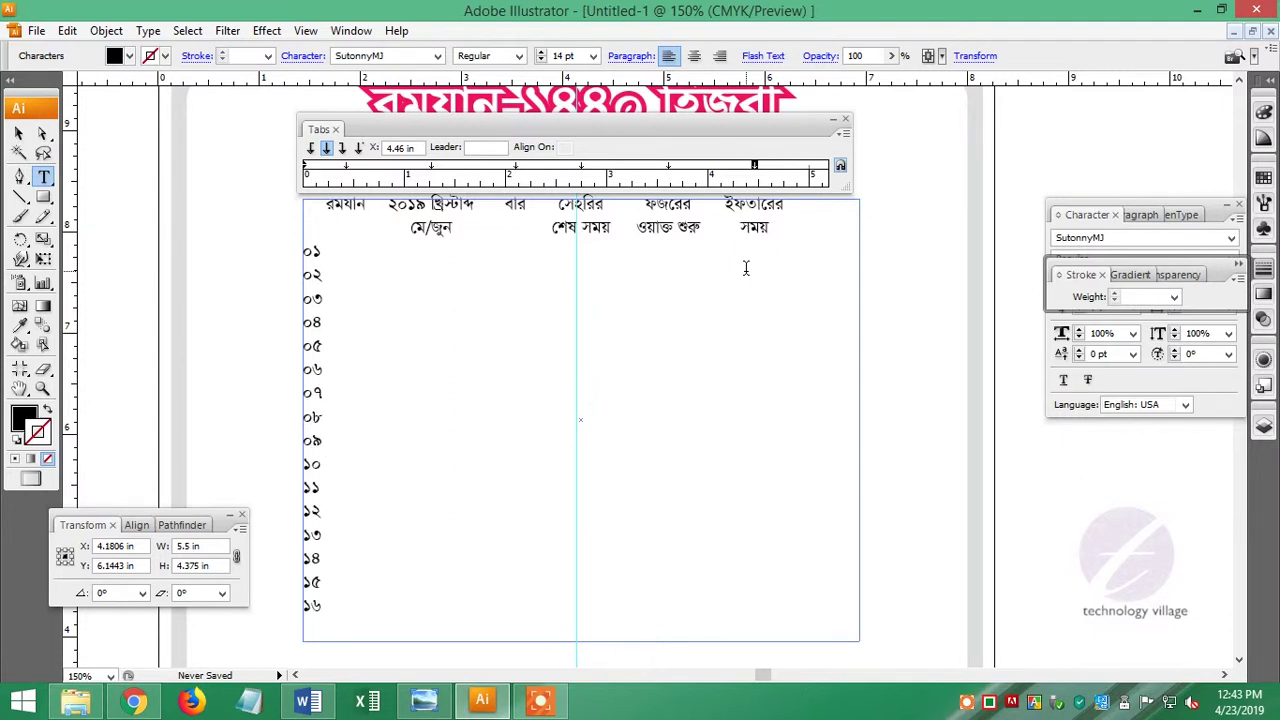
type("১৭")
key("Escape")
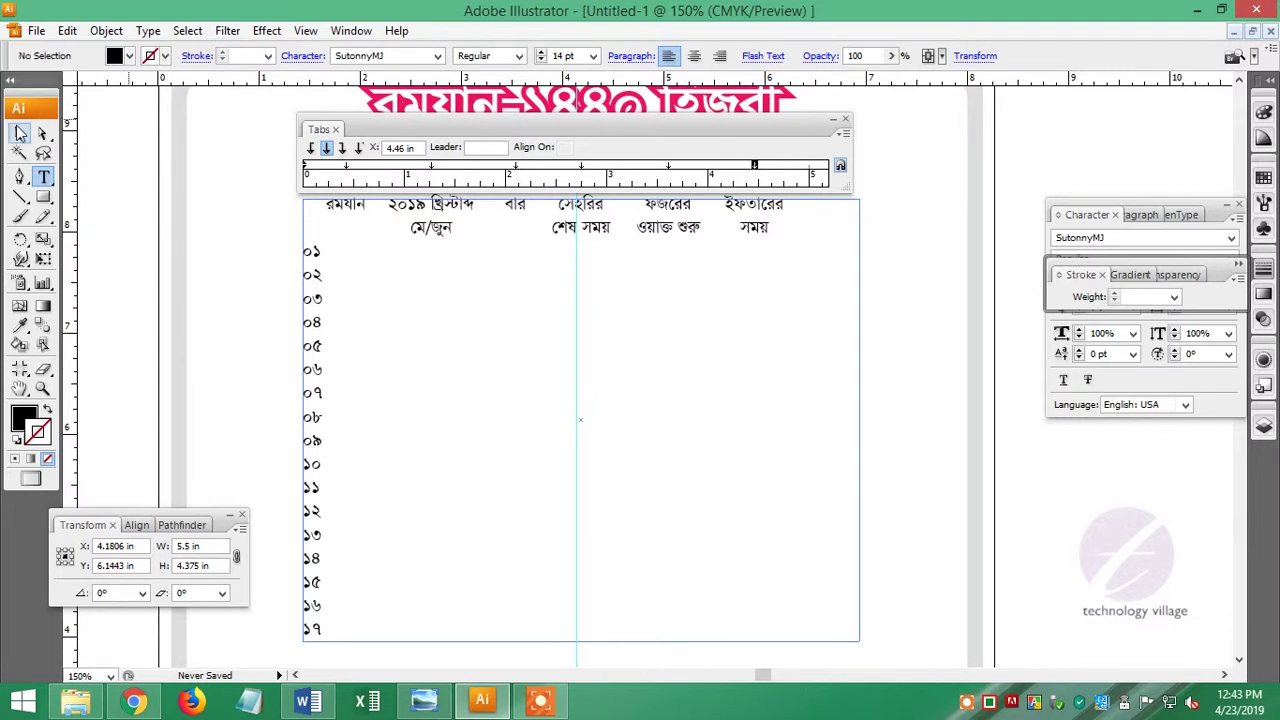
left_click(874, 380)
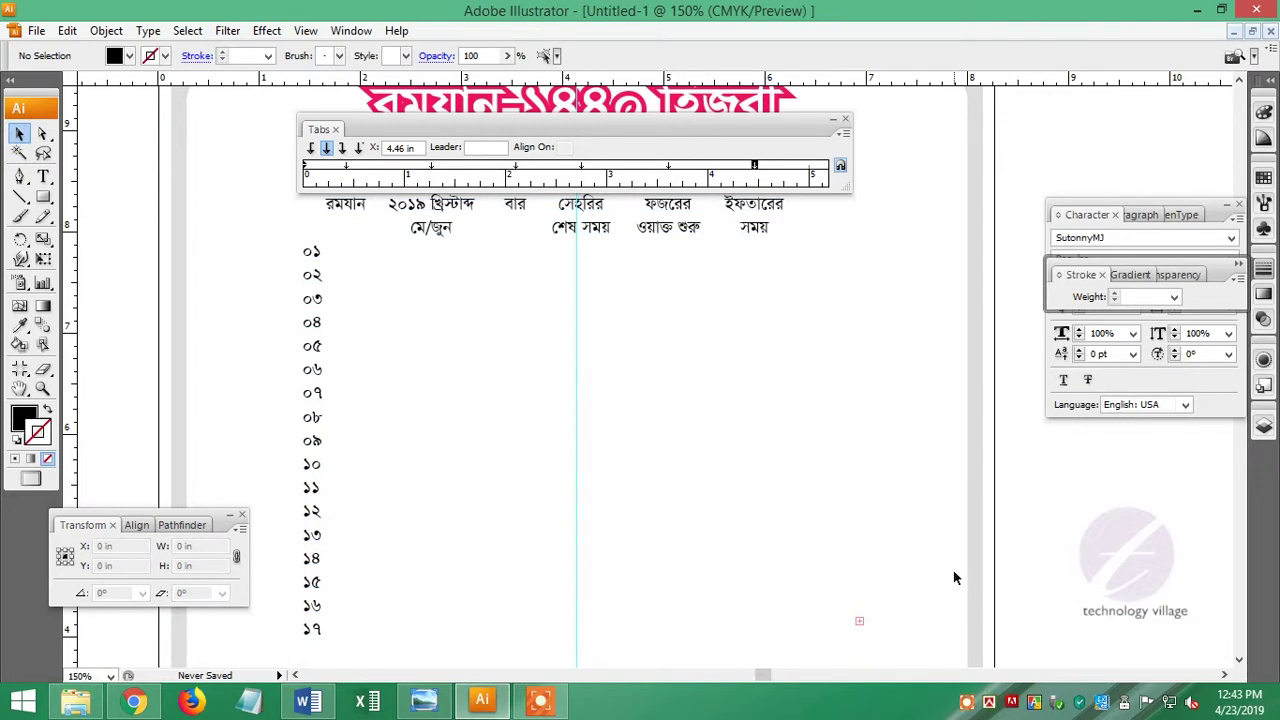
scroll(673, 520, "down", 5)
Select the numbered table frame, try resizing it, then undo the resize.
left_click(340, 325)
mouse_move(603, 345)
left_mouse_down()
mouse_move(578, 620)
mouse_move(575, 583)
left_mouse_up()
key("ctrl+z")
scroll(480, 446, "up", 3)
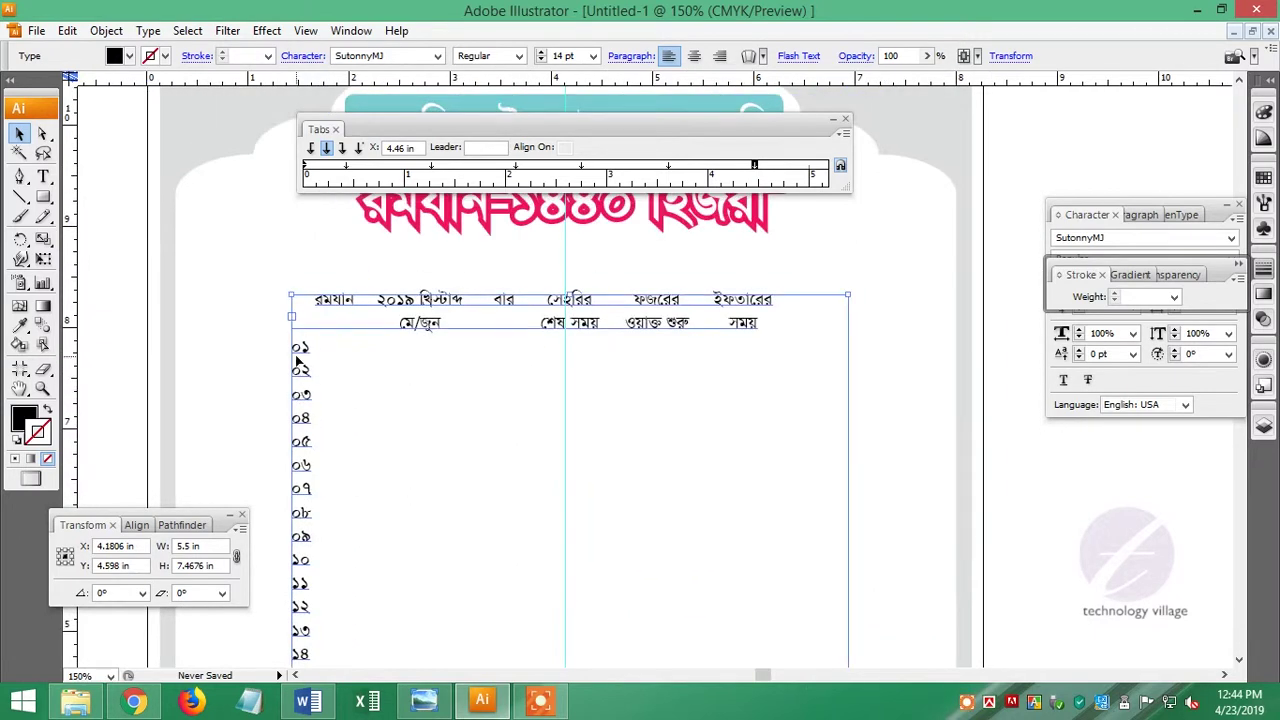
Indent each day number in the first column with a tab, row by row.
double_click(298, 352)
key("Tab")
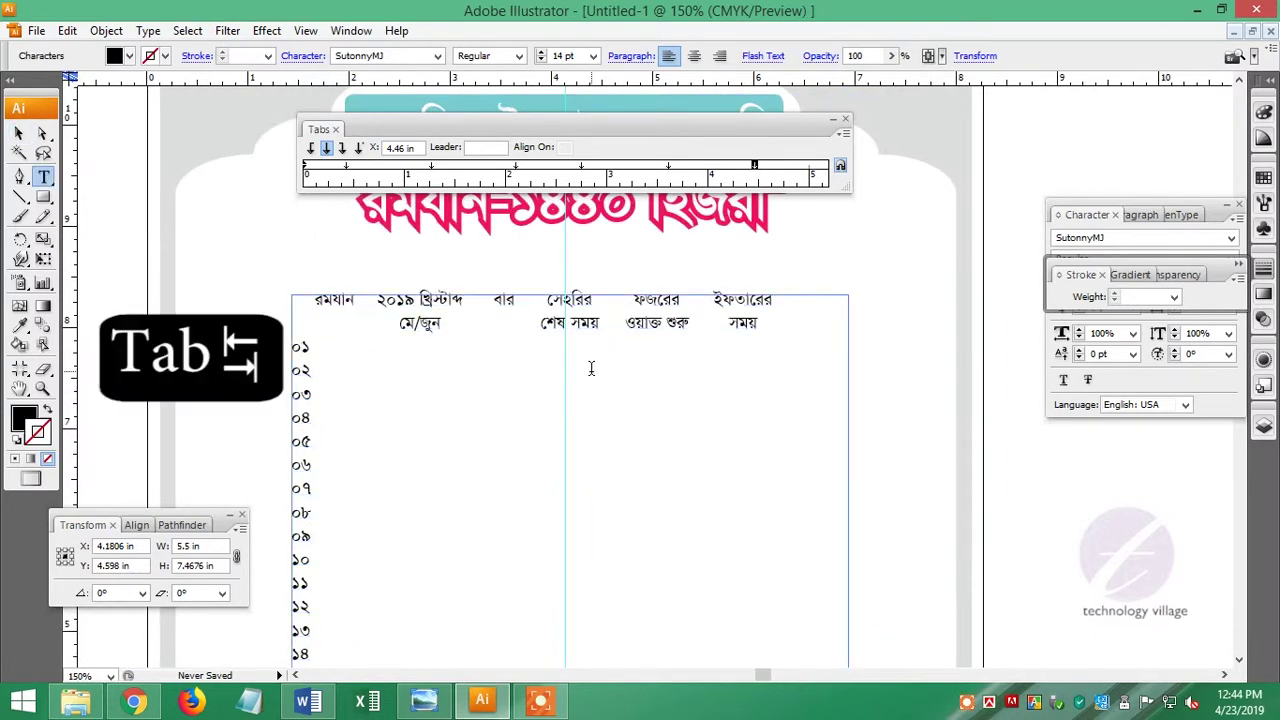
key("Down")
key("Tab")
key("Down")
key("Tab")
key("Down")
key("Tab")
key("Down")
key("Tab")
key("Down")
key("Tab")
key("Down")
key("Tab")
key("Down")
key("Tab")
key("Down")
key("Tab")
key("Down")
key("Tab")
key("Down")
key("Tab")
key("Down")
key("Tab")
key("Down")
key("Tab")
key("Down")
key("Tab")
key("Down")
key("Tab")
key("Down")
key("Tab")
key("Down")
key("Tab")
key("Down")
key("Tab")
key("Down")
key("Tab")
key("Down")
key("Tab")
key("Down")
key("Tab")
key("Down")
key("Tab")
key("Down")
key("Tab")
key("Down")
key("Tab")
key("Down")
key("Tab")
key("Down")
key("Tab")
key("Down")
key("Tab")
key("Down")
key("Tab")
key("Down")
key("Tab")
Close the Tabs panel and start editing the table text in the date column.
left_click(18, 135)
left_click(990, 397)
left_click_drag(427, 289, 414, 414)
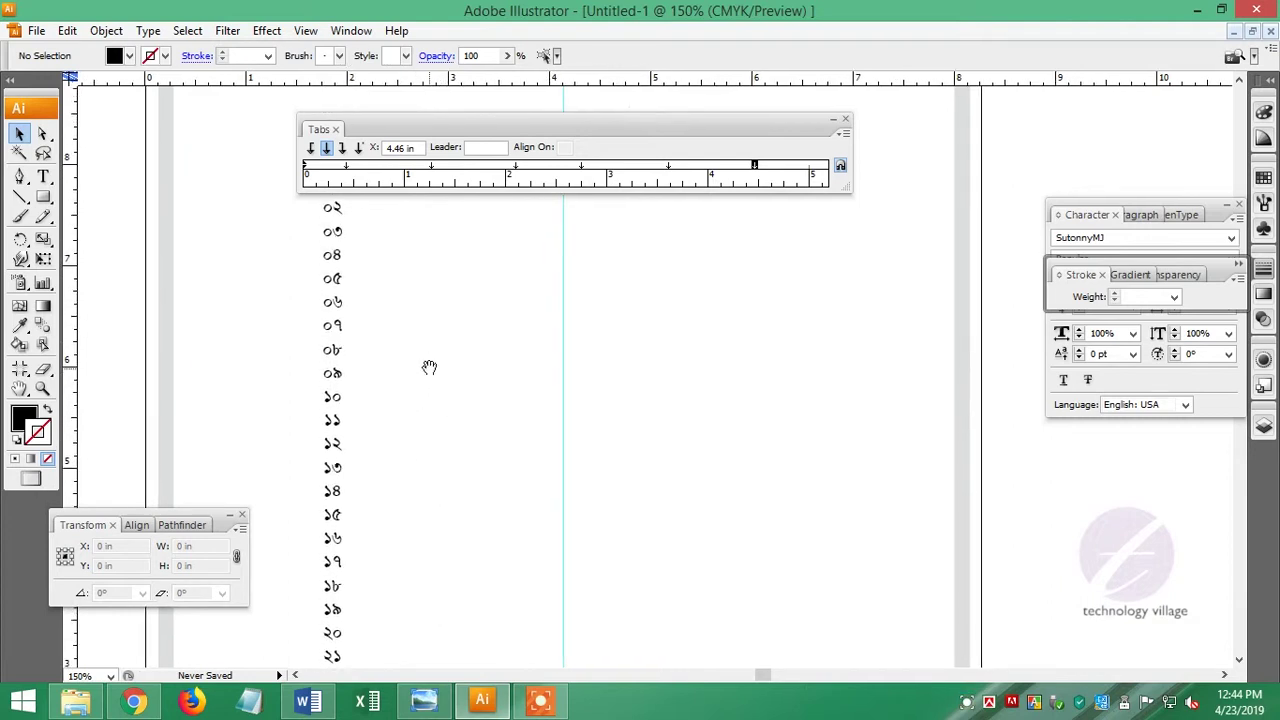
left_click_drag(428, 366, 420, 571)
left_click(845, 123)
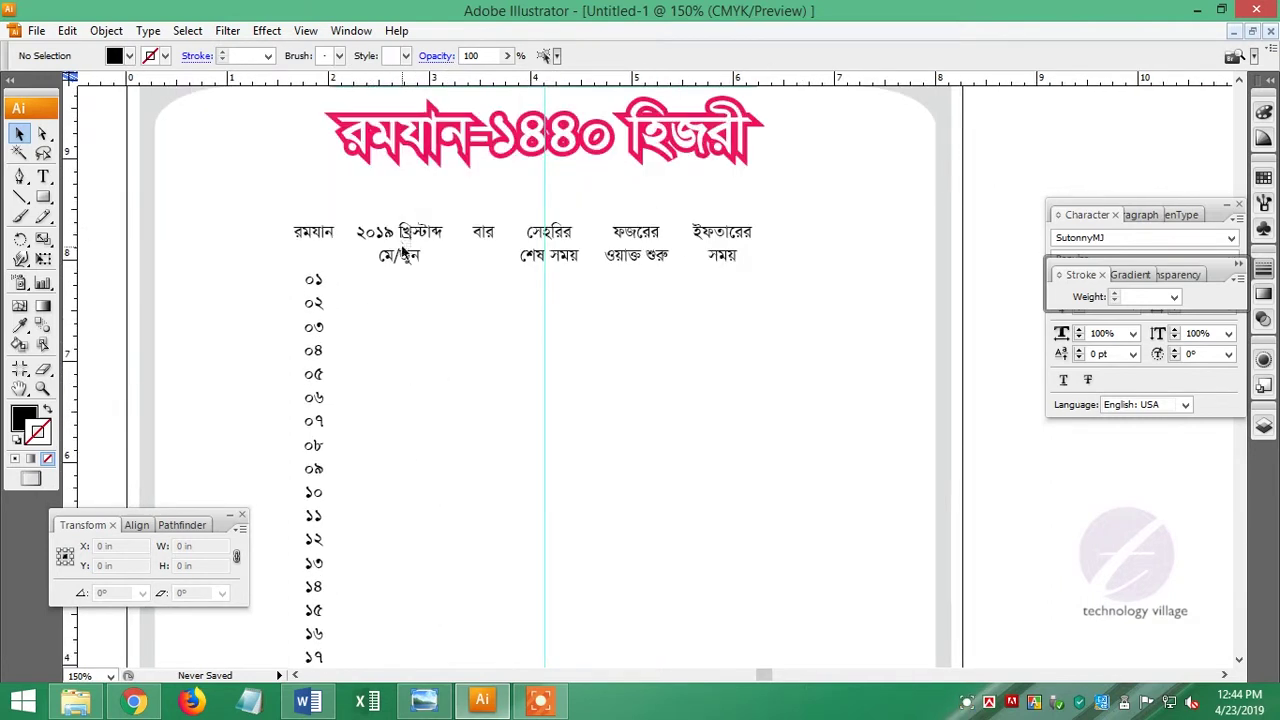
left_click(402, 260)
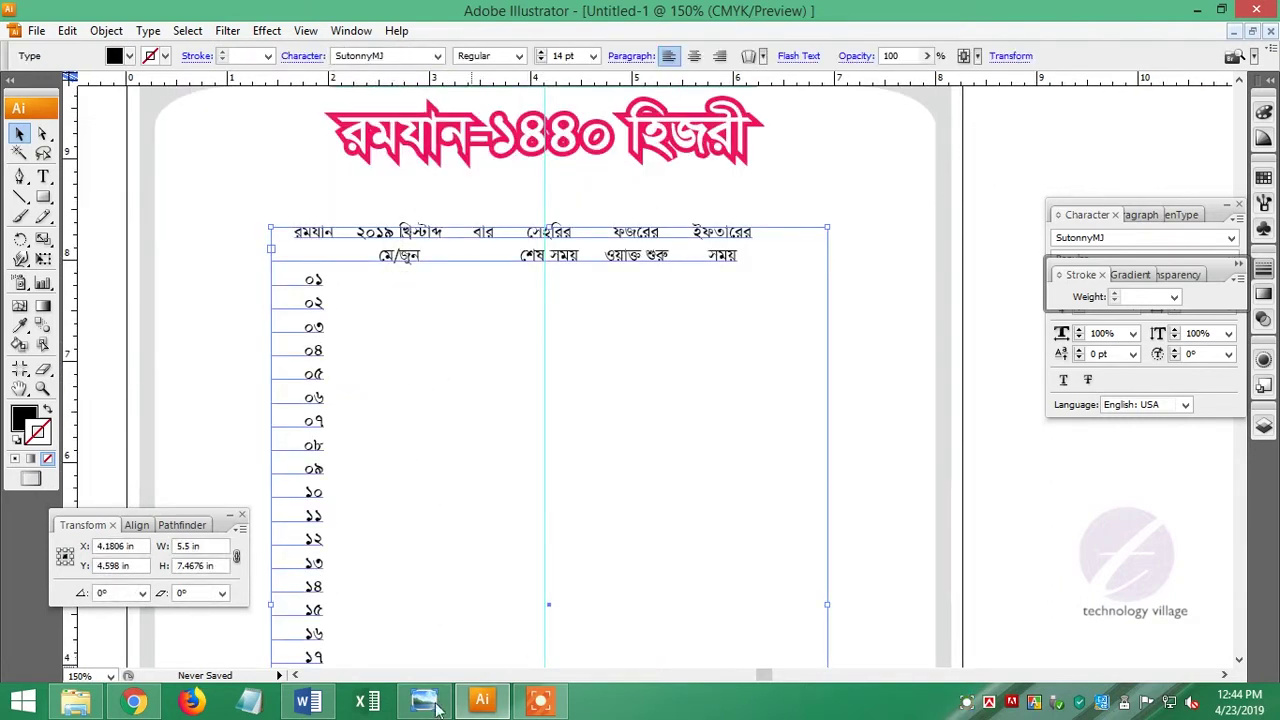
double_click(410, 257)
type("০৭ মে")
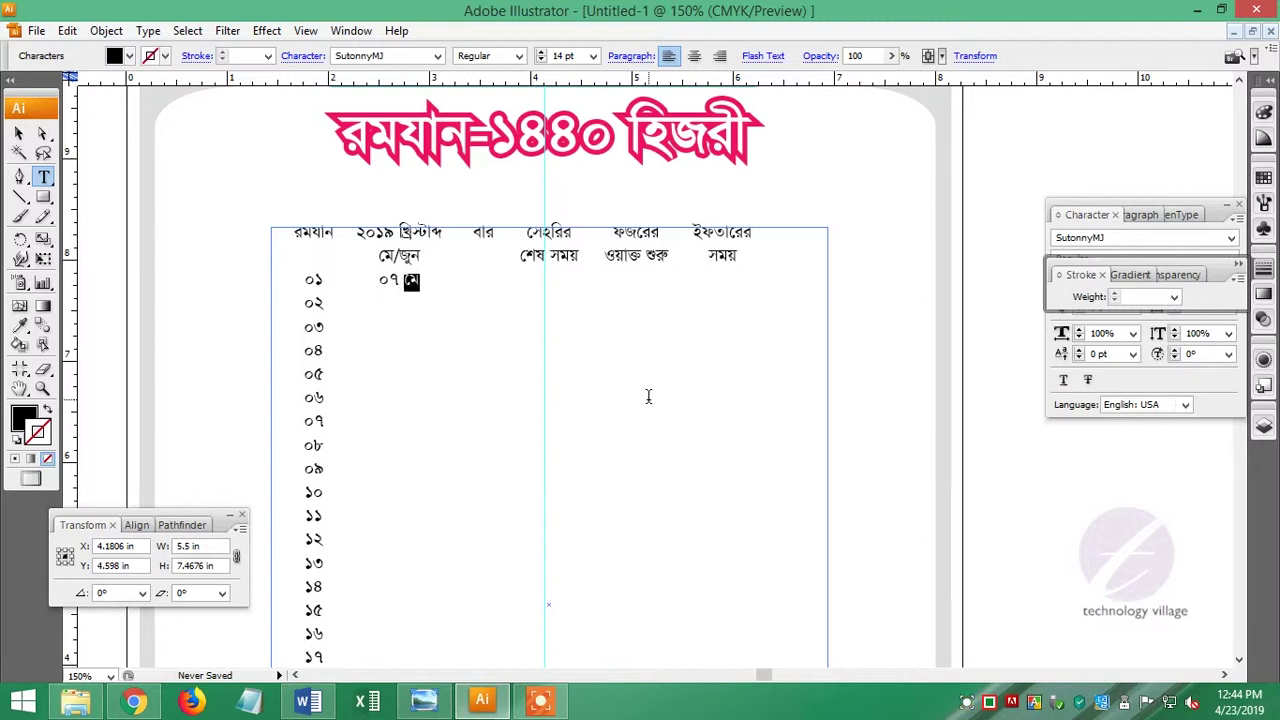
Type the dates from ০৯ মে, weekdays from মঙ্গল, and Sehri times from ৩:৫২ down the rows.
key("Down")
type("০৯ মে ১০ মে ১১ মে ১২ মে ১৩ মে ১৪ মে ১৫ মে ১৬ মে ১৭ মে১৮ মে ১৯ মে ২০ মে ২১ মে ২২ মে ২৩ মে ২৪ মে ২৫ মে ২৬ মে ২৭ মে ২৮ মে ২৯ মে ৩০ মে ৩১ মে ০১ জুন ০২ জুন ০৩ জুন ০৪ জুন ০৫ জুন")
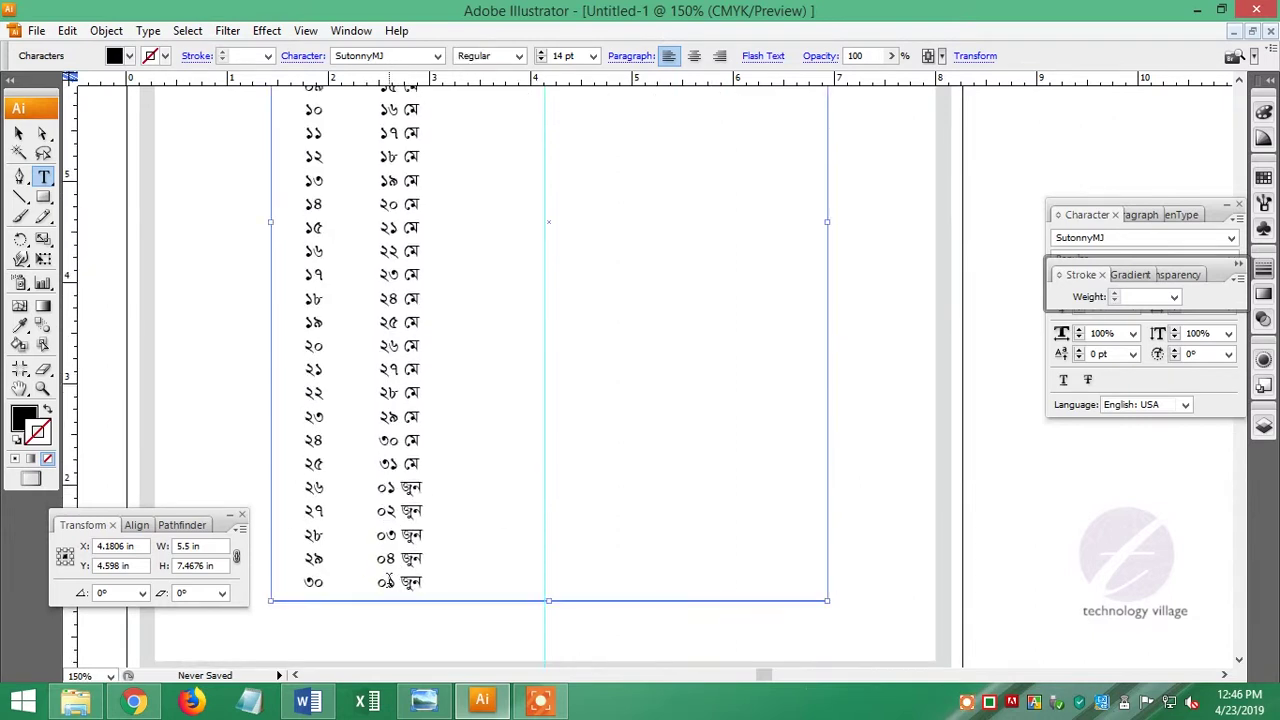
left_click(476, 658)
type("মঙ্গল")
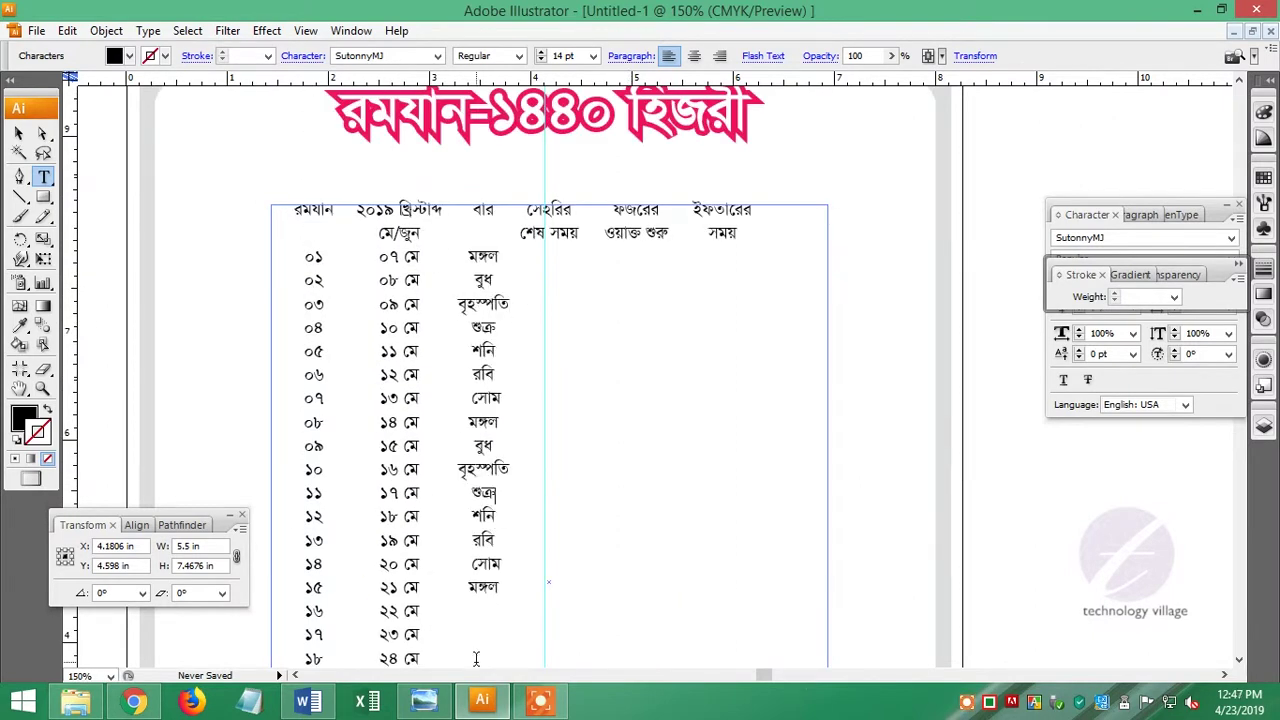
type(" বুধ বৃহস্পতি শুক্র শনি রবি সোম মঙ্গল বুধ বৃহস্পতি শুক্র শনি রবি সোম মঙ্গল বুধ বৃহস্পতি শুক্র শনি রবি সোম মঙ্গল বুধ বৃহস্পতি শুক্র শনি রবি সোম মঙ্গল বুধ")
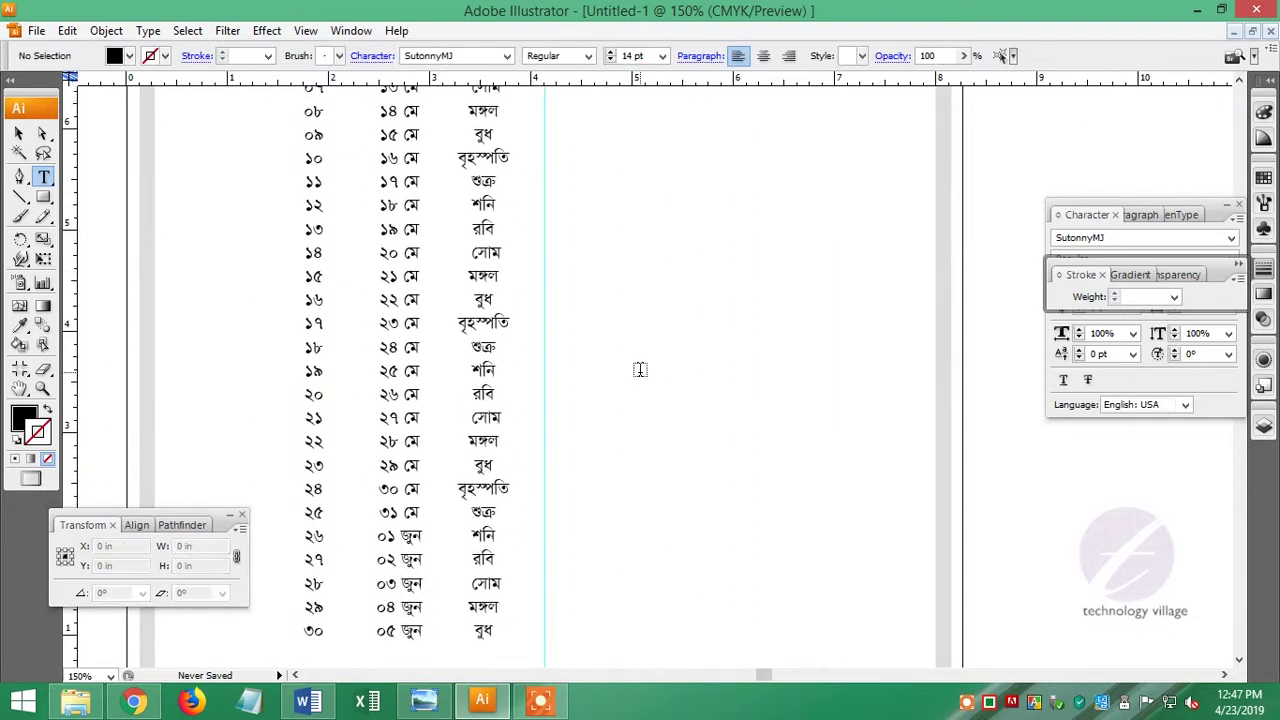
left_click(634, 364)
type("৩:৫২ ৩.৫১ ৩.৫০ ৩.৫০ ৩.৪৯ ৩.৪৯ ৩.৪৮ ৩.৪৮ ৩.৪৭ ৩.৪৭ ৩.৪৬ ৩.৪৬ ৩.৪৫ ৩.৪৪ ৩.৪৪ ৩.৪৩ ৩.৪৩ ৩.৪২ ৩.৪২ ৩.৪১ ৩.৪১ ৩.৪০ ৩.৪০")
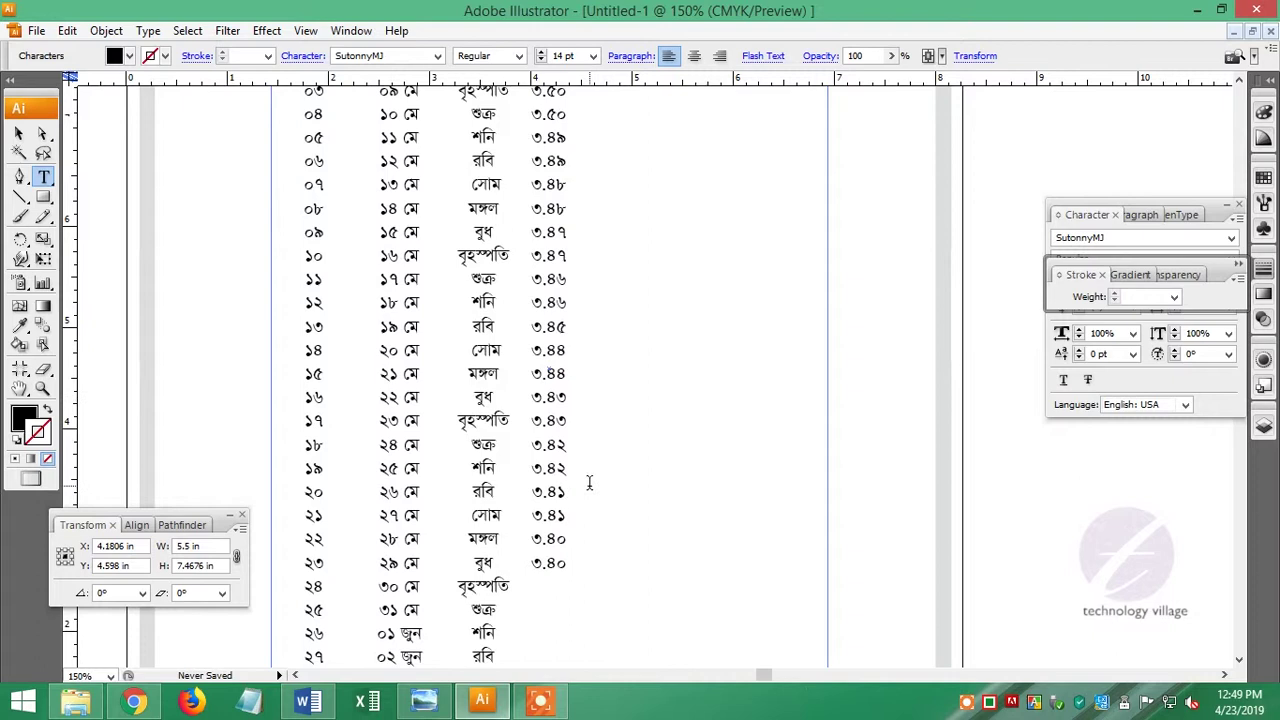
type(" ৩.৪০ ৩.৩৯")
Fill the Fajr column with times from ৩.৫৮ down to ৩.৪৬.
scroll(533, 547, "up", 5)
left_click(620, 425)
type("৩.৫৮ ৩.৫৭ ৩.৫৬ ৩.৫৬ ৩.৫৫ ৩.৫৫ ৩.৫৫ ৩.৫৪ ৩.৫৩ ৩.৫৩")
scroll(585, 433, "down", 3)
type("৩.৫১ ৩.৫০ ৩.৫০ ৩.৪৯")
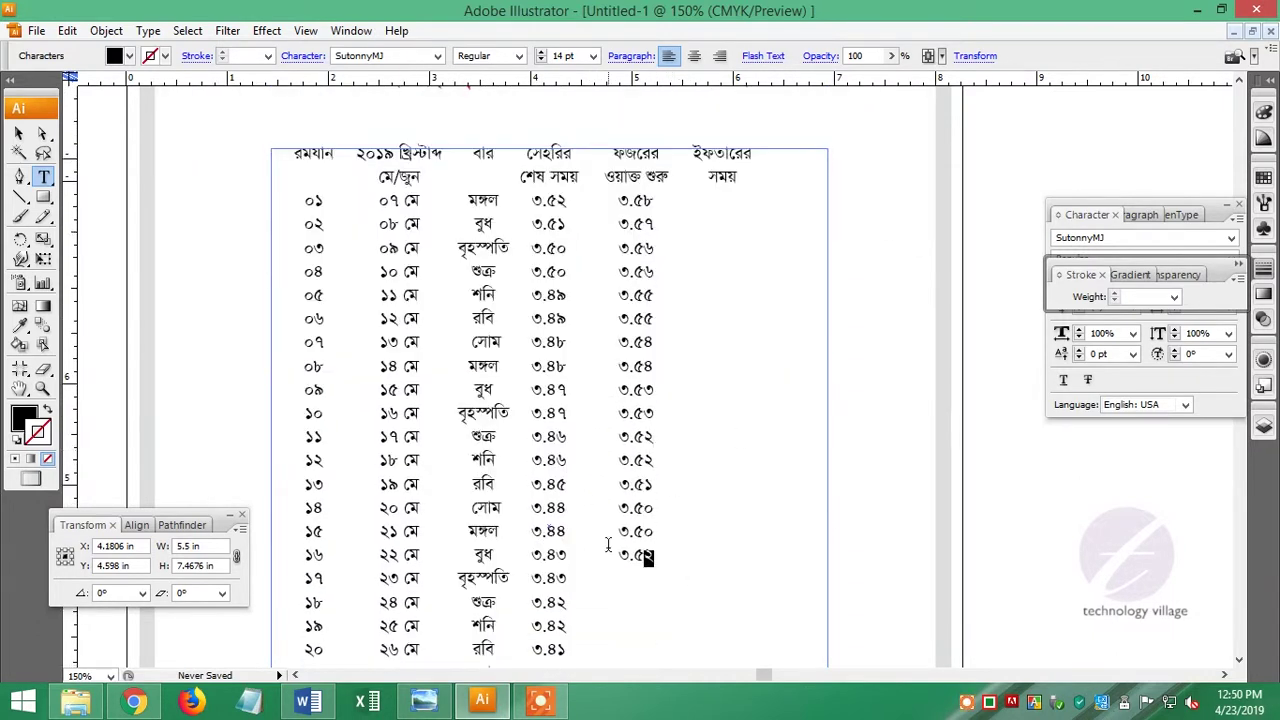
type(" ৩.৪৯ ৩.৪৮ ৩.৪৮ ৩.৪৭")
scroll(875, 484, "down", 3)
type("৩.৪৭ ৩.৪৬")
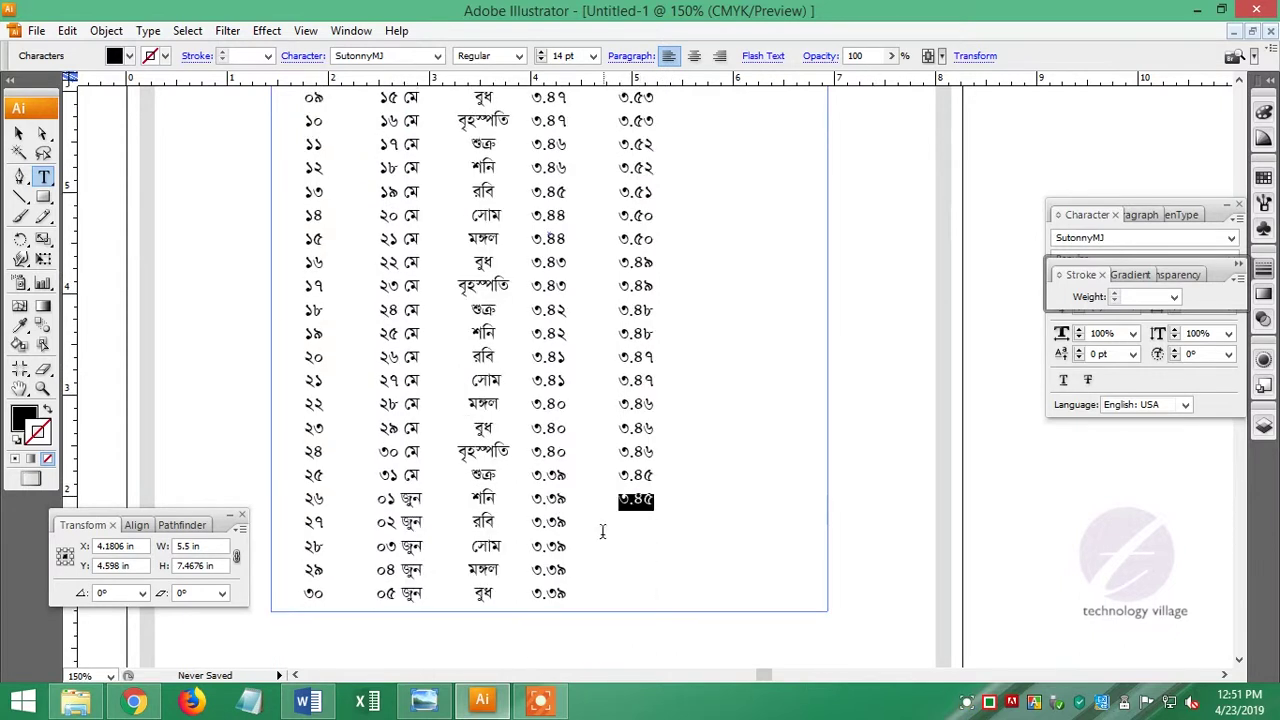
scroll(875, 484, "up", 6)
Fill the Iftar column with times from ৬.৩৪ to ৬.৪৭ for all rows.
left_click(718, 357)
type("৬.৩৪ ৬.৩৪ ৬.৩৫ ৬.৩৫ ৬.৩৬ ৬.৩৬ ৬.৩৬")
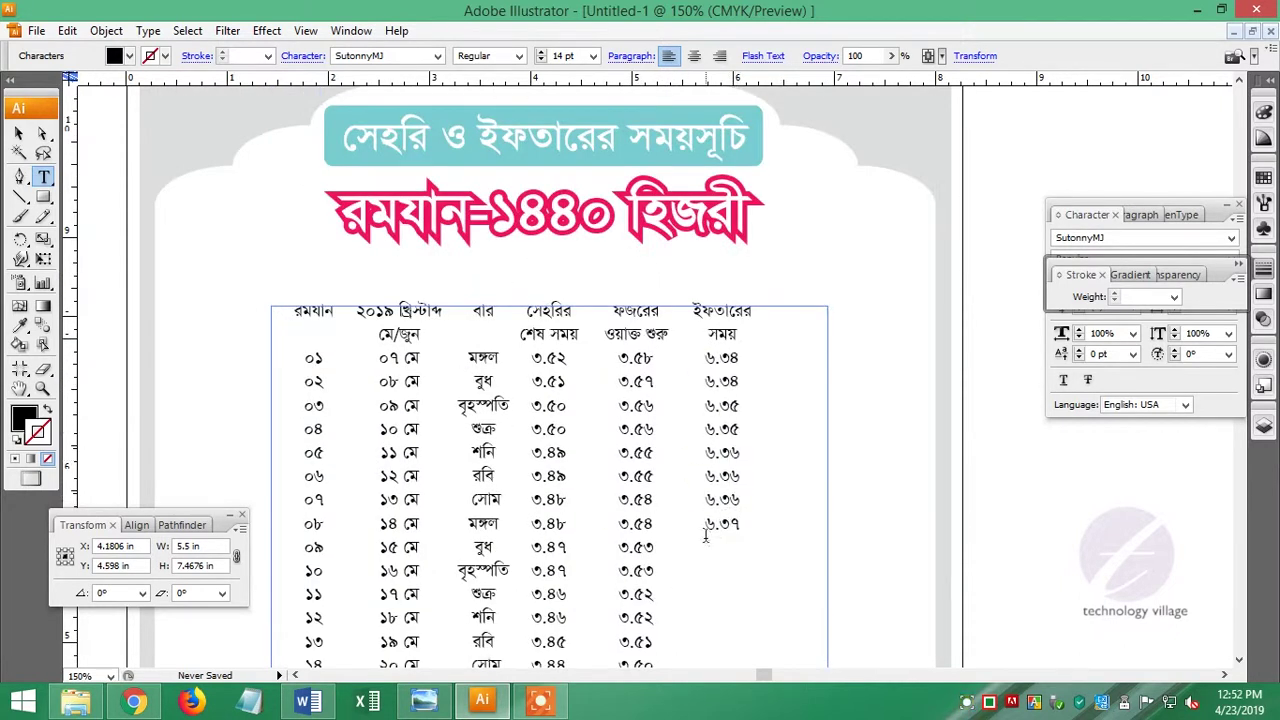
type(" ৬.৩৭ ৬.৩৭ ৬.৩৮ ৬.৩৮ ৬.৩৯")
scroll(725, 500, "down", 3)
type("৬.৩৯ ৬.৪০ ৬.৪০ ৬.৪১ ৬.৪২")
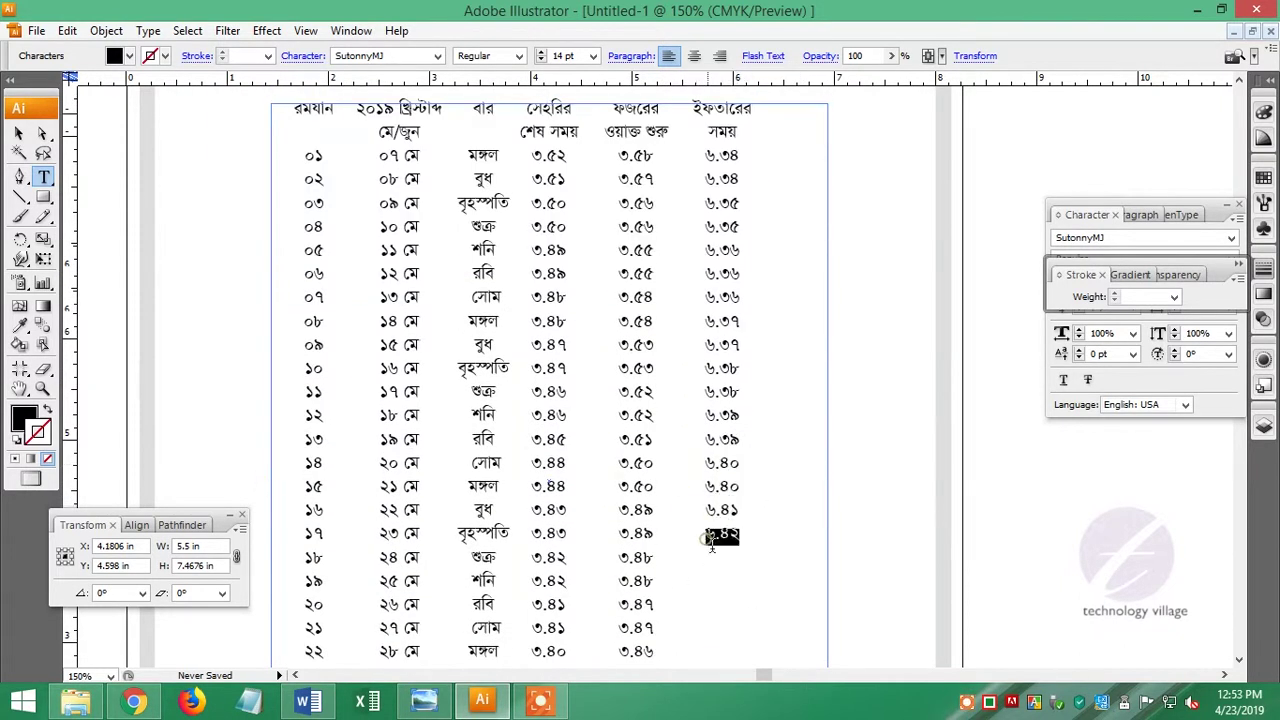
type(" ৬.৪২ ৬.৪২")
scroll(728, 513, "down", 3)
type("৬.৪৩ ৬.৪৩ ৬.৪৪ ৬.৪৪ ৬.৪৫ ৬.৪৫ ৬.৪৬")
scroll(710, 505, "down", 1)
type("৬.৪৬ ৬.৪৭ ৬.৪৭ ৬.৪৭")
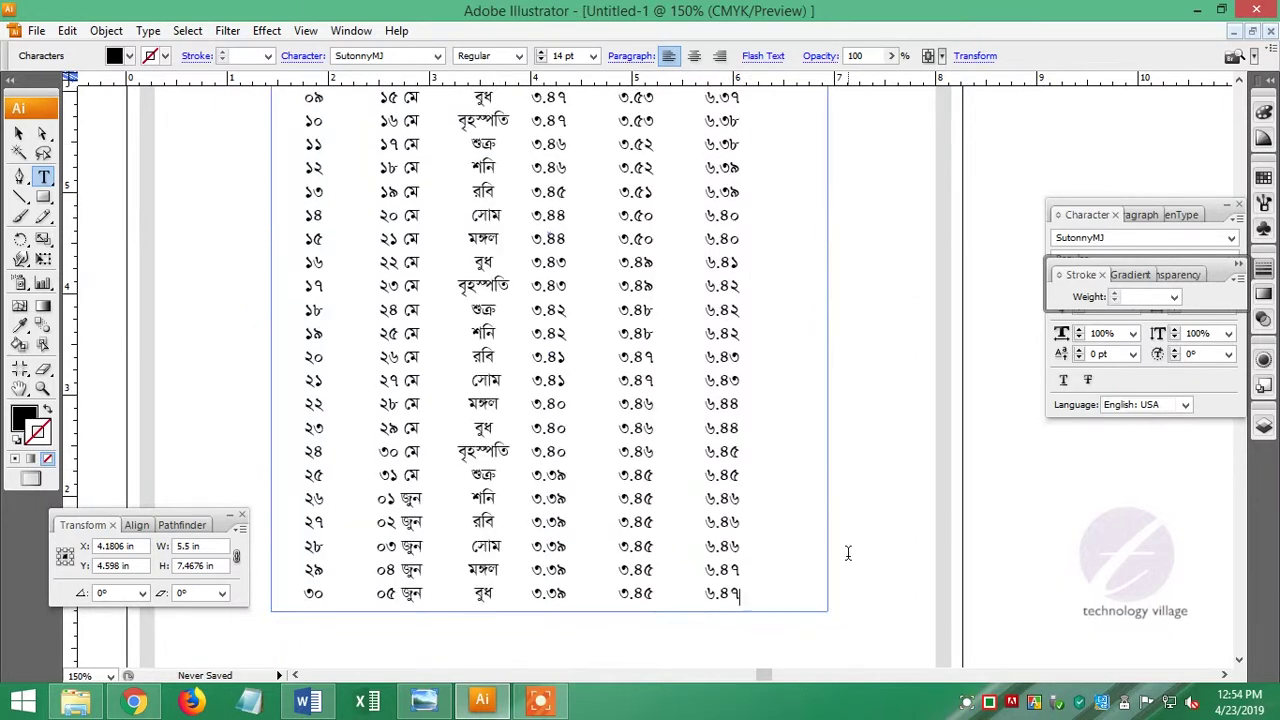
scroll(747, 344, "up", 5)
key("Escape")
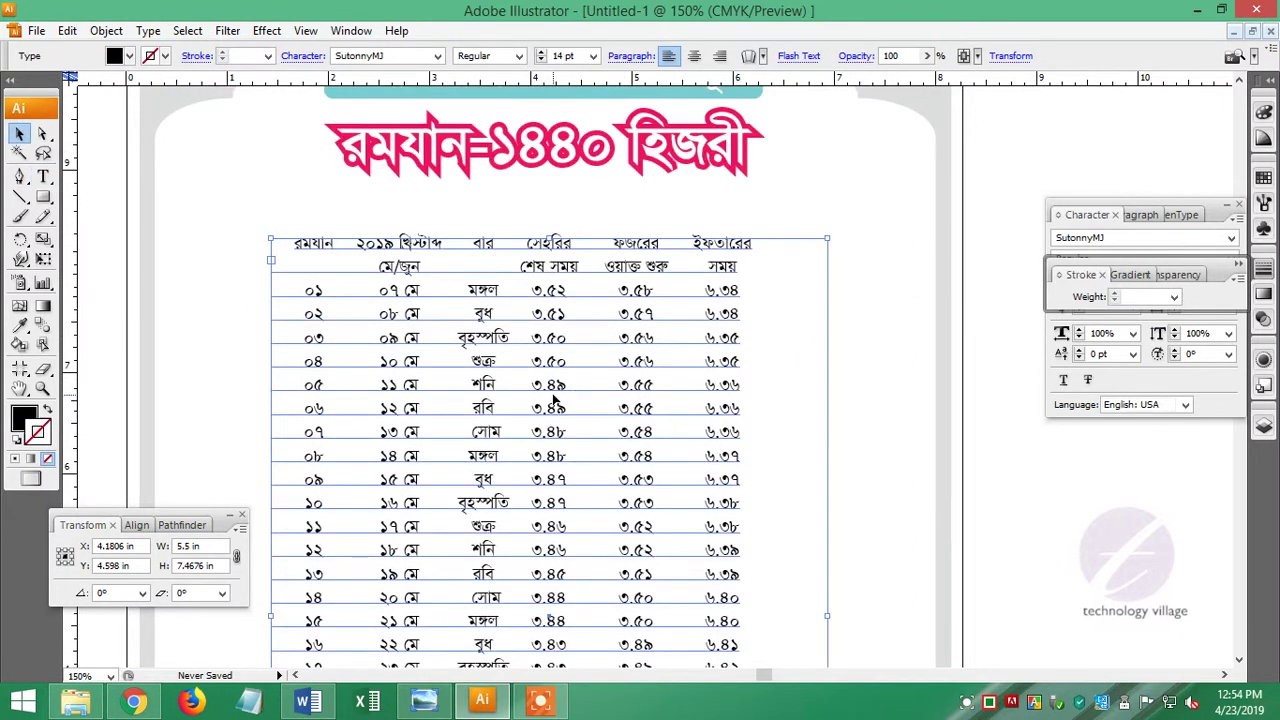
double_click(551, 400)
key("ctrl+a")
Drag every column tab stop left in the Tabs panel to tighten the table's columns.
left_click(351, 30)
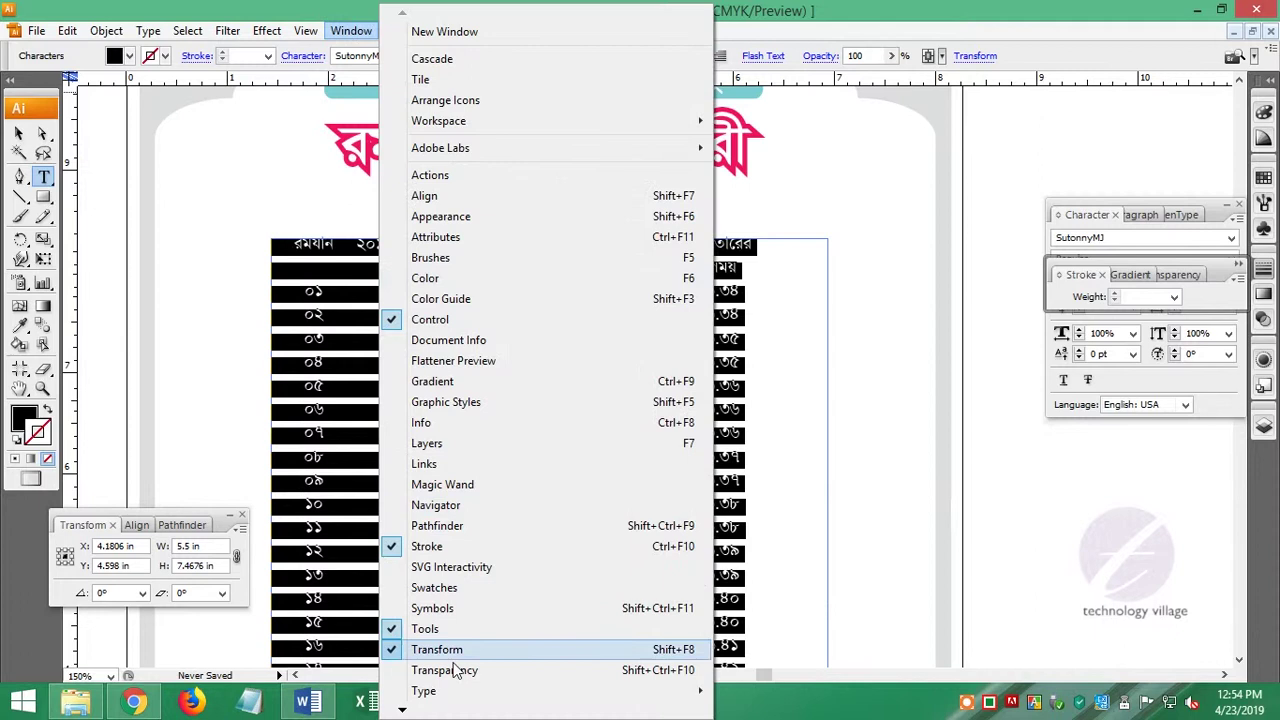
left_click(752, 690)
left_click_drag(314, 205, 305, 205)
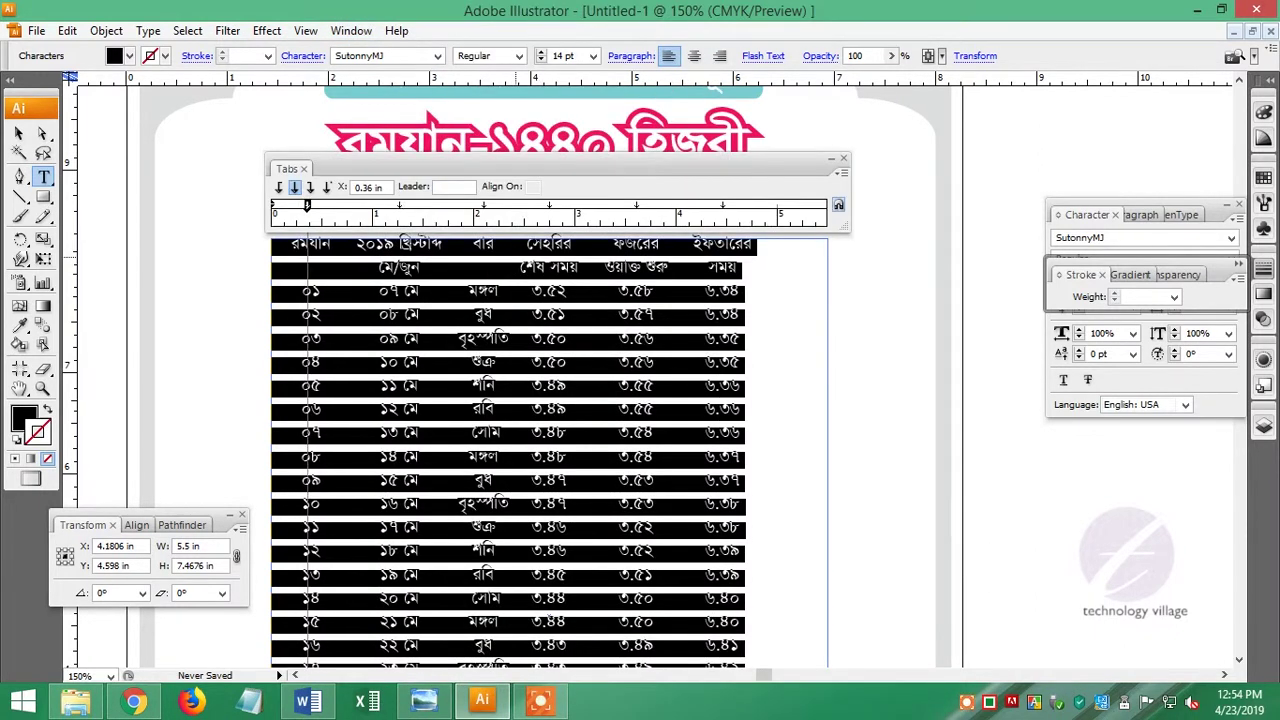
left_click_drag(400, 205, 385, 205)
left_click_drag(484, 205, 462, 205)
left_click_drag(549, 205, 527, 205)
left_click_drag(636, 205, 607, 205)
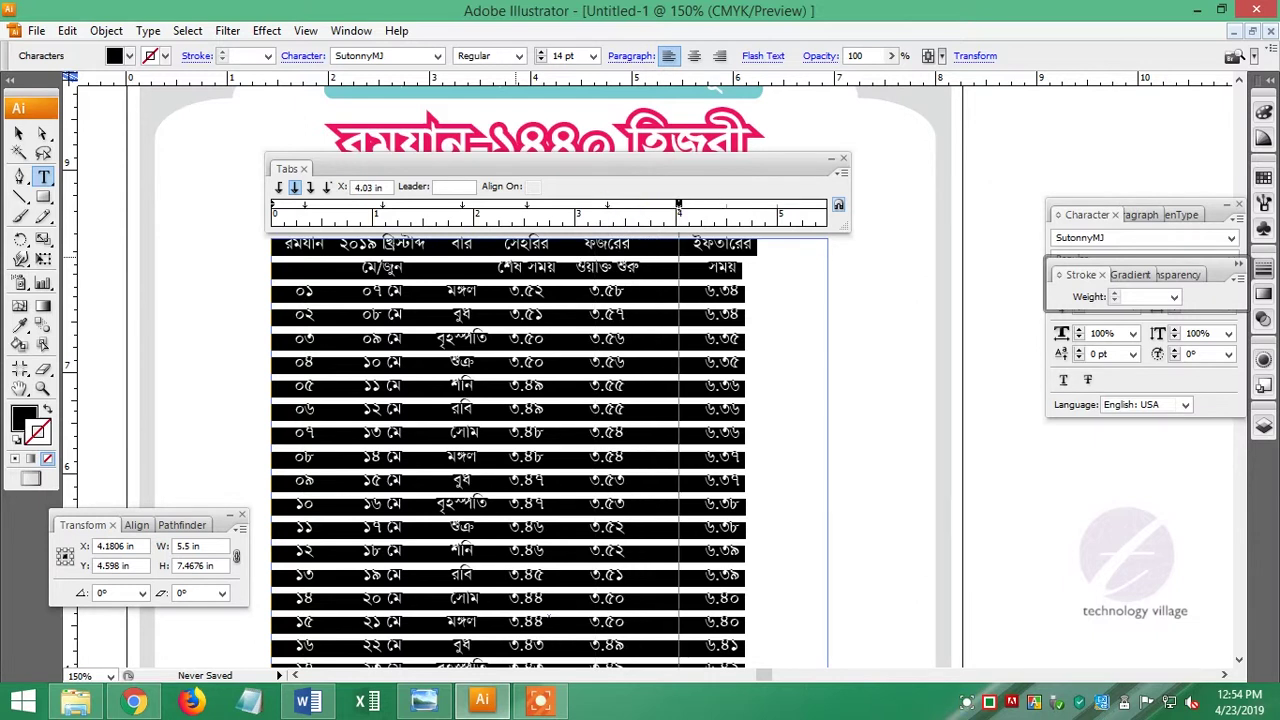
left_click_drag(723, 205, 678, 205)
left_click(844, 161)
key("Escape")
Move the table frame left under the title and nudge it up slightly.
scroll(813, 394, "down", 3)
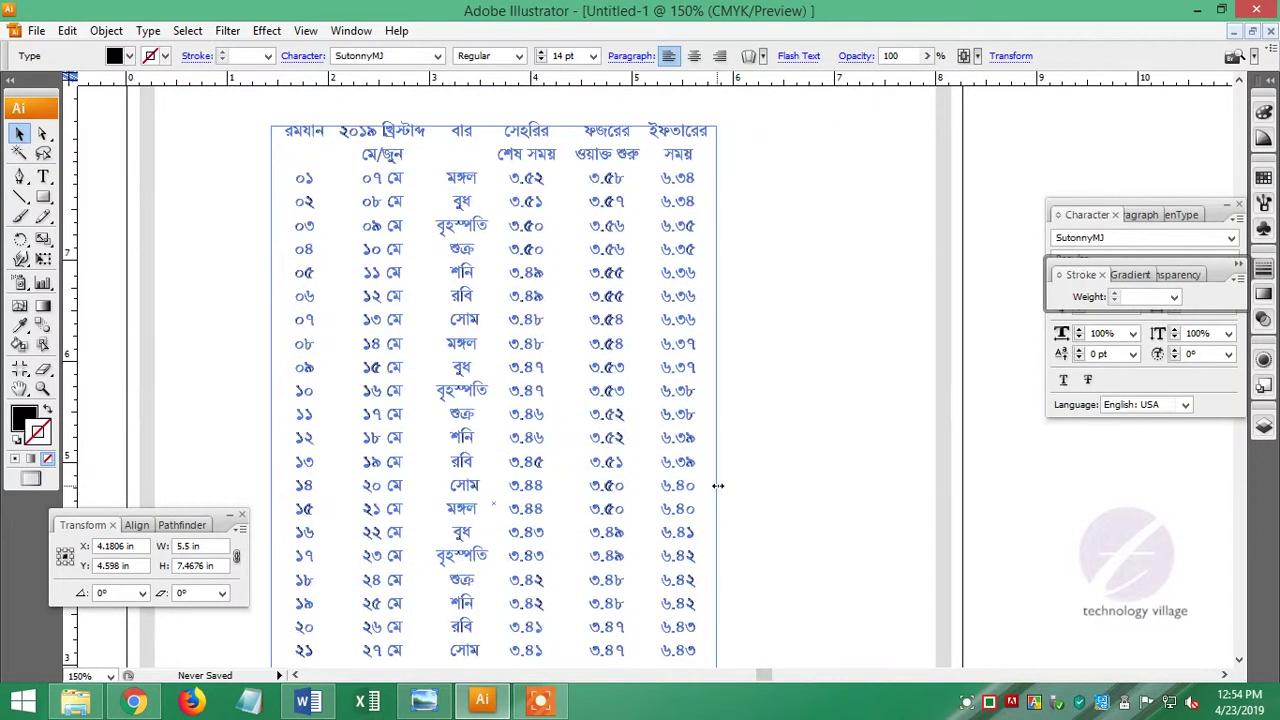
scroll(760, 500, "down", 10)
scroll(765, 405, "up", 10)
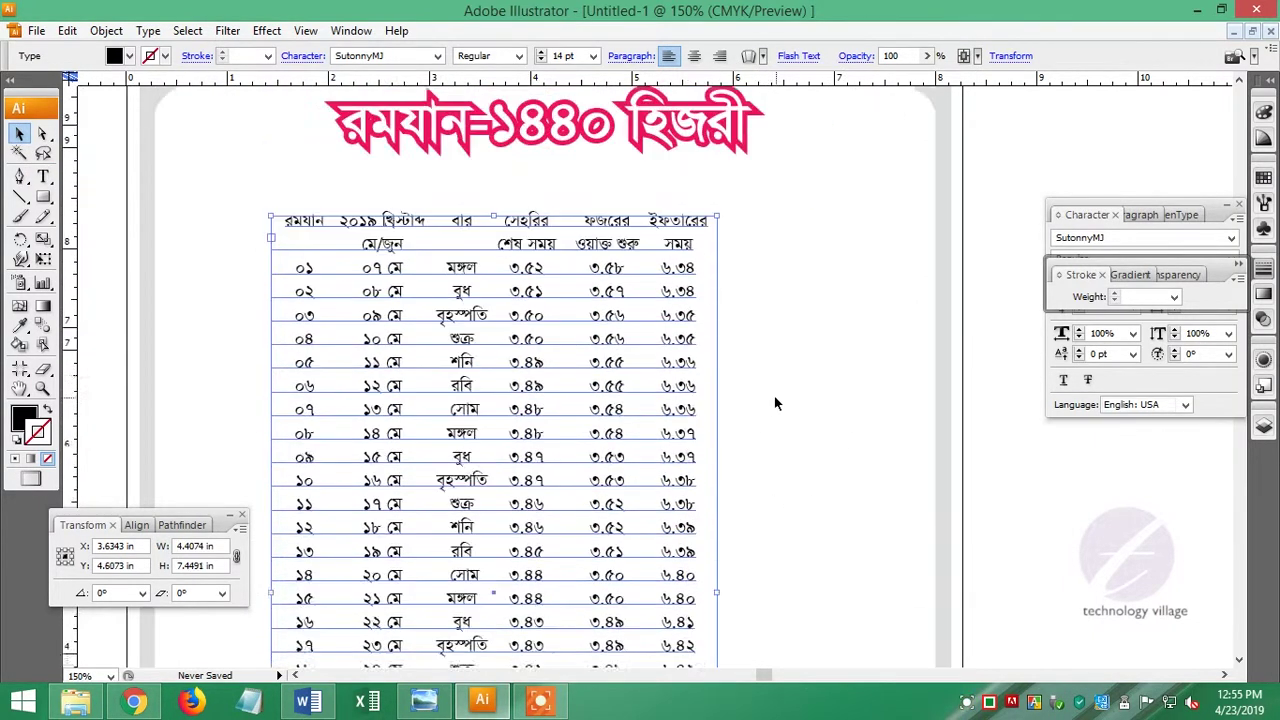
left_click(800, 375)
left_click_drag(467, 314, 395, 352)
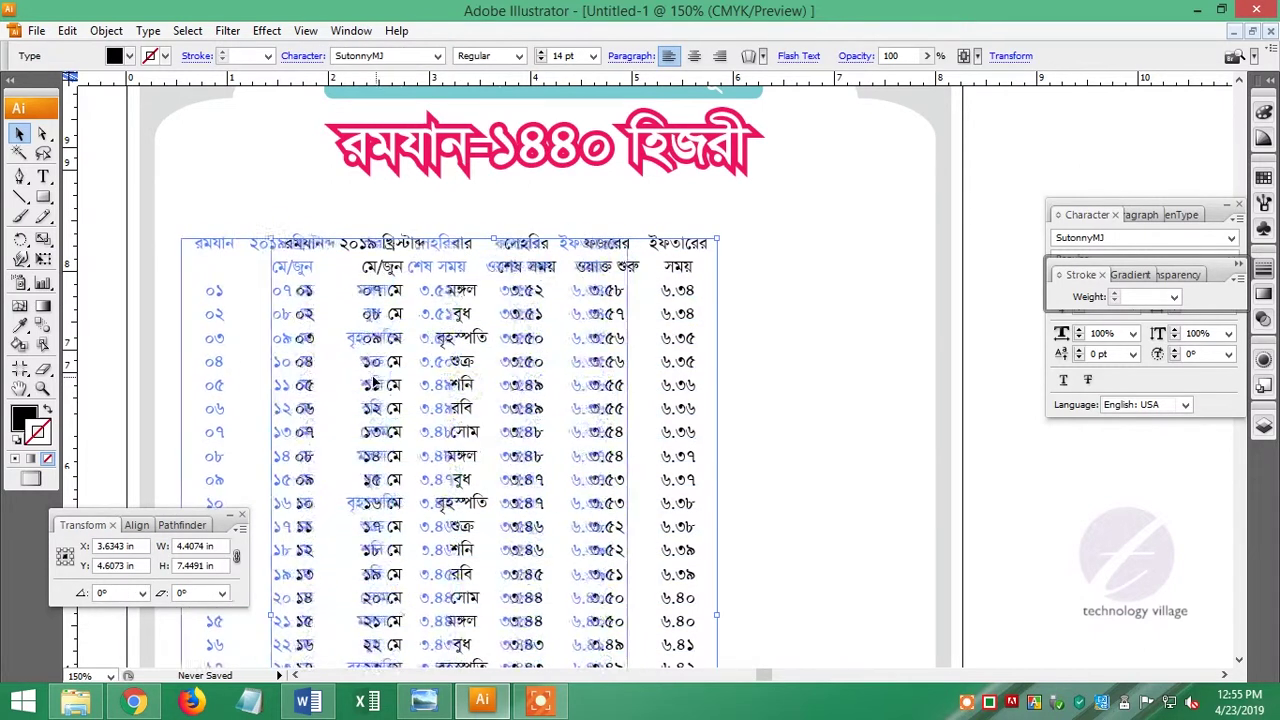
key("Up")
key("Up")
key("Up")
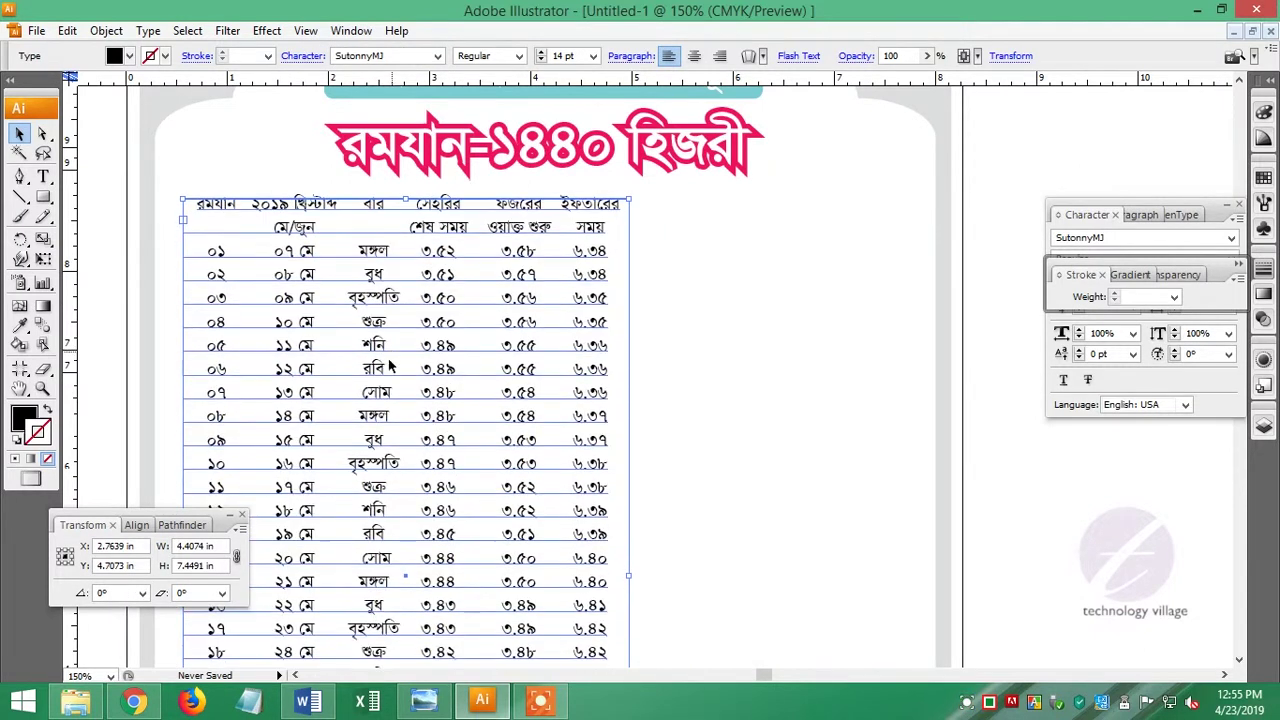
left_click_drag(640, 690, 662, 222)
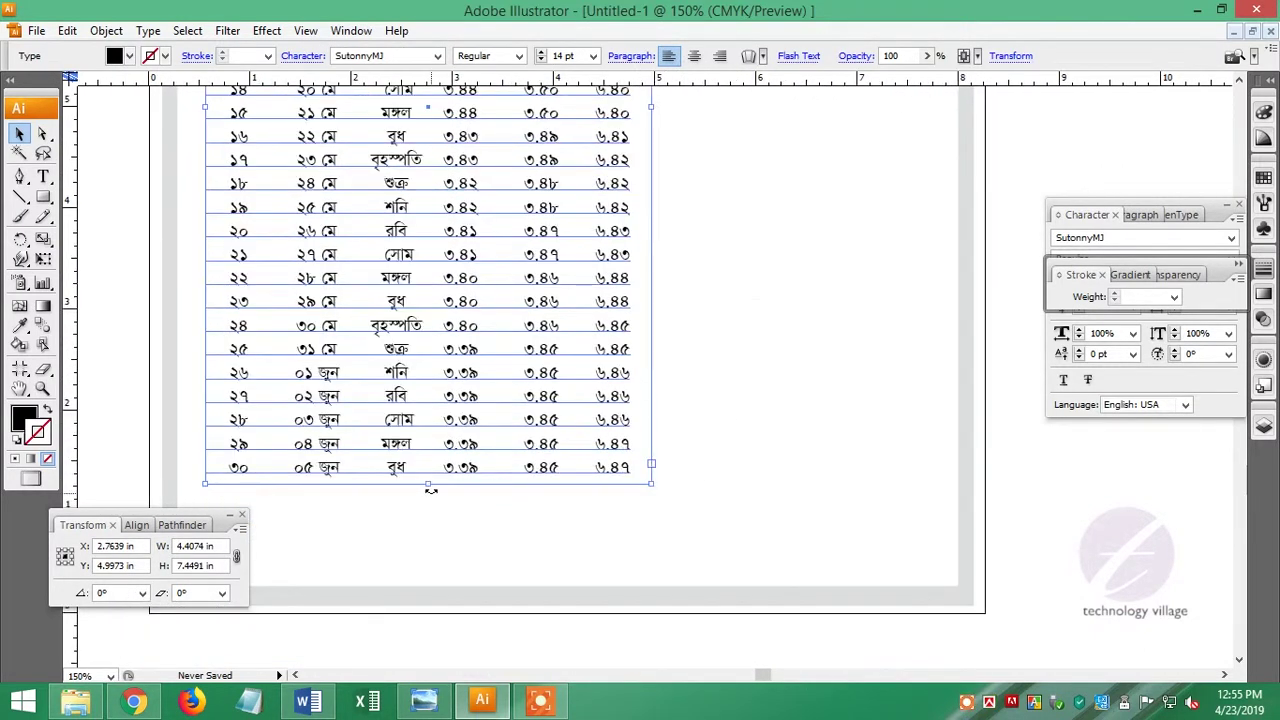
left_click(709, 460)
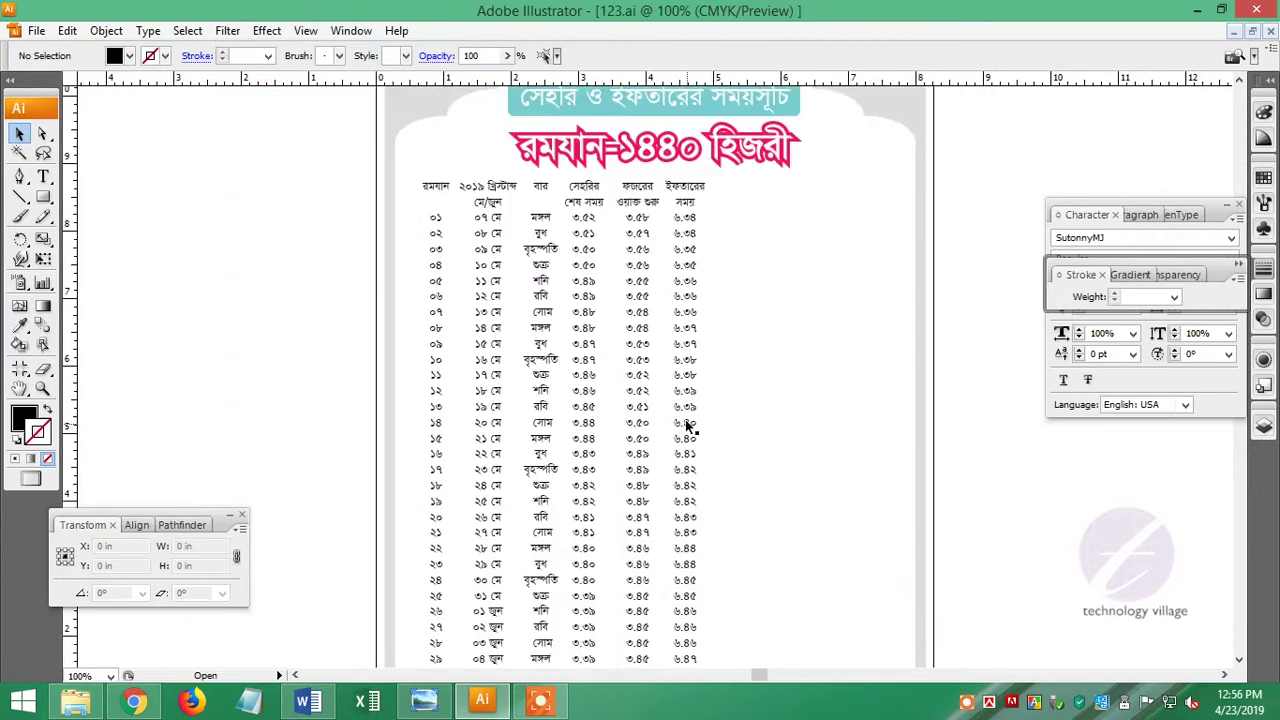
Set the schedule text to 15 pt size with 19 pt leading in the Character panel.
left_click(588, 397)
scroll(588, 397, "down", 3)
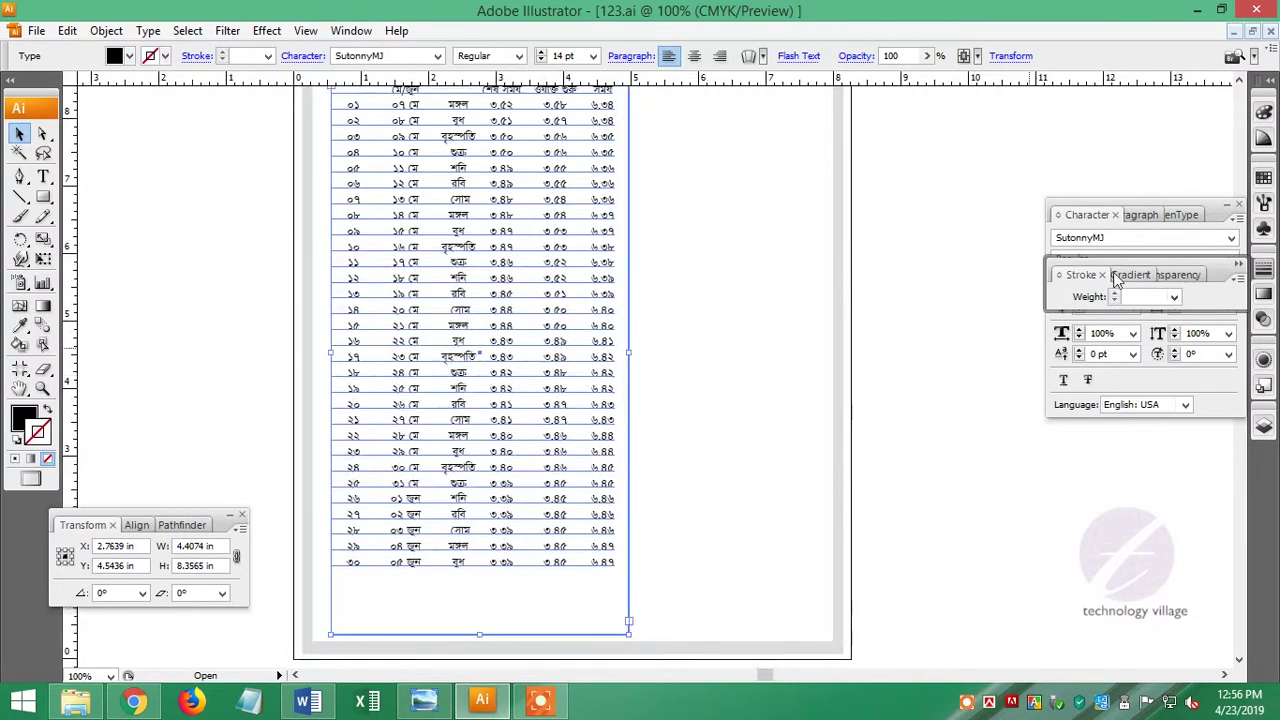
left_click(1165, 378)
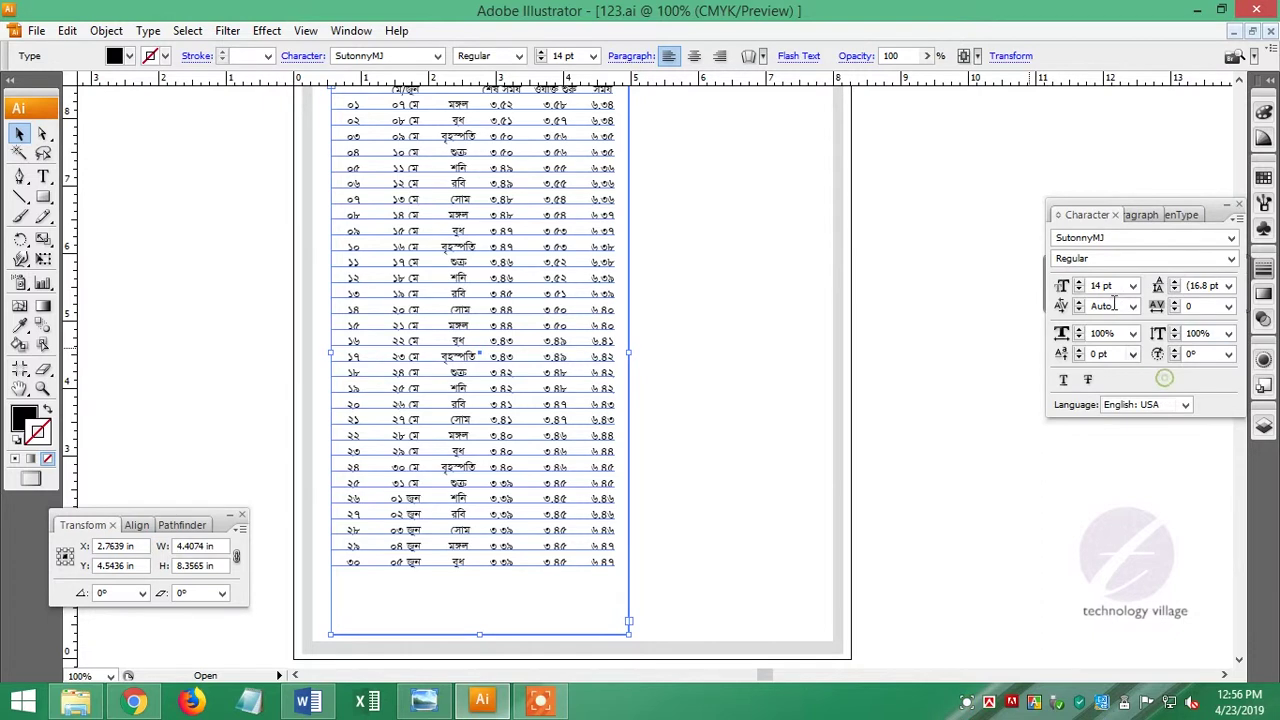
left_click(1204, 286)
key("Return")
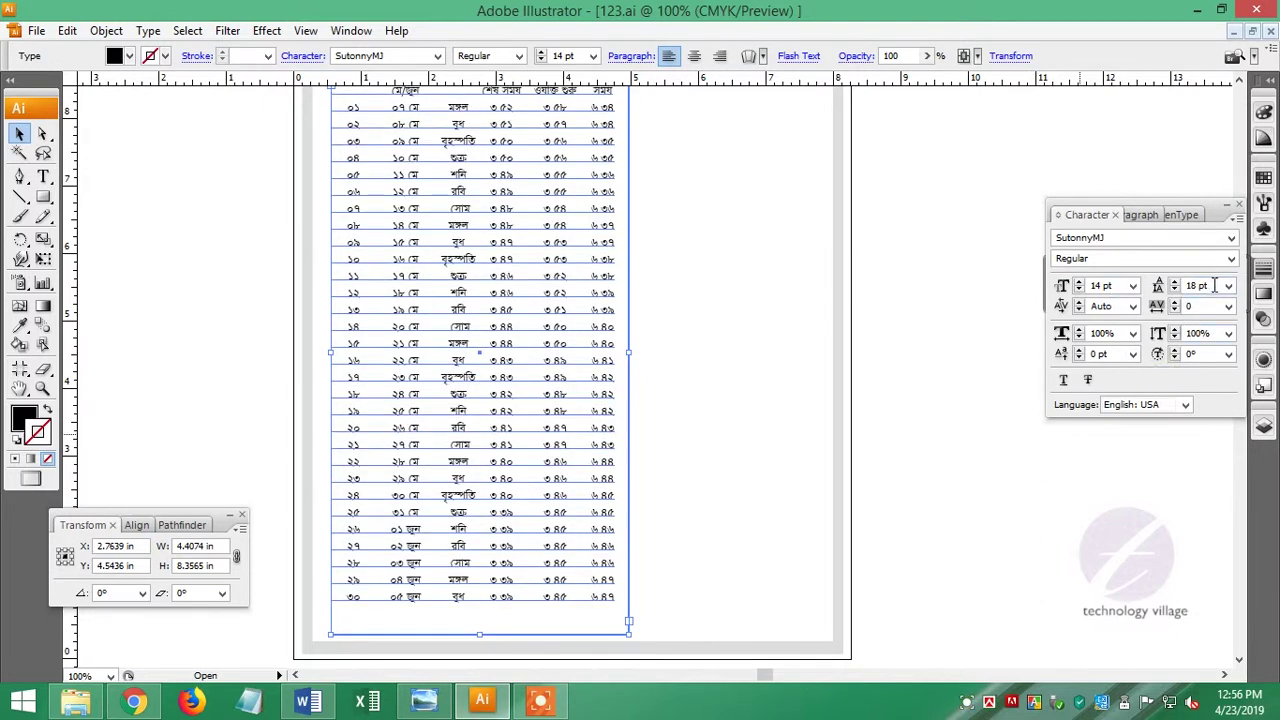
left_click(1120, 286)
key("Return")
type("15")
key("Return")
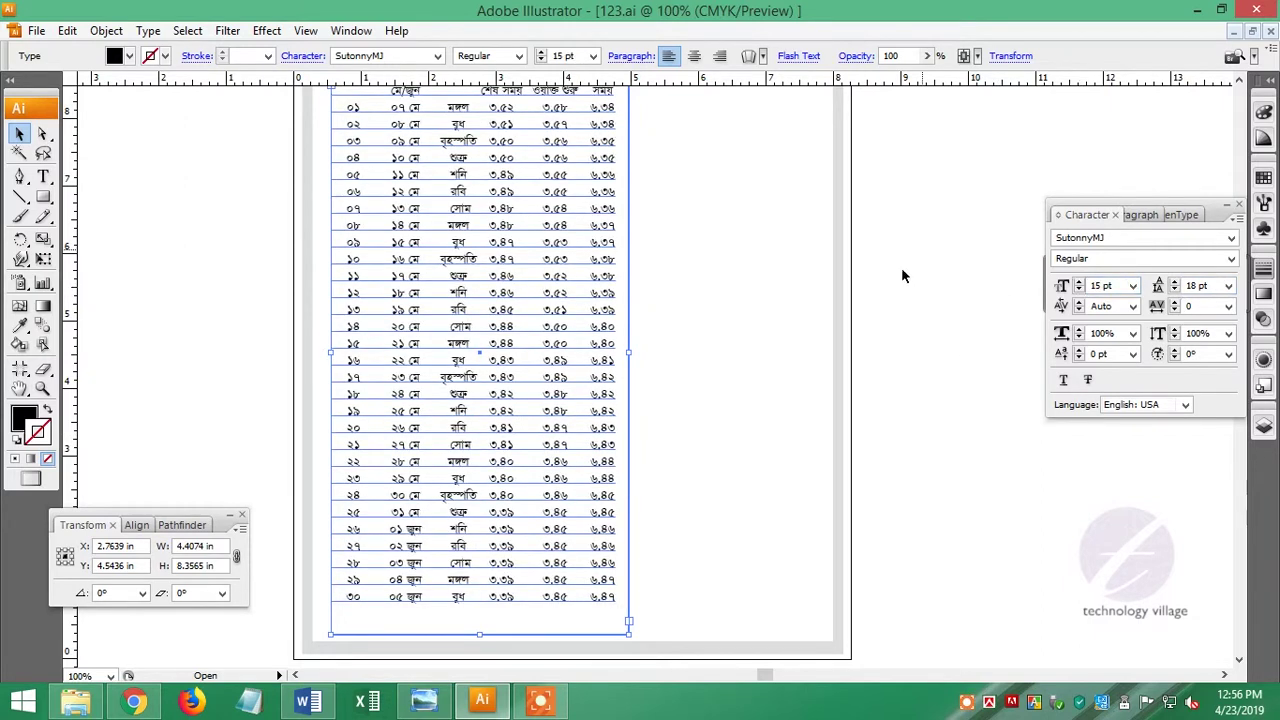
left_click(1213, 286)
type("19")
key("Return")
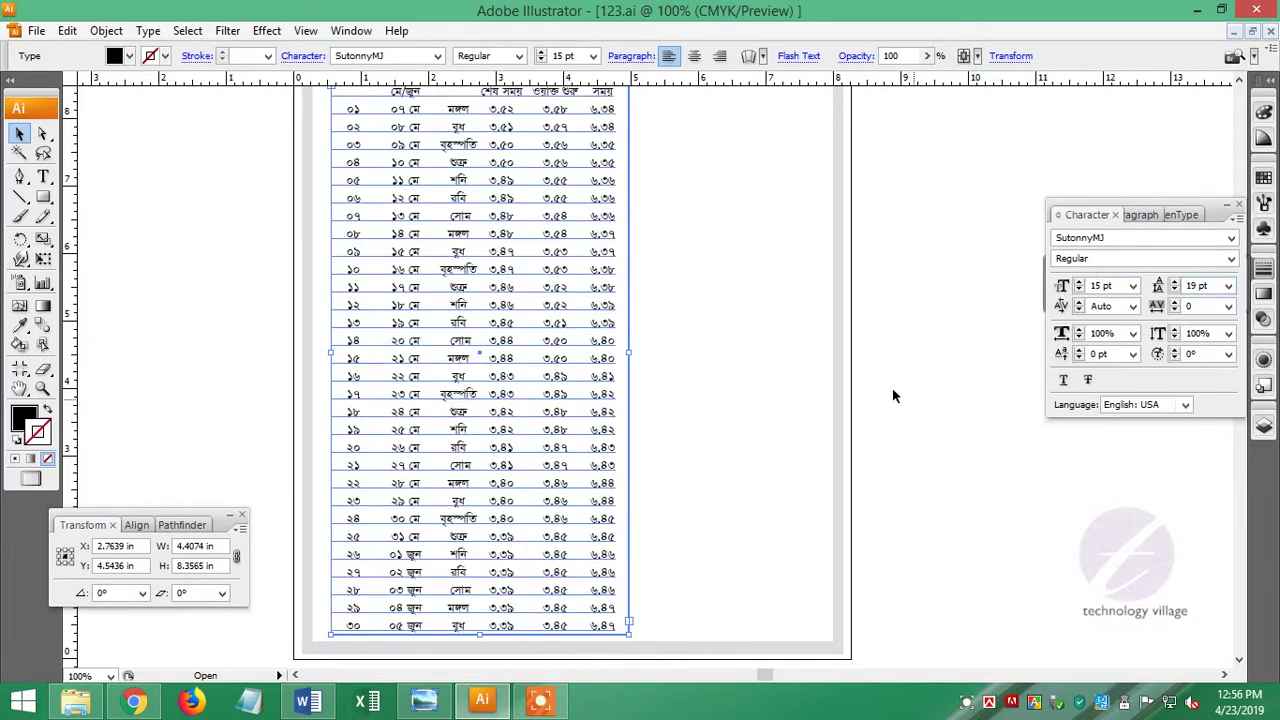
scroll(629, 486, "up", 3)
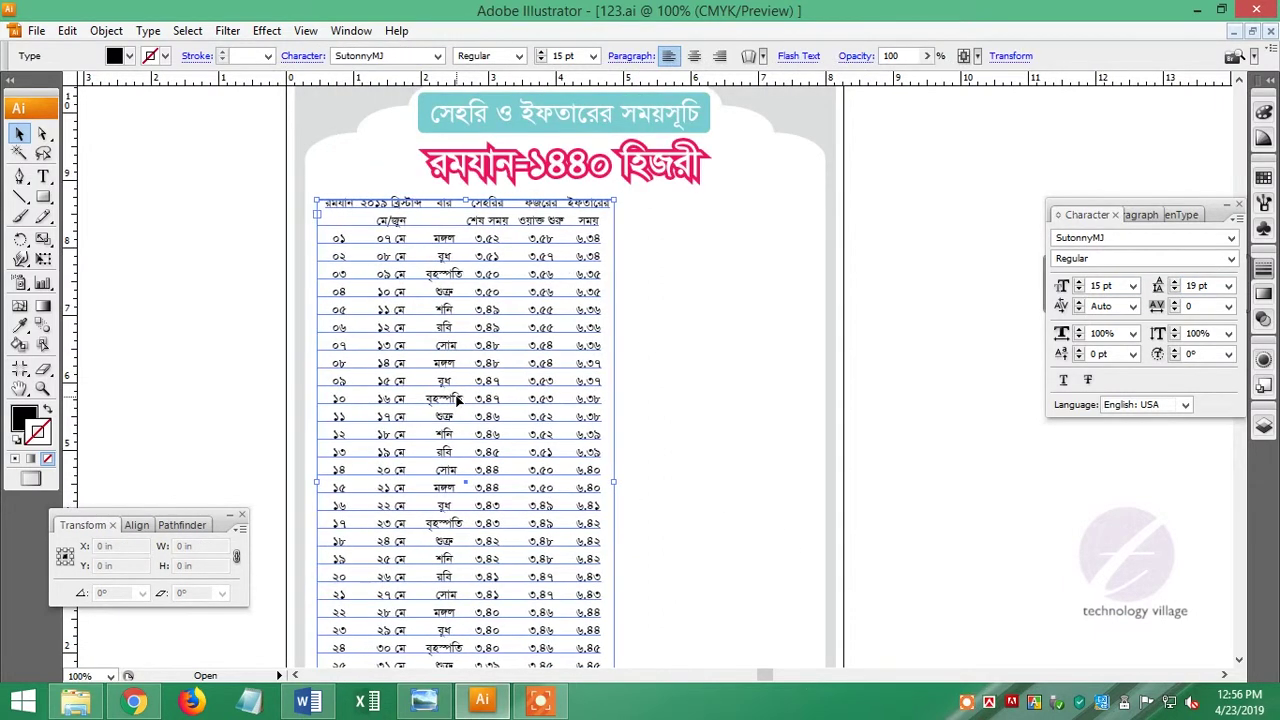
left_click(172, 335)
left_click(43, 197)
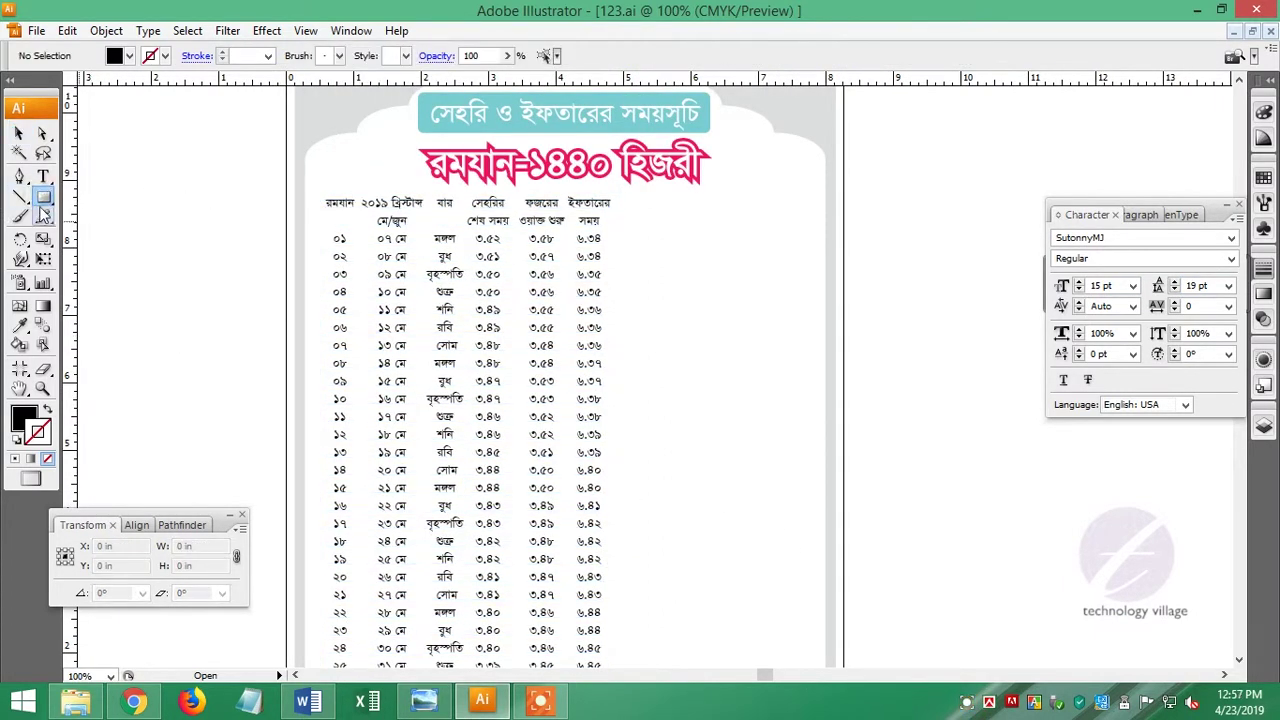
Draw a rounded rectangle over the whole table and fill it pale blue (C11 Y5).
mouse_move(320, 193)
left_mouse_down()
mouse_move(632, 700)
mouse_move(611, 617)
left_mouse_up()
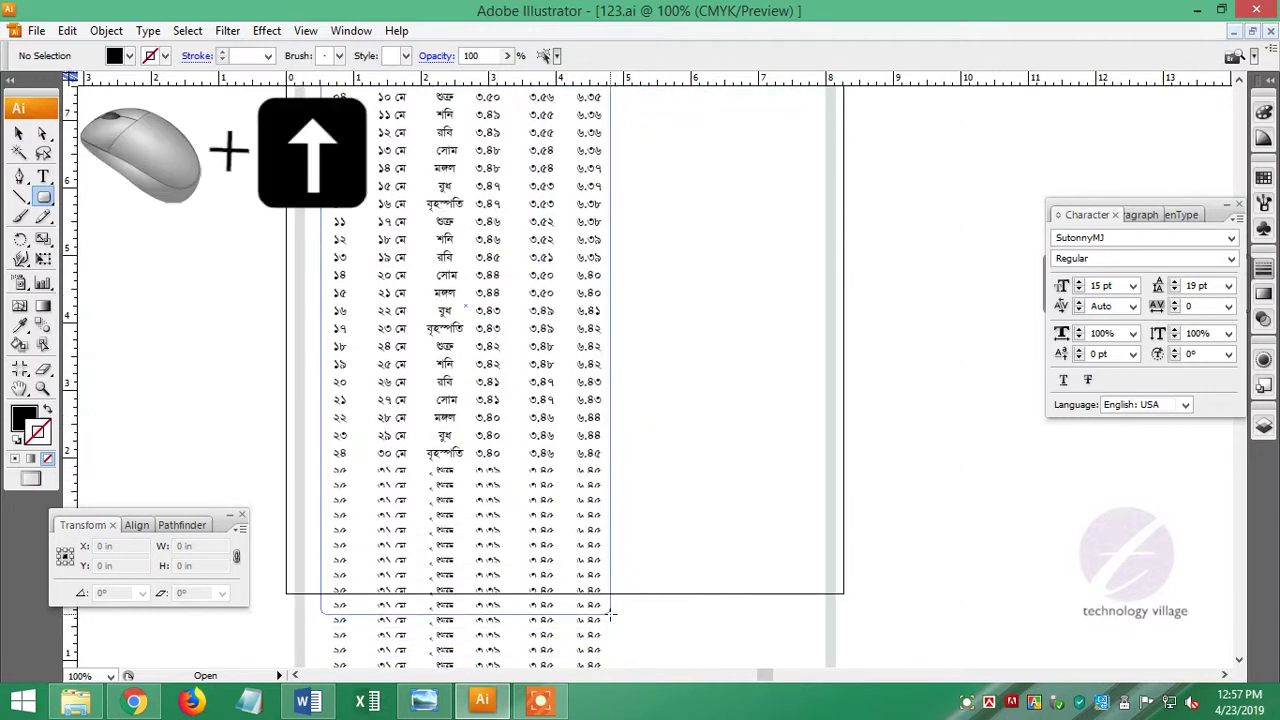
left_click_drag(611, 617, 609, 612)
left_click(19, 133)
left_click_drag(466, 612, 465, 570)
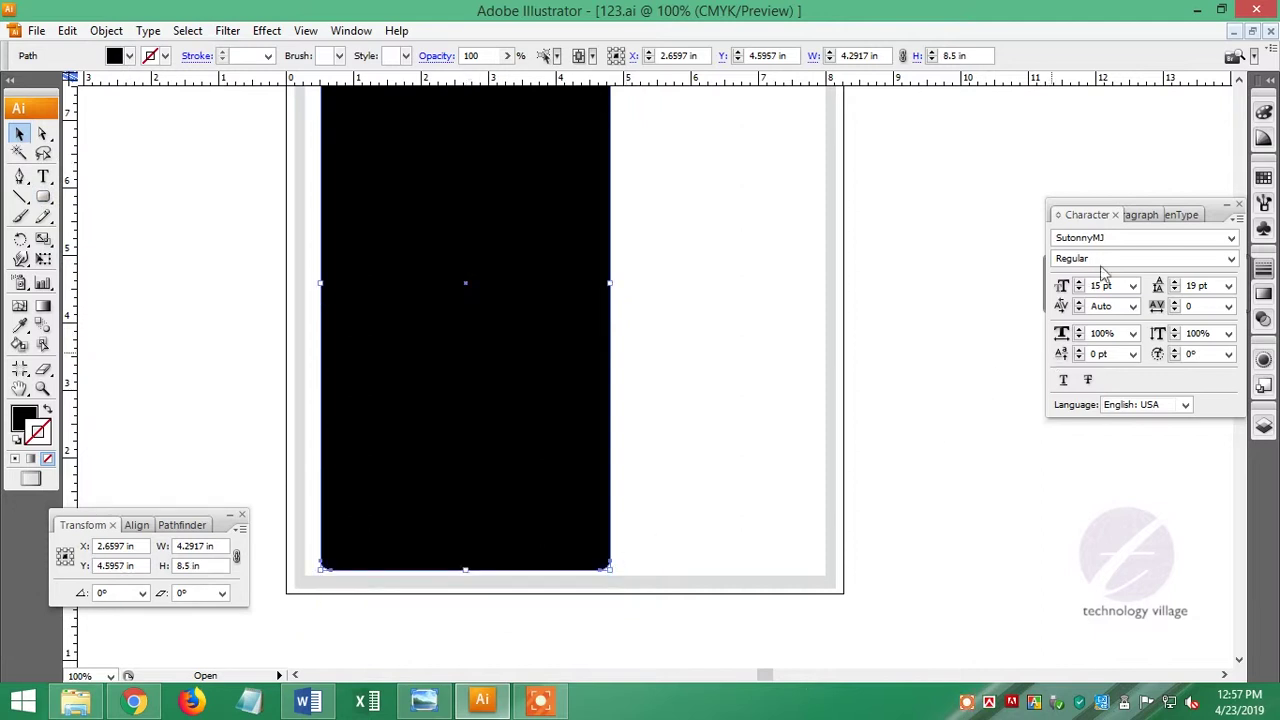
left_click(1264, 116)
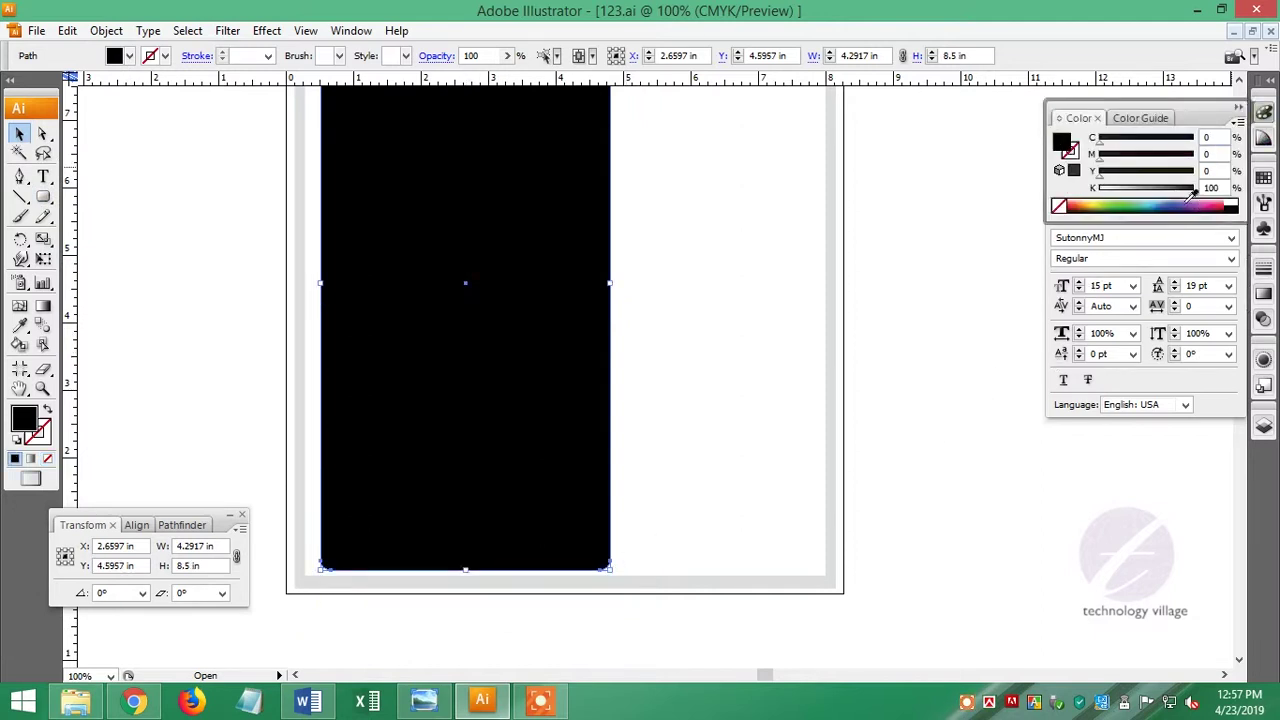
left_click(1157, 201)
mouse_move(1136, 145)
left_mouse_down()
mouse_move(1116, 148)
mouse_move(1106, 178)
left_mouse_up()
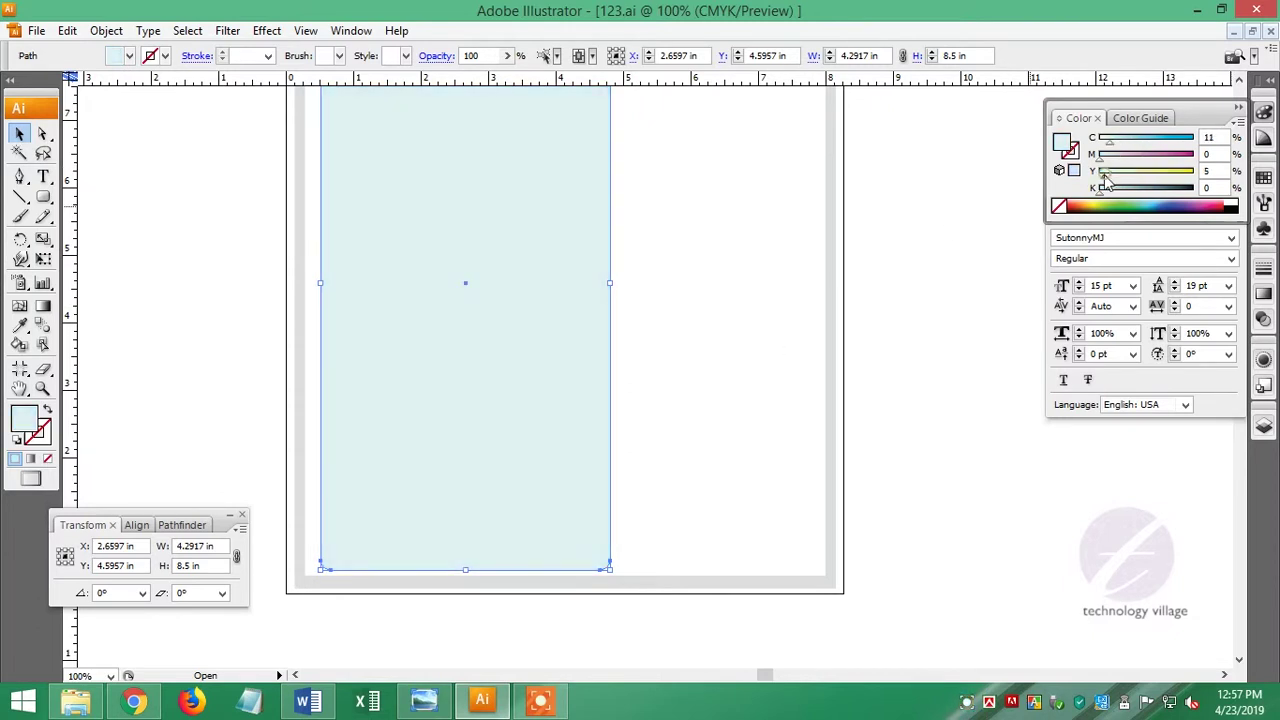
Bring the table text in front of the blue panel.
left_click_drag(589, 215, 643, 514)
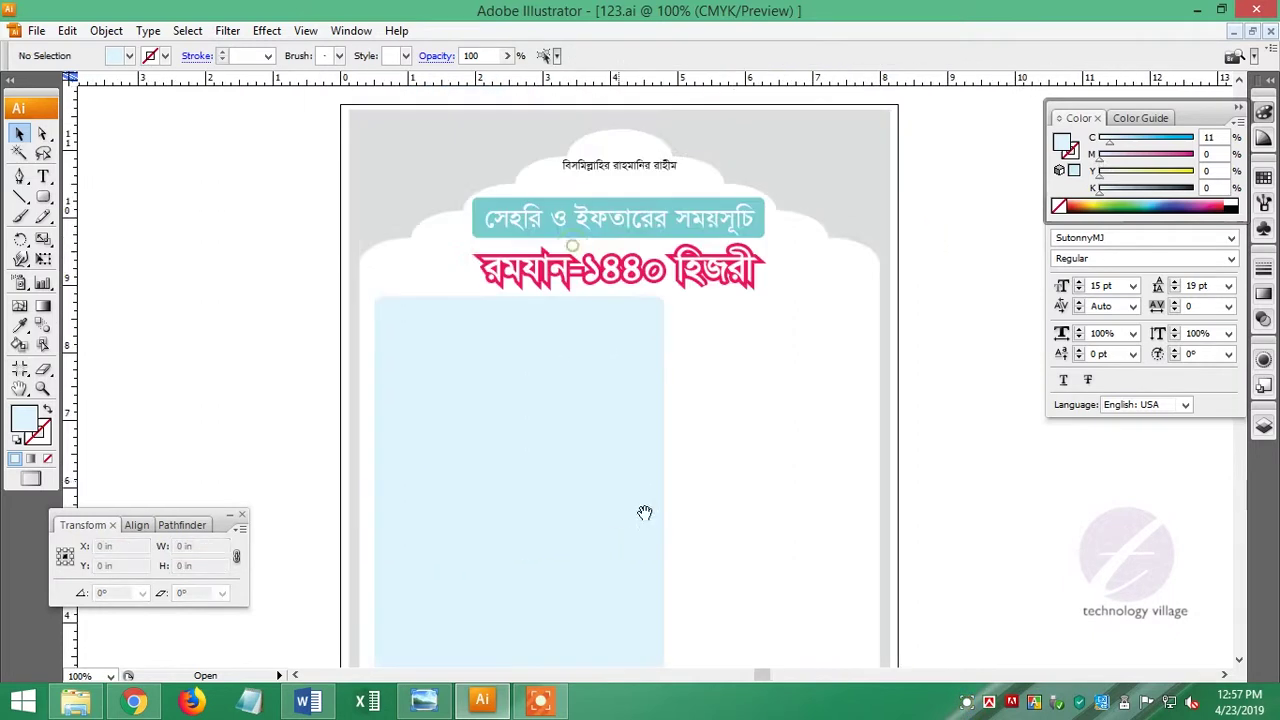
left_click_drag(751, 400, 571, 443)
left_click(666, 428, "shift")
key("ctrl+shift+bracketright")
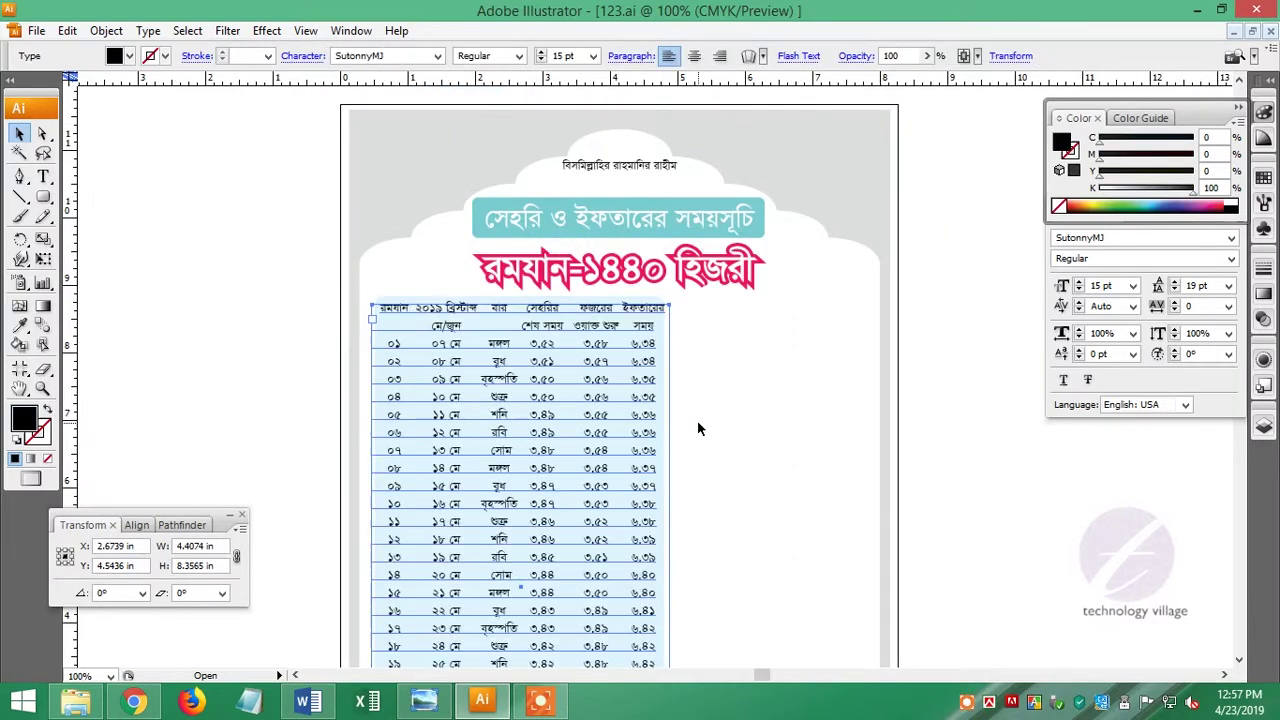
left_click(760, 425)
Nudge the panel left and stretch its bottom edge below the last row.
left_click(518, 330)
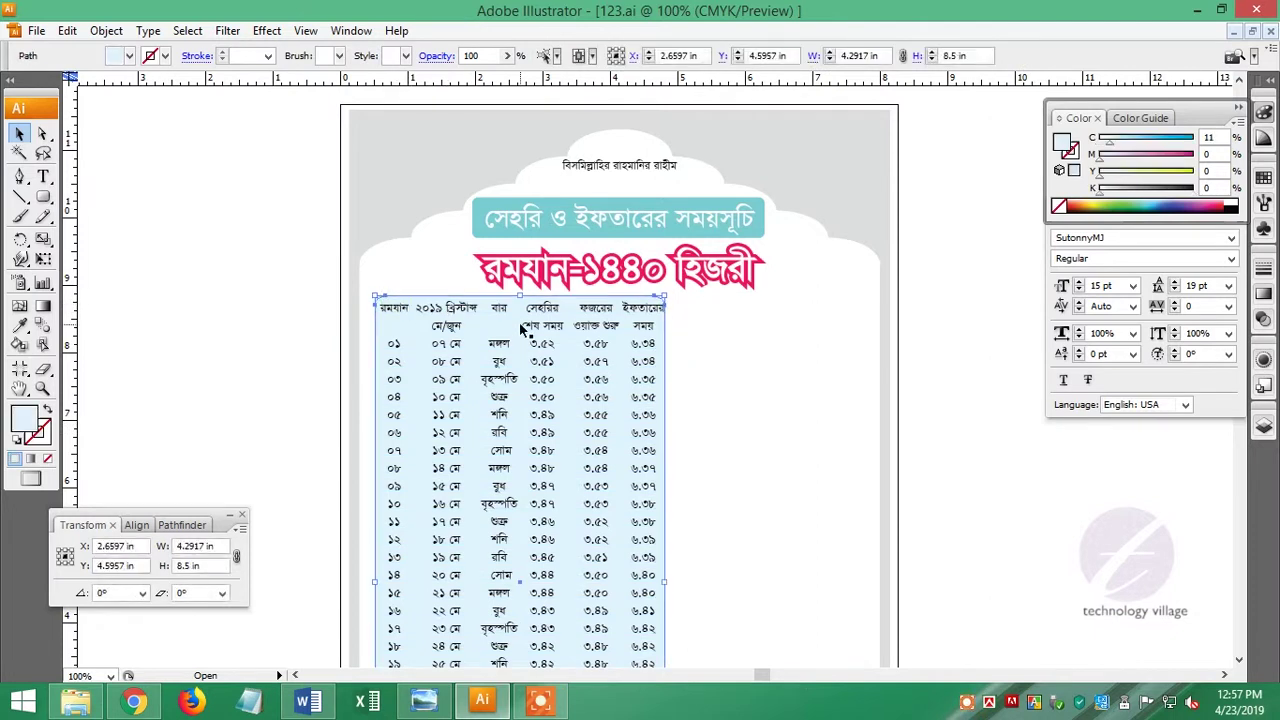
key("Left")
left_click_drag(661, 579, 676, 580)
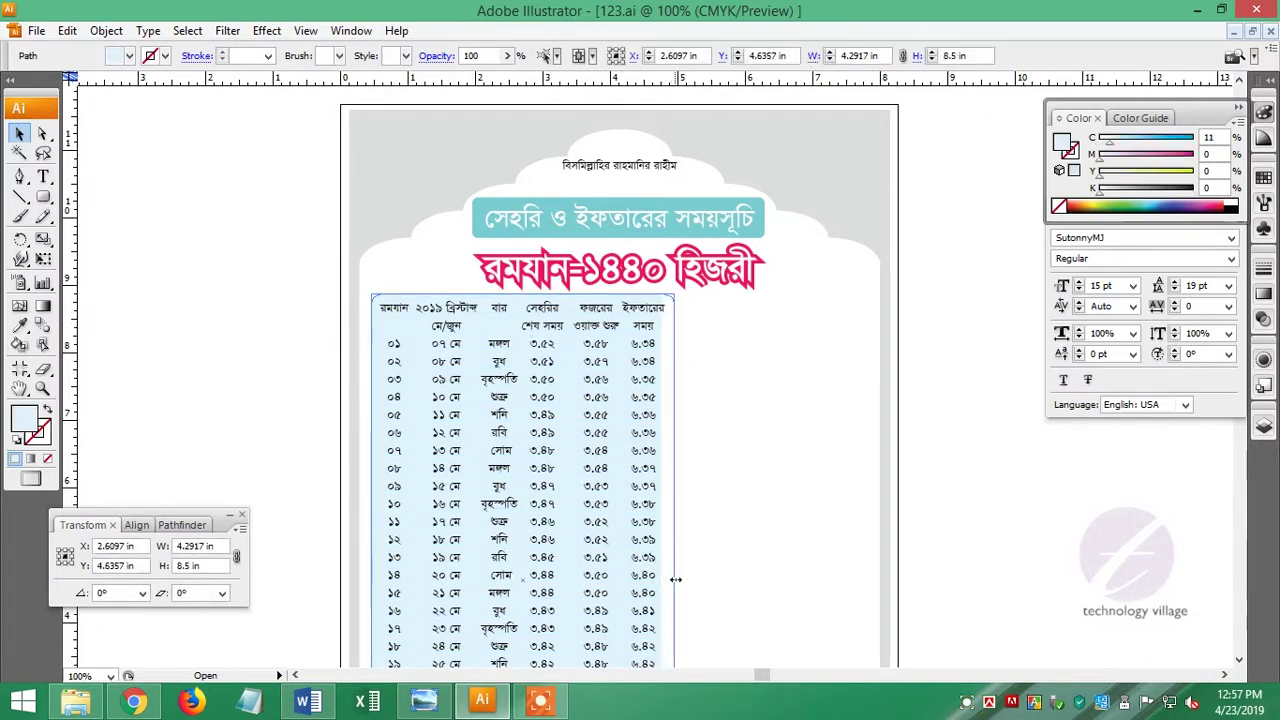
scroll(600, 570, "down", 5)
left_click_drag(530, 513, 530, 521)
left_click(575, 580)
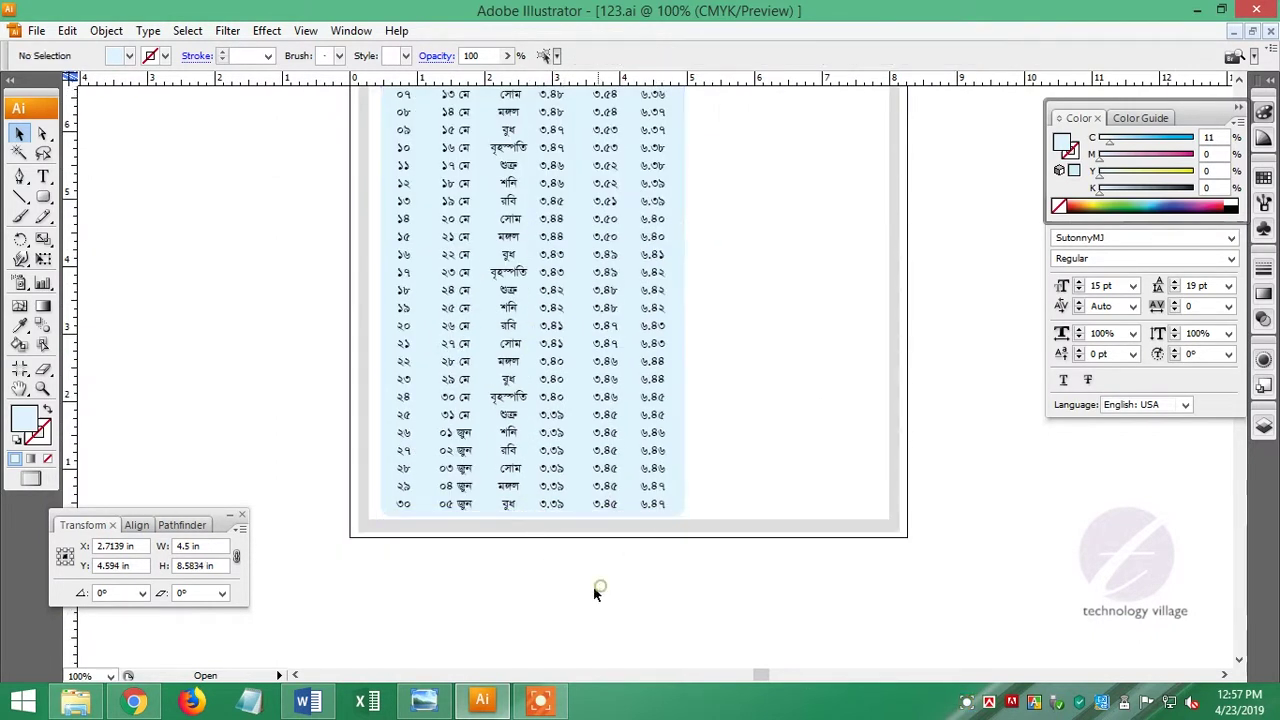
scroll(591, 439, "up", 5)
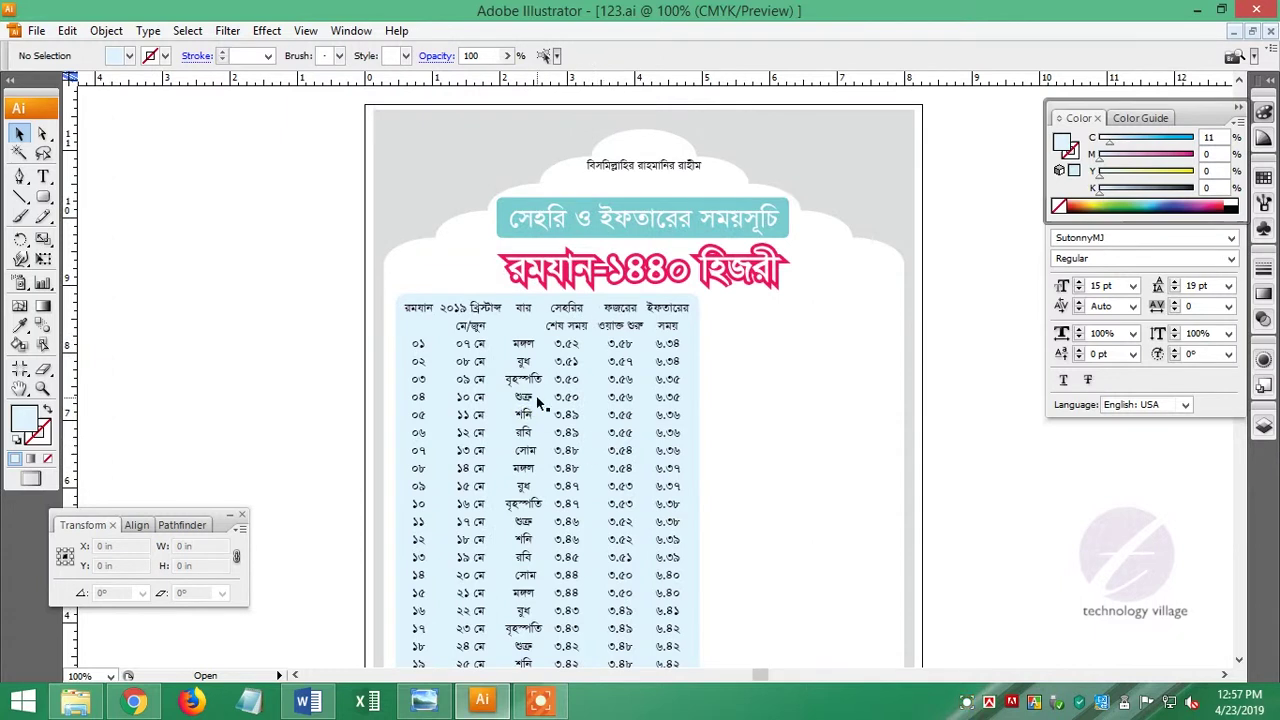
scroll(537, 402, "up", 2)
scroll(677, 316, "up", 1)
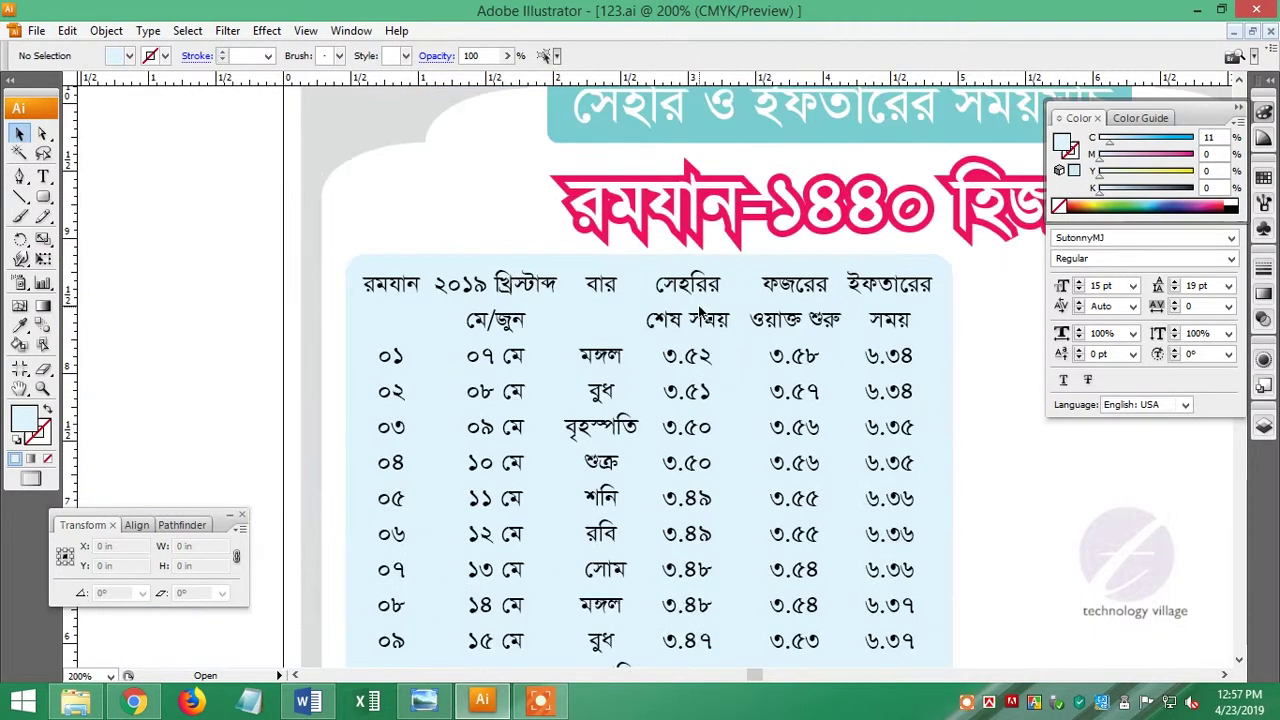
Set the two header lines of the table to 15 pt leading.
left_click(677, 316)
double_click(677, 316)
left_click_drag(402, 285, 905, 318)
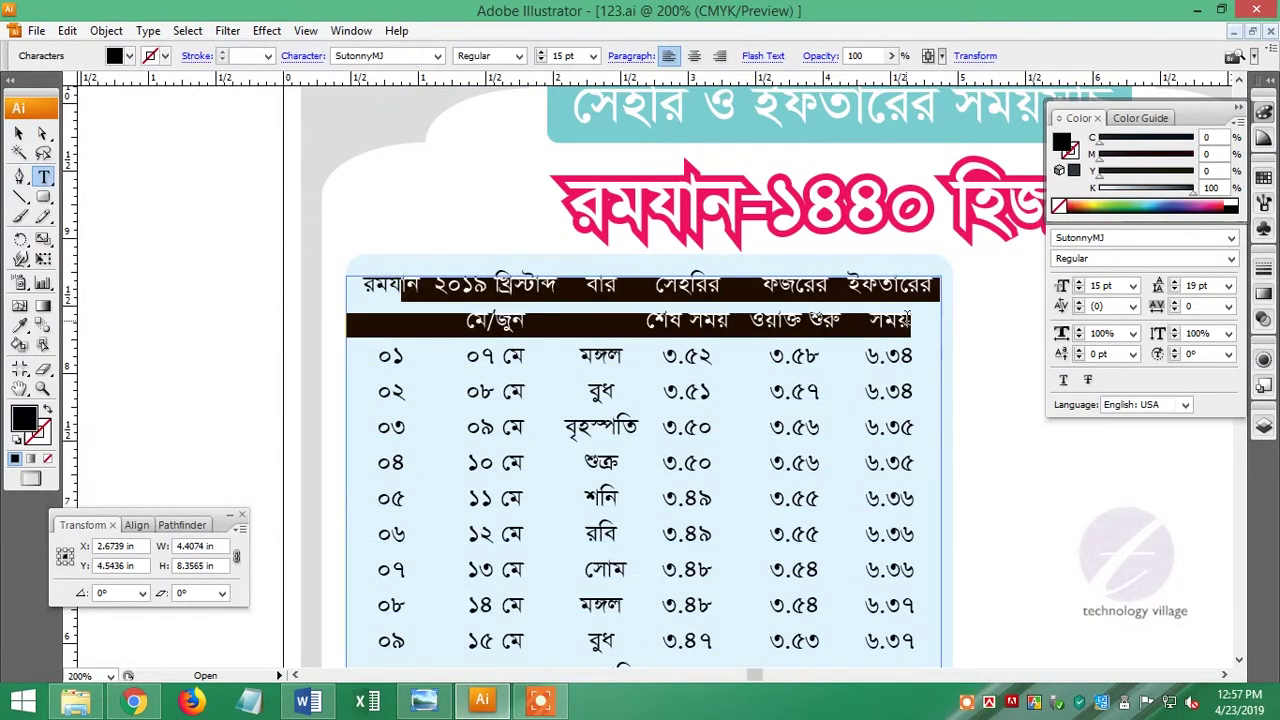
left_click(1214, 287)
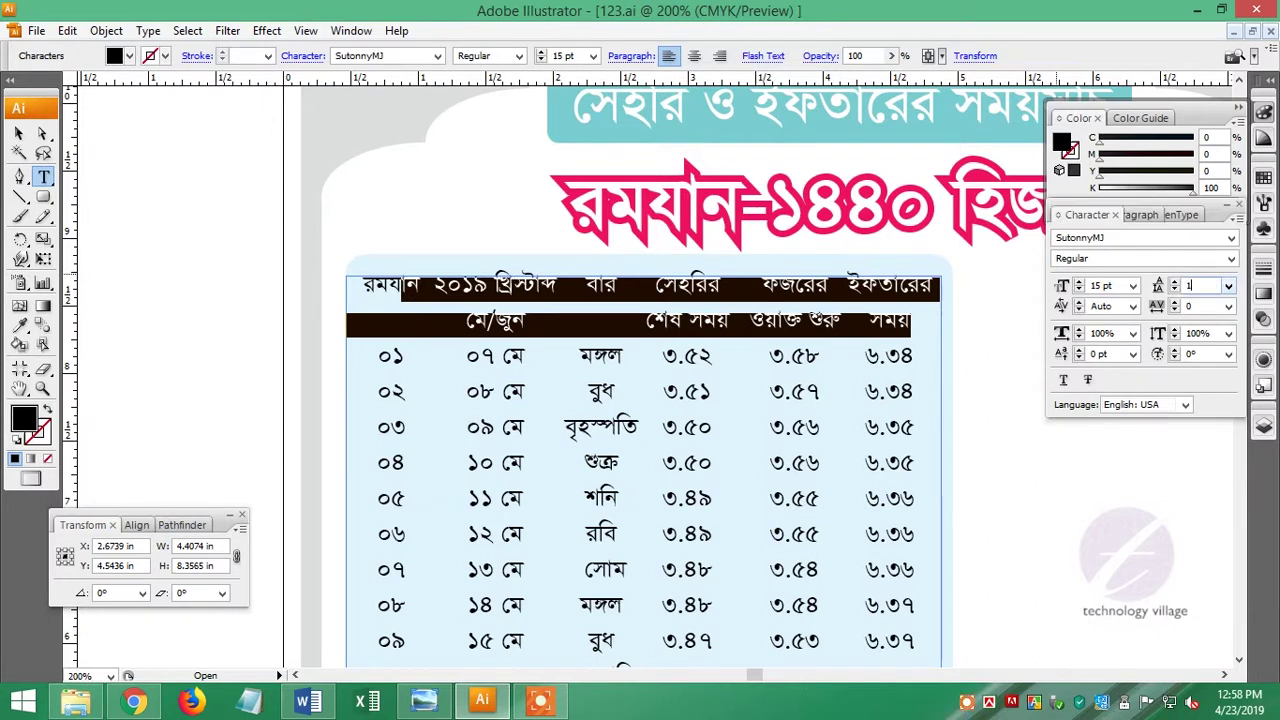
type("5")
key("Return")
left_click(18, 133)
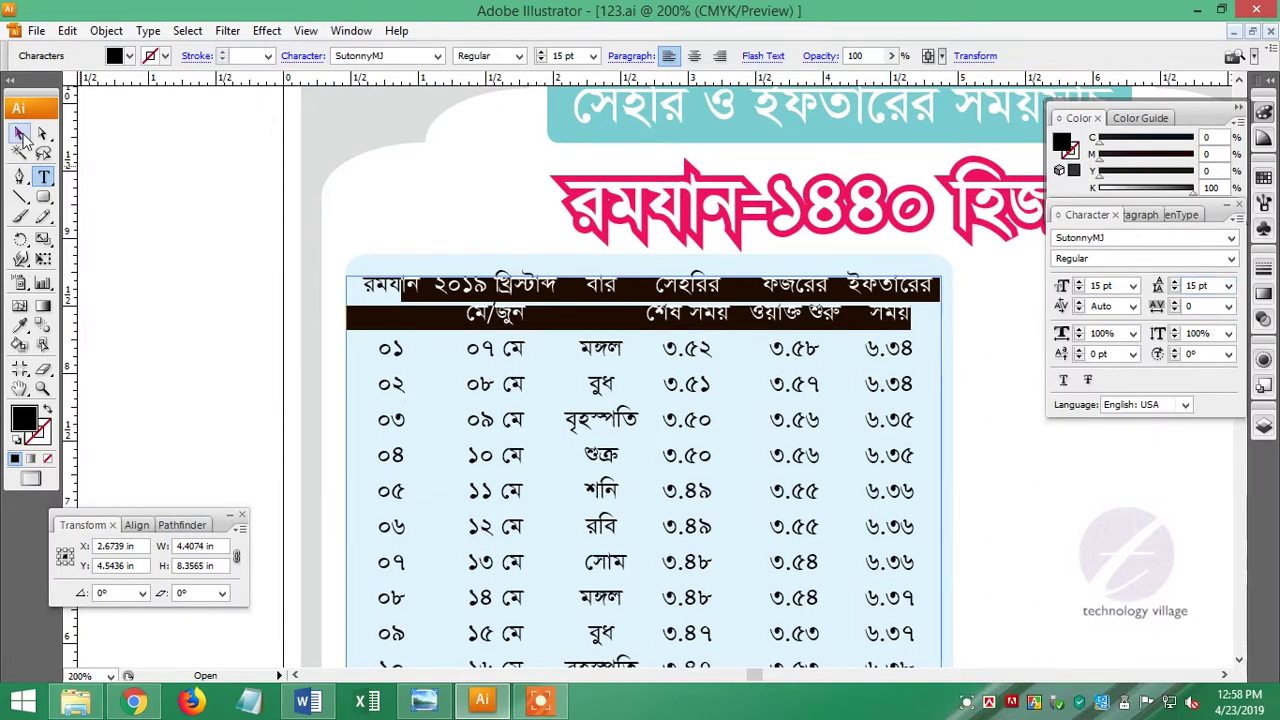
left_click(155, 330)
Shift the table's five column tab stops slightly right in the Tabs panel.
double_click(425, 300)
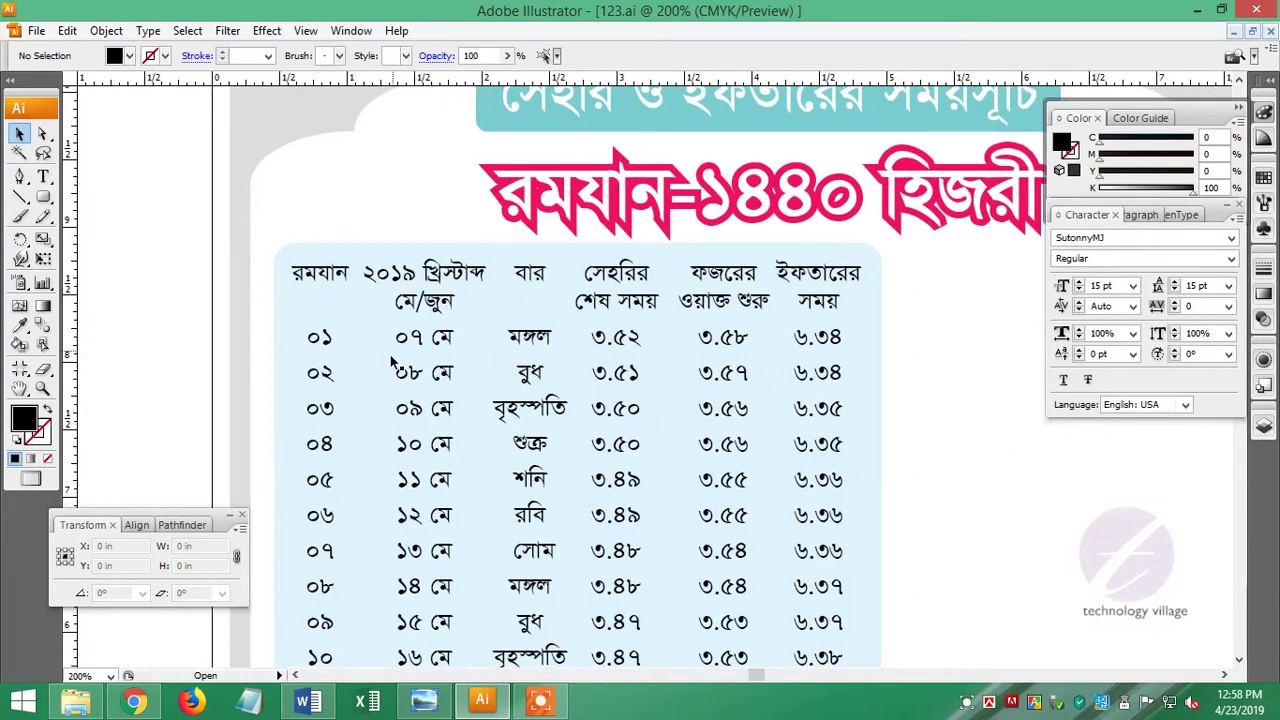
key("ctrl+a")
left_click(351, 31)
left_click(749, 689)
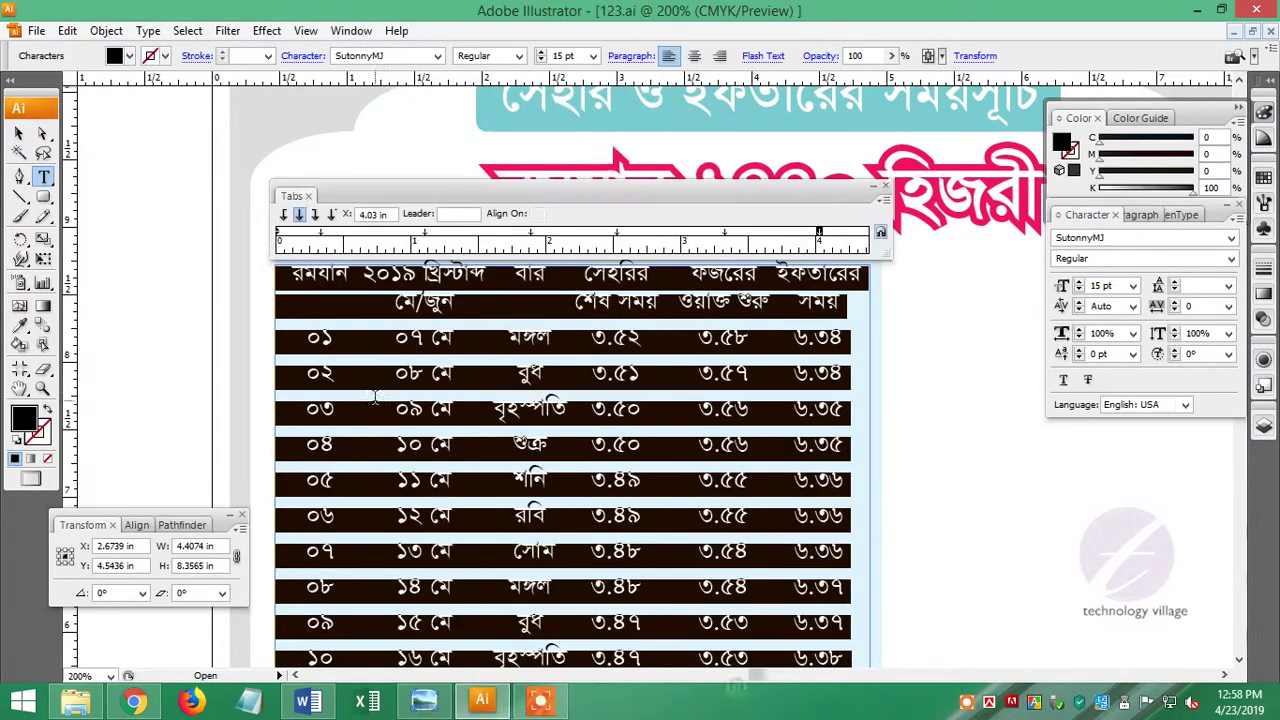
left_click_drag(306, 232, 316, 232)
left_click_drag(425, 232, 429, 232)
left_click_drag(530, 232, 533, 232)
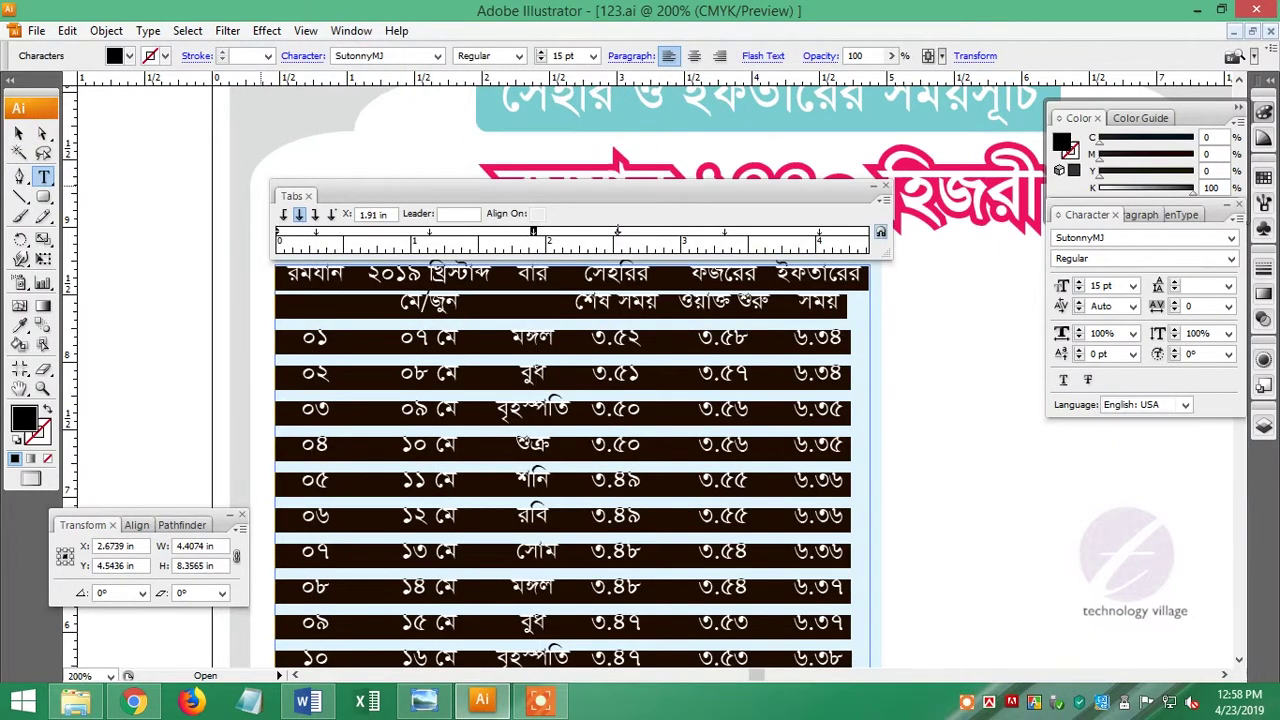
left_click_drag(616, 232, 619, 232)
left_click_drag(725, 232, 727, 232)
Close the Tabs ruler and draw a line under the header row across the table.
key("Escape")
left_click(230, 343)
left_click(20, 196)
left_click_drag(279, 315, 887, 335)
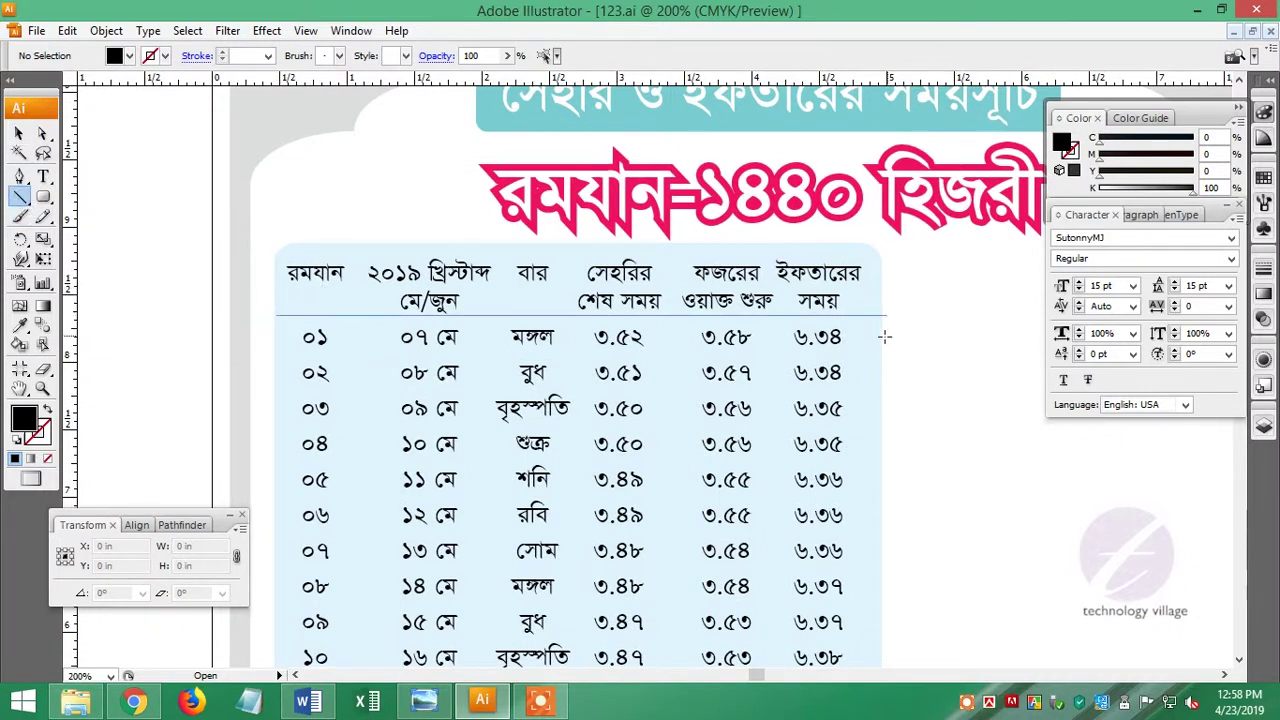
Give the header line a red 1 pt stroke.
key("v")
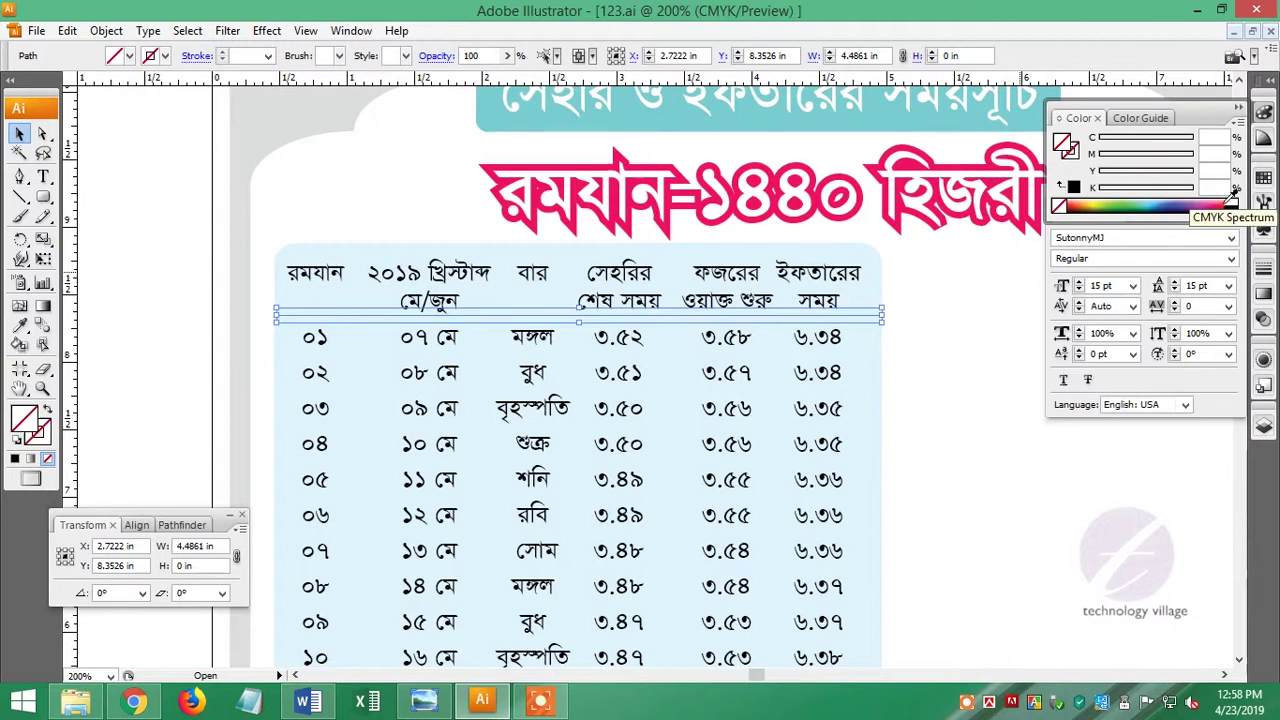
left_click(1227, 203)
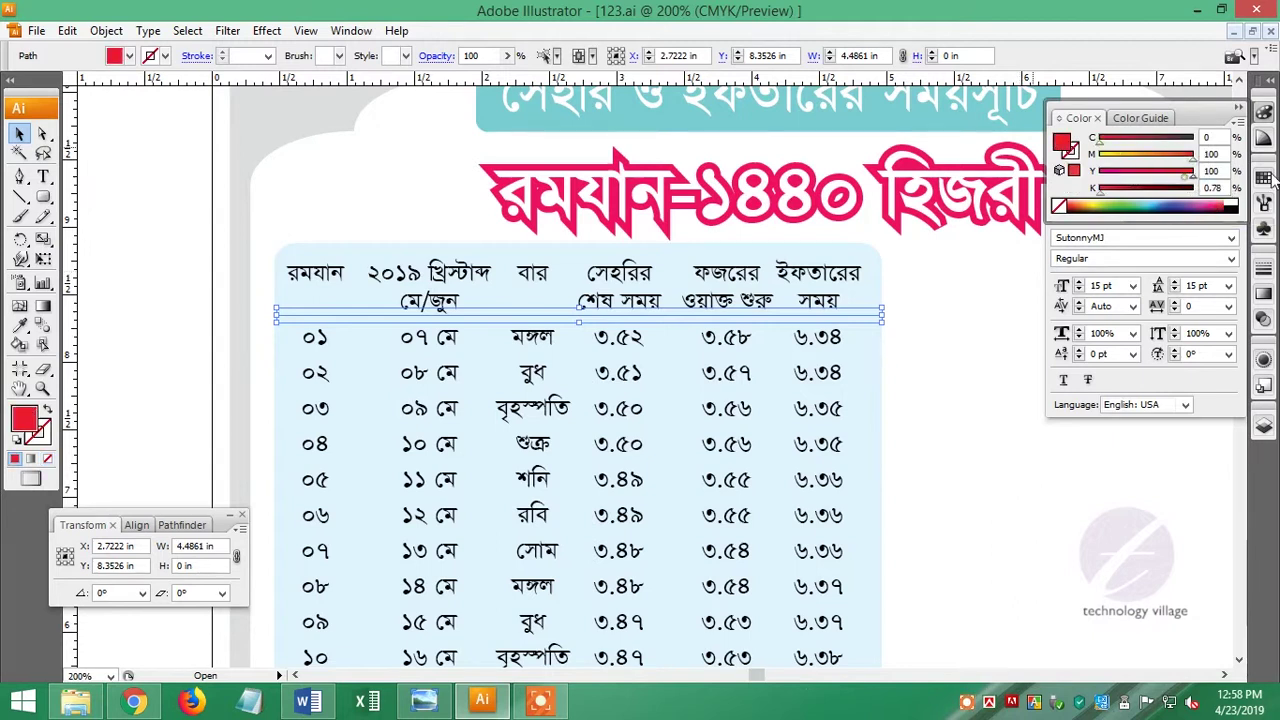
left_click(1072, 148)
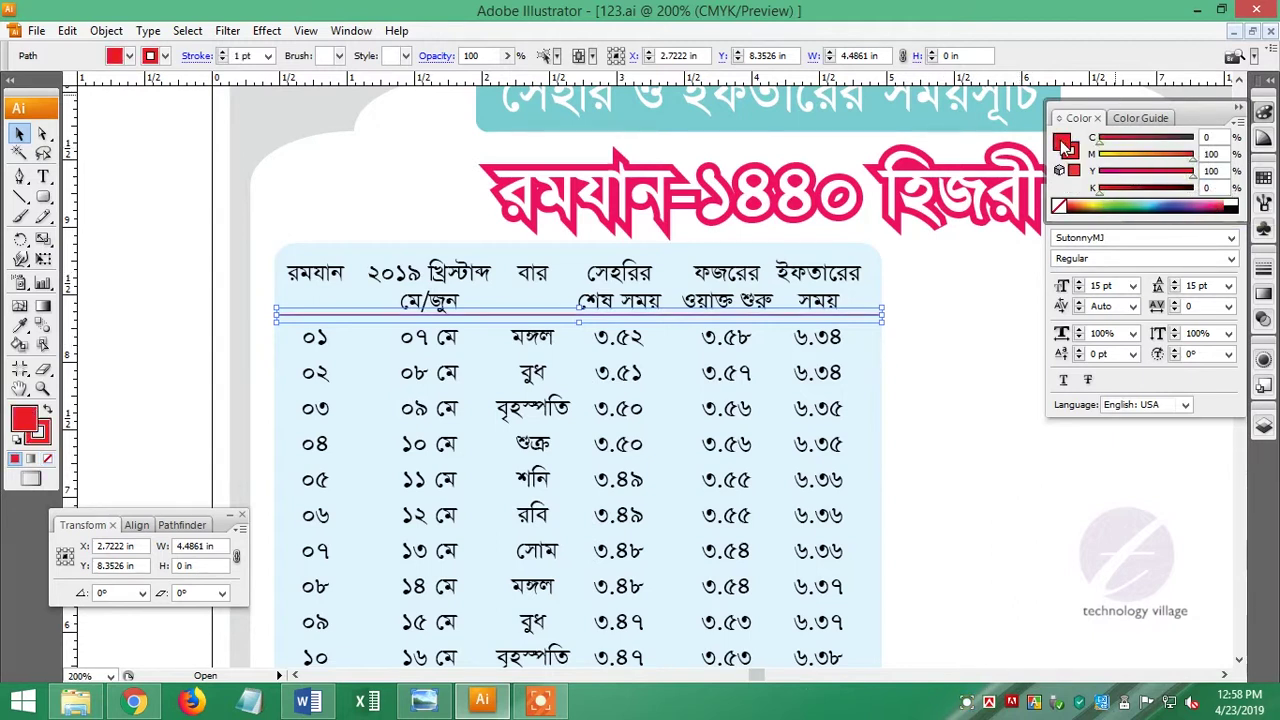
left_click(997, 343)
Lock the blue panel with Ctrl+2 and nudge the red line's left end to the panel edge.
left_click_drag(250, 308, 332, 360)
left_click(568, 380)
key("ctrl+2")
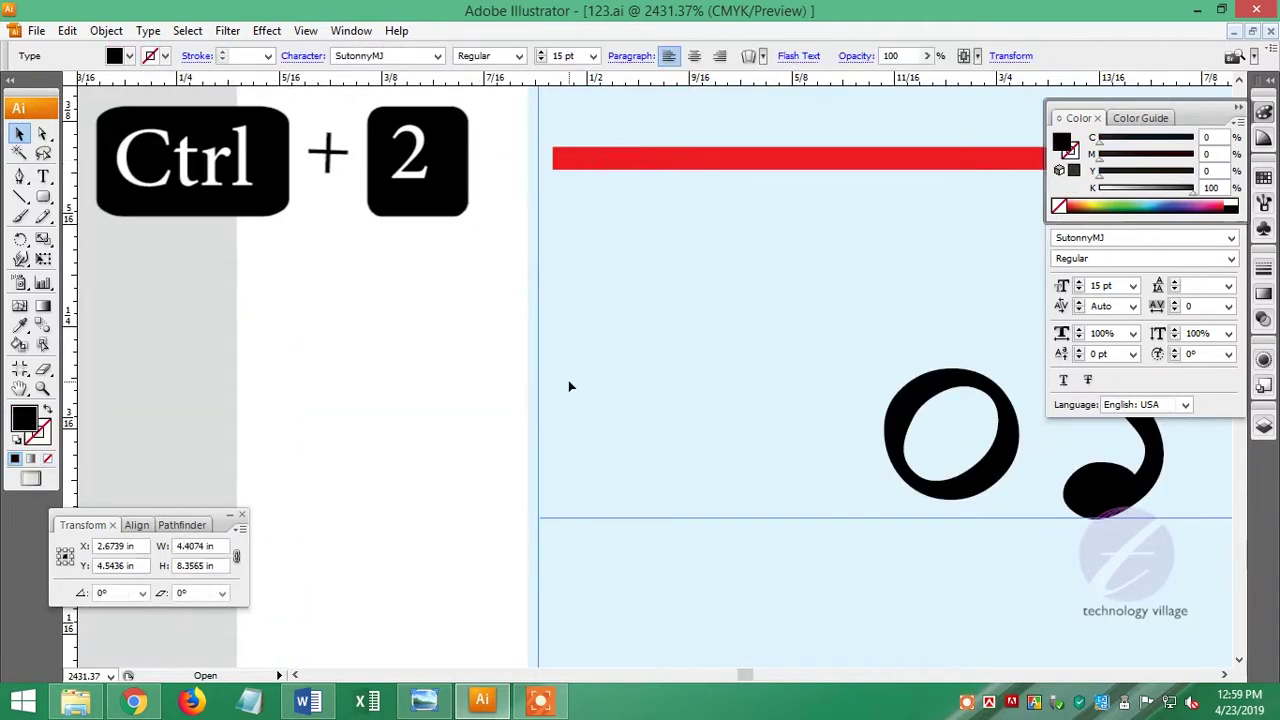
left_click(636, 173)
key("Left")
key("Left")
key("ctrl+k")
key("Return")
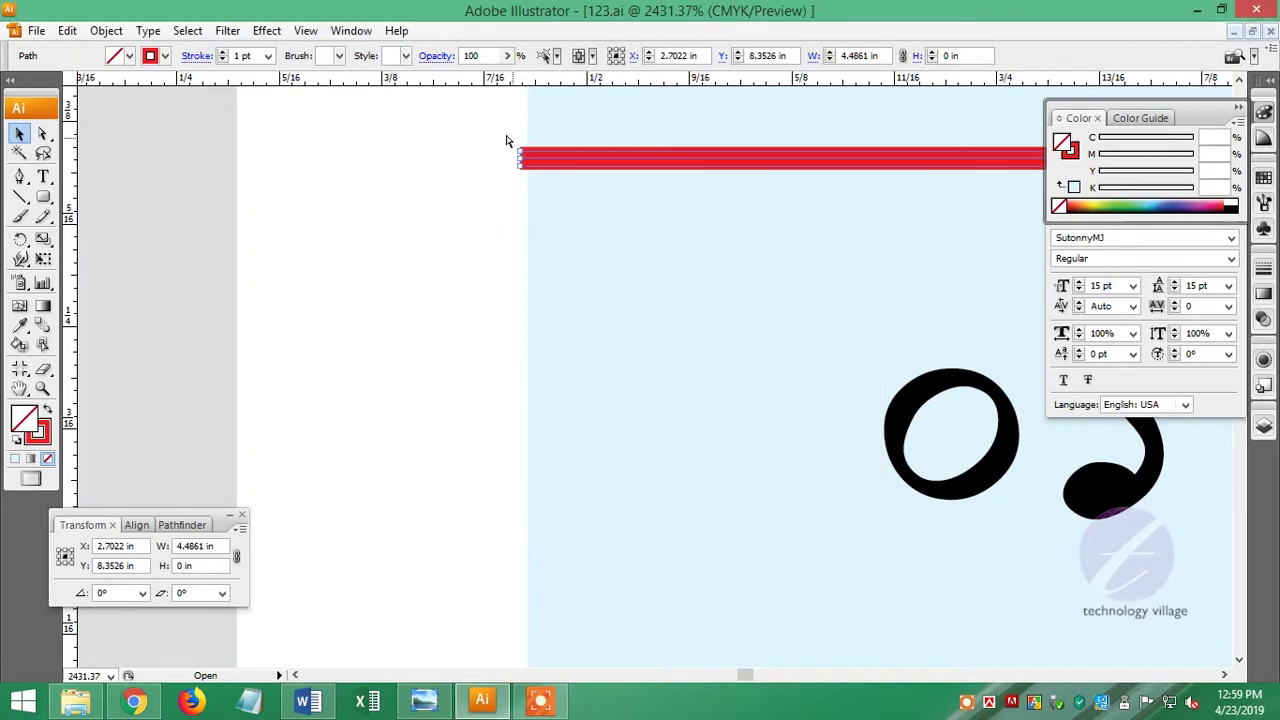
Extend the red line's right end to the panel's right edge.
left_click(510, 140, "ctrl")
left_click(690, 383)
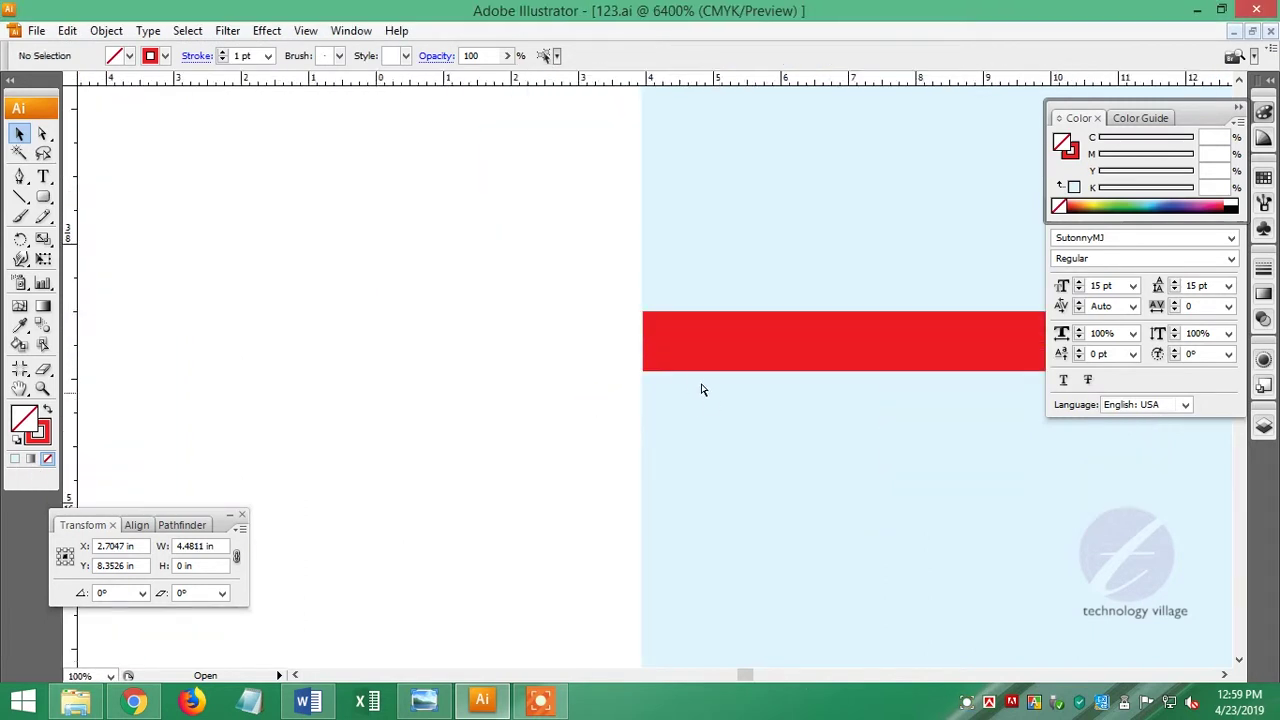
key("ctrl+1")
left_click(677, 323, "ctrl")
left_click(797, 432)
left_click_drag(797, 432, 848, 425)
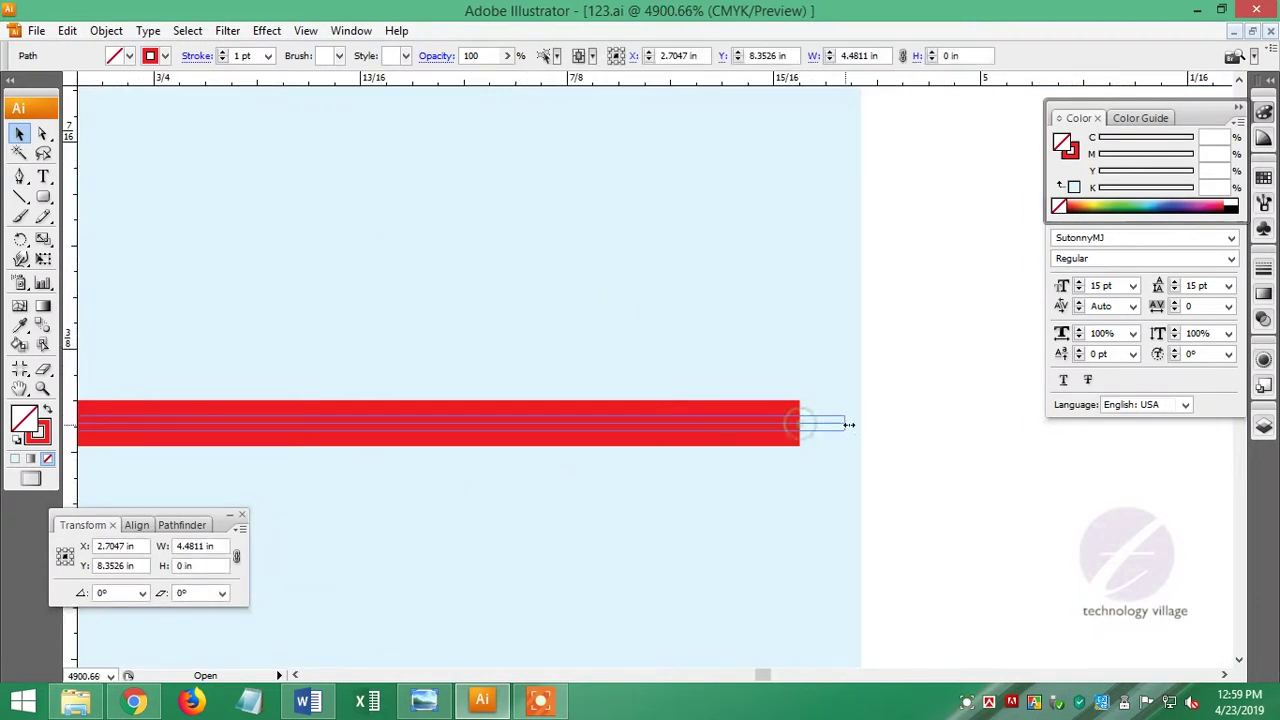
key("ctrl+1")
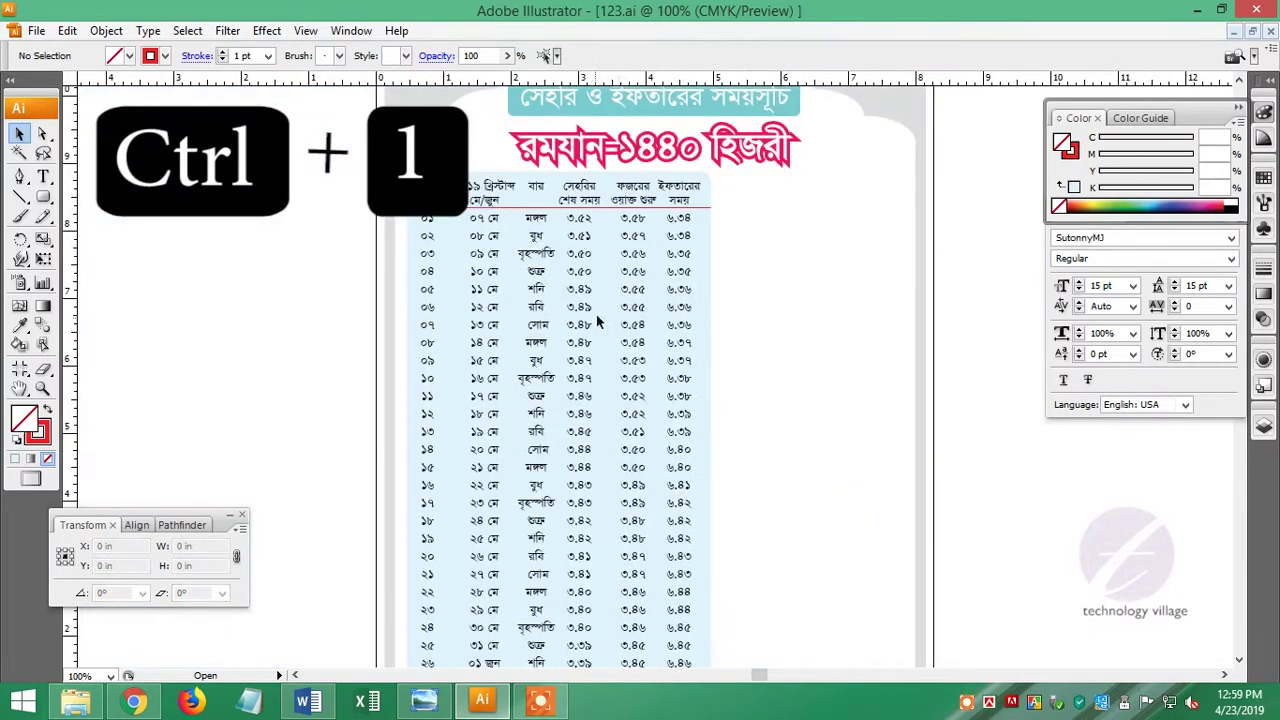
Alt-drag a copy of the red divider under the next row and repeat it with Ctrl+D.
key("ctrl+plus")
key("ctrl+plus")
key("ctrl+plus")
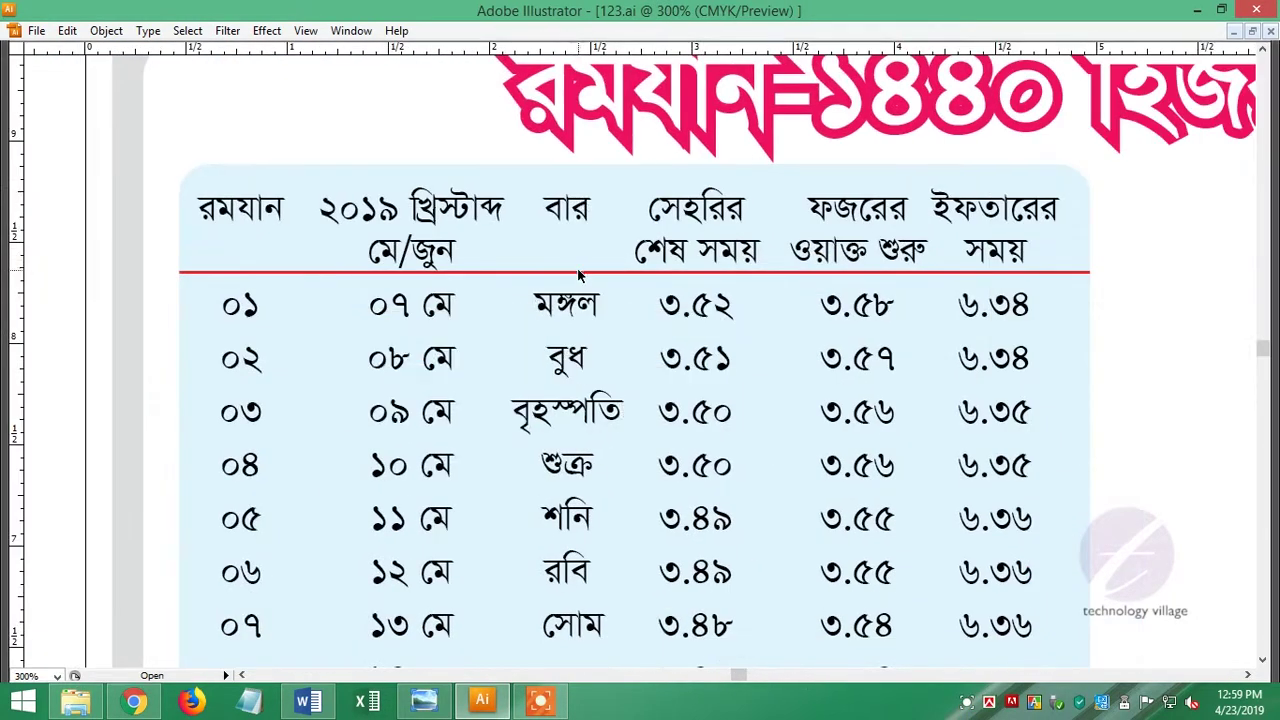
left_click(578, 274)
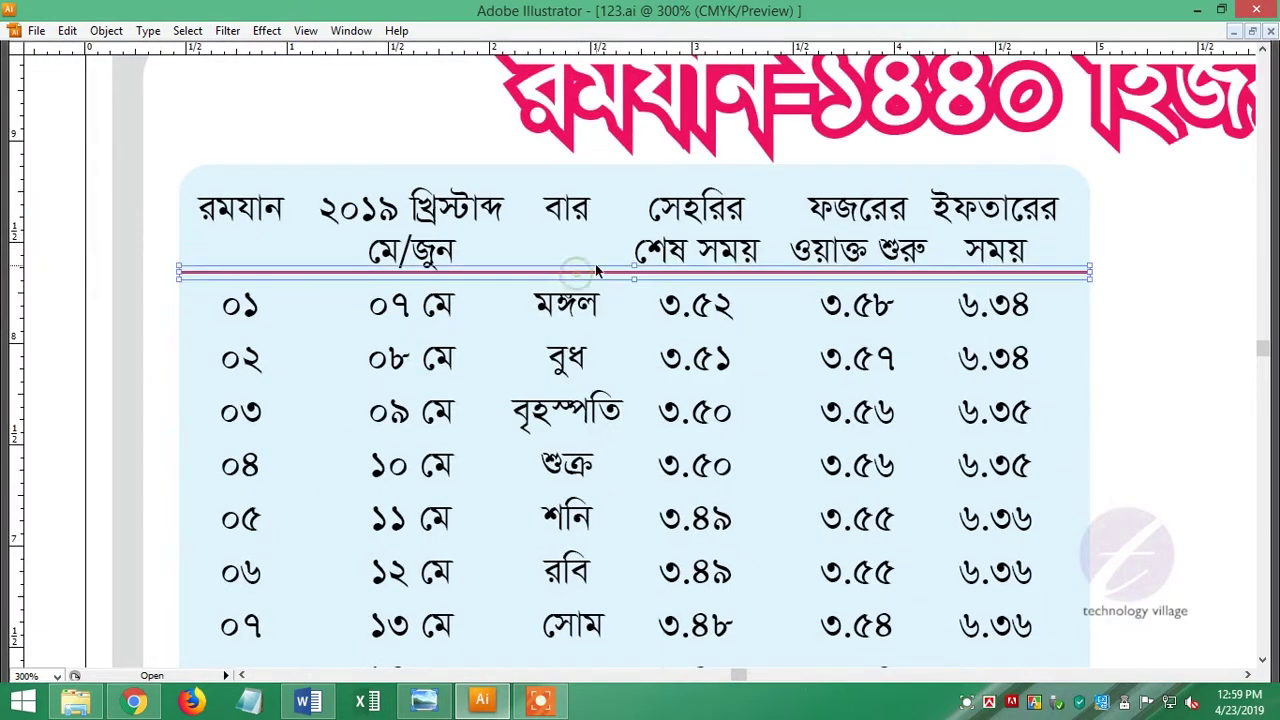
left_click_drag(578, 276, 567, 340)
key("ctrl+d")
scroll(570, 360, "down", 1)
key("ctrl+d")
key("ctrl+d")
Keep repeating the divider with Ctrl+D under each remaining row down to row ২৯.
key("ctrl+d")
scroll(760, 340, "down", 3)
scroll(960, 316, "down", 6)
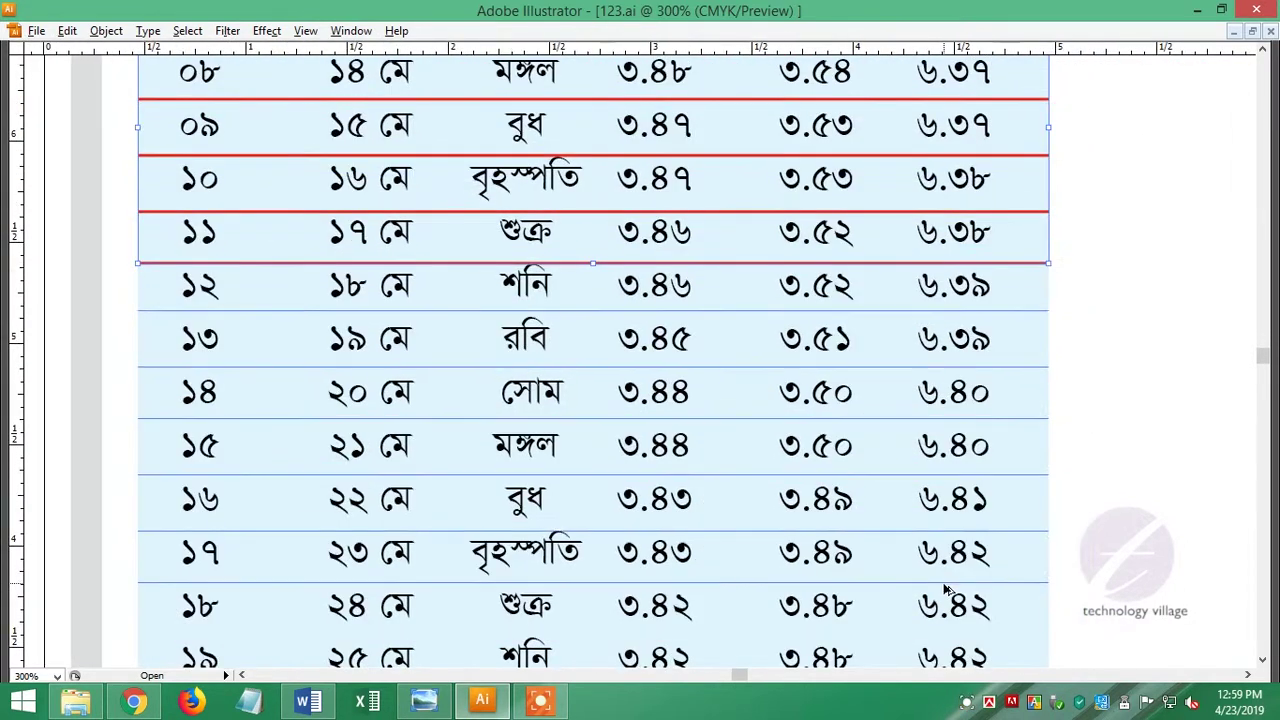
key("ctrl+d")
key("ctrl+d")
scroll(710, 467, "down", 3)
scroll(710, 467, "down", 3)
key("ctrl+d")
key("ctrl+d")
key("ctrl+d")
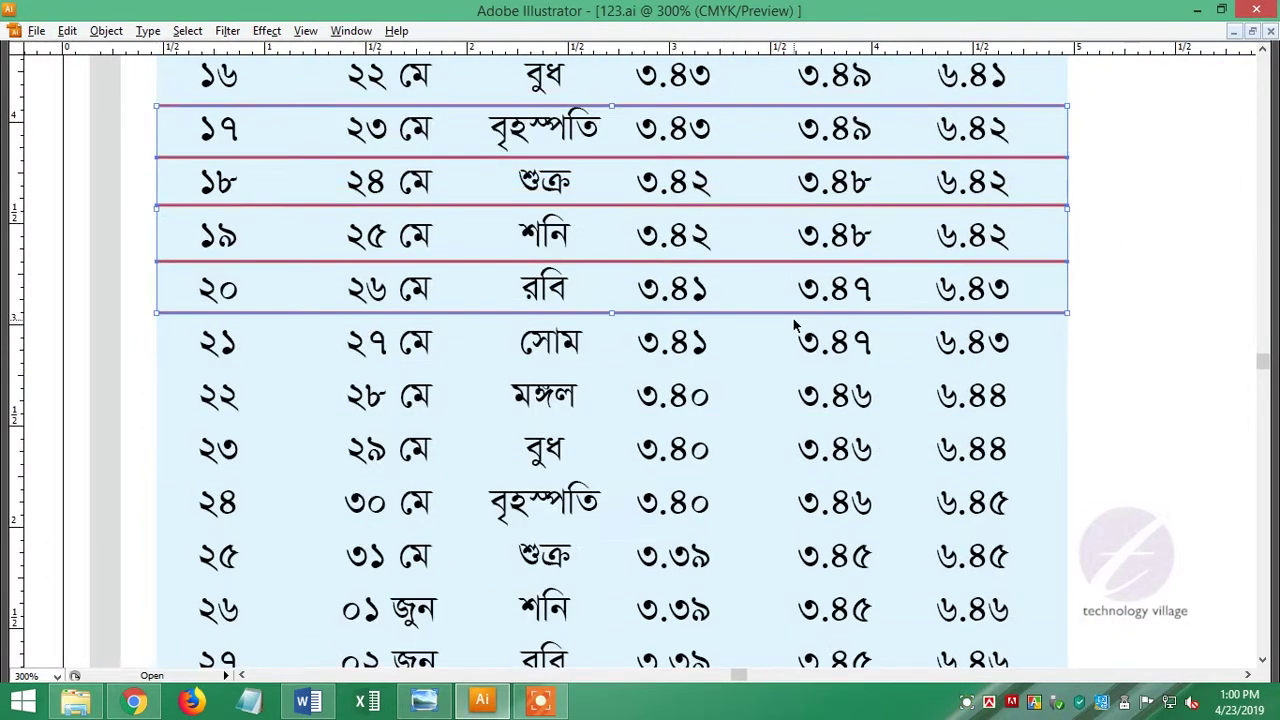
key("ctrl+d")
key("ctrl+d")
key("ctrl+d")
key("ctrl+d")
key("ctrl+d")
scroll(1007, 317, "down", 4)
key("ctrl+z")
key("ctrl+d")
key("ctrl+d")
key("ctrl+d")
key("ctrl+d")
key("ctrl+d")
Deselect and zoom out to view the whole lined timetable.
left_click(1128, 445)
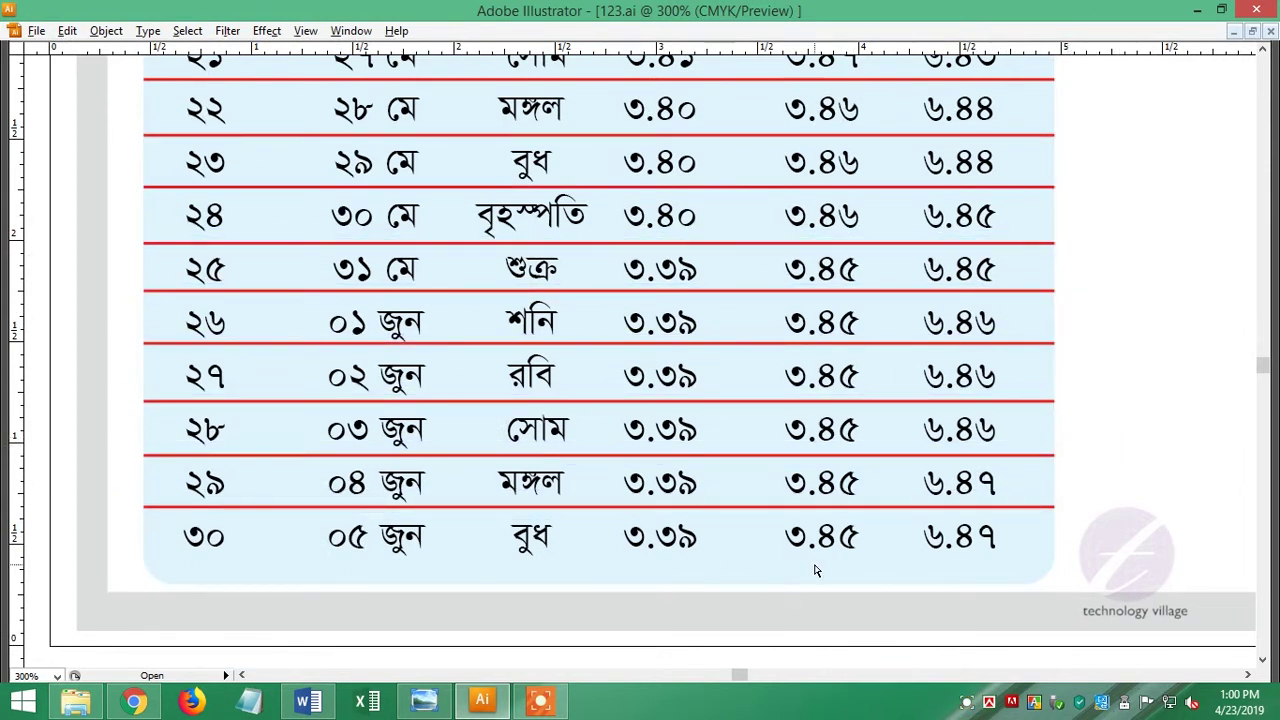
key("ctrl+a")
left_click(782, 645)
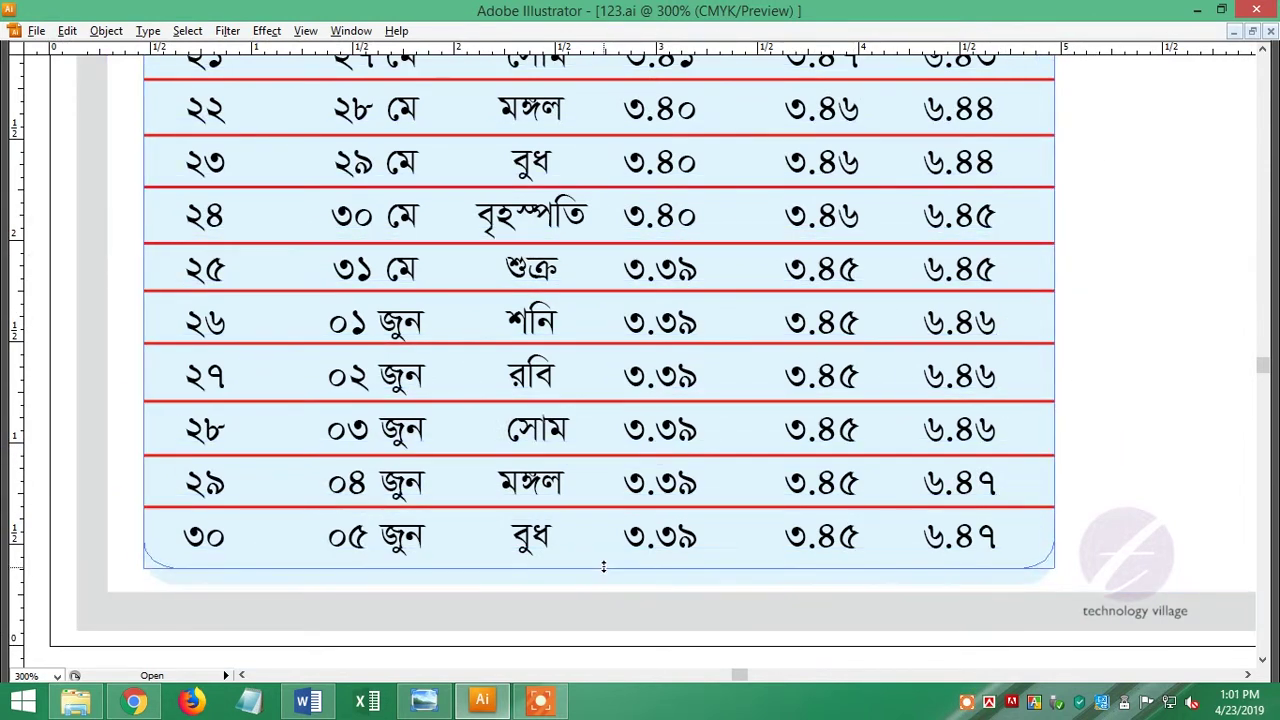
key("ctrl+1")
left_click(689, 220)
left_click(703, 274)
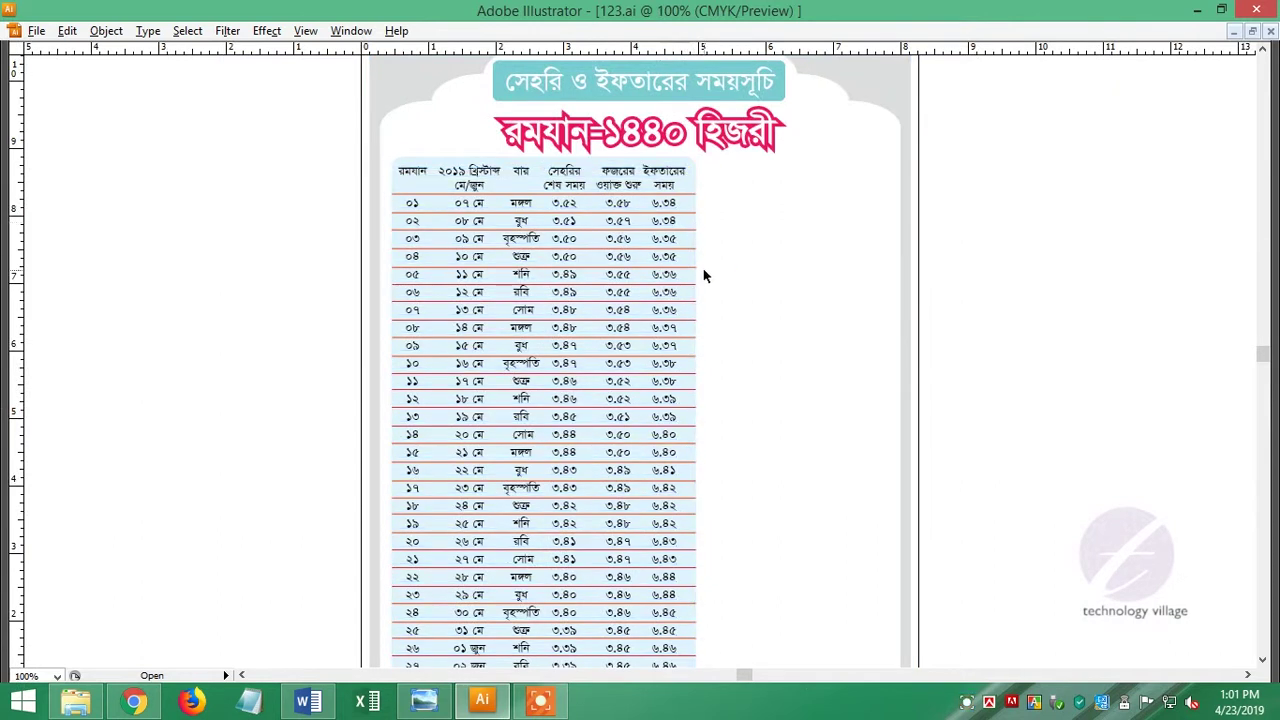
Draw a vertical line down the table with a red (100% magenta) stroke.
key("Tab")
left_click(1263, 112)
left_click(1213, 200)
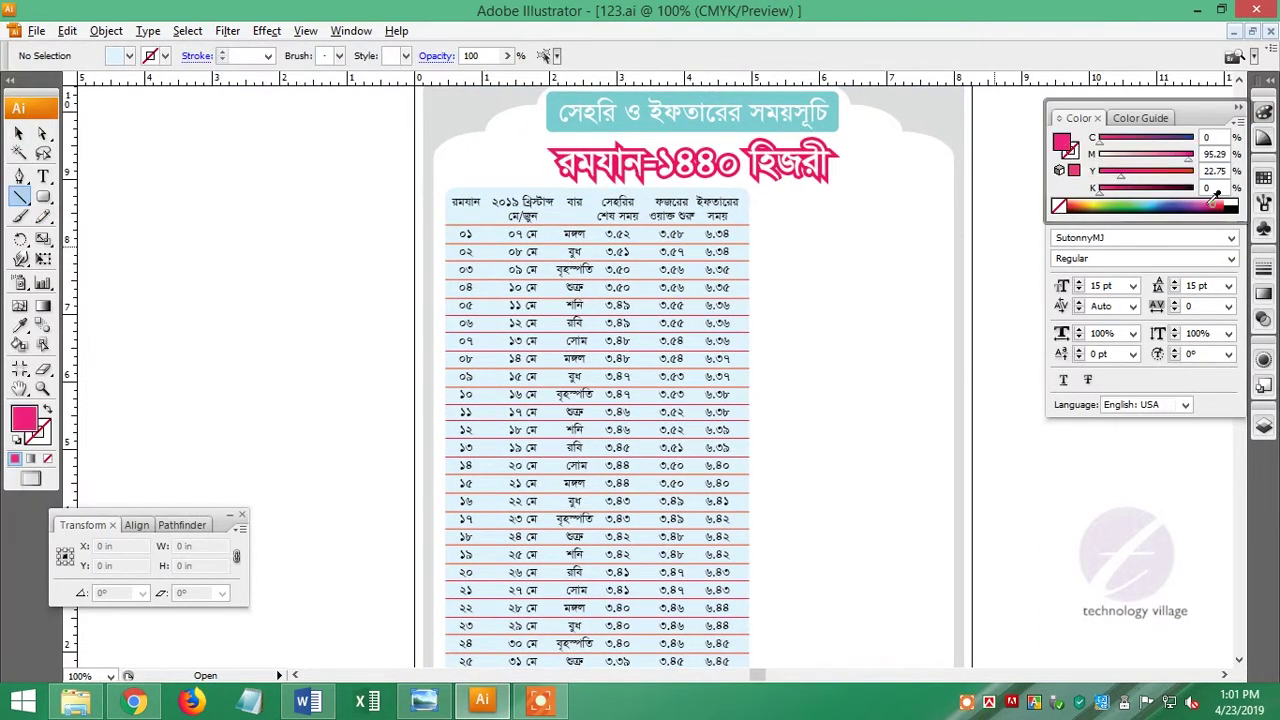
left_click_drag(1181, 162, 1195, 162)
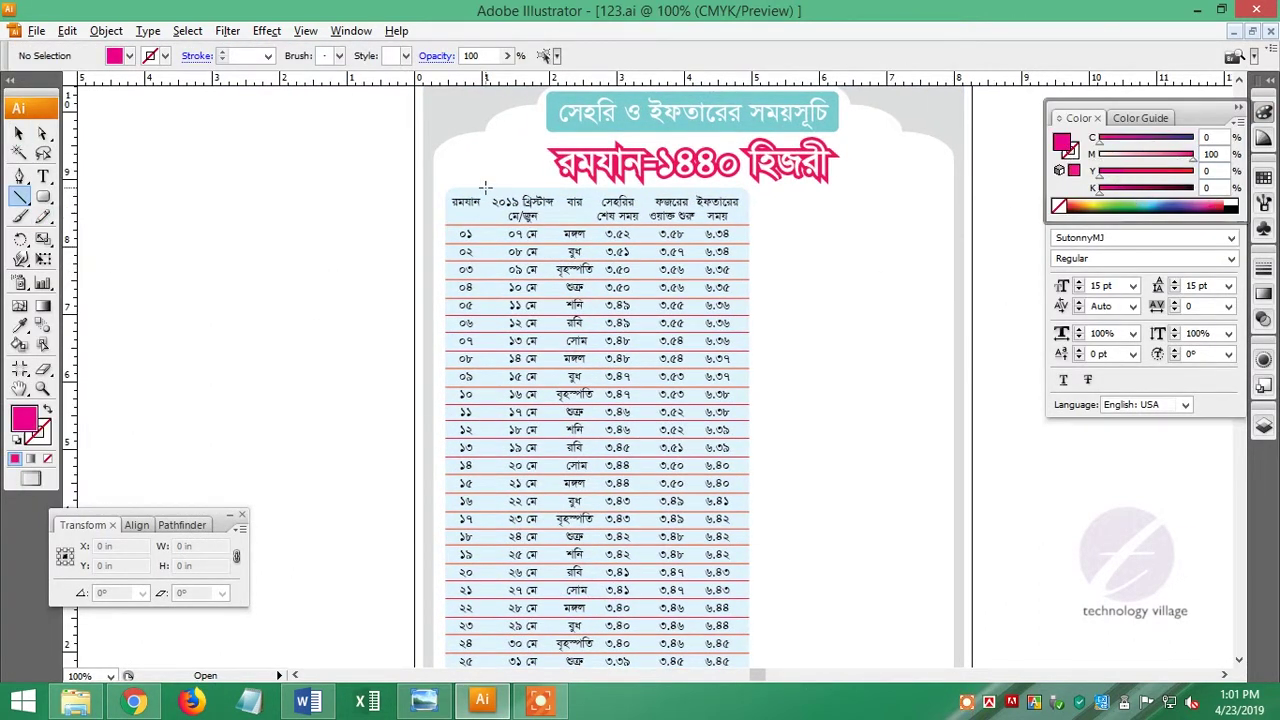
left_click_drag(484, 188, 485, 606)
left_click(18, 133)
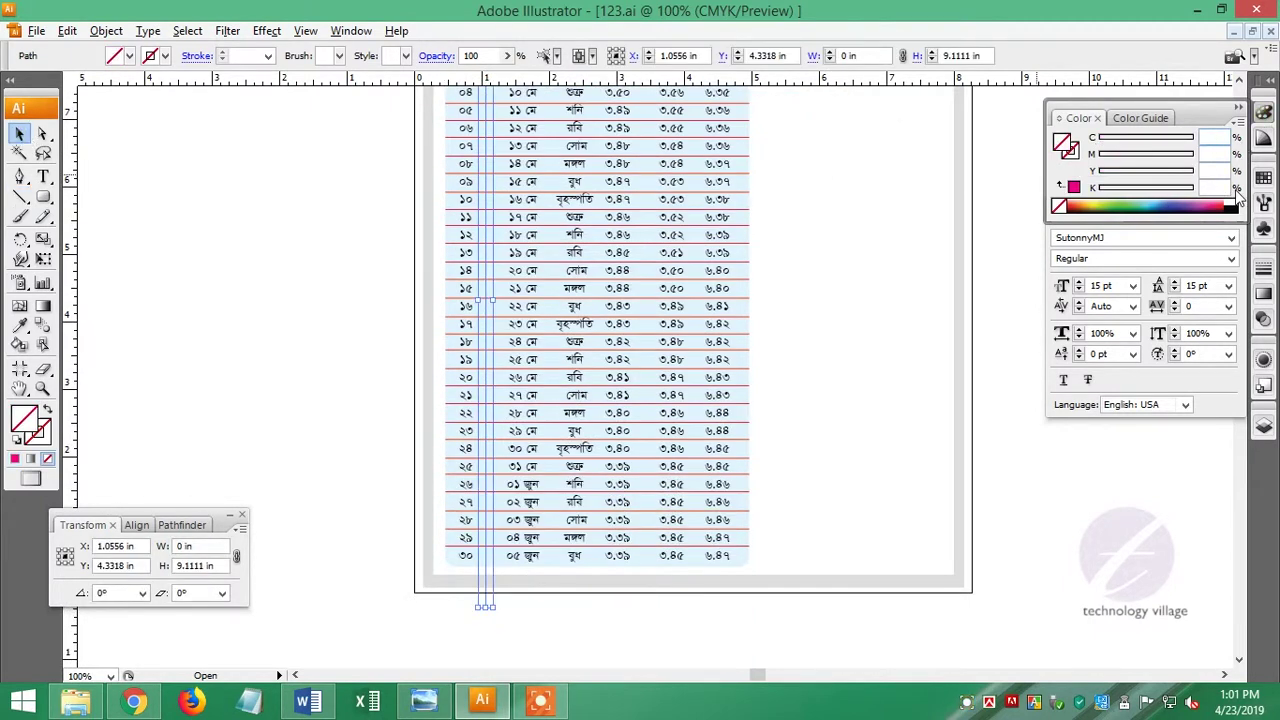
key("comma")
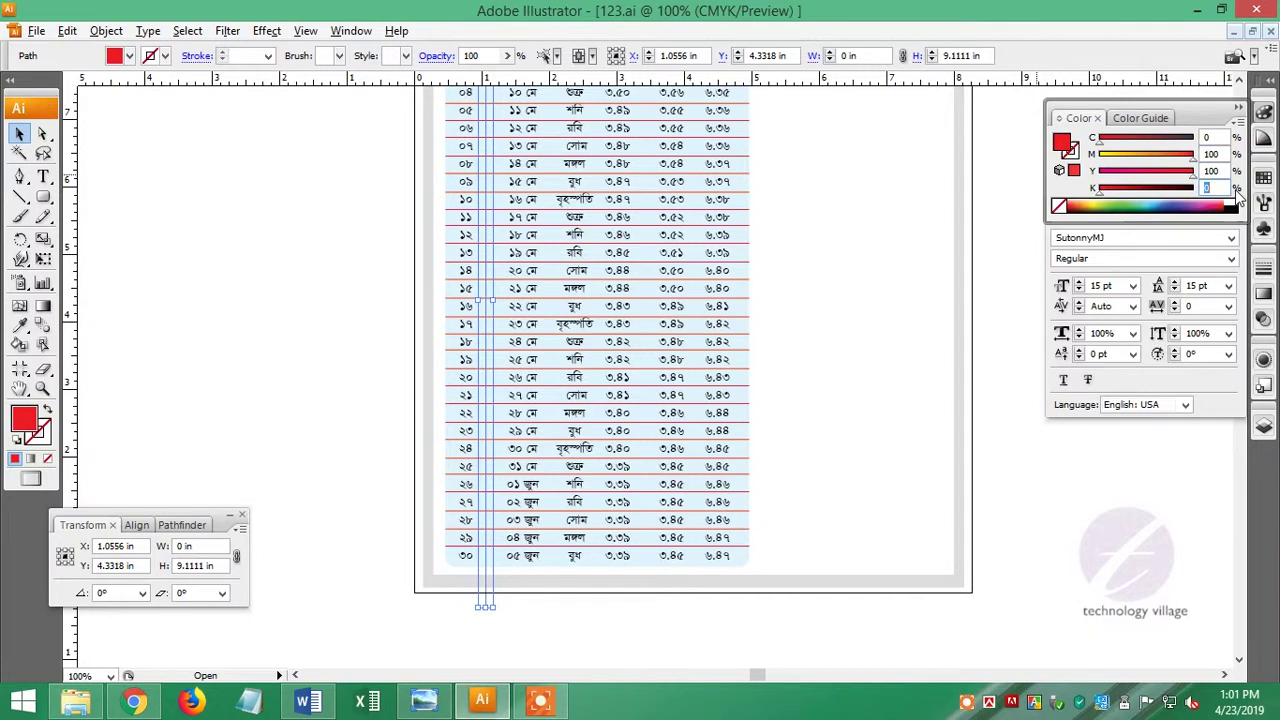
left_click(1072, 143)
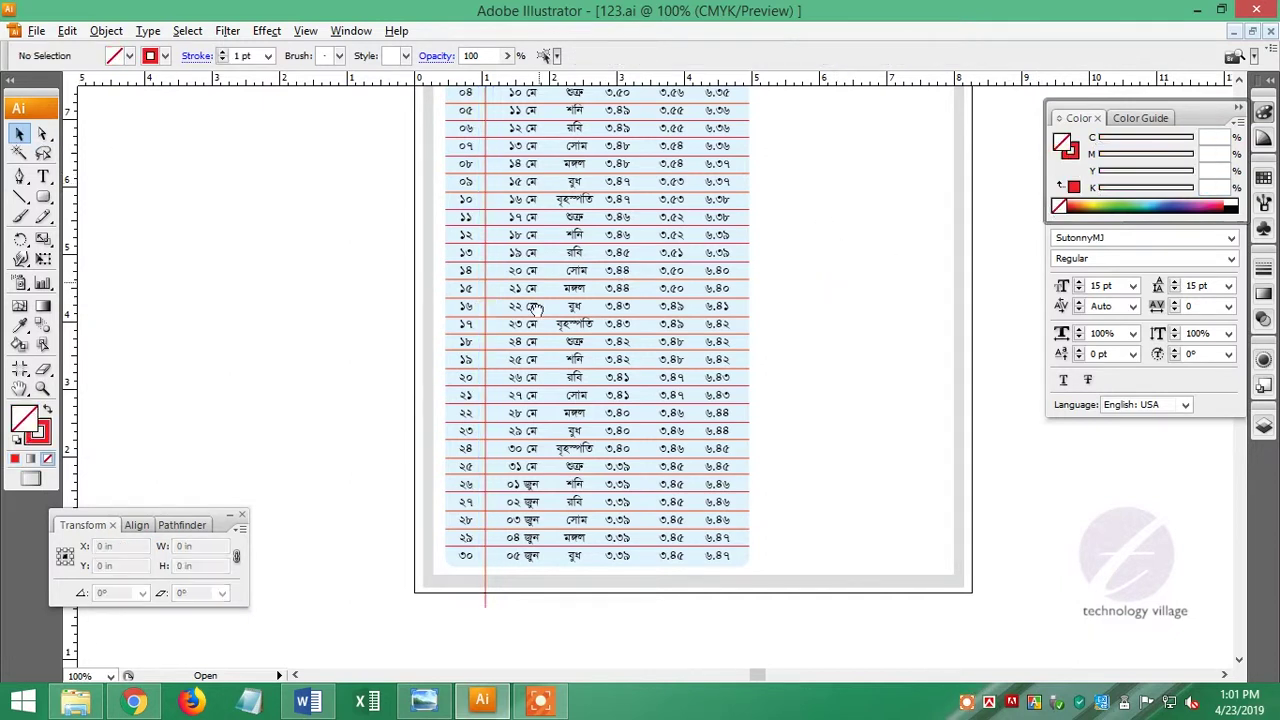
Reselect the vertical line and nudge it slightly right onto the first column boundary.
scroll(571, 277, "up", 5)
scroll(738, 398, "up", 4)
left_click(777, 329)
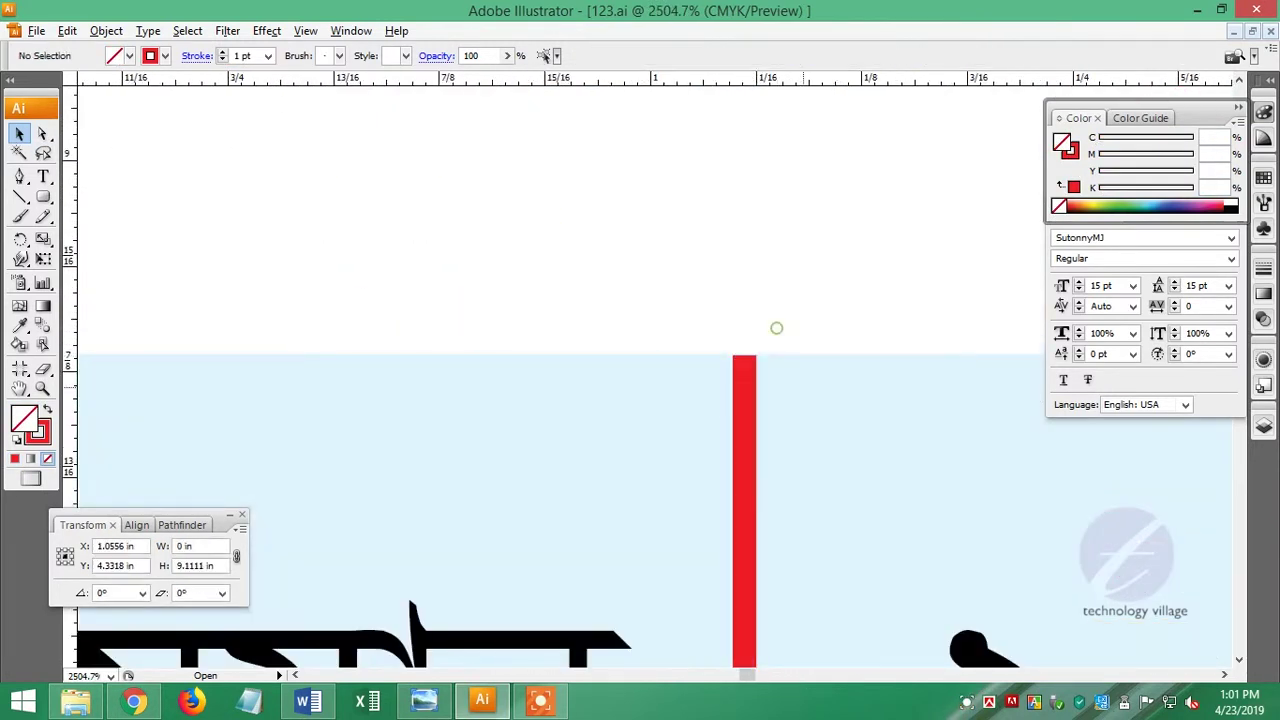
key("ctrl+1")
scroll(670, 540, "up", 4)
left_click(666, 536)
scroll(666, 530, "up", 4)
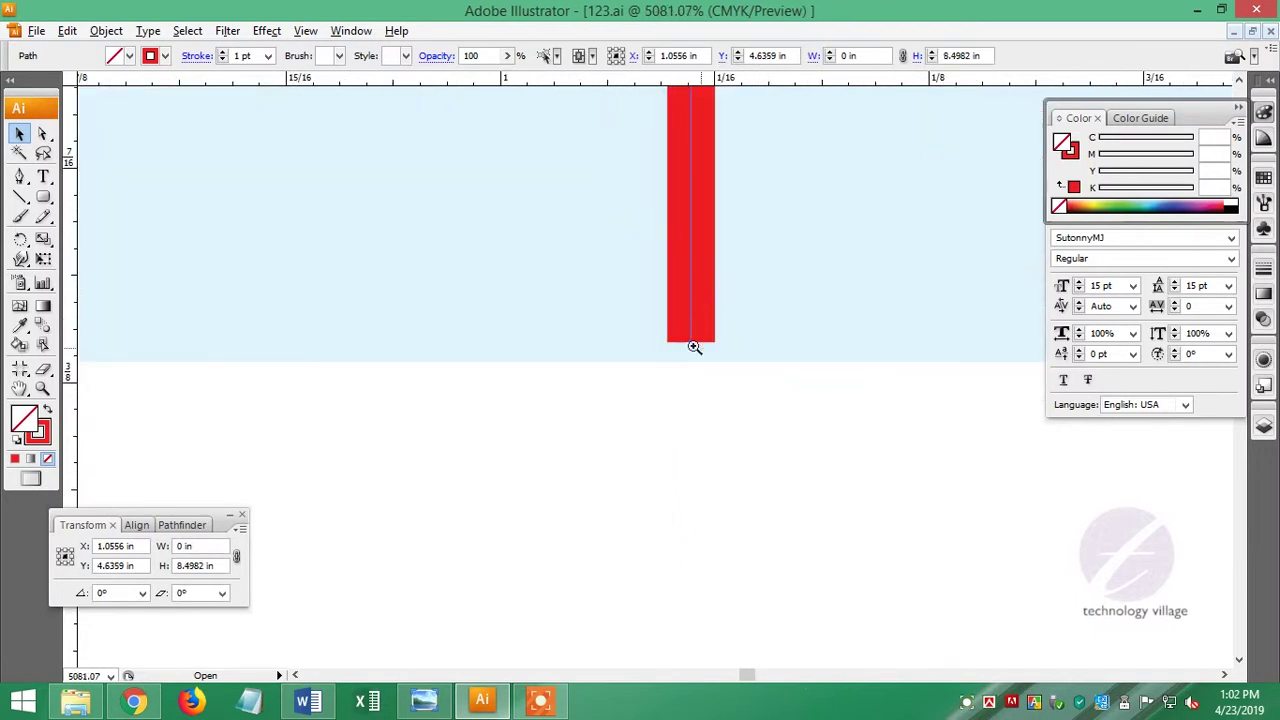
left_click(733, 452)
key("ctrl+1")
left_click(515, 192)
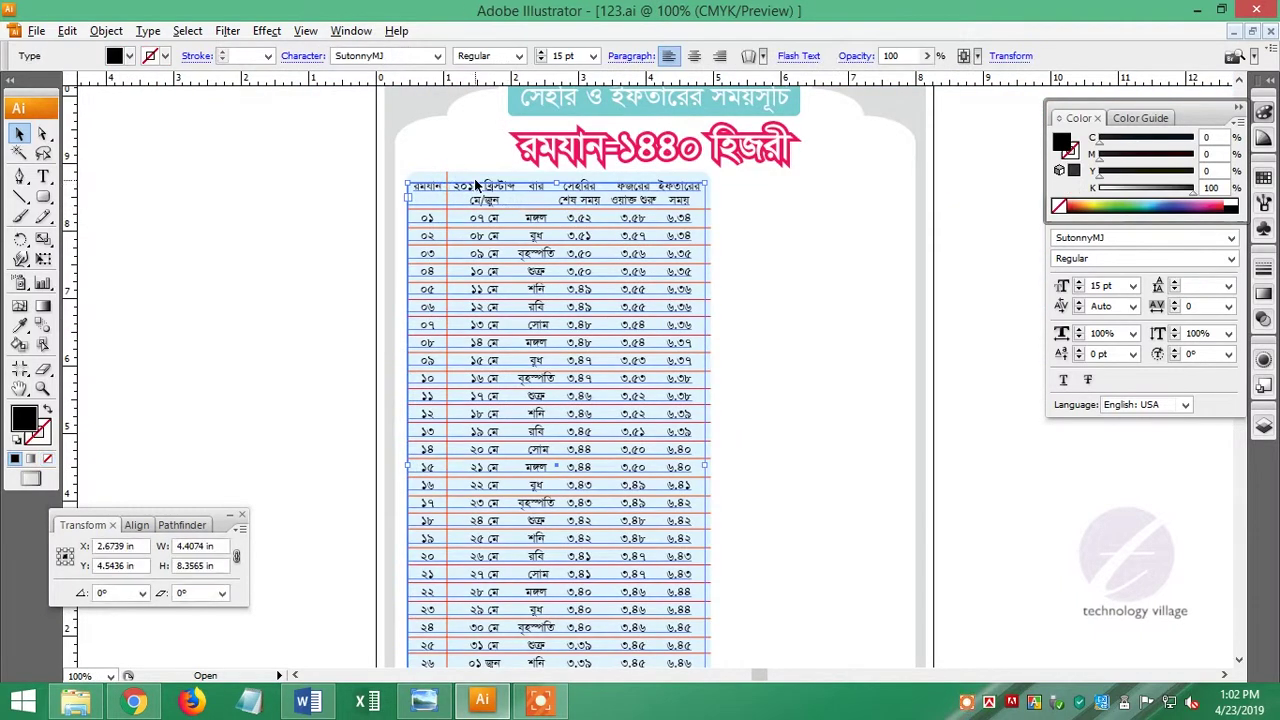
key("Right")
key("Right")
key("Right")
key("ctrl+equal")
key("ctrl+equal")
key("ctrl+equal")
Copy the line onto each remaining column boundary with Alt-drag and Ctrl+D, then select all table text.
scroll(651, 362, "up", 5)
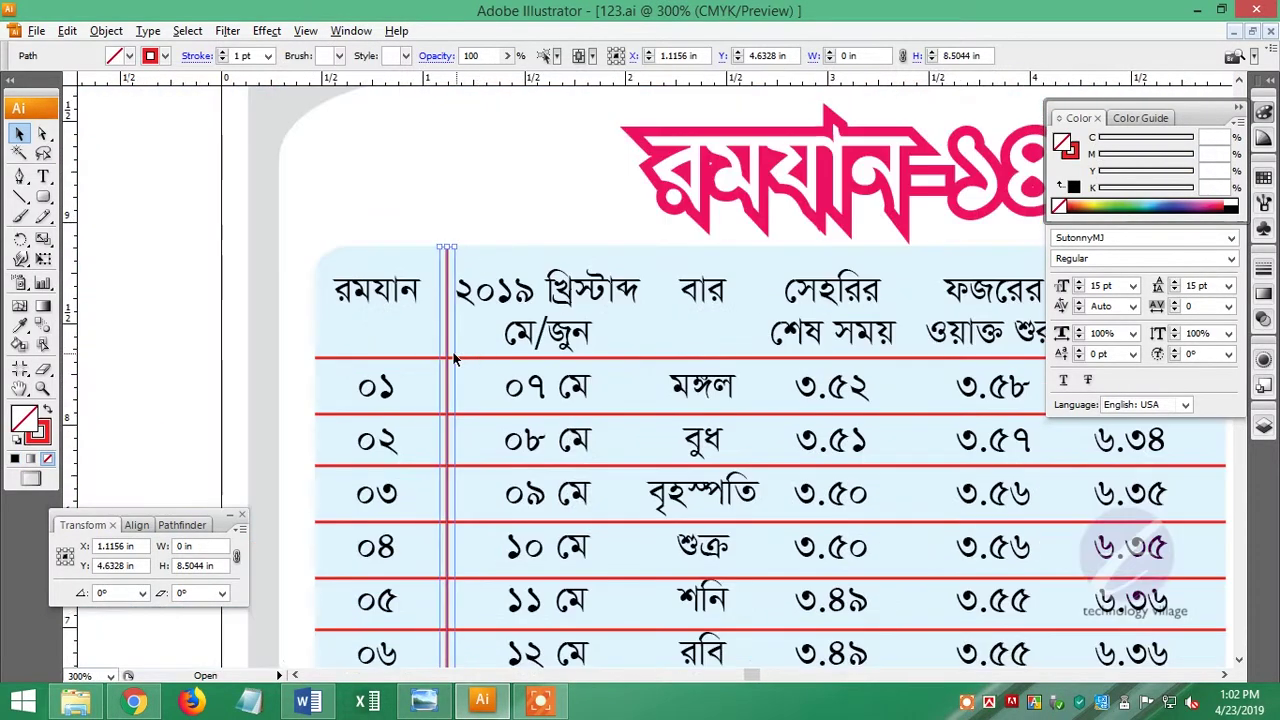
scroll(651, 362, "right", 3)
left_click_drag(437, 400, 565, 413)
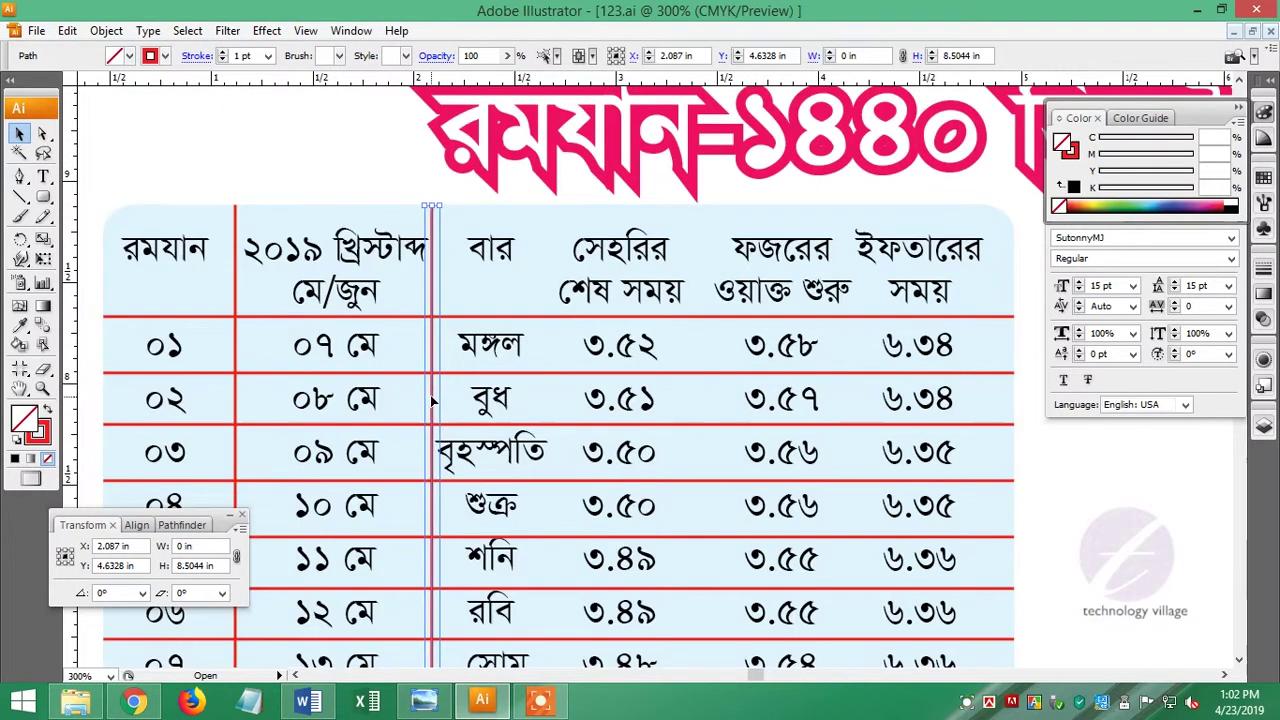
key("ctrl+d")
key("ctrl+d")
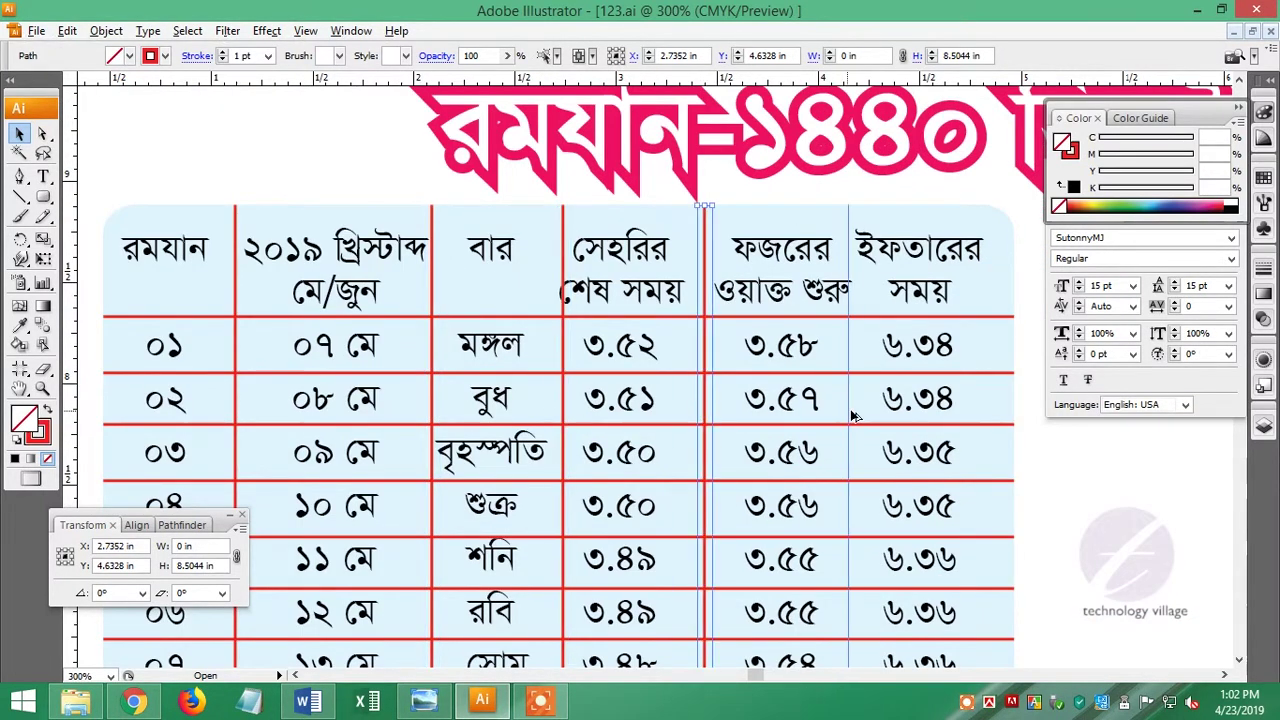
key("ctrl+a")
key("t")
key("ctrl+a")
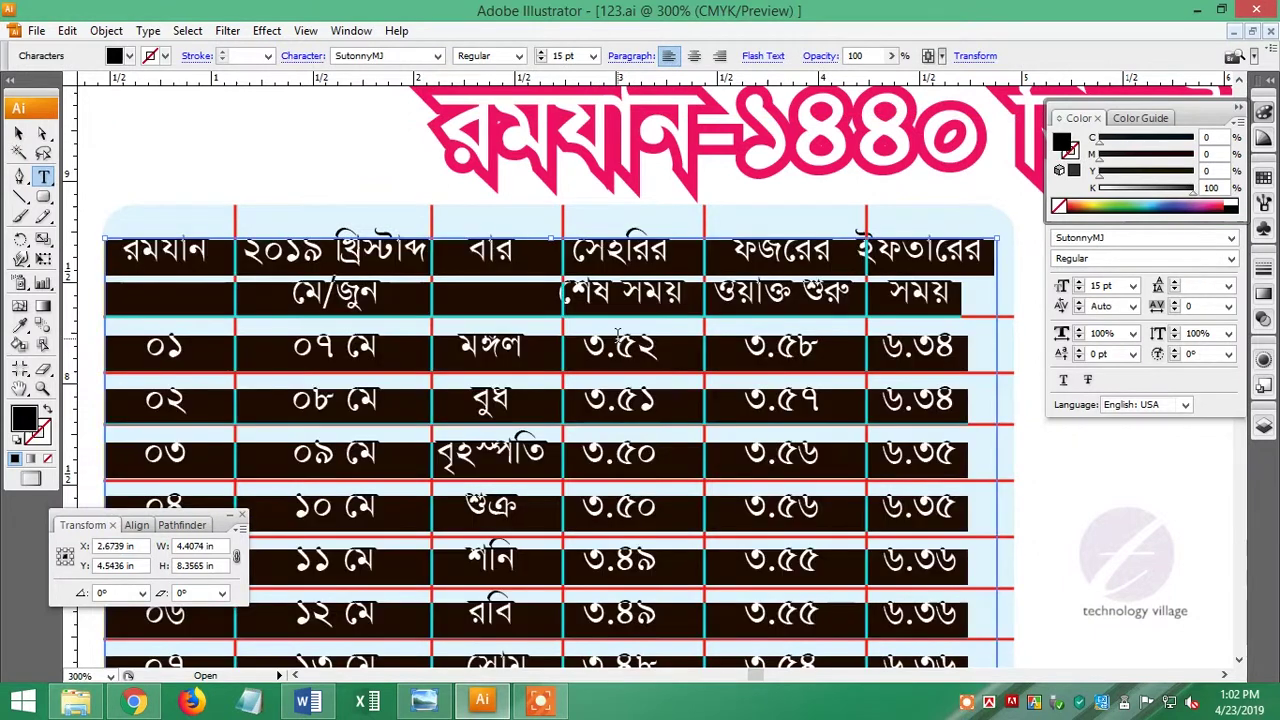
Drag the tab stops right so each column's entries sit centred between the red rules.
left_click(351, 30)
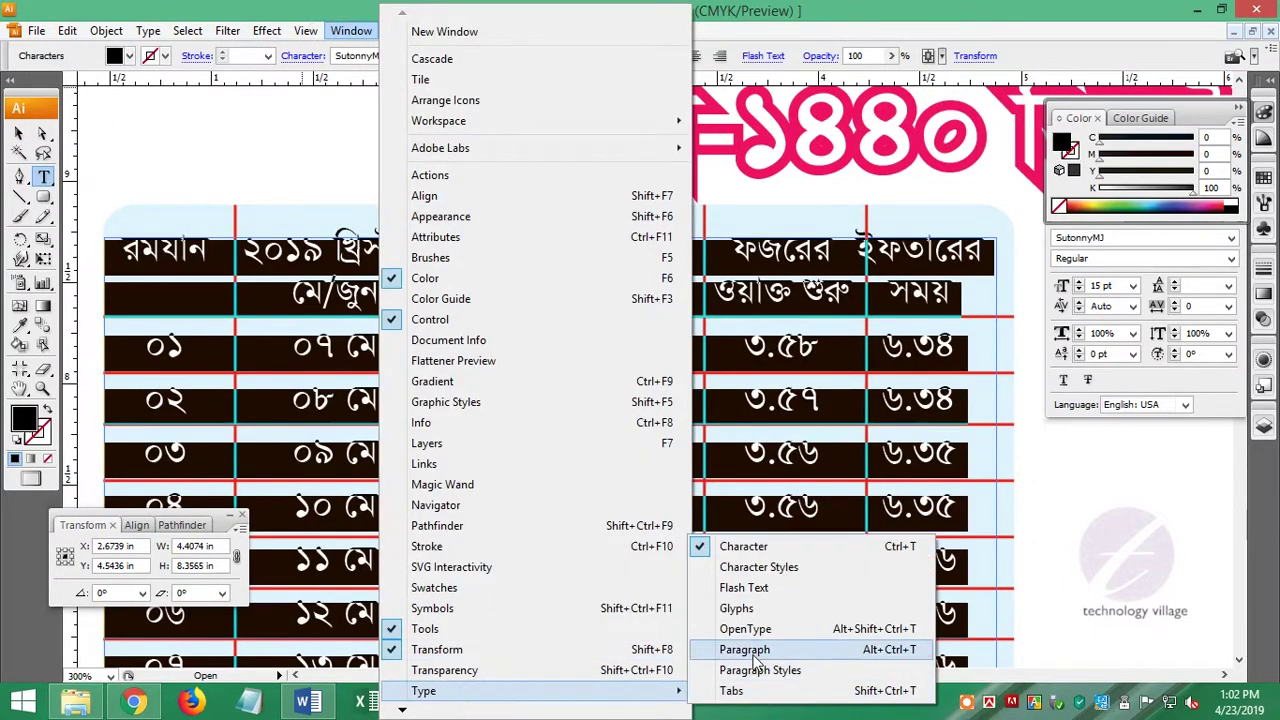
left_click(760, 689)
left_click_drag(916, 208, 933, 205)
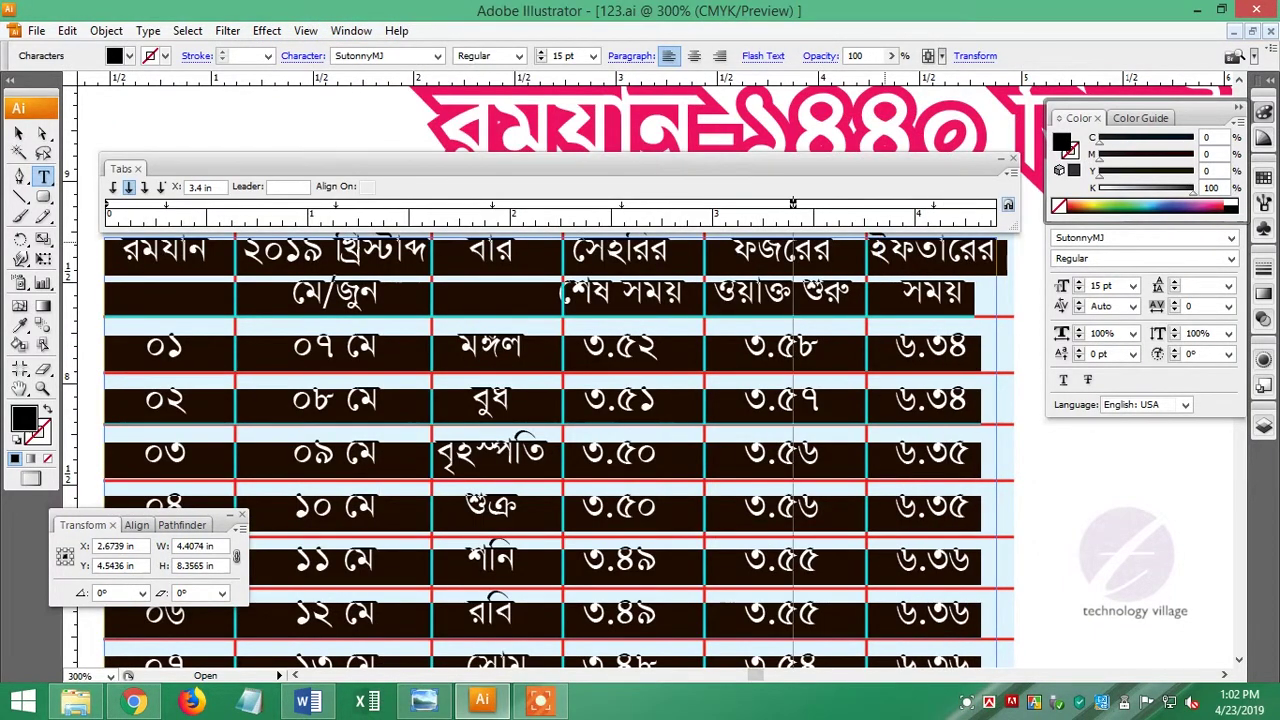
left_click_drag(621, 205, 633, 205)
left_click_drag(491, 205, 500, 205)
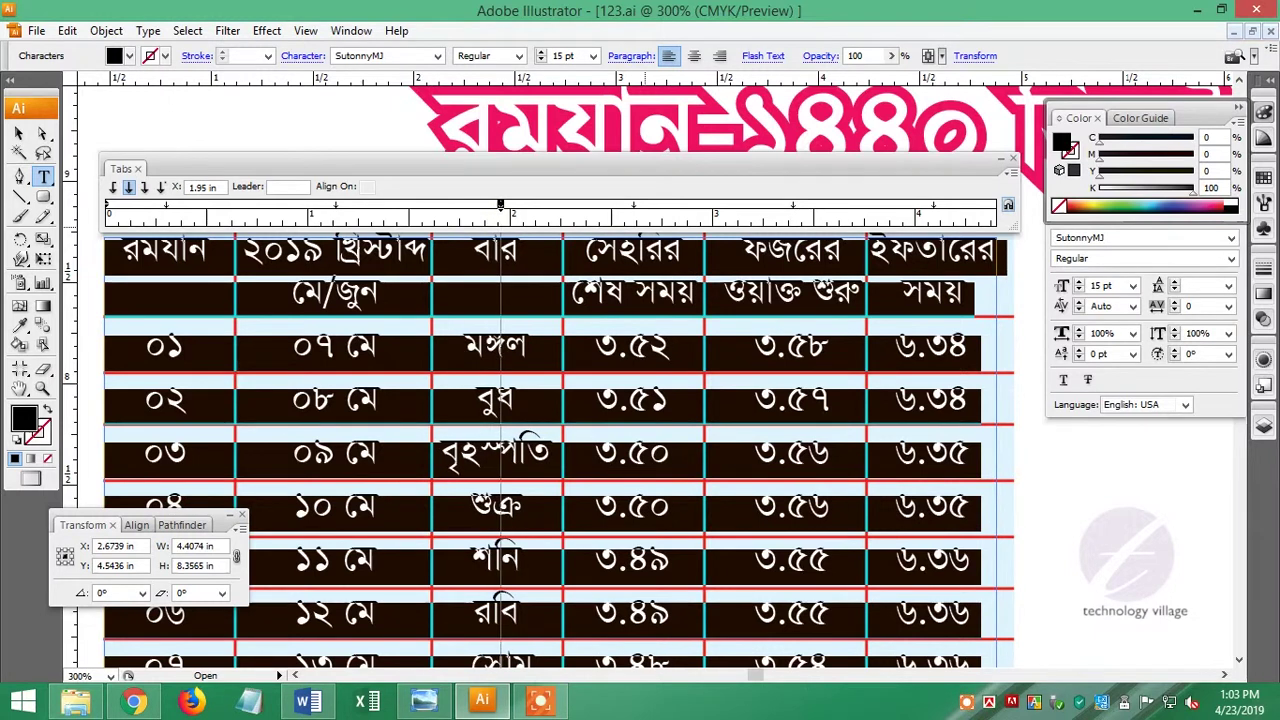
left_click_drag(633, 205, 637, 205)
left_click_drag(793, 205, 797, 205)
left_click_drag(933, 205, 938, 205)
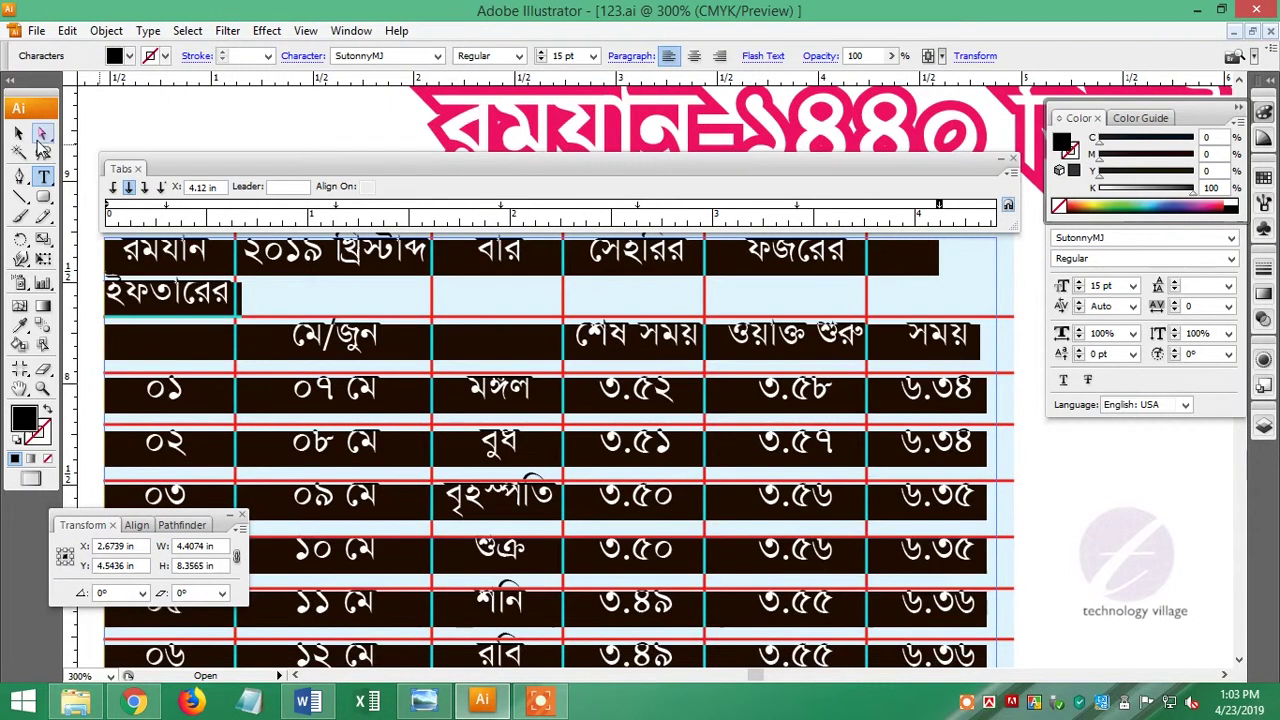
left_click(18, 133)
left_click(1013, 158)
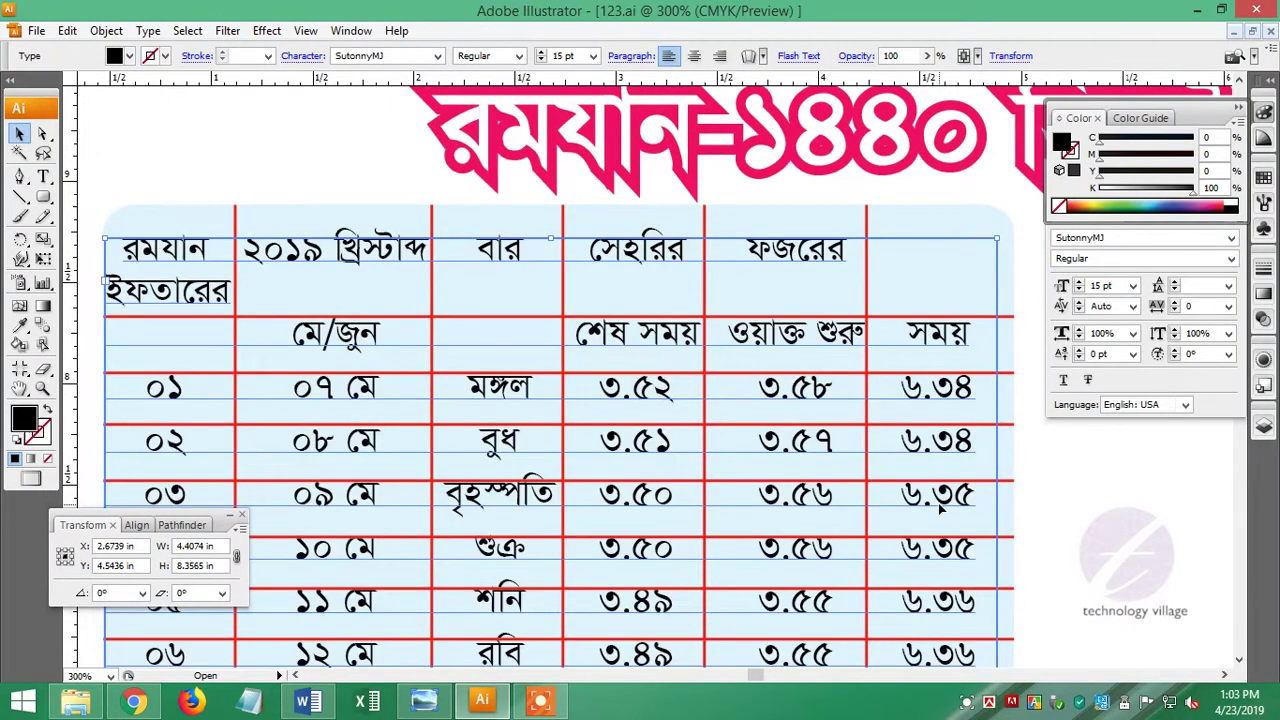
Zoom out, select the background shape, and bring the title and table top into view.
key("ctrl+minus")
key("ctrl+minus")
scroll(855, 600, "down", 5)
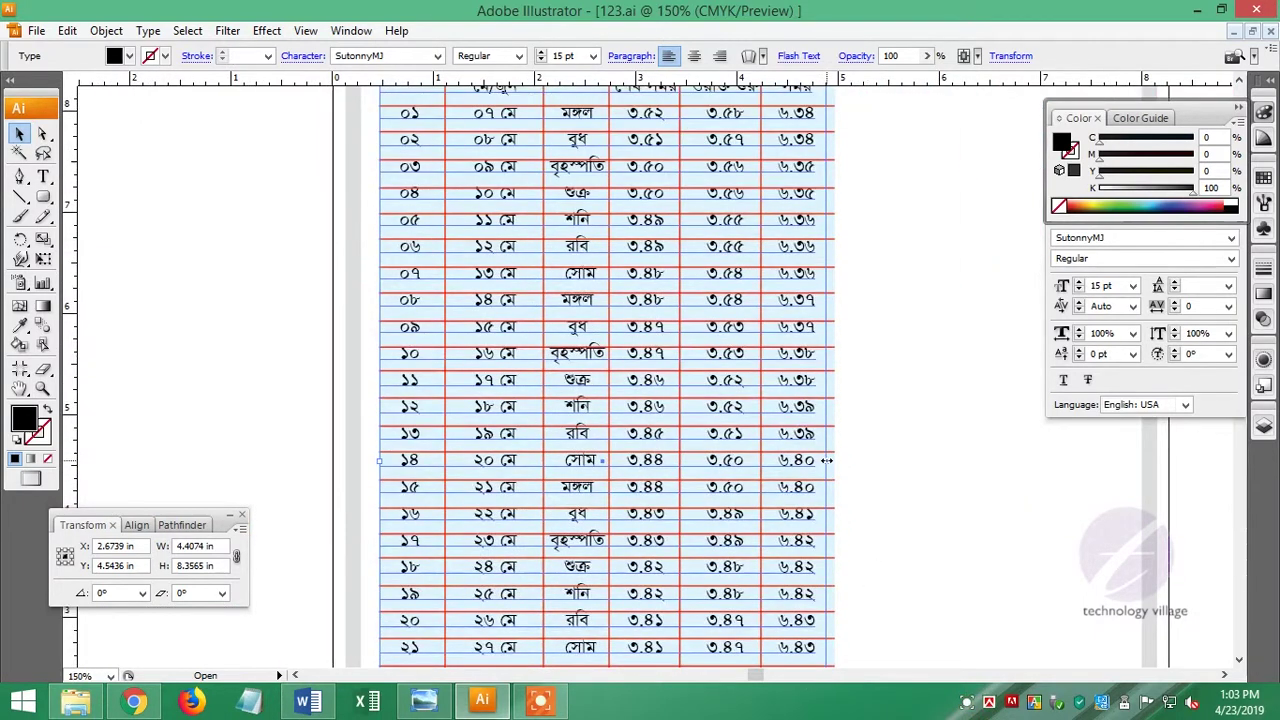
left_click(887, 483)
left_click_drag(817, 180, 837, 360)
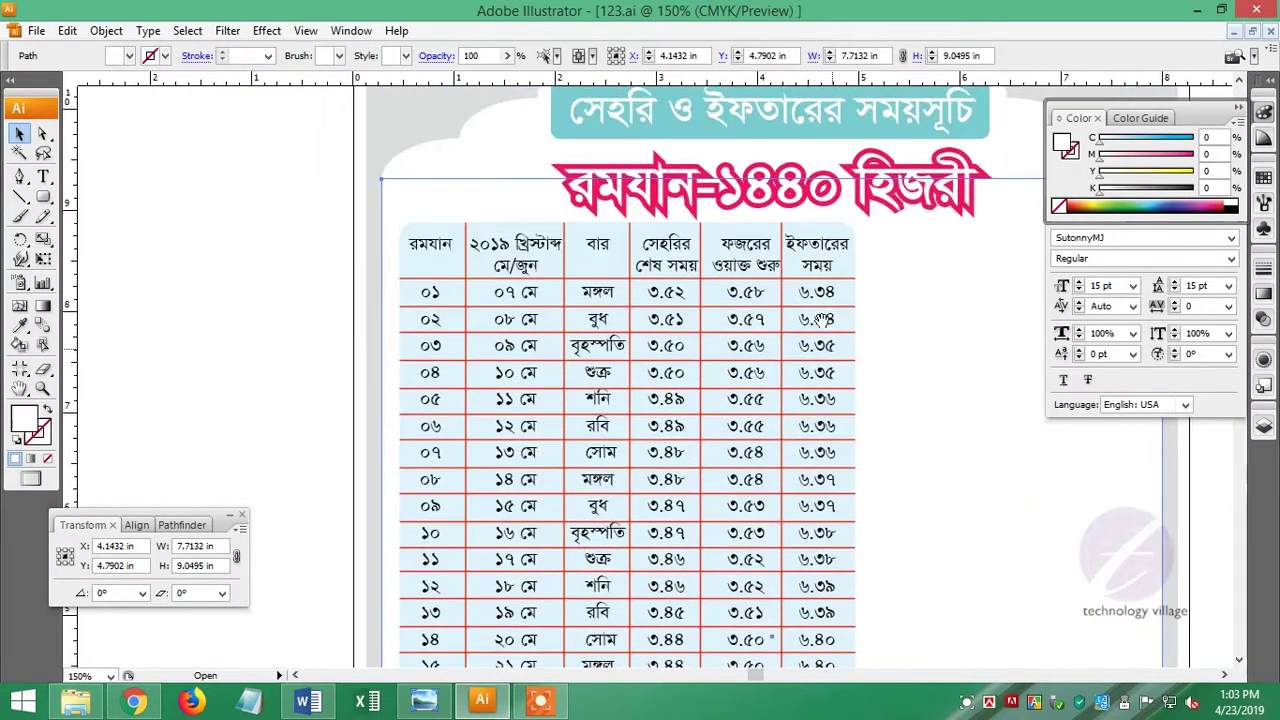
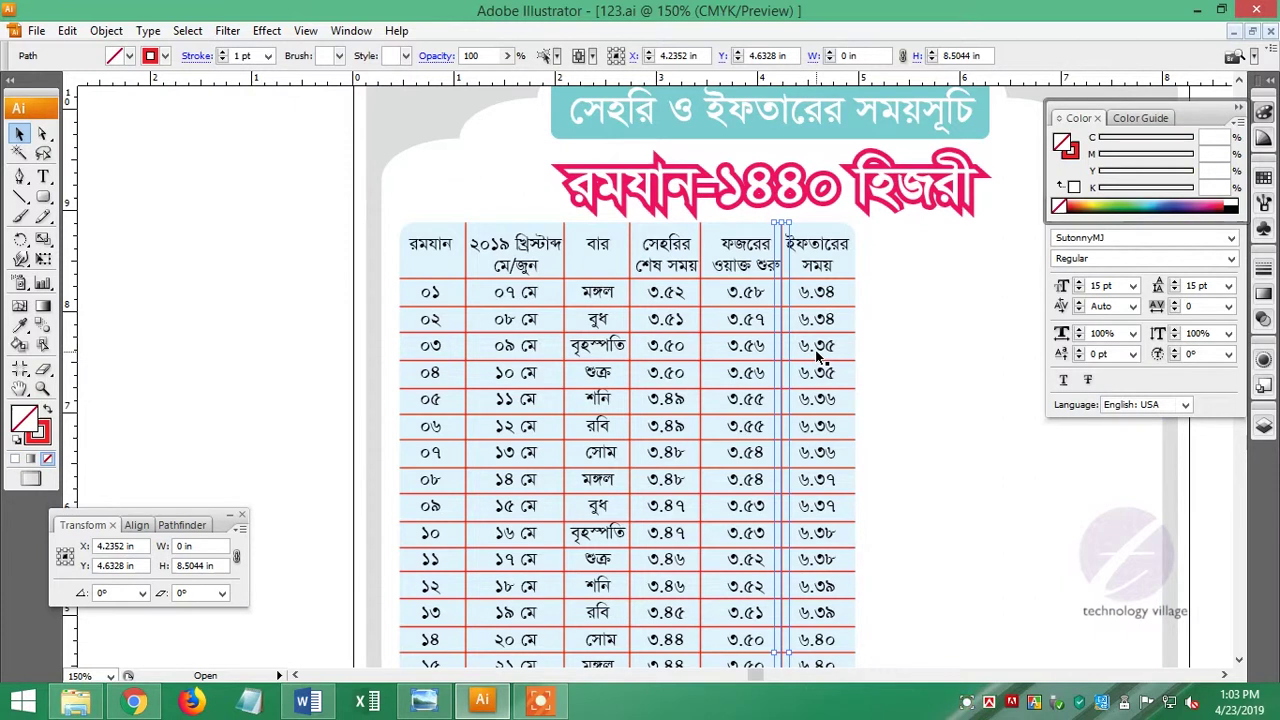
Nudge one of the timetable's vertical column dividers slightly to the left.
left_click(706, 346)
left_click(310, 366)
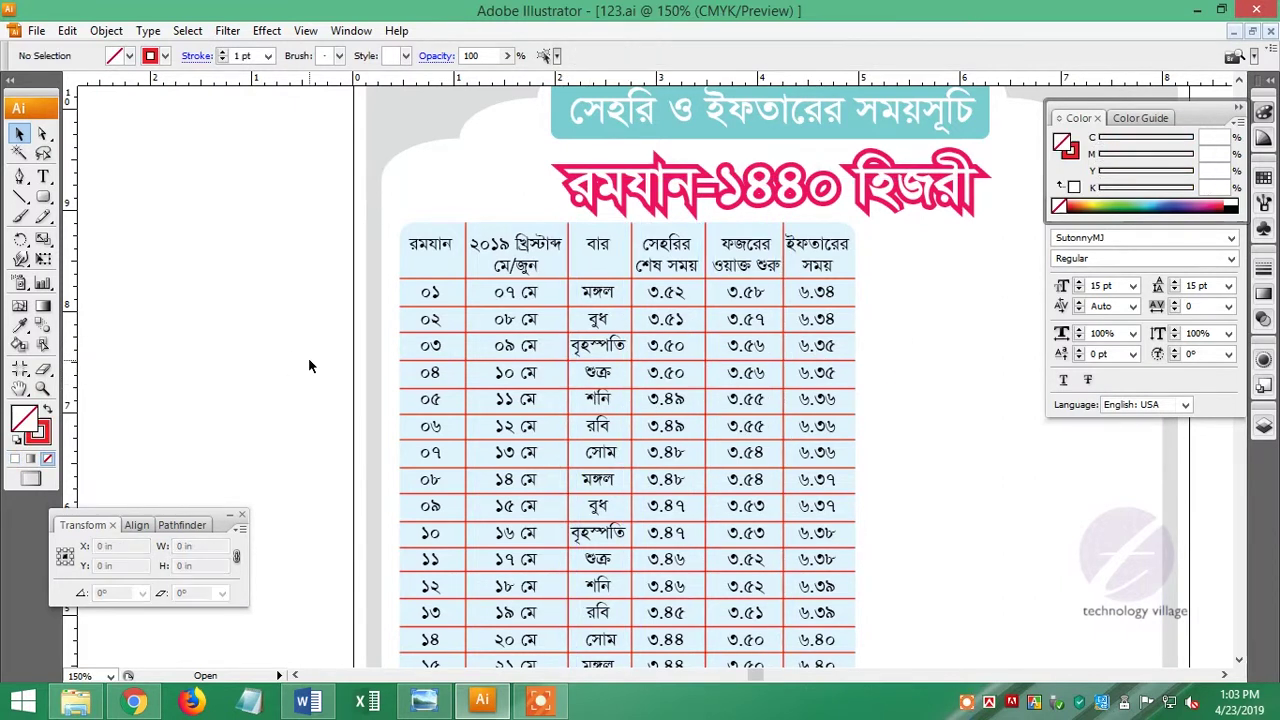
left_click_drag(460, 455, 453, 455)
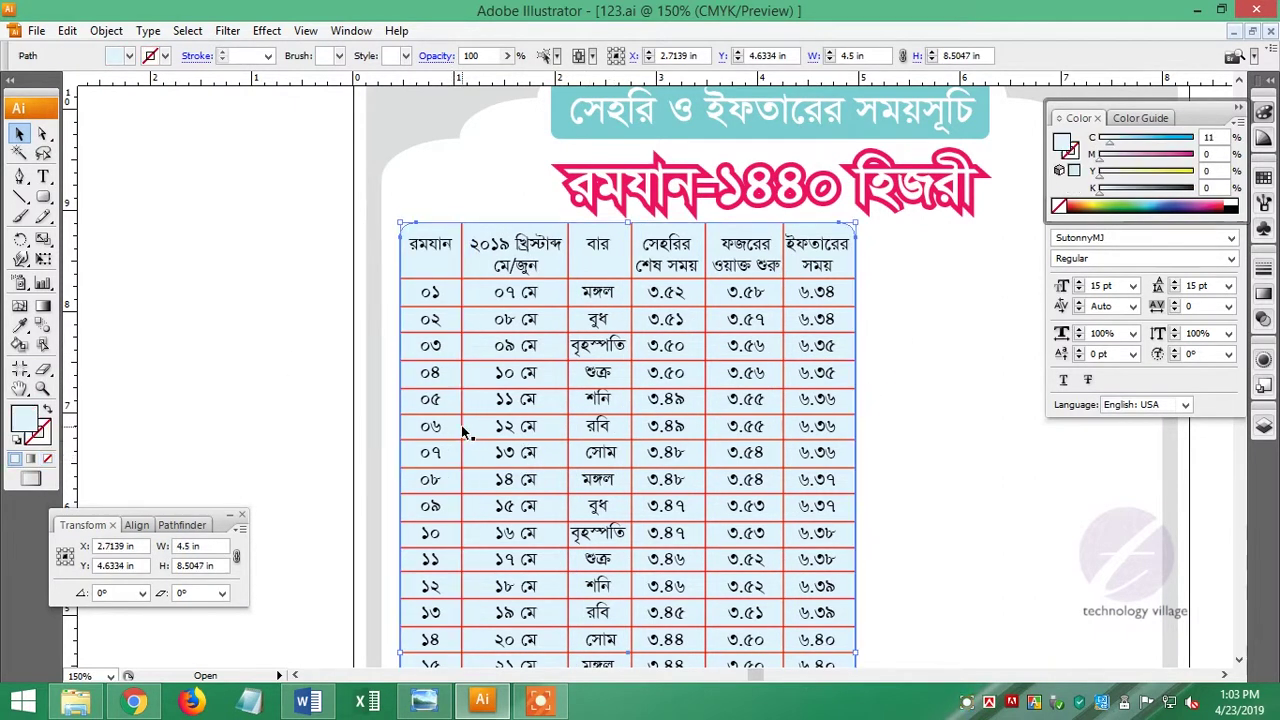
left_click(507, 428)
Check the table text's tab stop settings and close them without changes.
left_click(351, 30)
left_click(729, 689)
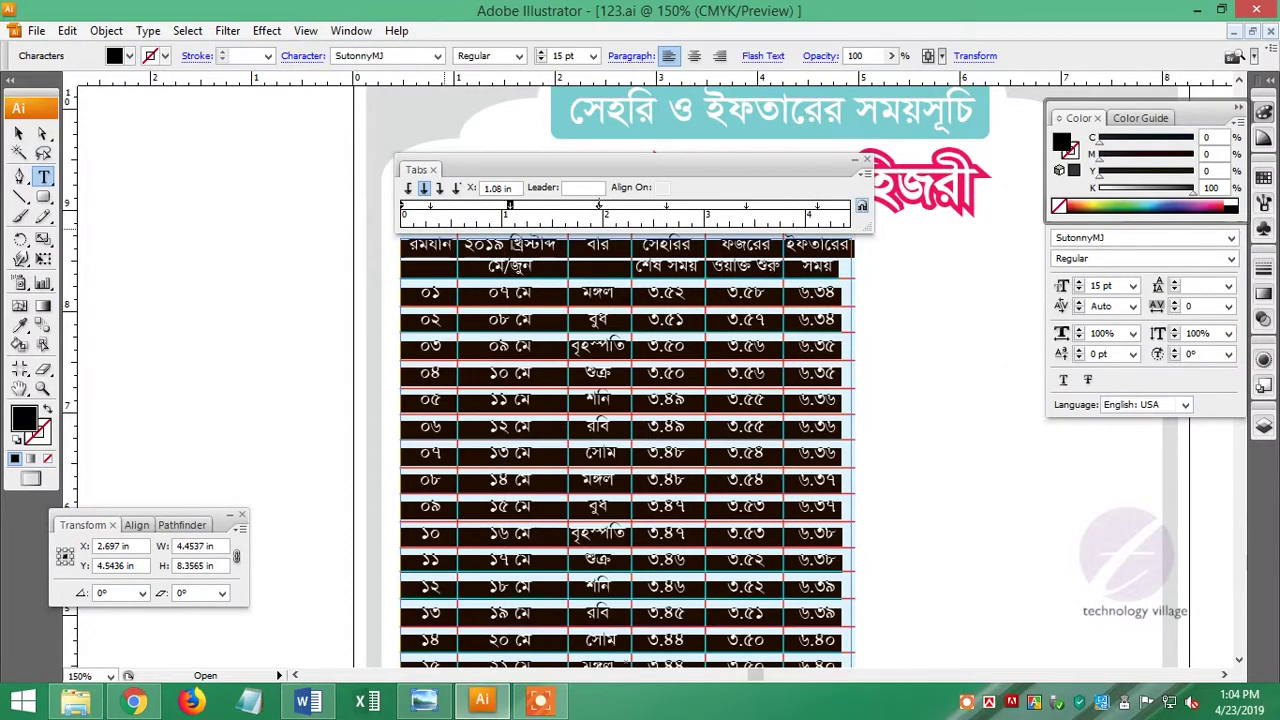
key("Escape")
key("ctrl+shift+t")
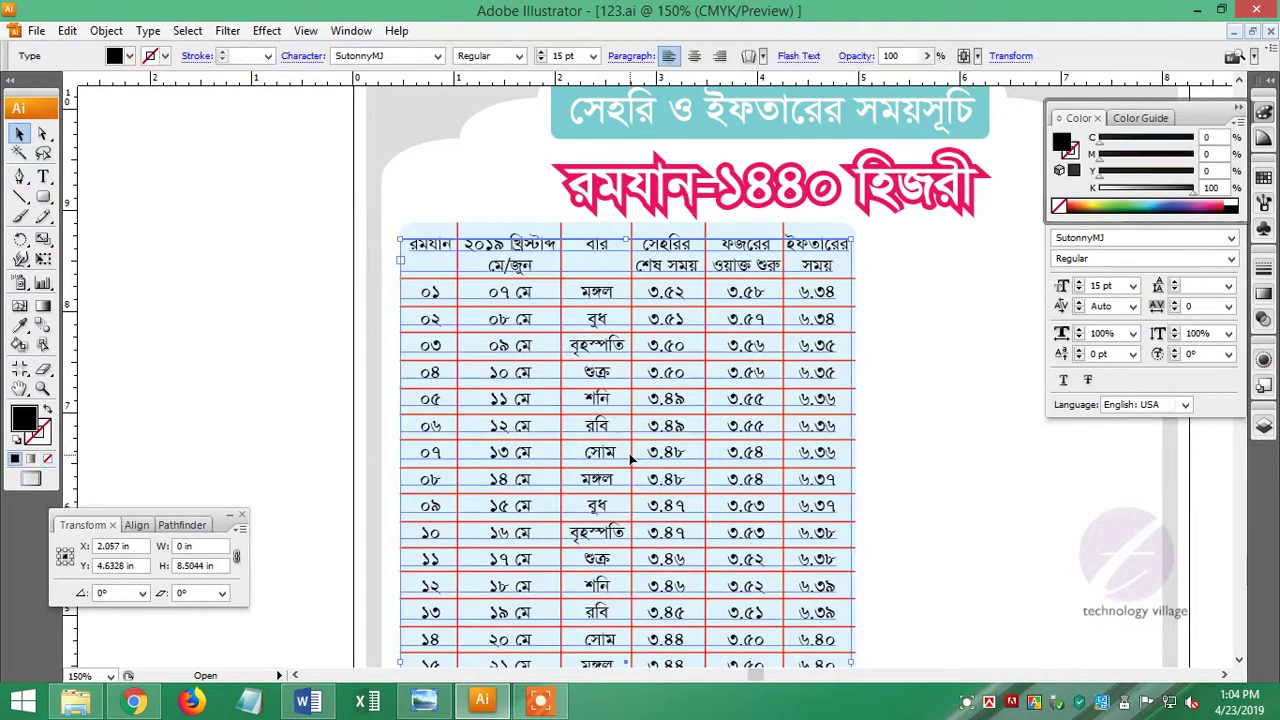
double_click(763, 403)
key("ctrl+a")
key("ctrl+shift+t")
key("Escape")
key("ctrl+shift+t")
Unlock all previously locked artwork with Ctrl+Alt+2 at actual-size view.
left_click(781, 400)
key("ctrl+1")
key("ctrl+alt+2")
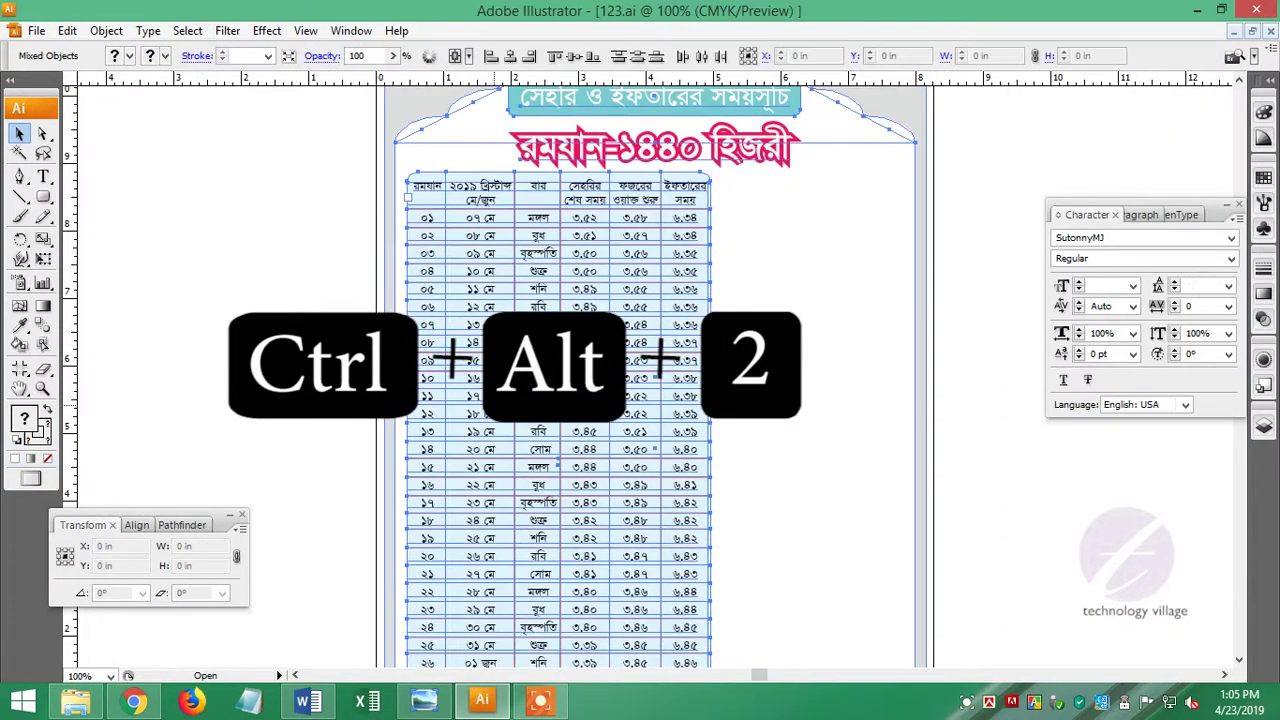
scroll(763, 500, "down", 2)
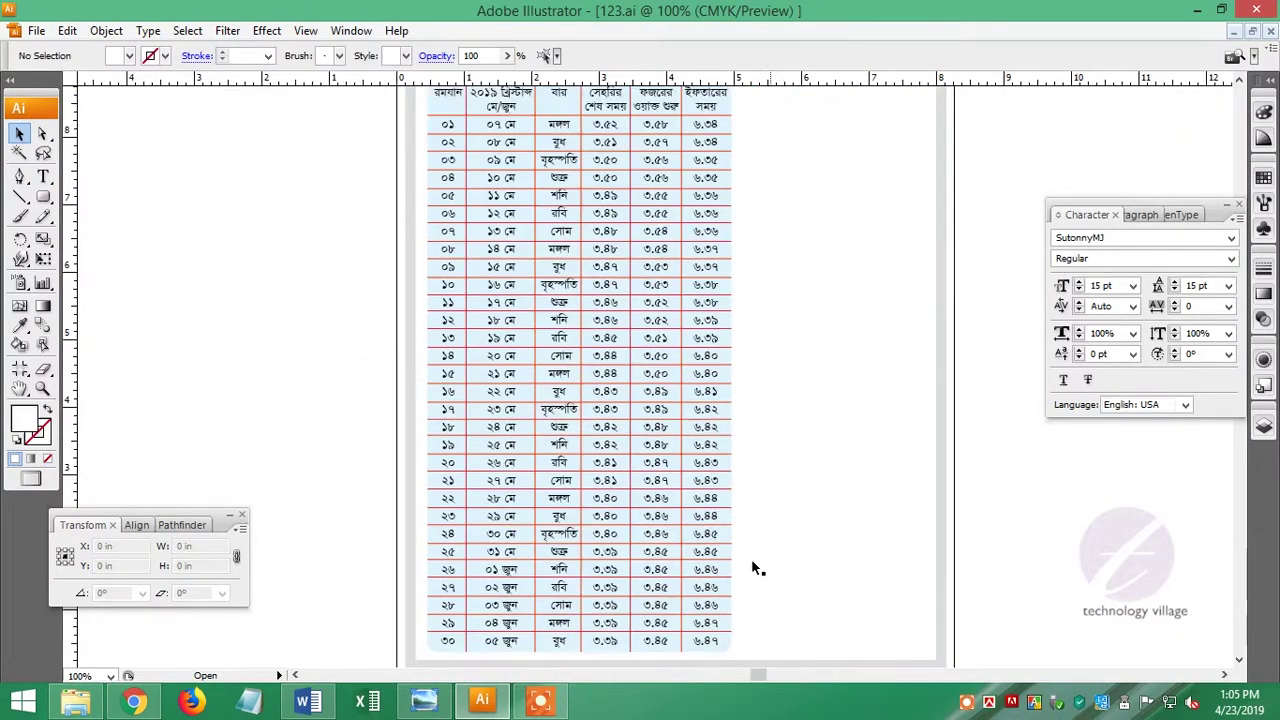
Paste a copy of the table's background shape in front and fill it light blue (C 48).
left_click(723, 642)
key("ctrl+c")
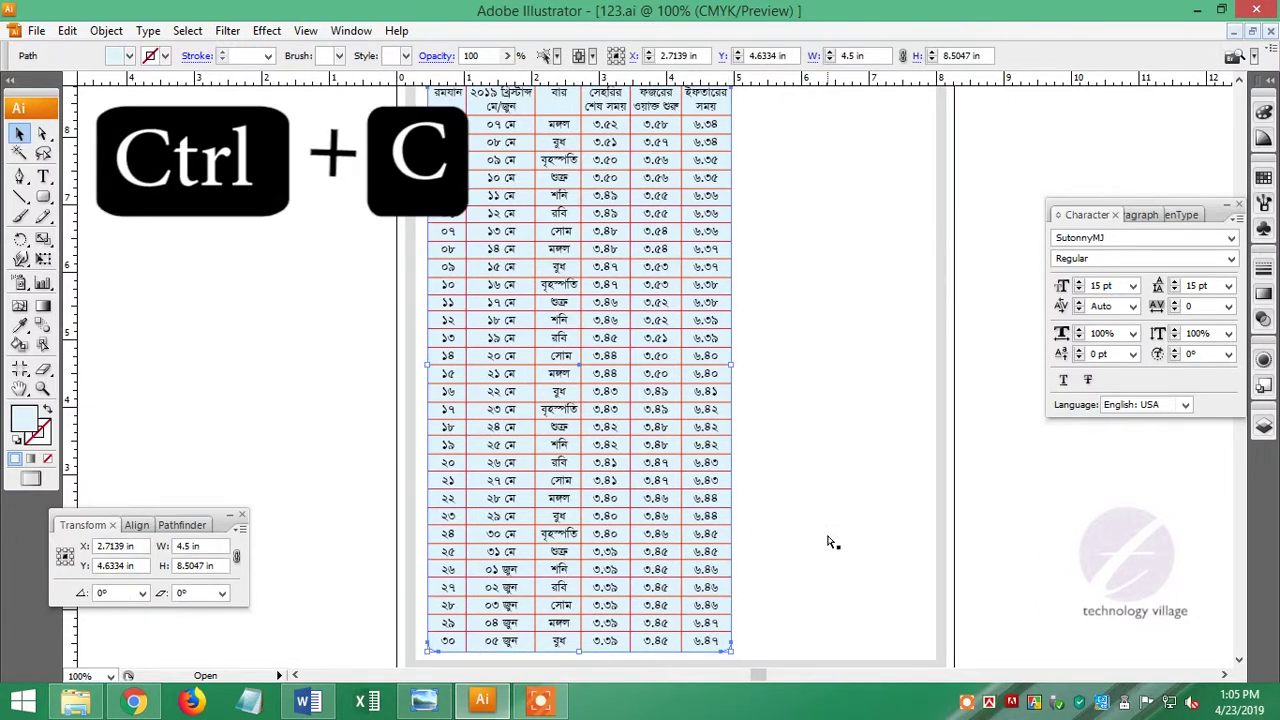
key("ctrl+f")
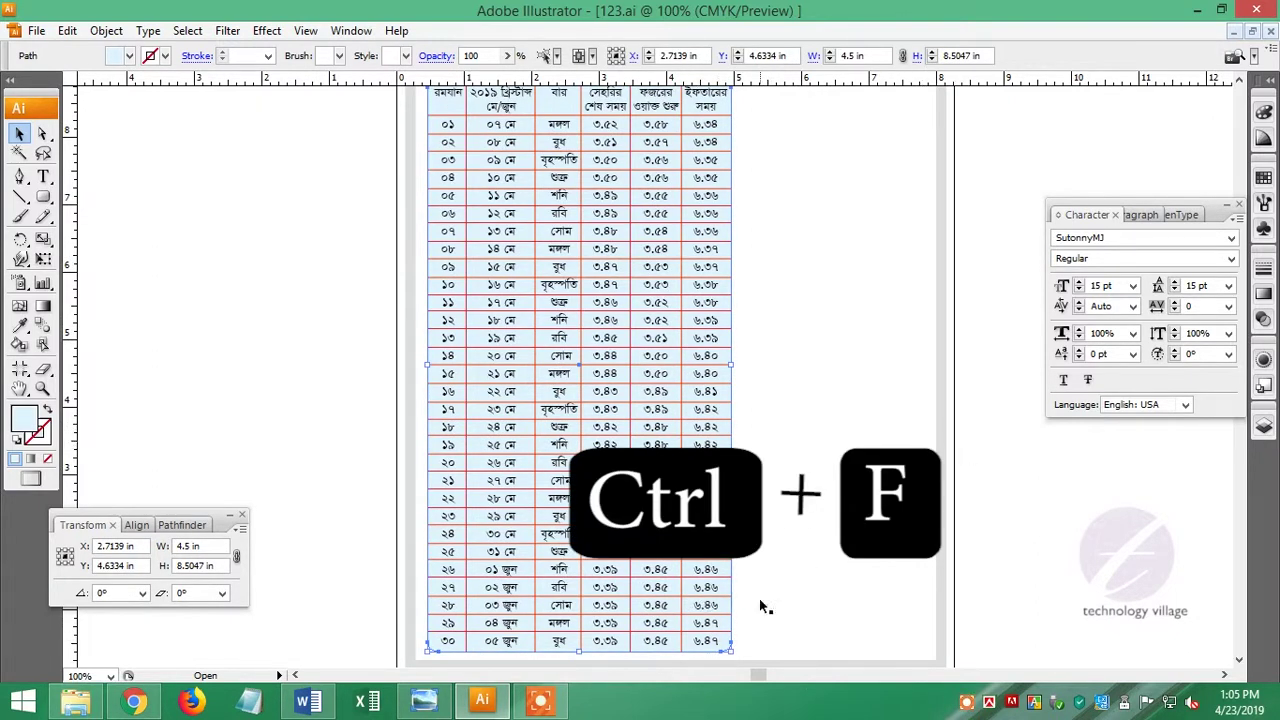
left_click(1263, 112)
left_click_drag(1124, 140, 1137, 140)
mouse_move(1100, 190)
left_mouse_down()
mouse_move(1111, 190)
mouse_move(1100, 190)
left_mouse_up()
left_click_drag(1137, 140, 1147, 143)
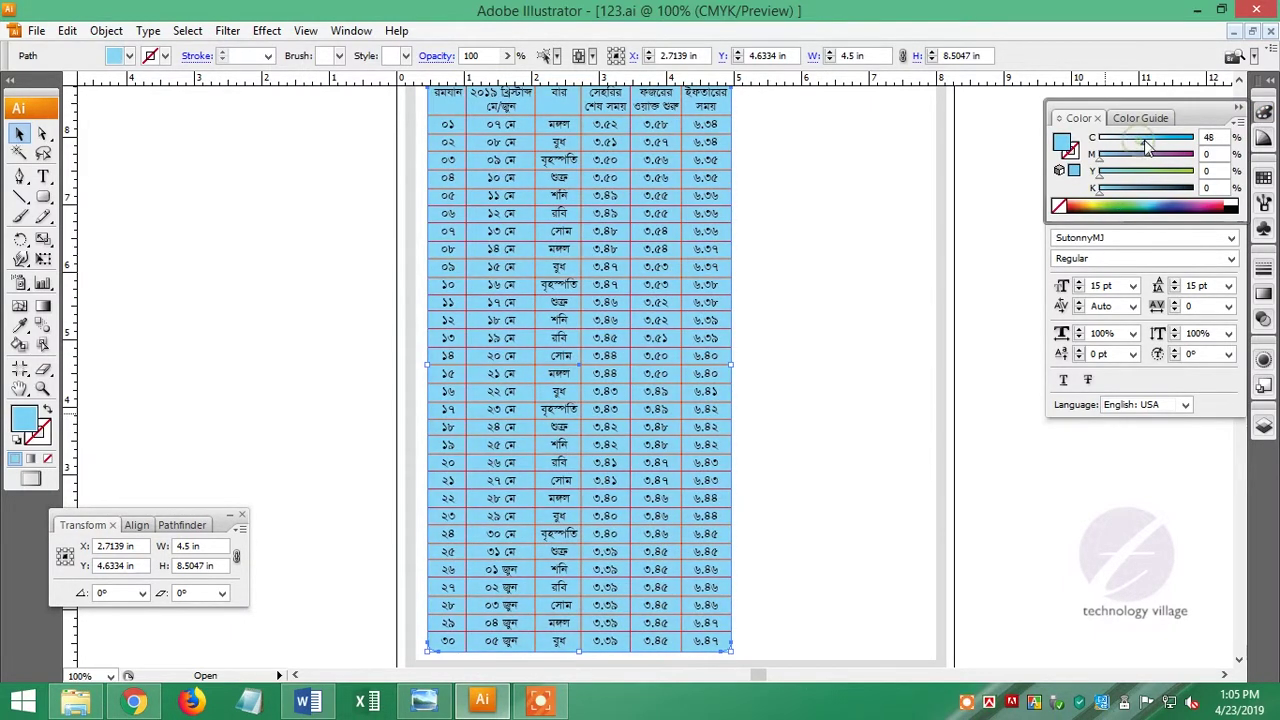
Bring the blue copy to the front and lock the background artwork behind it.
key("ctrl+shift+bracketright")
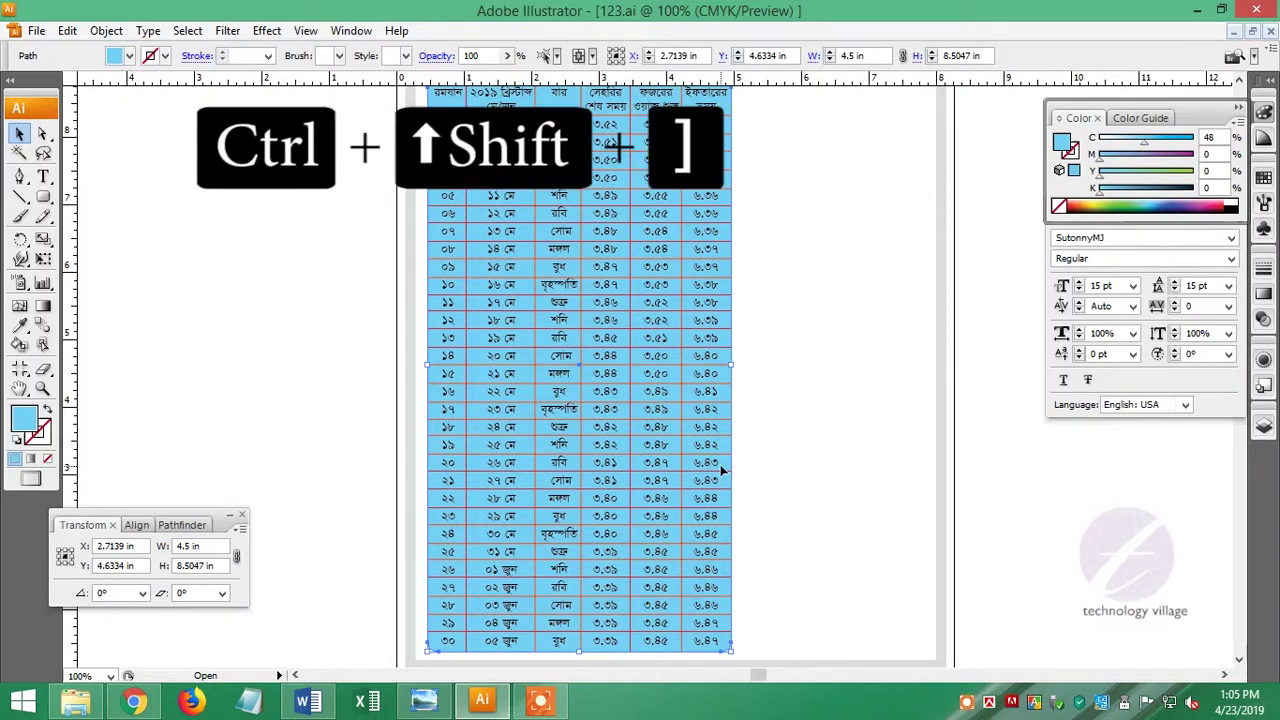
key("ctrl+2")
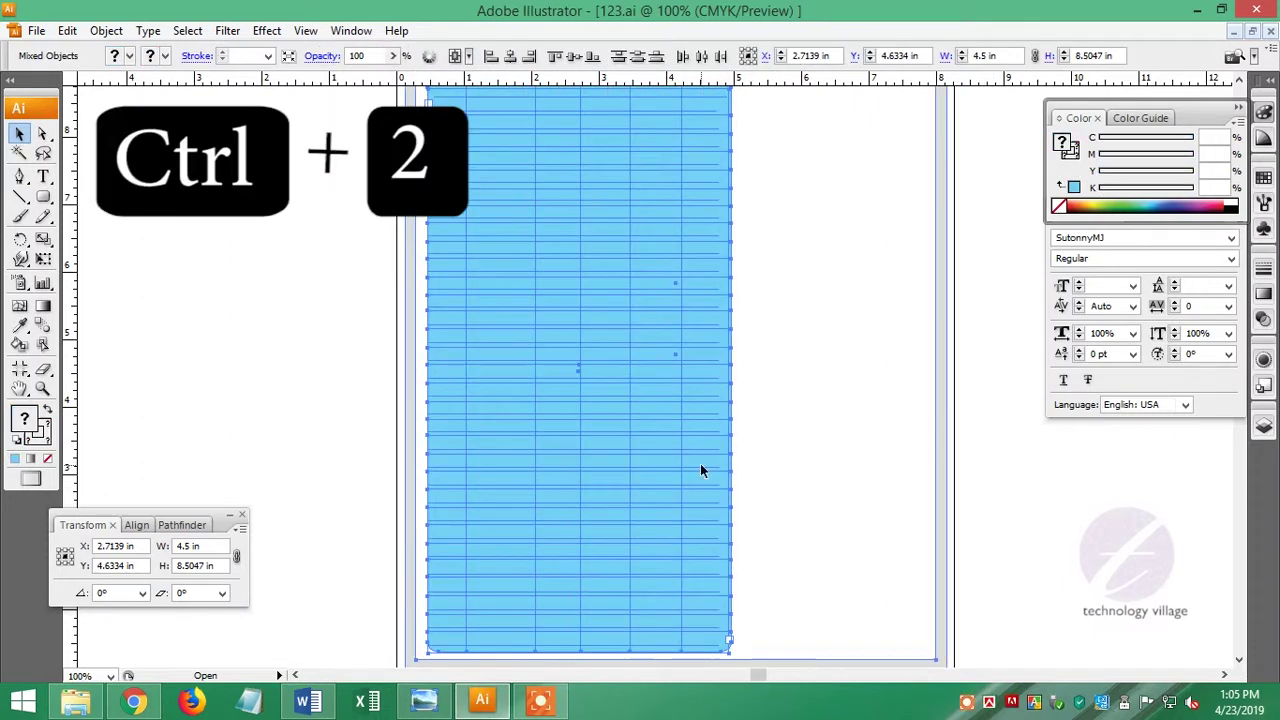
left_click(997, 470)
left_click(702, 435)
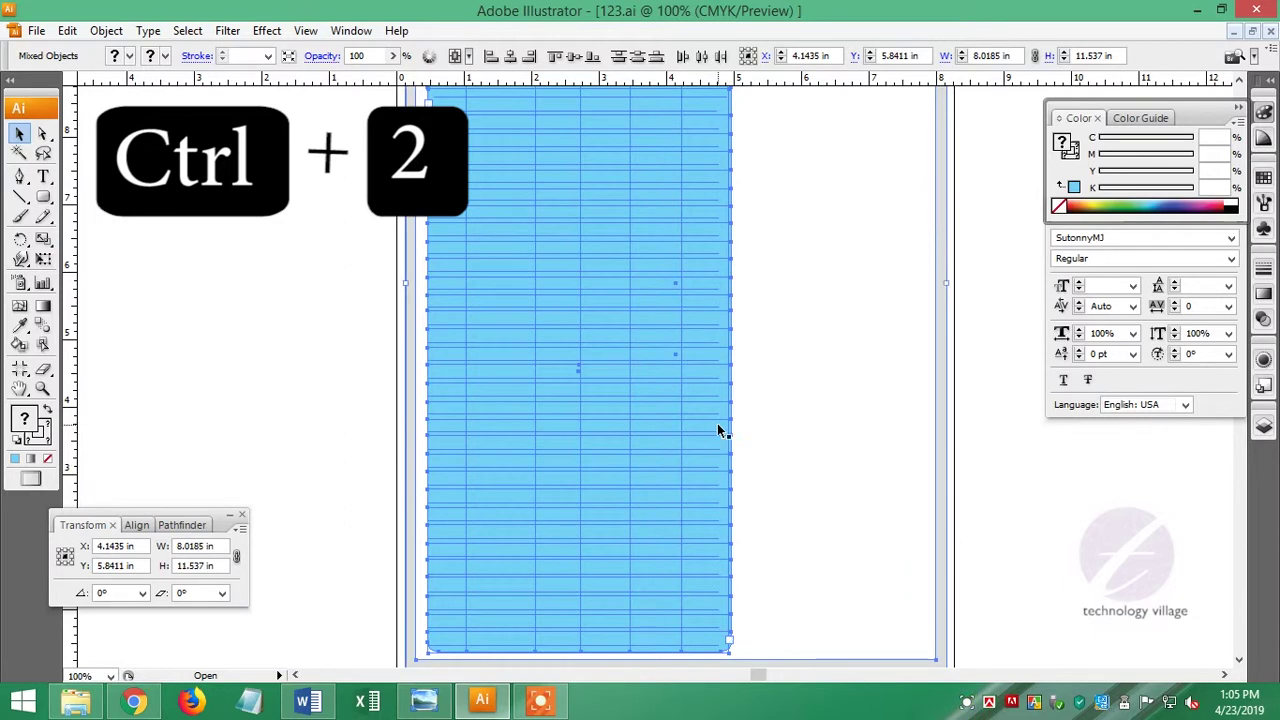
key("ctrl+2")
left_click(517, 640)
Select the blue shape's bottom anchor points with the Direct Selection tool.
key("a")
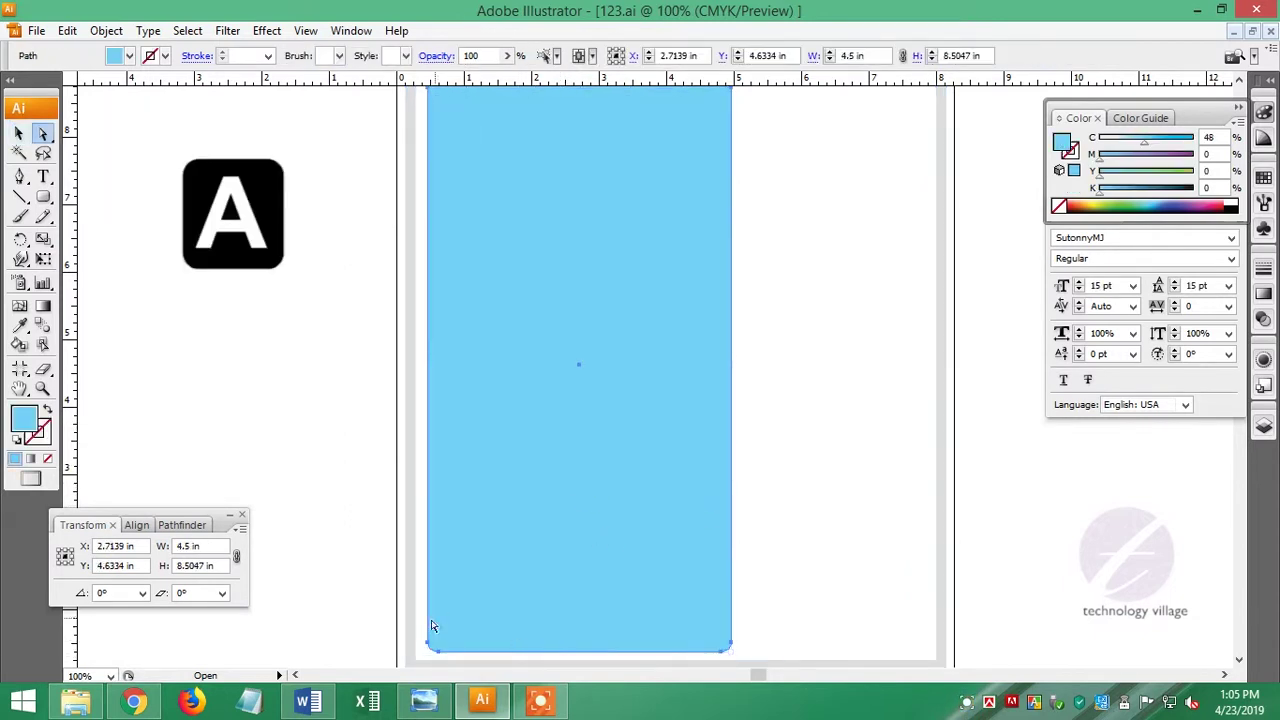
scroll(330, 480, "down", 2)
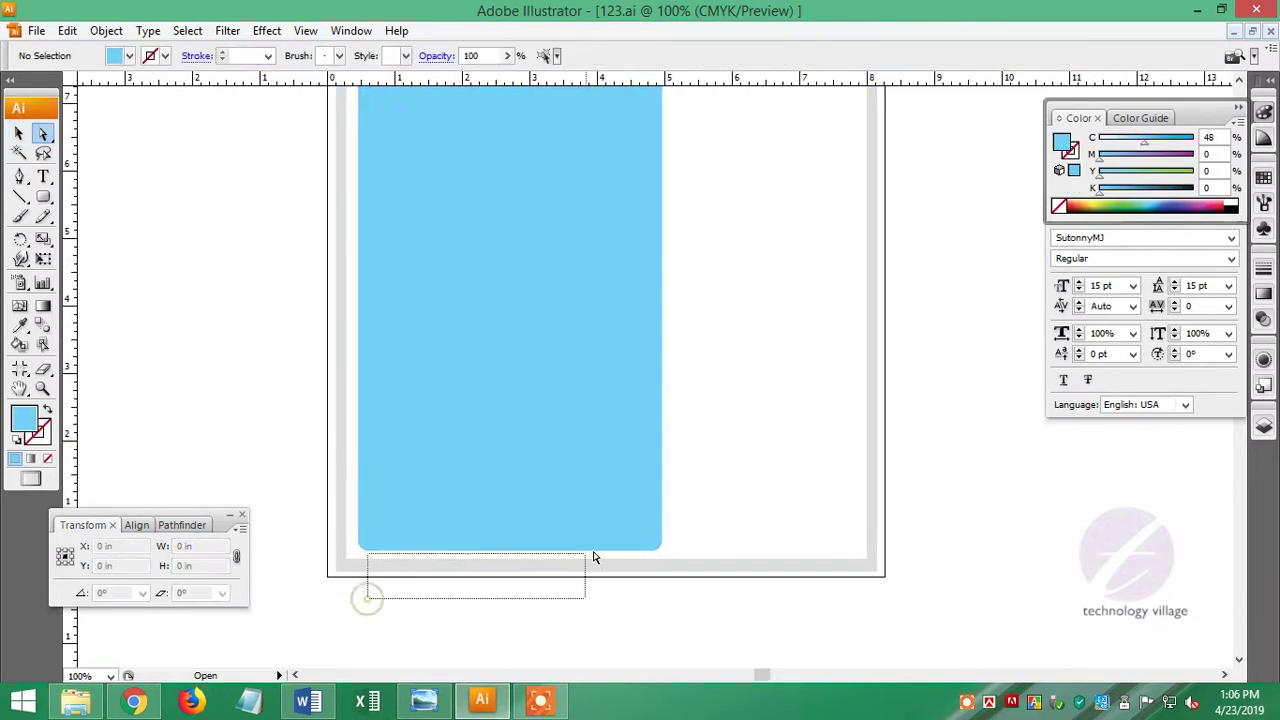
left_click_drag(374, 609, 670, 546)
key("ctrl+a")
left_click_drag(363, 557, 470, 542)
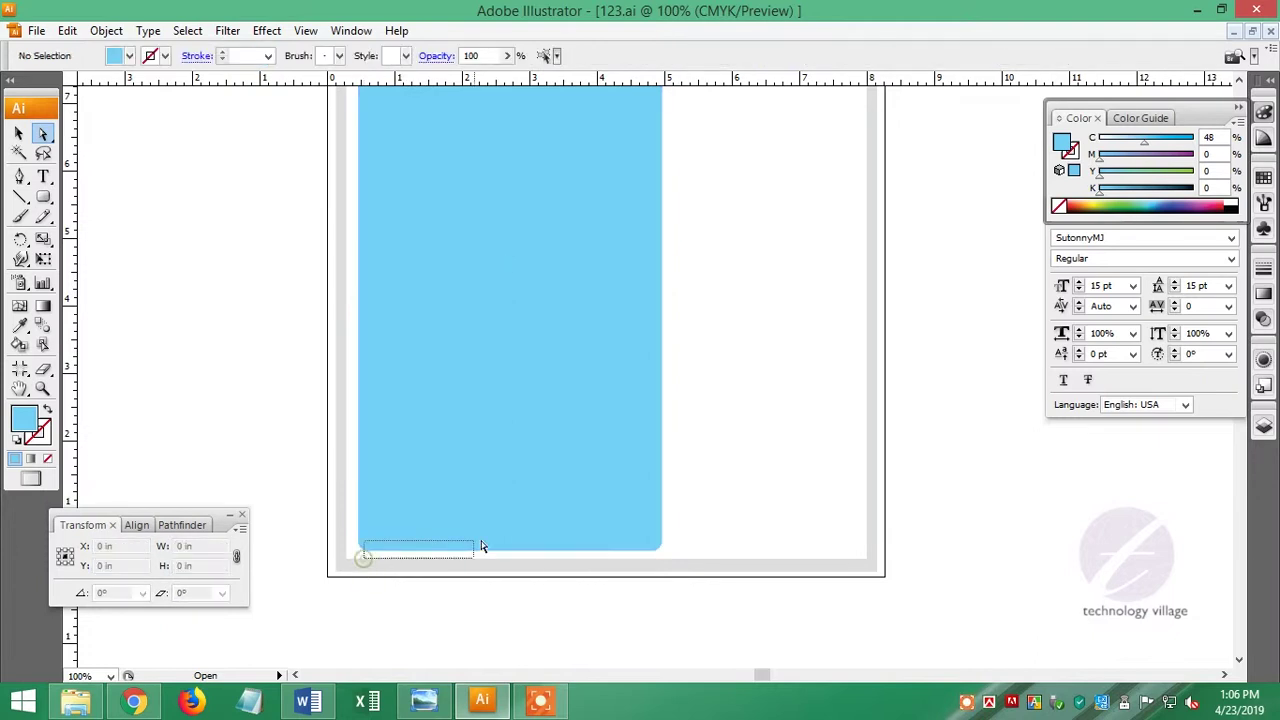
left_click_drag(631, 540, 674, 603)
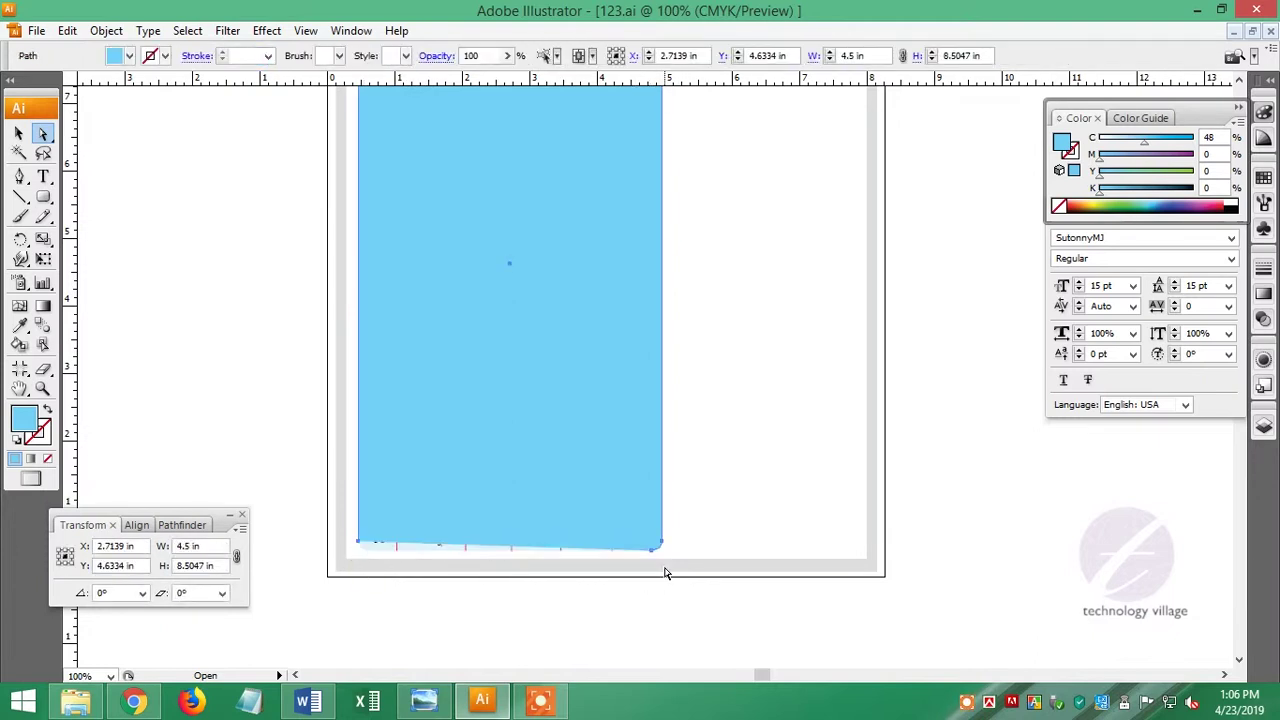
left_click_drag(637, 553, 634, 560)
key("ctrl+z")
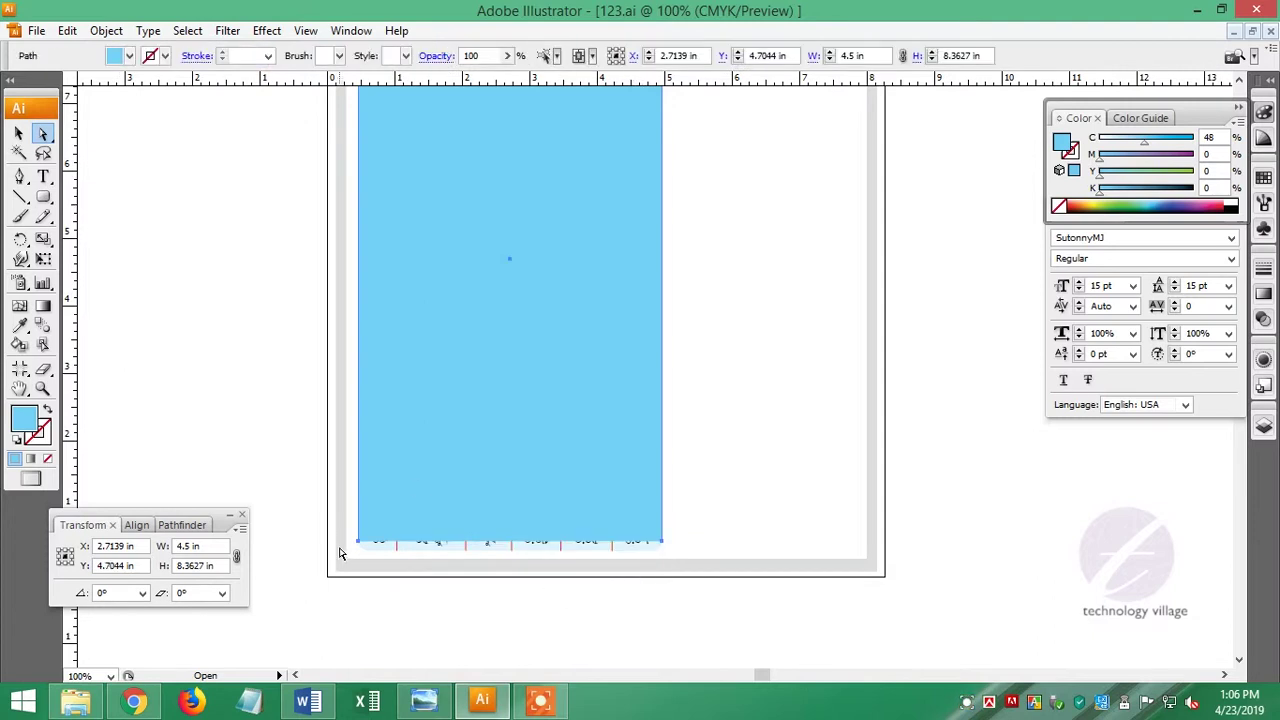
left_click_drag(300, 505, 708, 601)
Raise the blue shape's bottom edge toward the header row with arrow-key nudges.
key("ctrl+k")
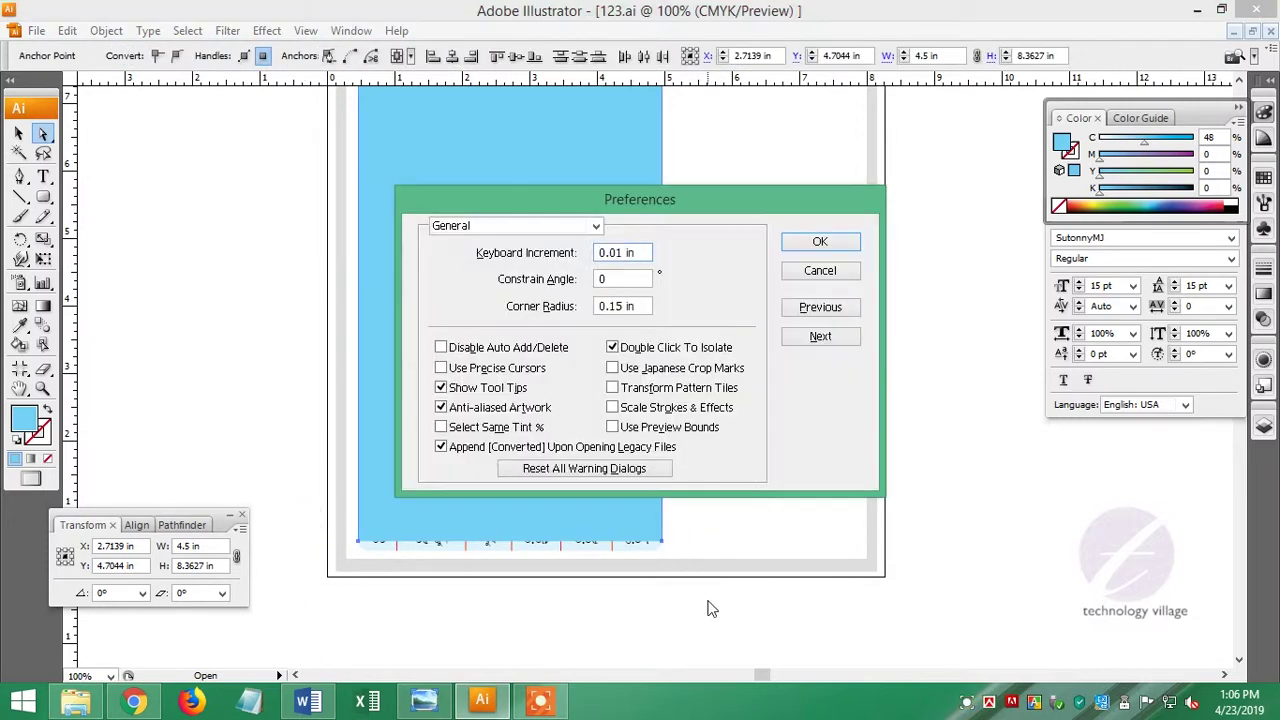
key("Return")
key("Up")
key("Up")
key("Up")
key("Up")
scroll(497, 254, "up", 5)
key("Up")
key("Up")
key("Up")
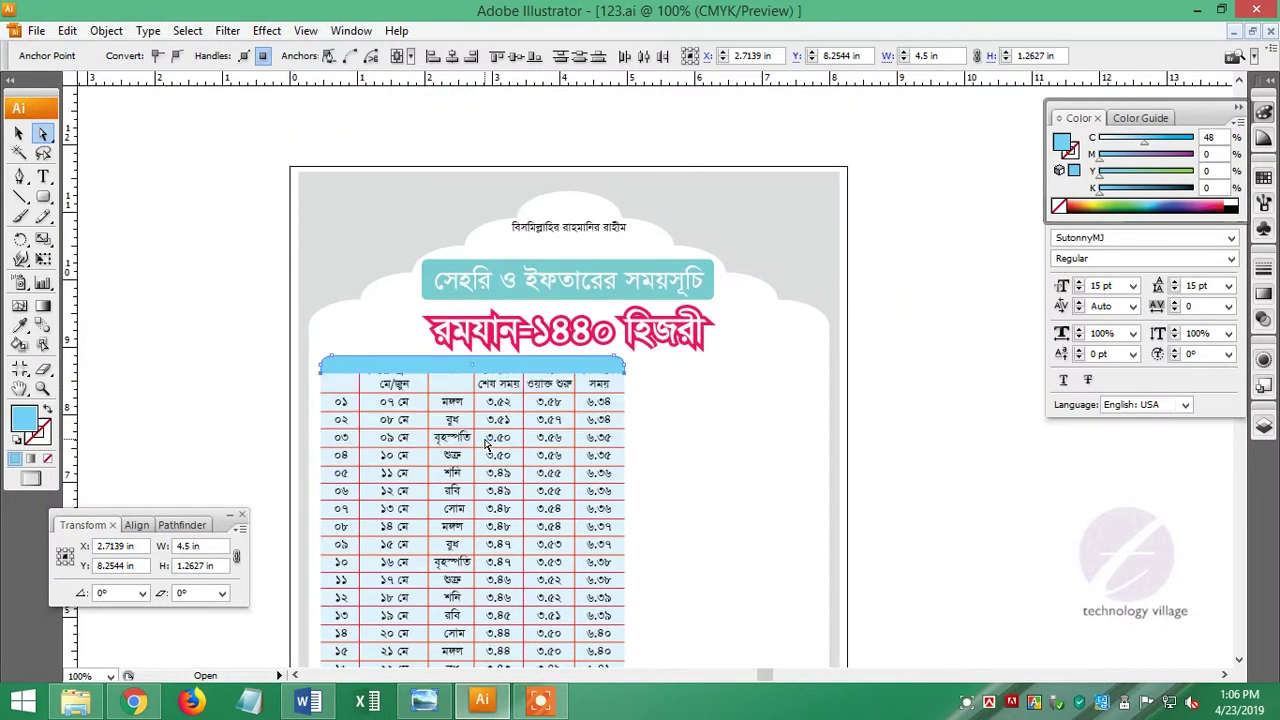
key("Down")
key("Down")
key("Down")
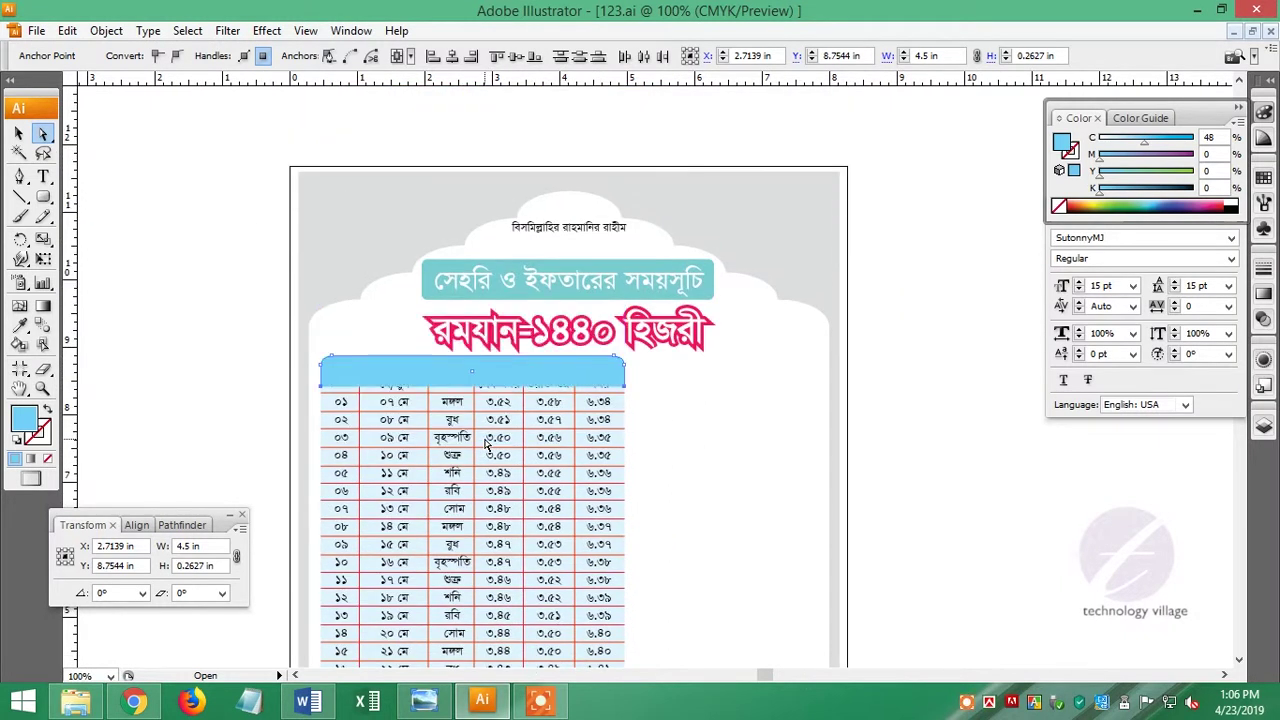
scroll(489, 357, "up", 3)
key("Down")
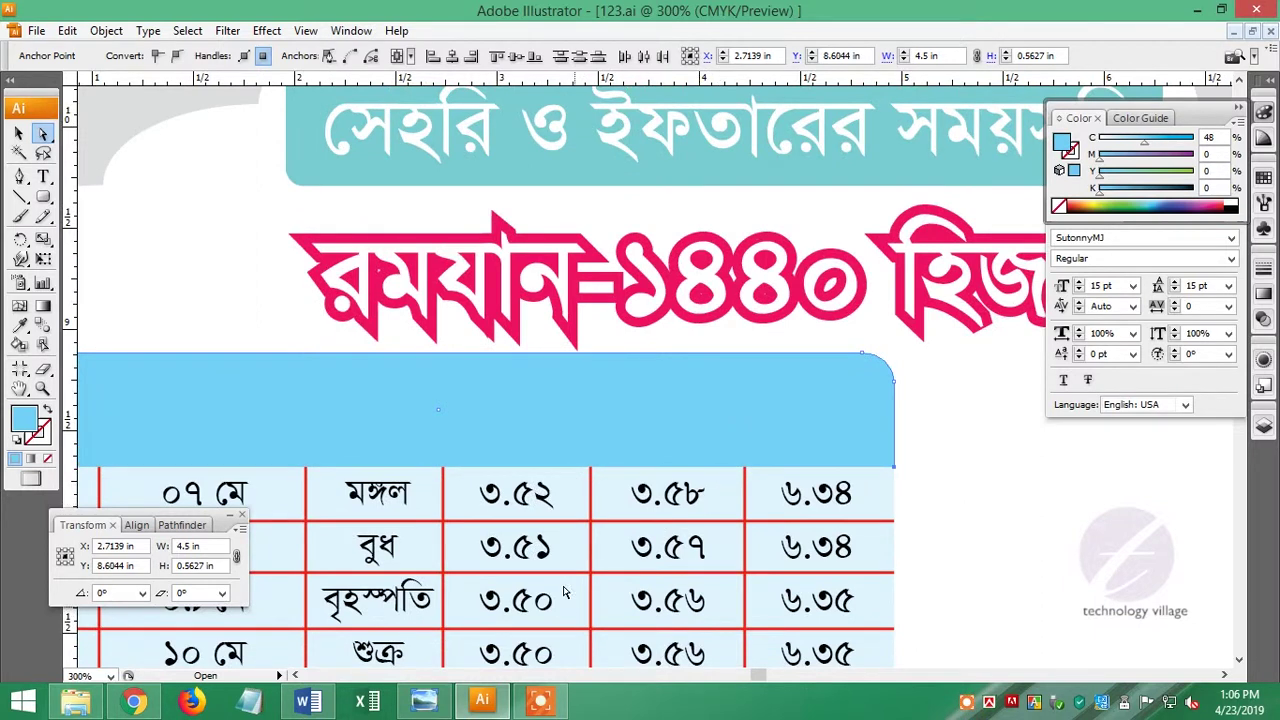
Set the keyboard increment to 0.01 in and fine-tune the edge to the header row.
left_click_drag(280, 509, 585, 513)
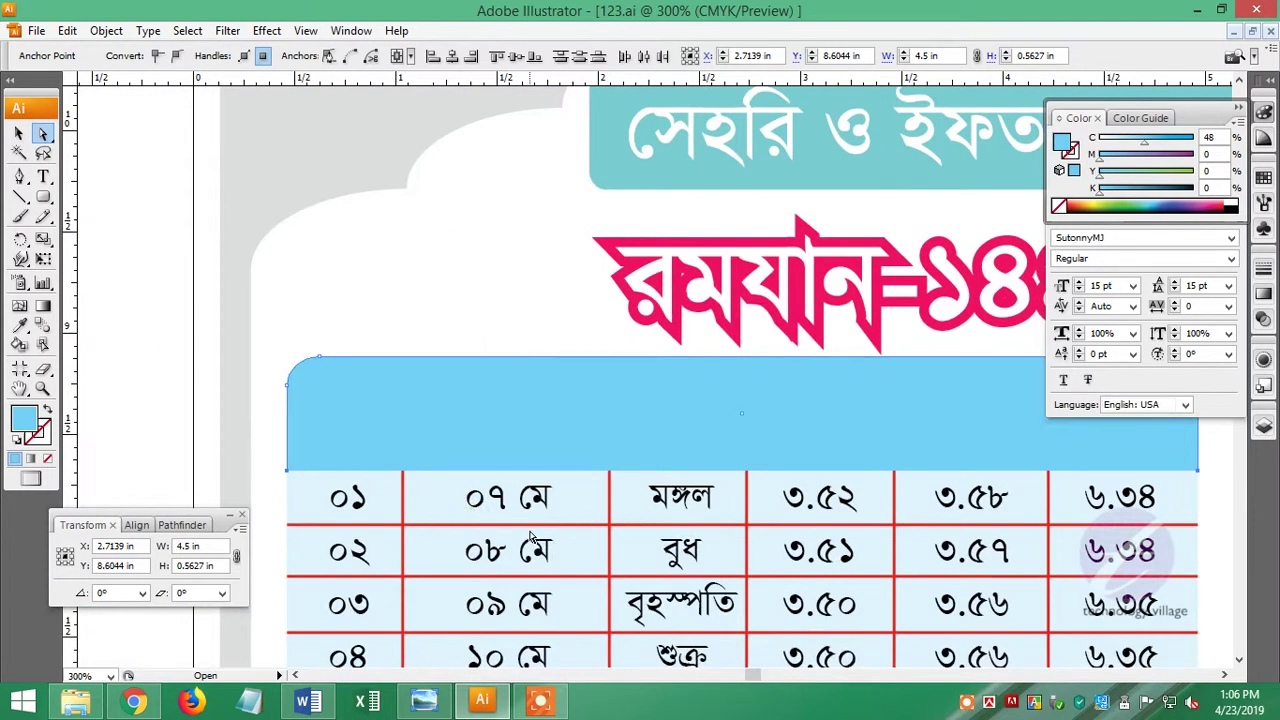
key("ctrl+k")
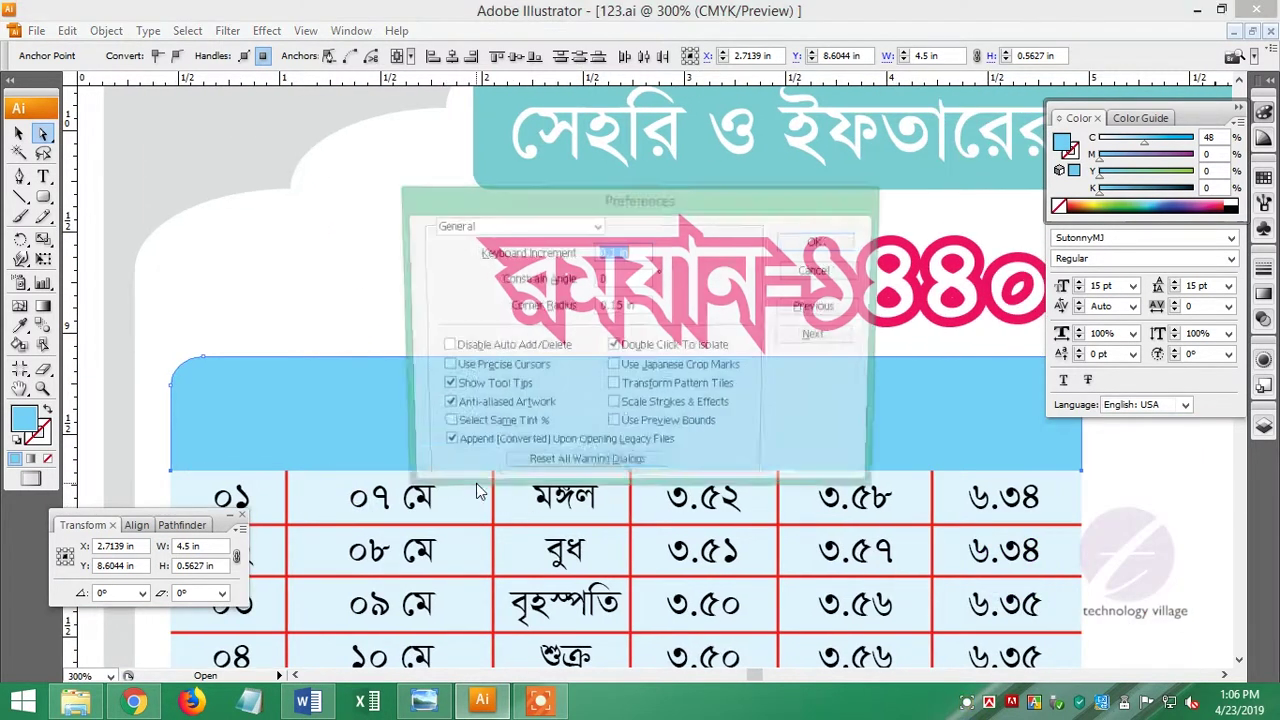
key("Return")
key("Up")
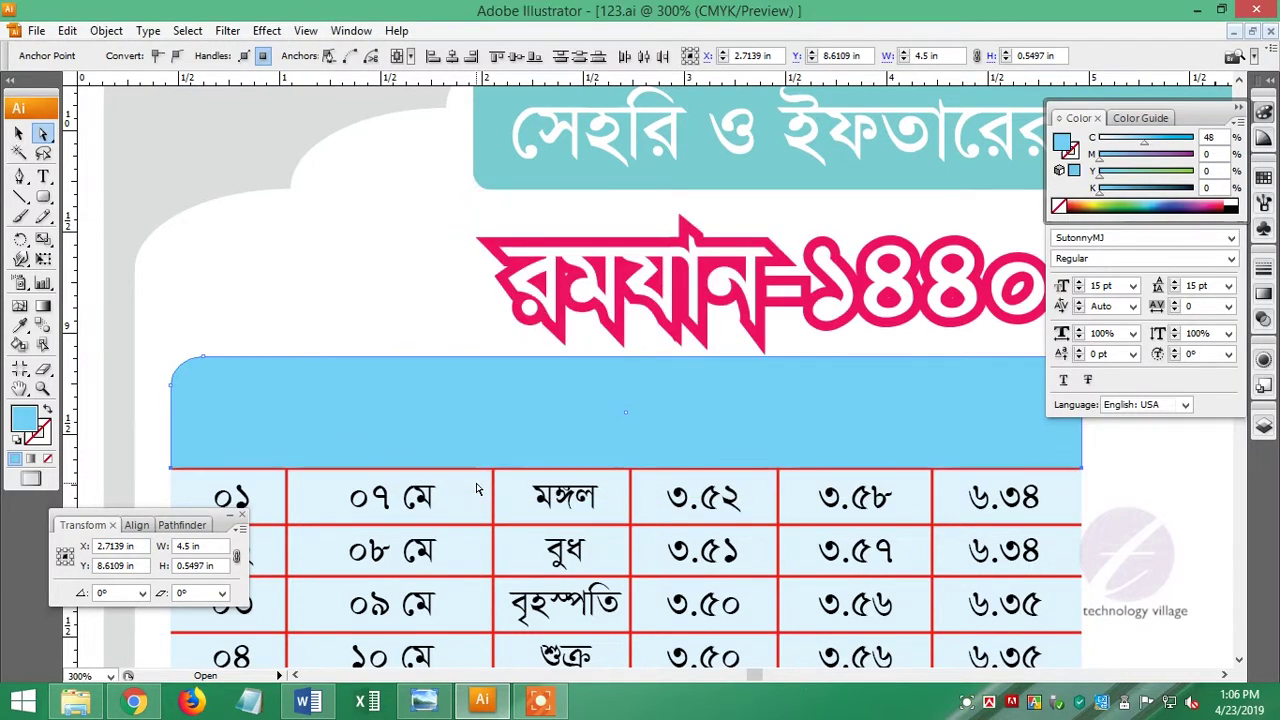
key("v")
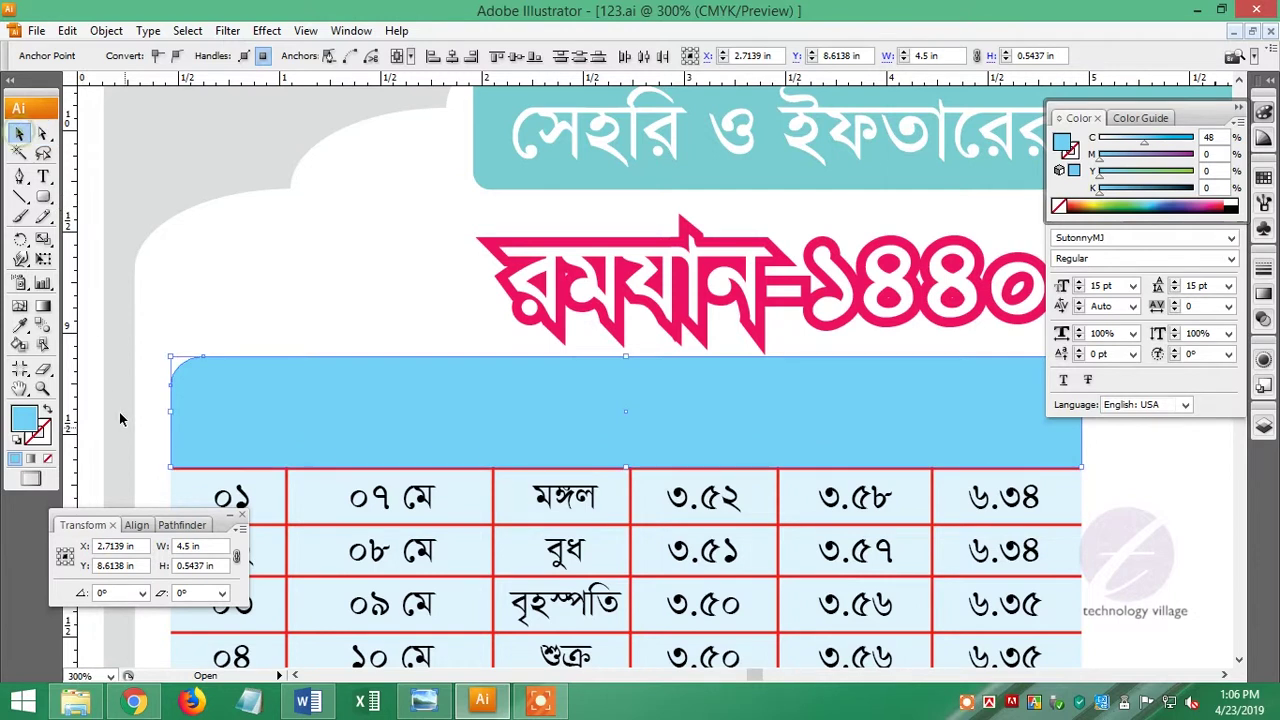
left_click(109, 389)
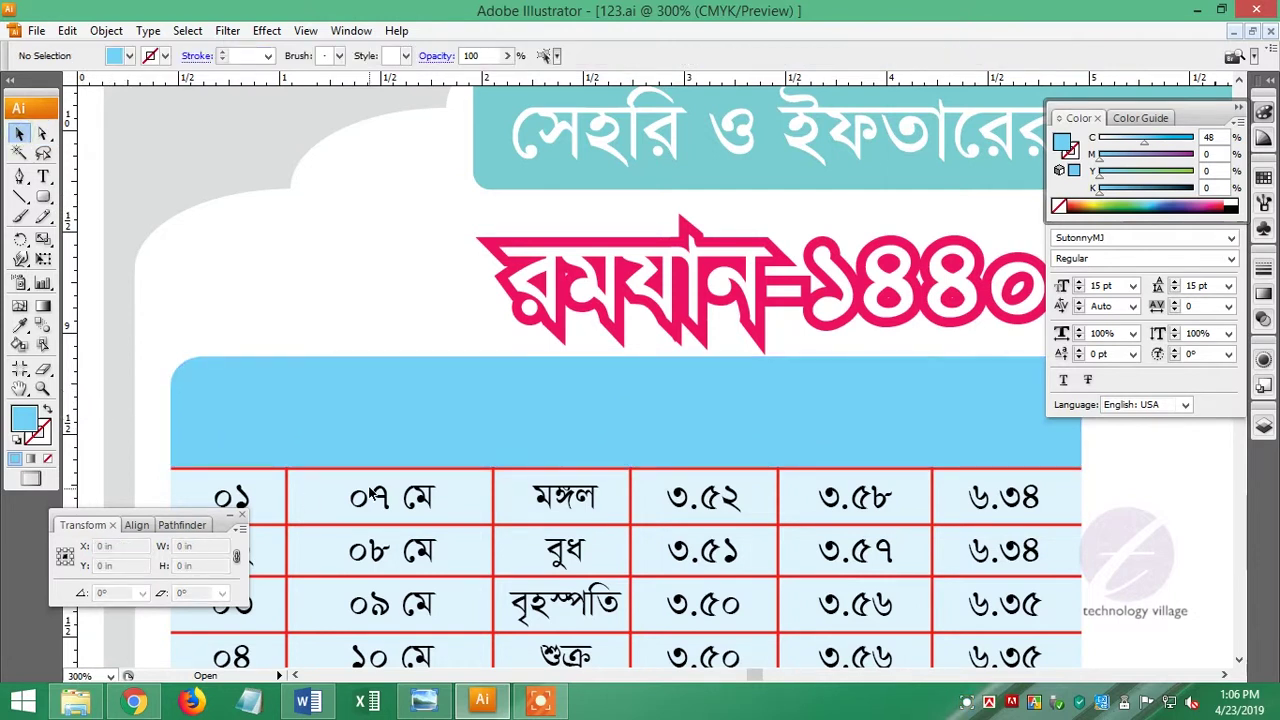
Unlock all artwork and bring the table text to the front.
key("ctrl+1")
key("ctrl+alt+2")
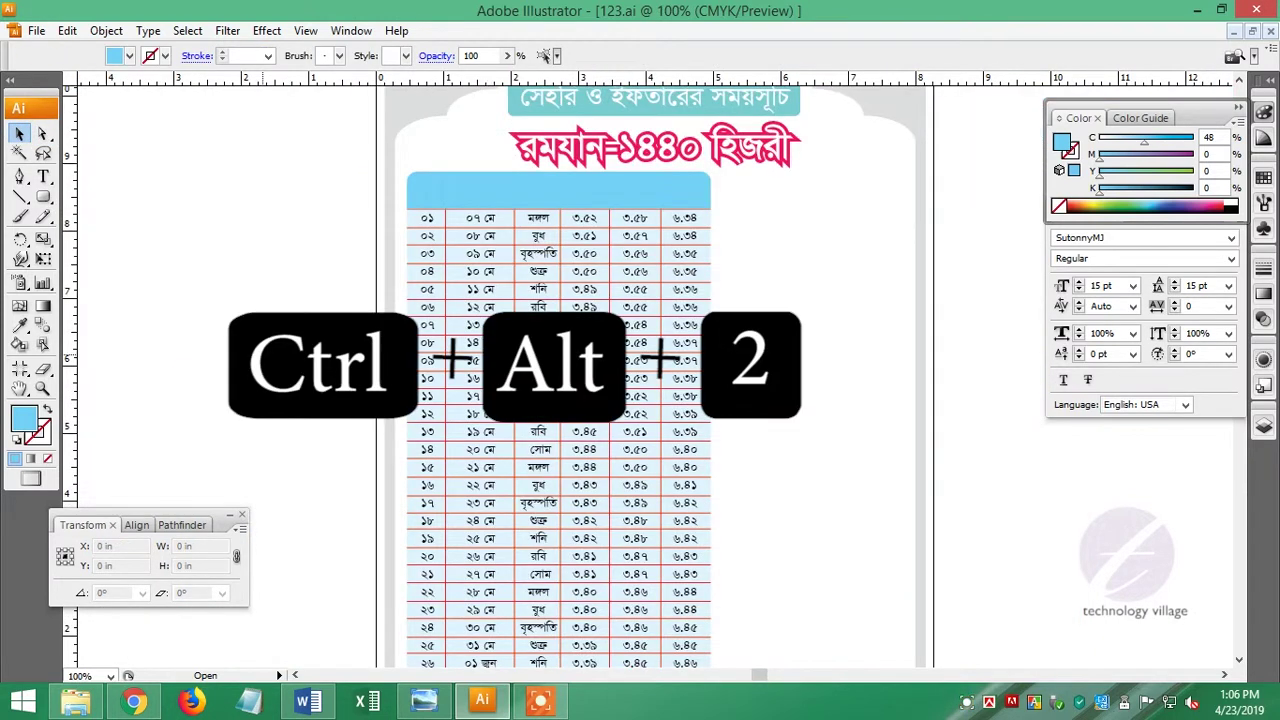
left_click(548, 330)
key("ctrl+shift+bracketright")
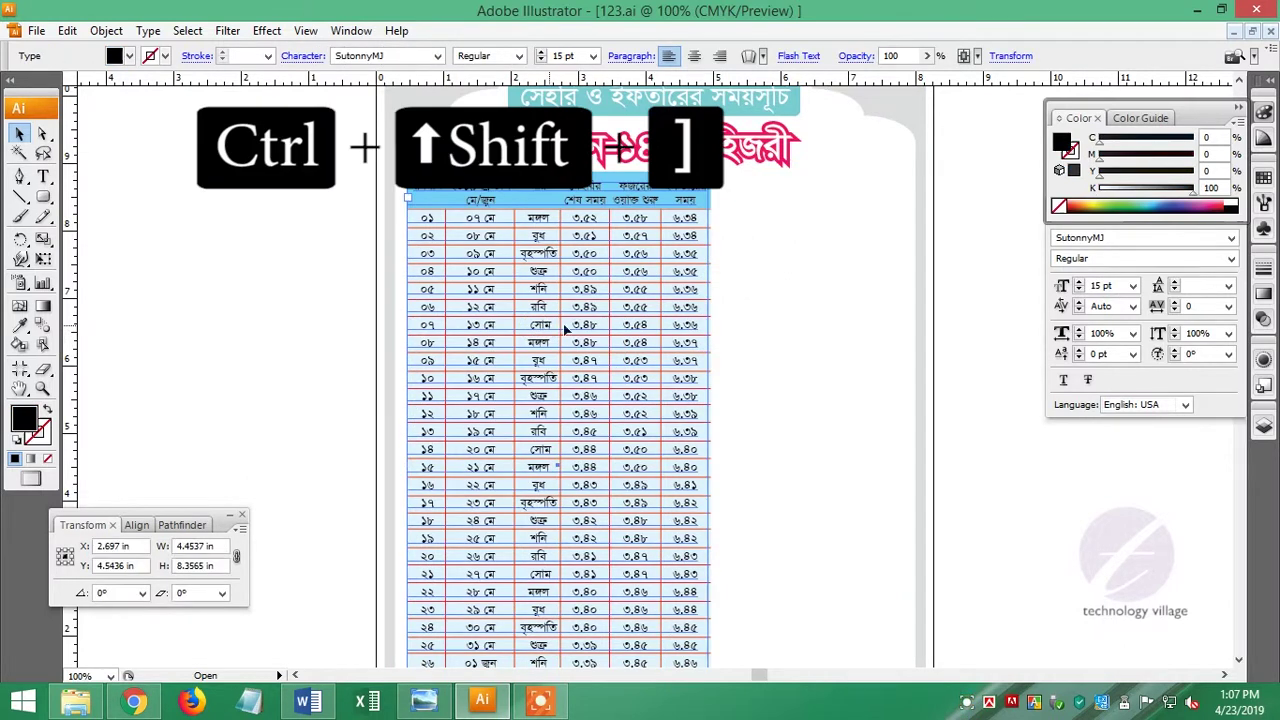
left_click(329, 294)
key("ctrl+plus")
key("ctrl+plus")
key("ctrl+plus")
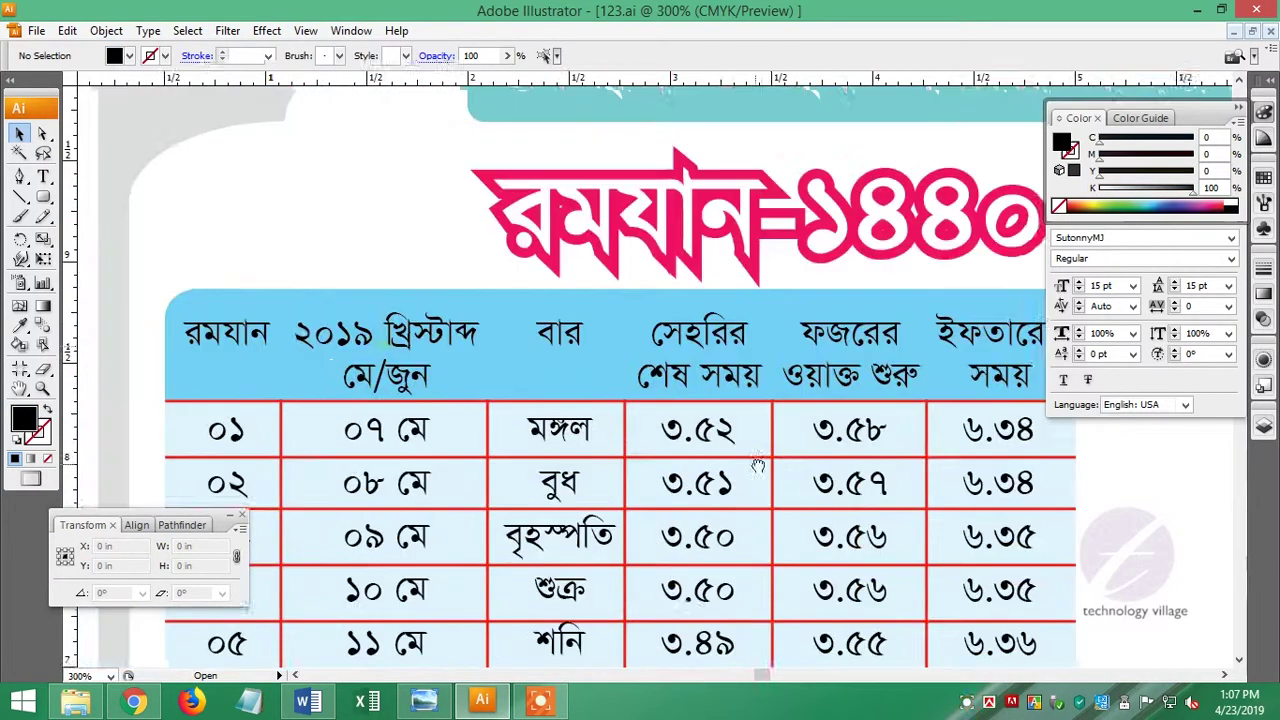
Colour the timetable's header row text white.
key("t")
left_click_drag(190, 340, 338, 340)
left_click_drag(446, 342, 1044, 385)
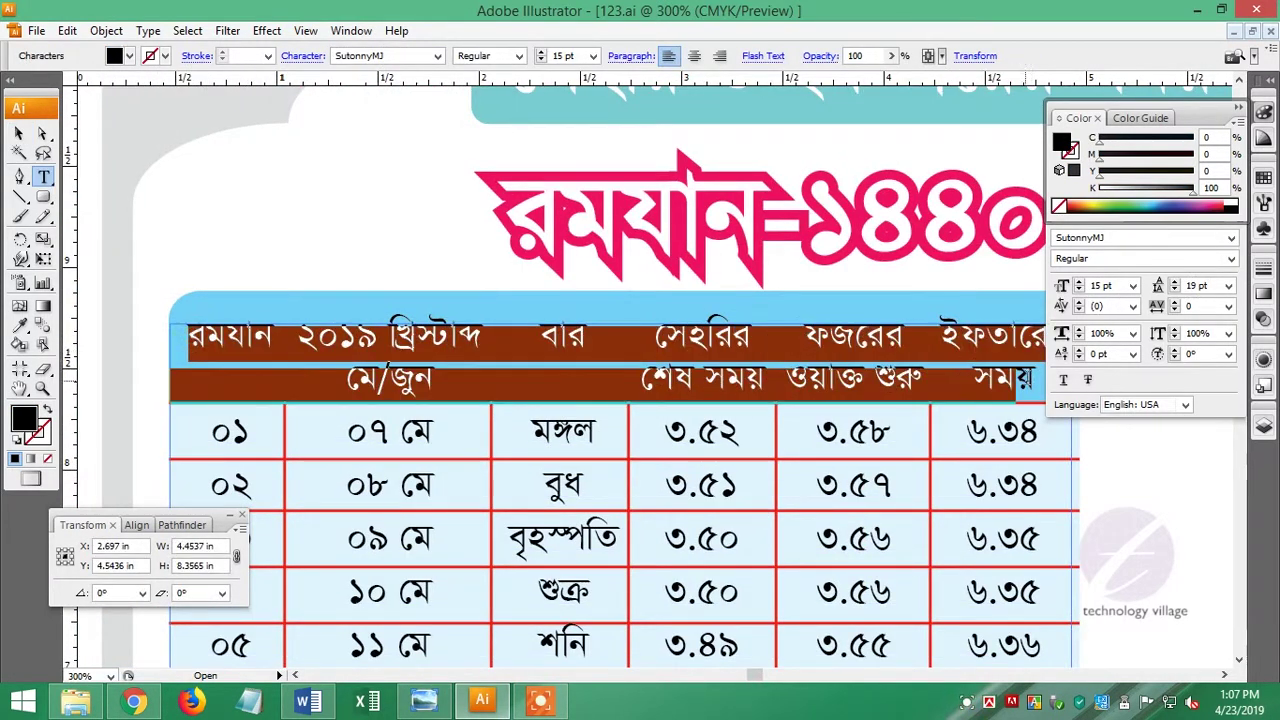
left_click(1237, 199)
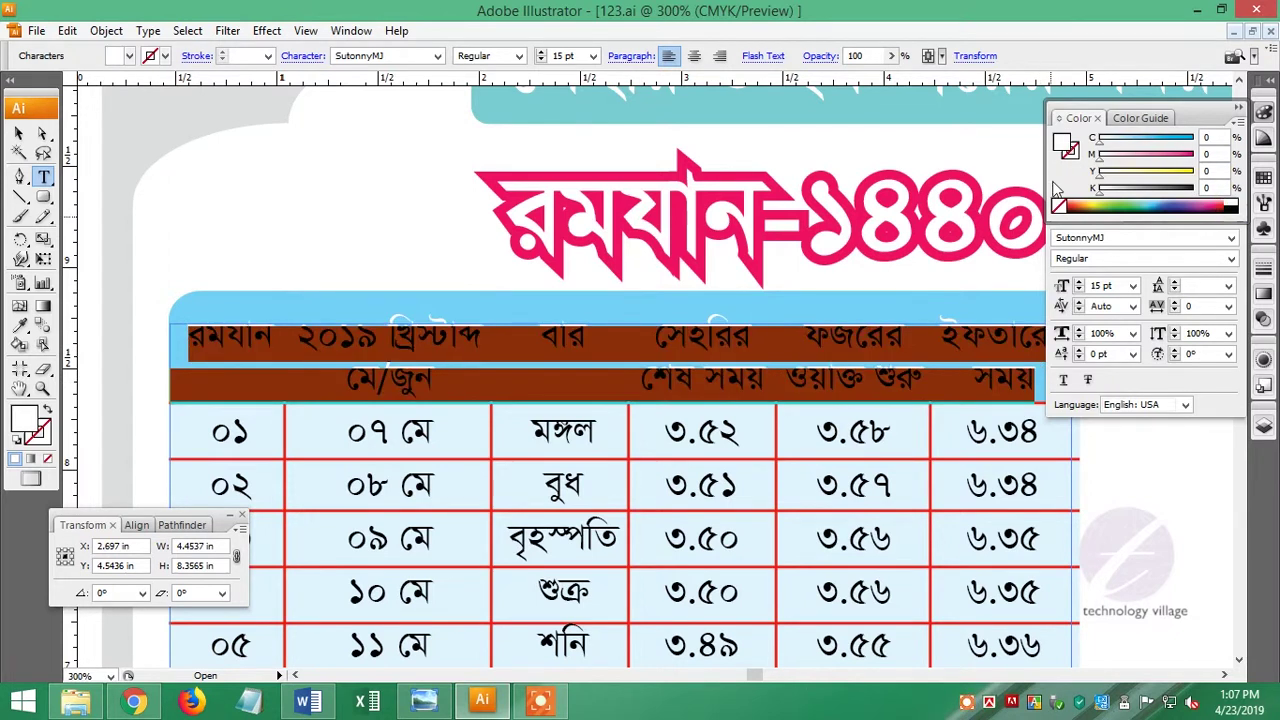
left_click(19, 133)
left_click(142, 308)
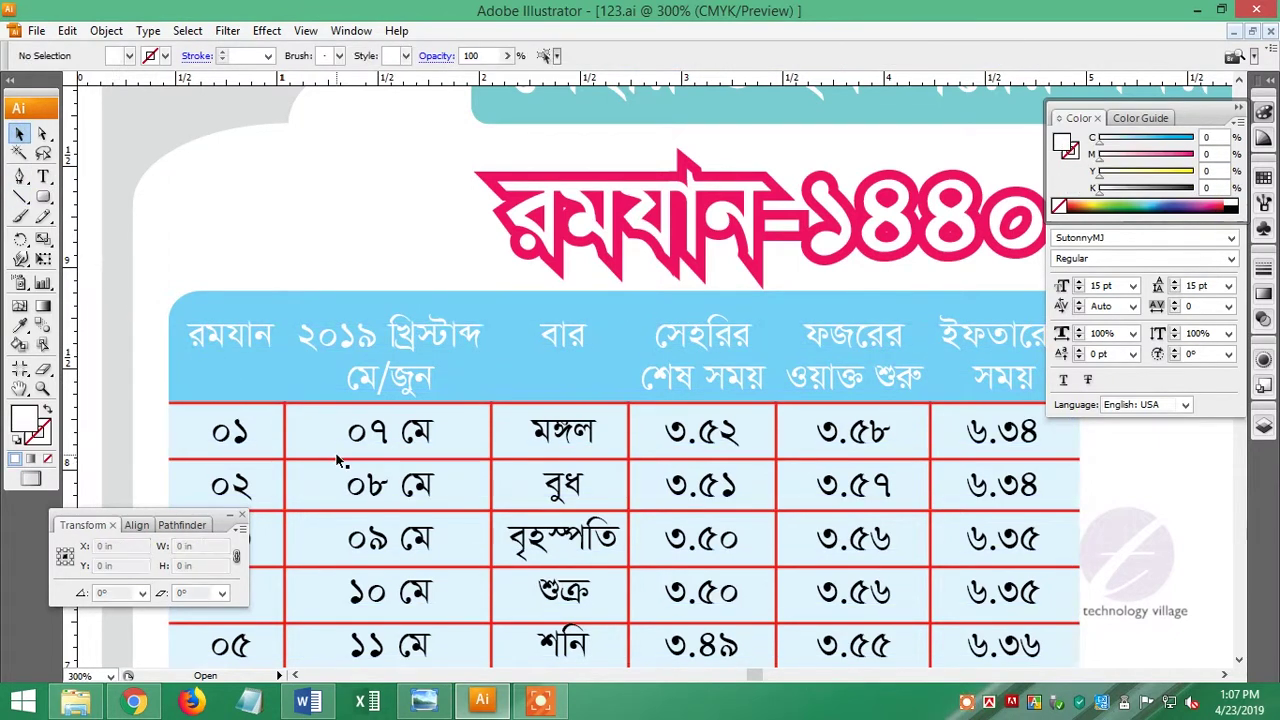
Bring the table's column divider lines to the front and return to 100% view.
left_click(93, 428, "shift")
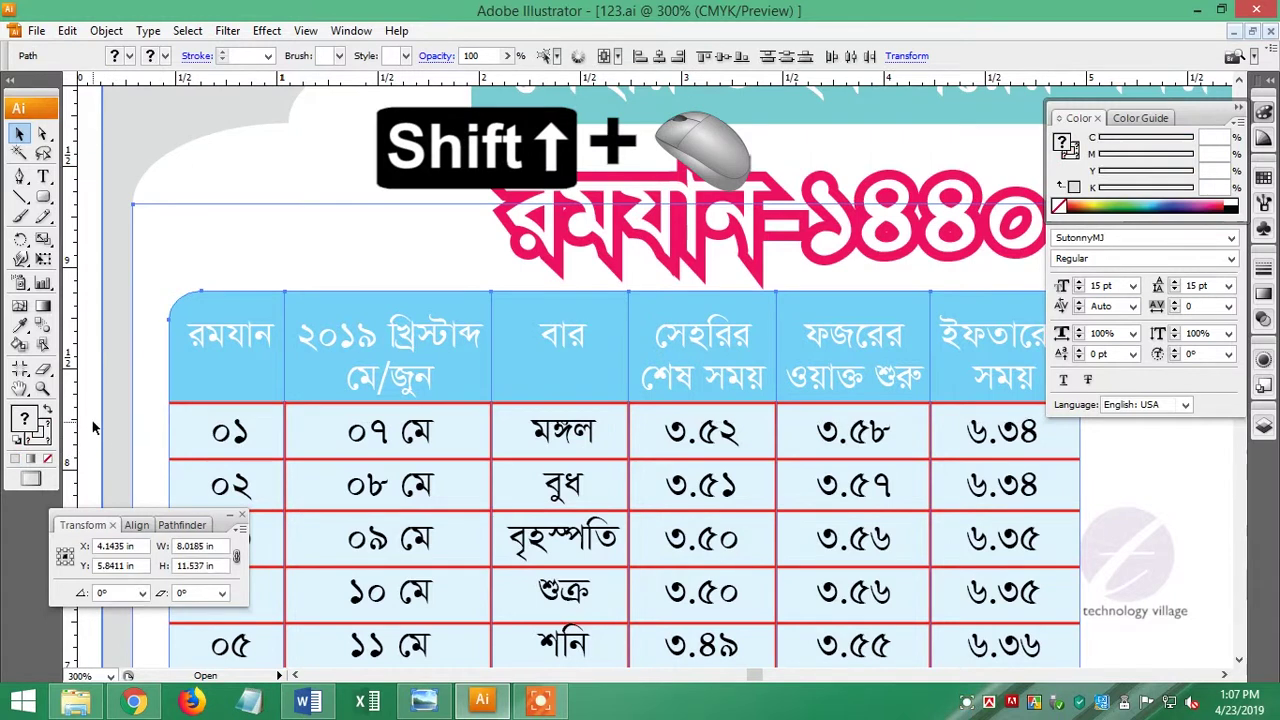
left_click(256, 440, "shift")
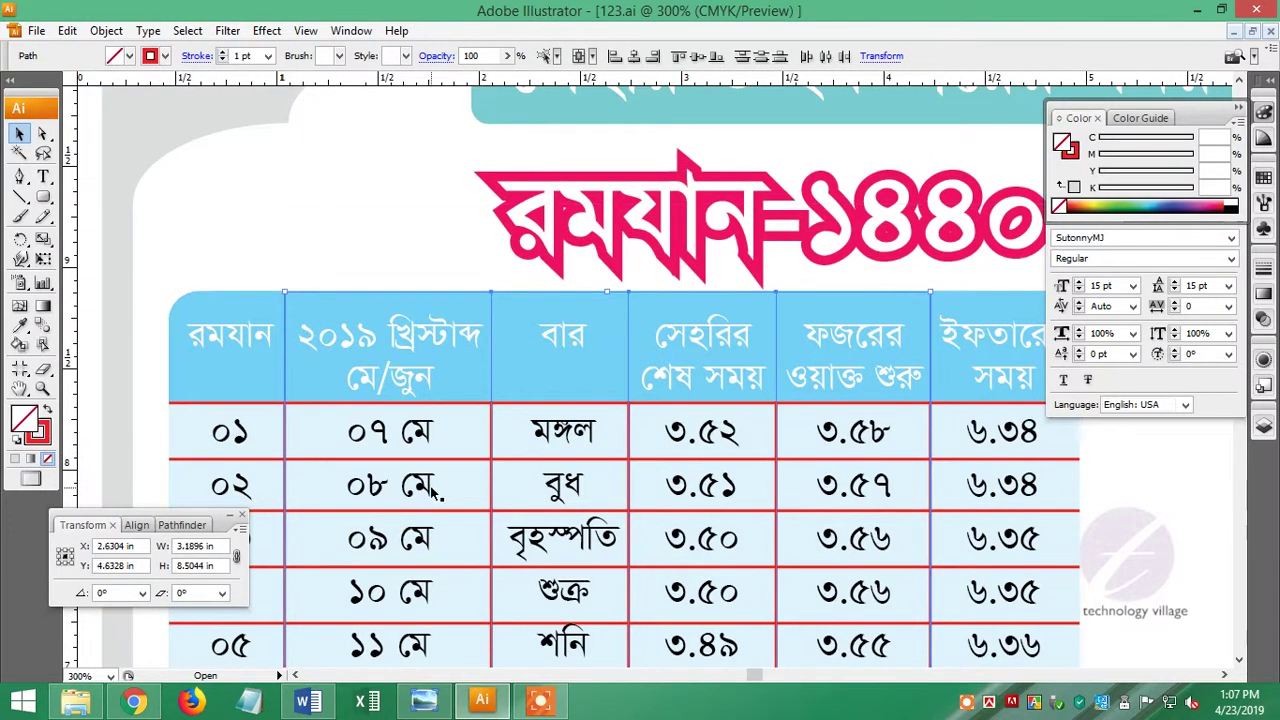
key("ctrl+shift+bracketright")
left_click(98, 413)
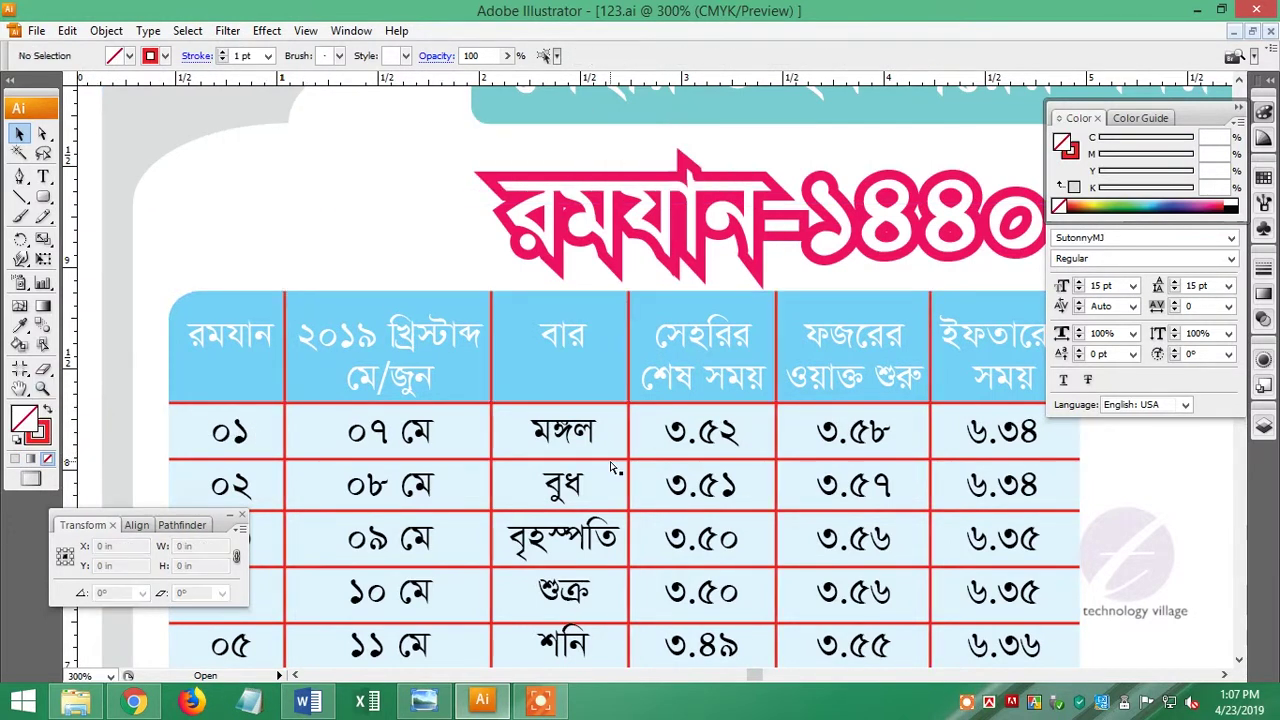
key("ctrl+1")
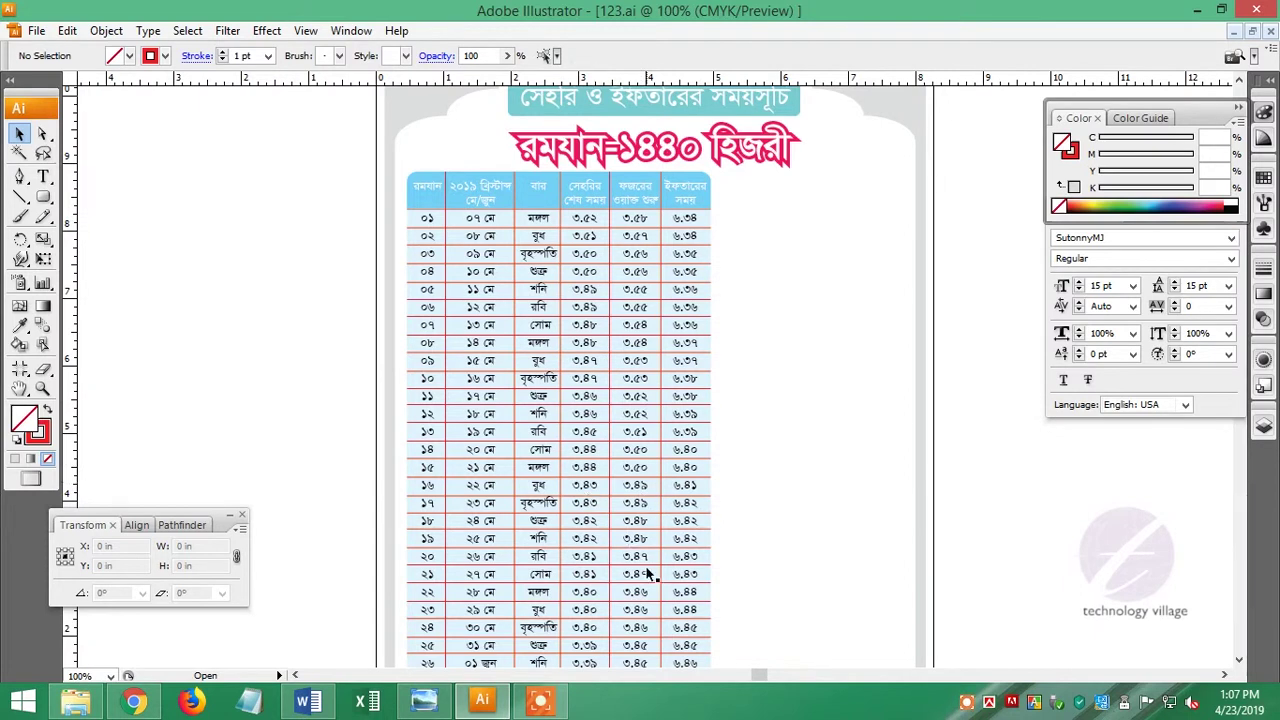
left_click_drag(622, 578, 581, 537)
left_click_drag(43, 196, 100, 200)
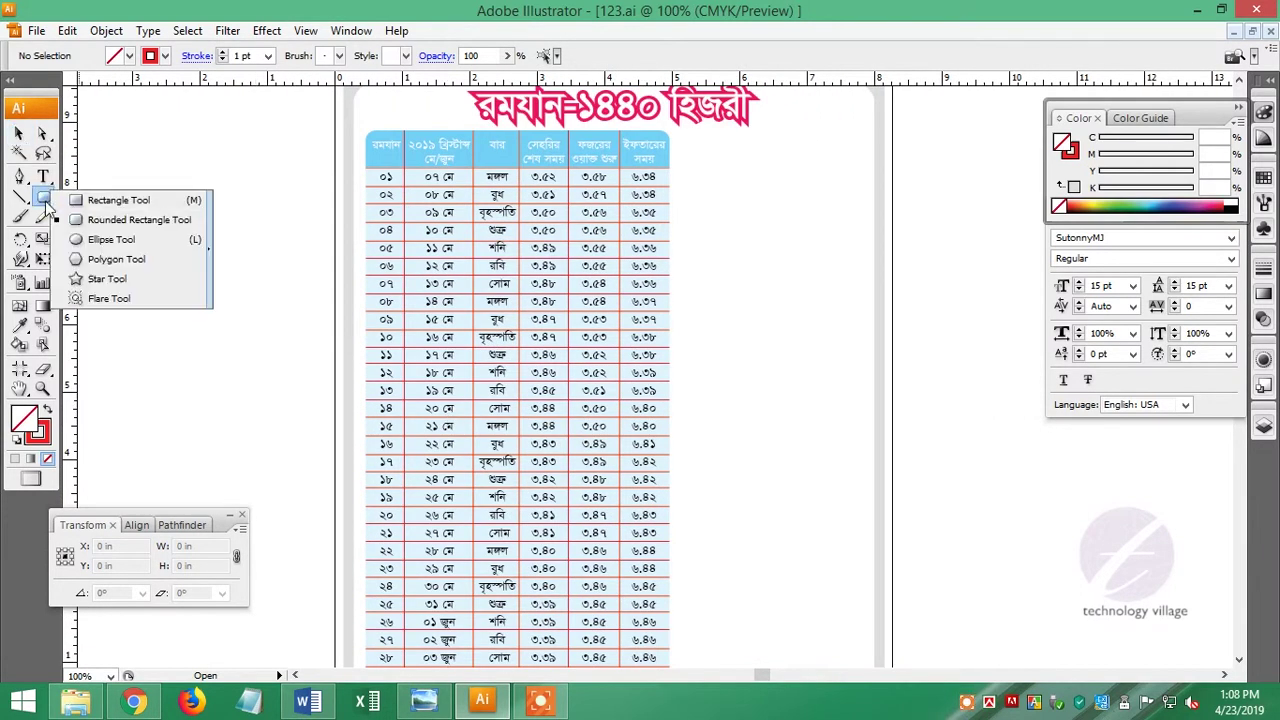
Draw a 4.4167 × 2.625 in rectangle over rows ১১–২০ with no stroke and no fill.
left_click_drag(369, 330, 668, 524)
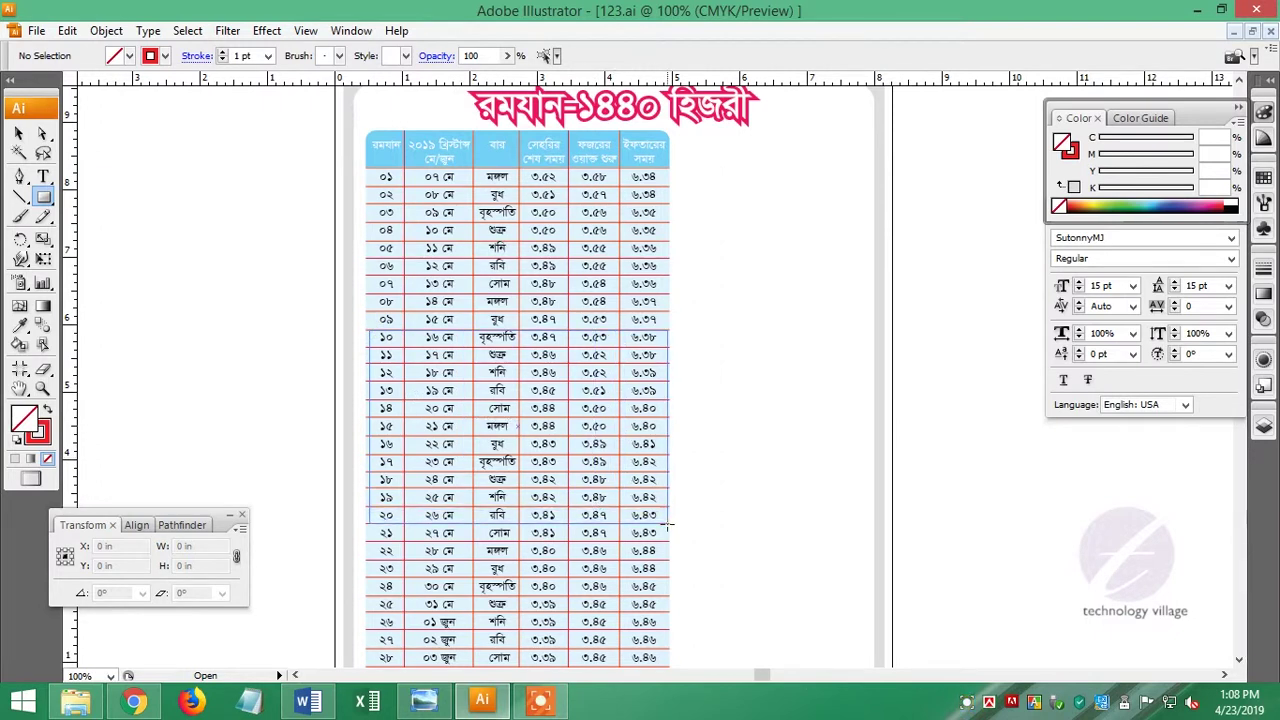
left_click(19, 133)
left_click_drag(518, 330, 518, 346)
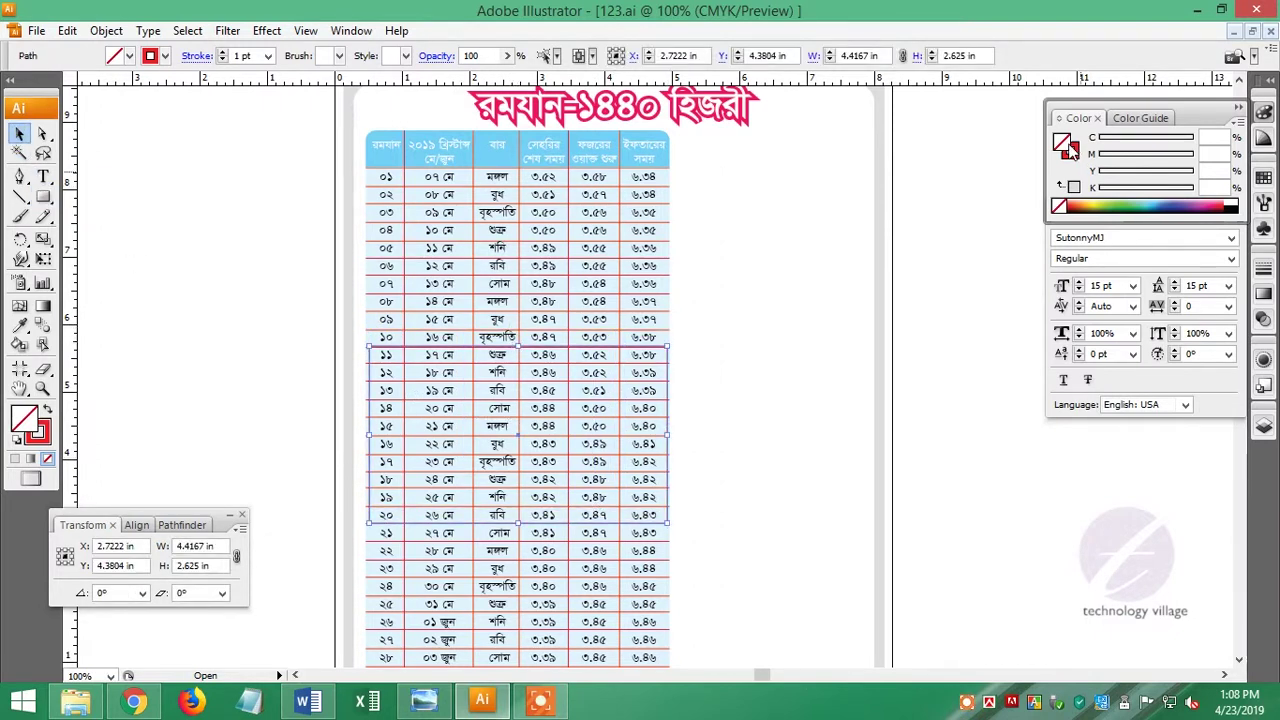
key("slash")
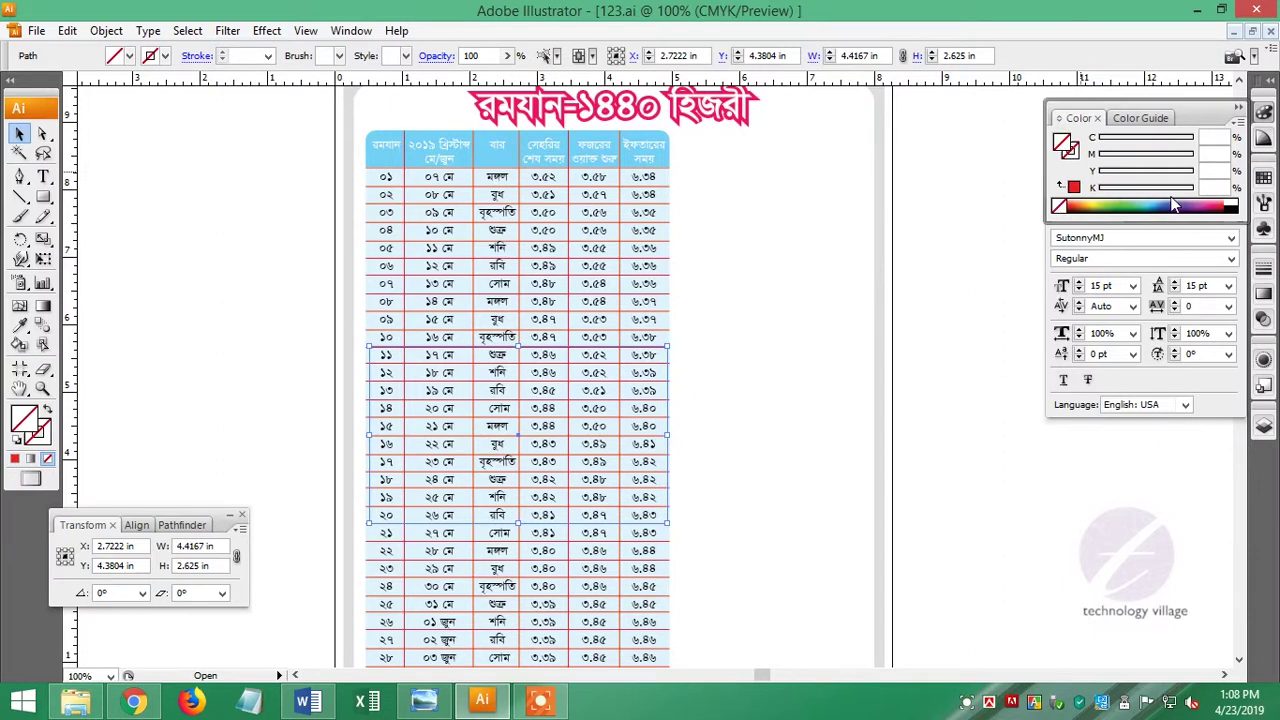
left_click(1175, 205)
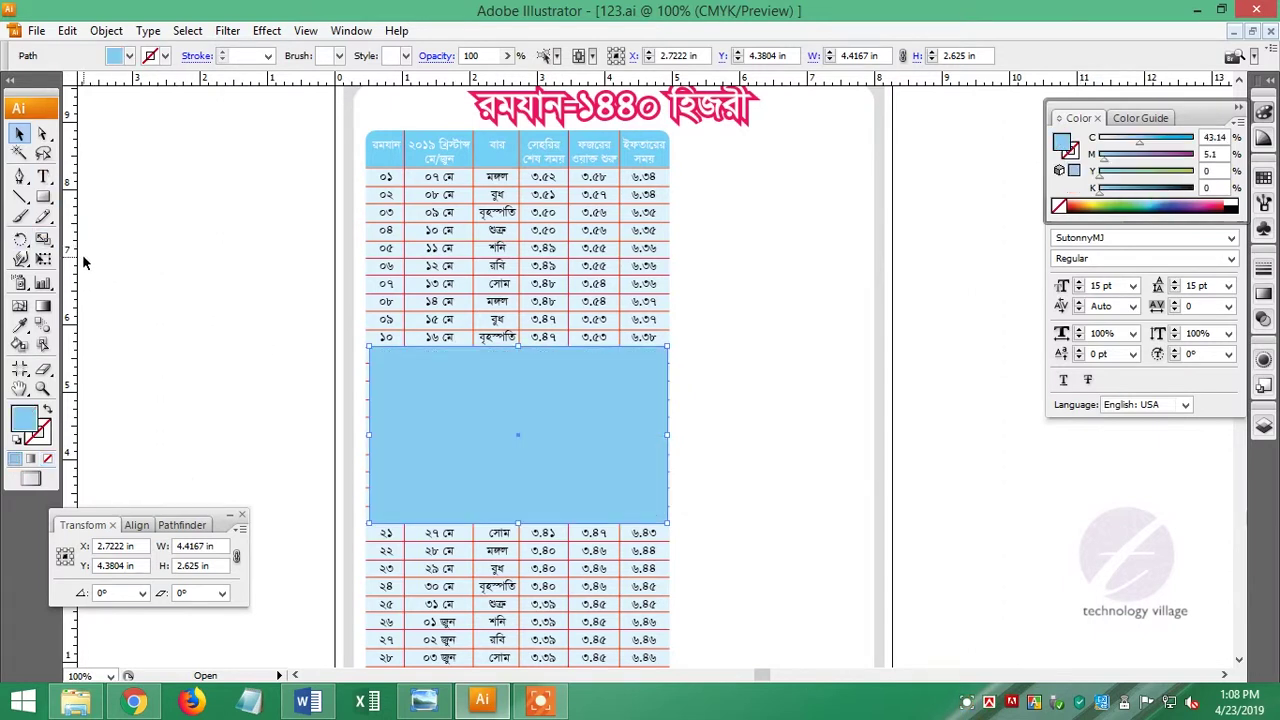
left_click(20, 325)
left_click(418, 285)
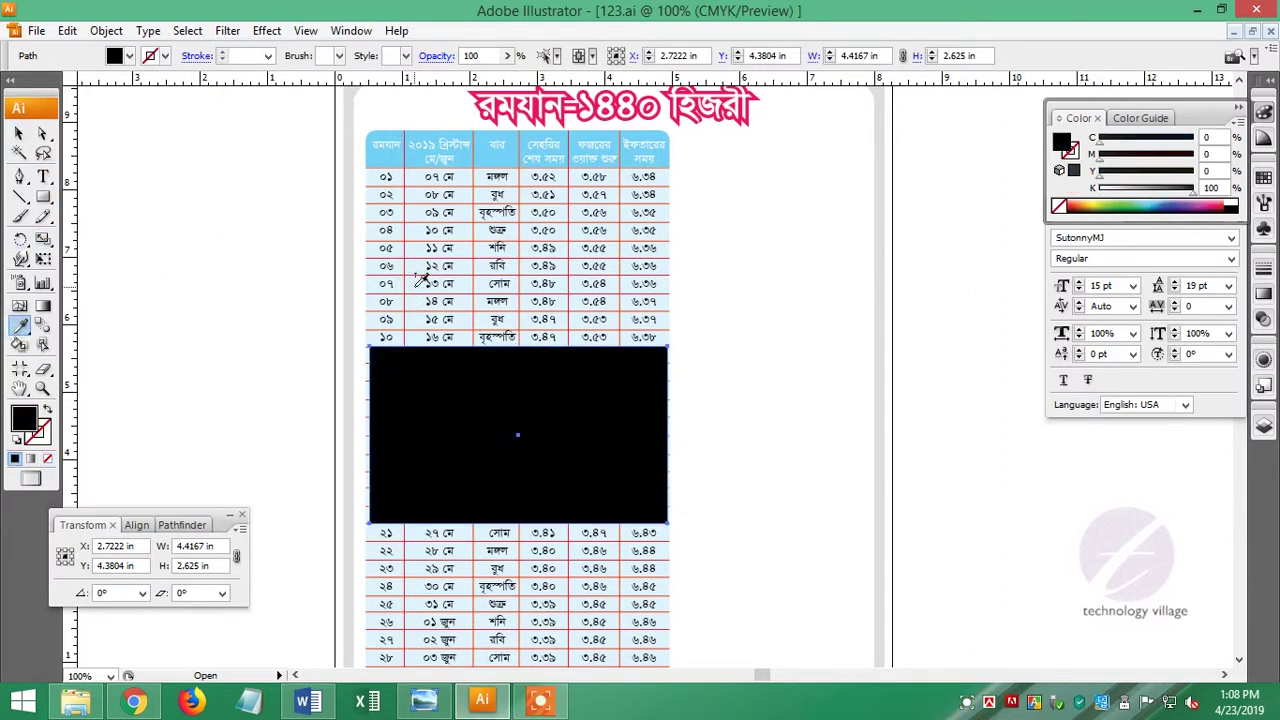
key("slash")
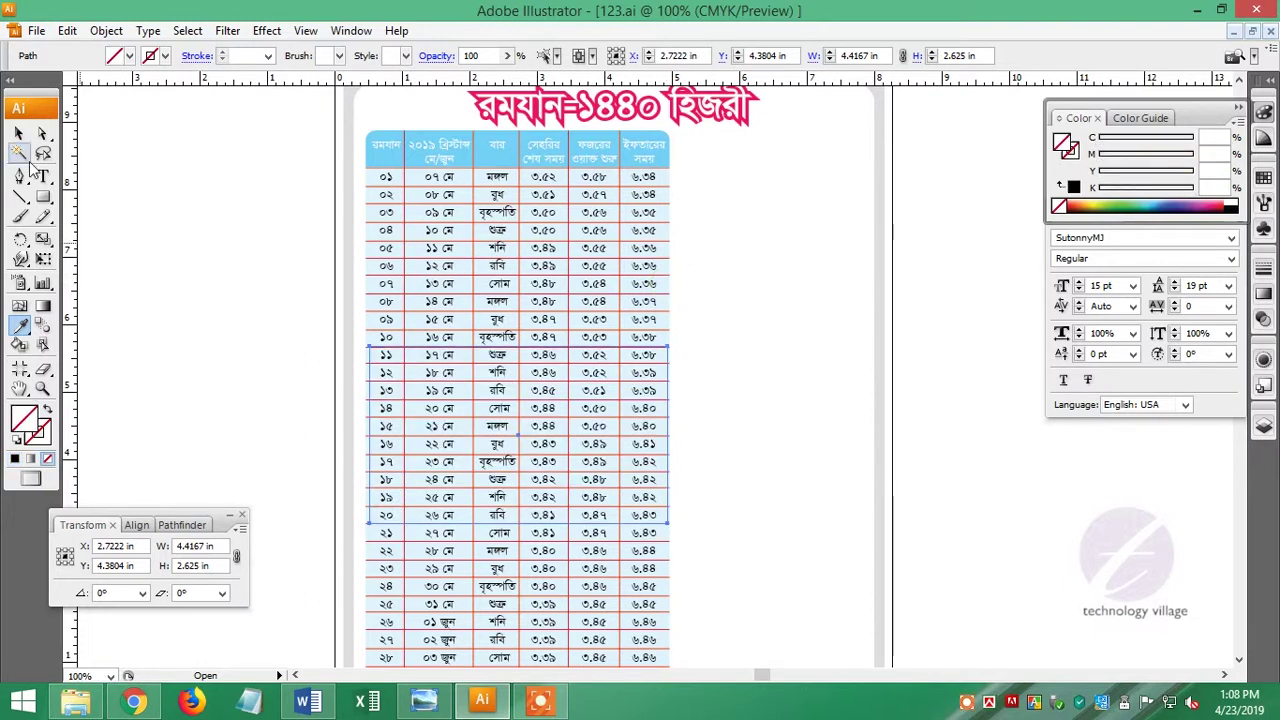
left_click(20, 134)
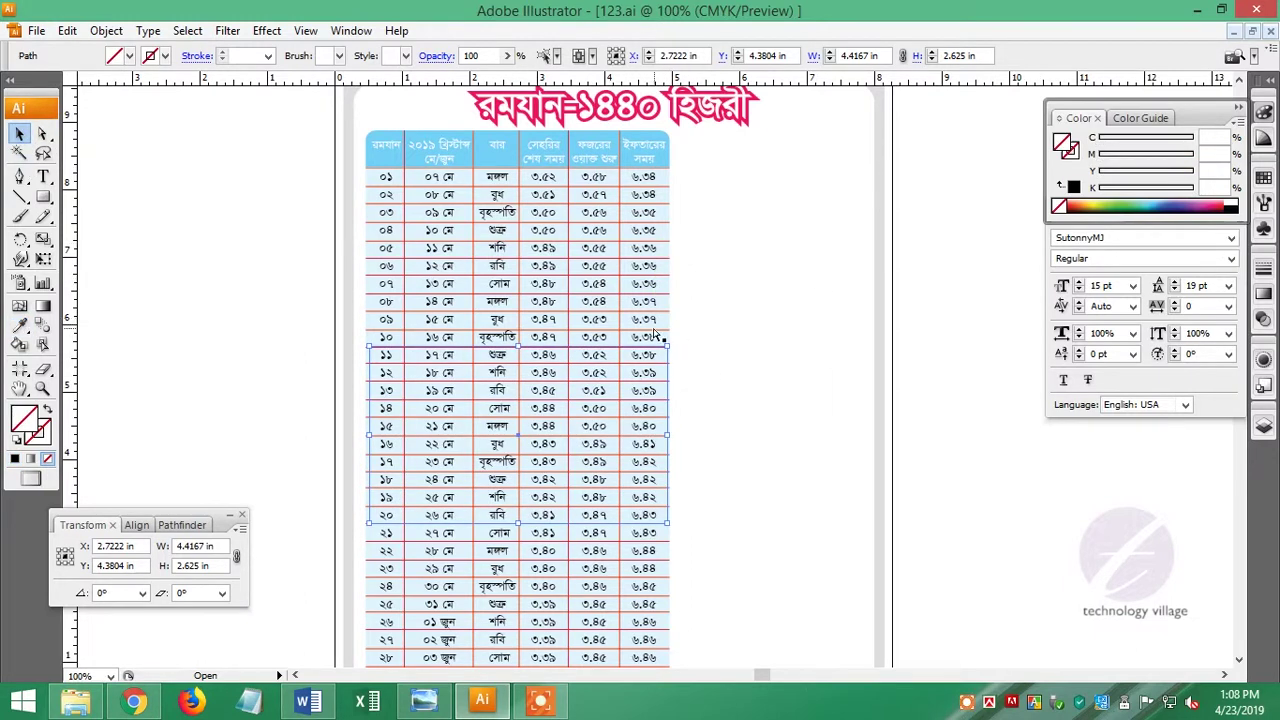
left_click_drag(632, 303, 704, 377)
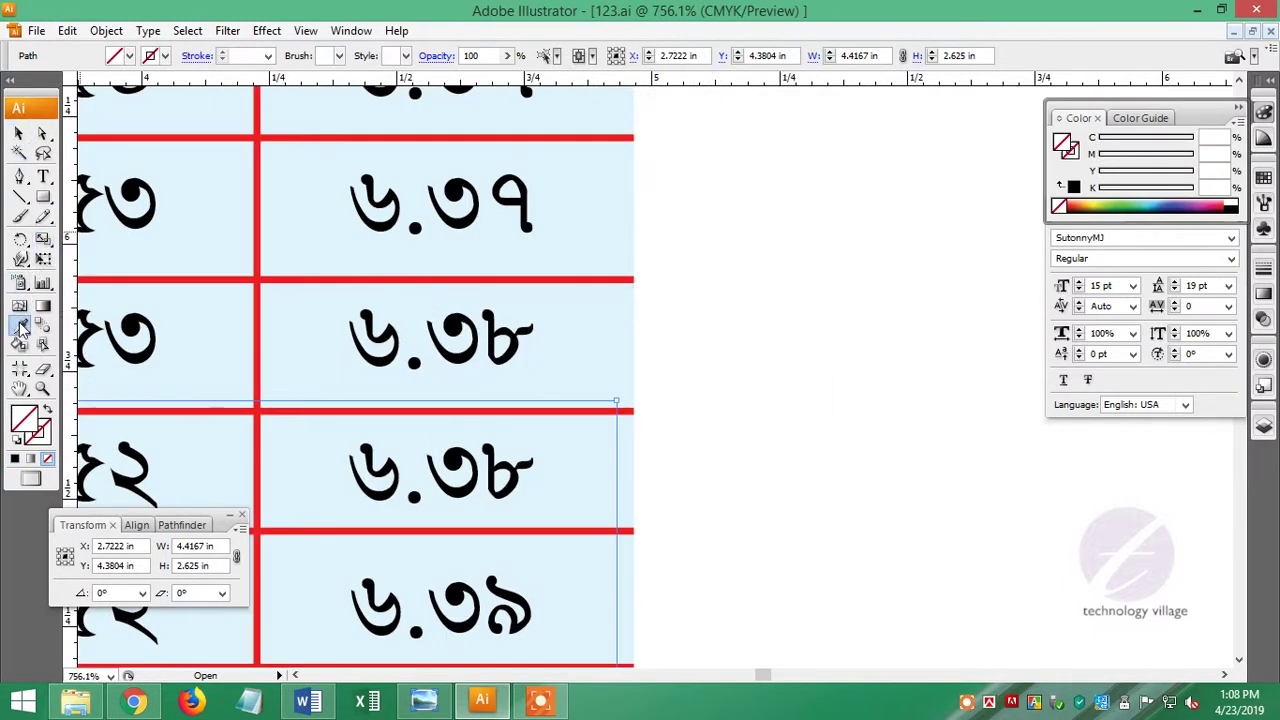
Fill the rectangle with the table's sampled blue, set to cyan 25.
left_click(634, 236)
left_click(22, 134)
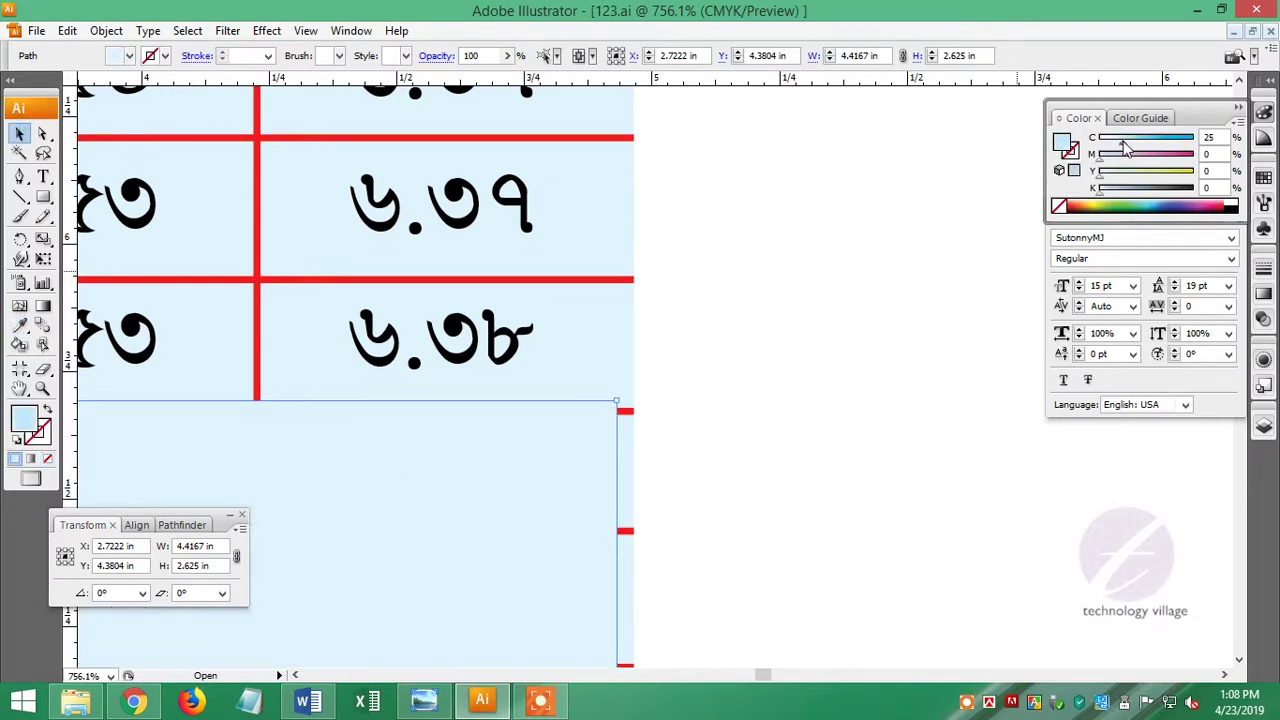
left_click_drag(1125, 148, 1124, 148)
Move the rectangle's top edge onto the red line above row ১১.
left_click_drag(617, 401, 634, 410)
scroll(614, 393, "up", 7)
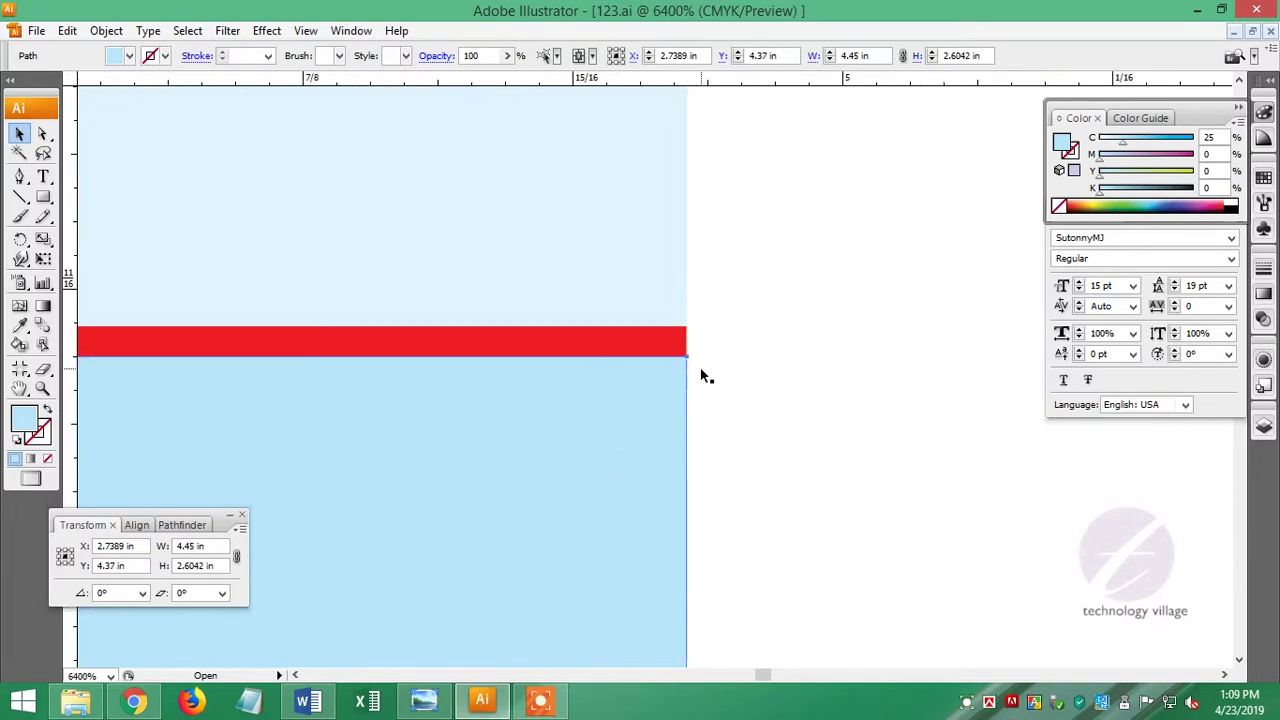
left_click_drag(684, 355, 683, 386)
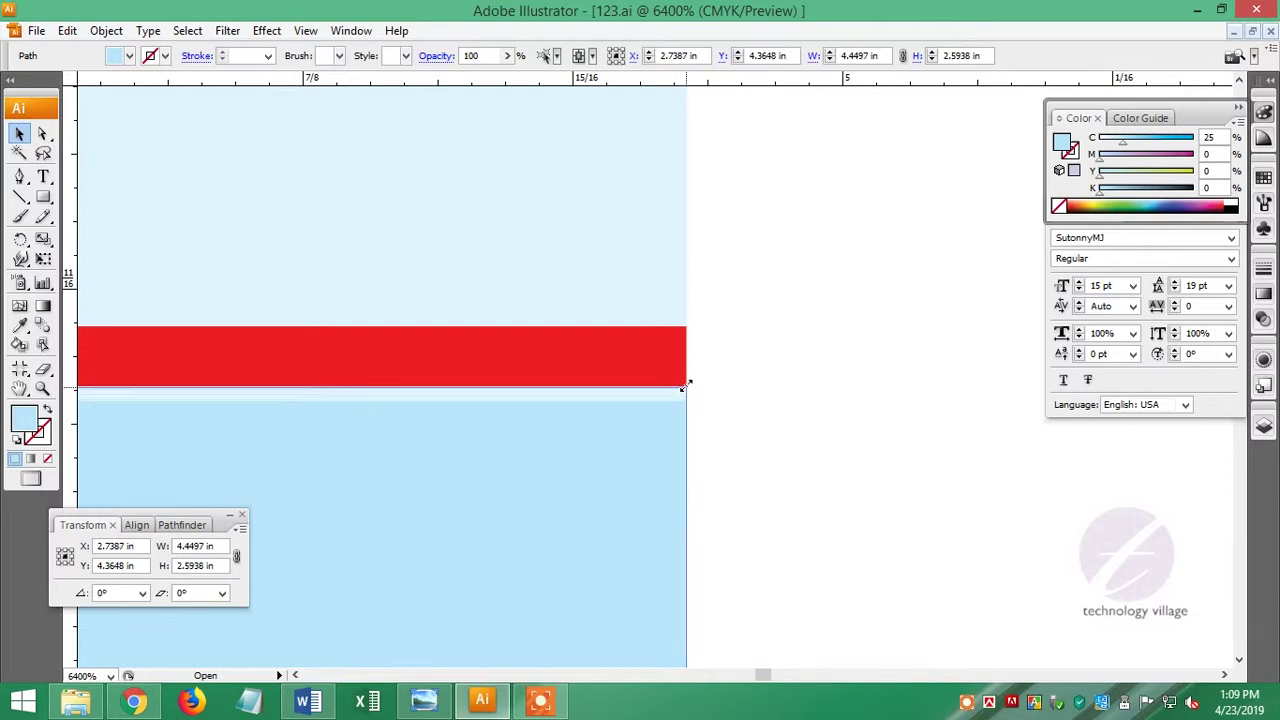
left_click_drag(683, 386, 683, 380)
key("ctrl+0")
scroll(620, 375, "up", 5)
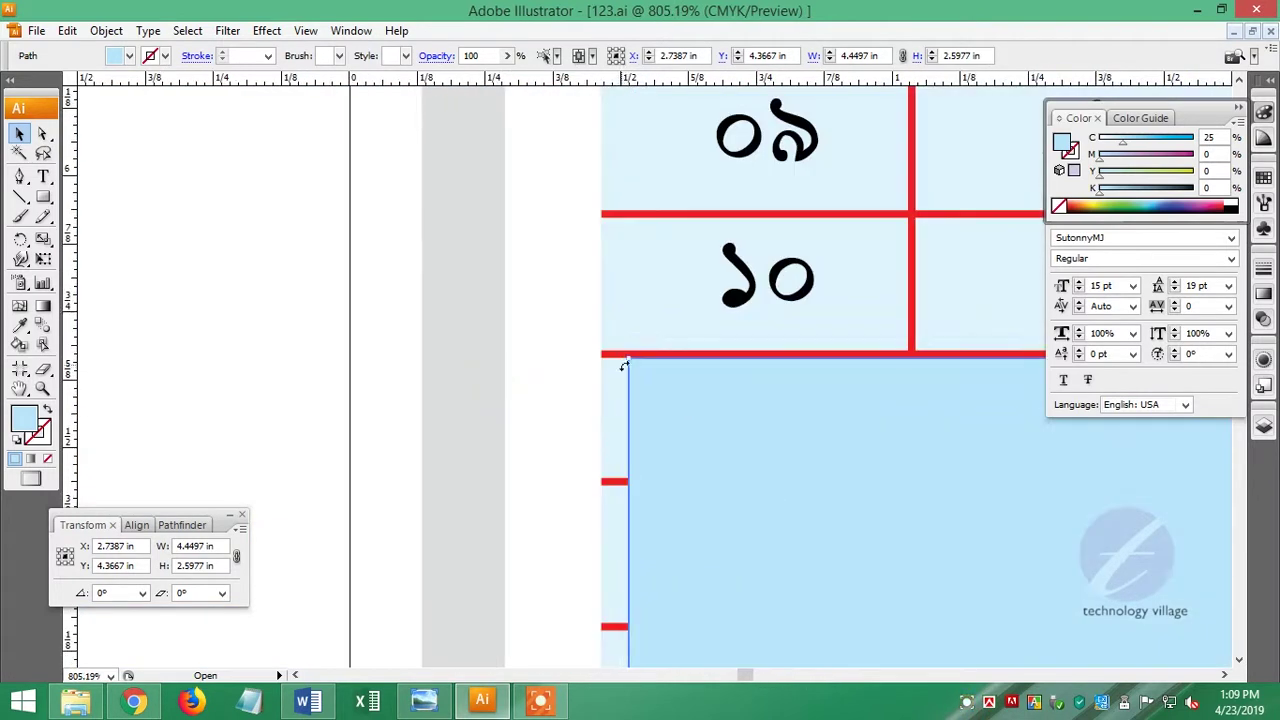
scroll(619, 375, "up", 5)
Align the rectangle's left edge with the table and its bottom edge with the red line.
left_click_drag(723, 271, 560, 270)
key("ctrl+1")
scroll(486, 514, "down", 3)
left_click_drag(551, 397, 655, 449)
left_click_drag(757, 440, 760, 446)
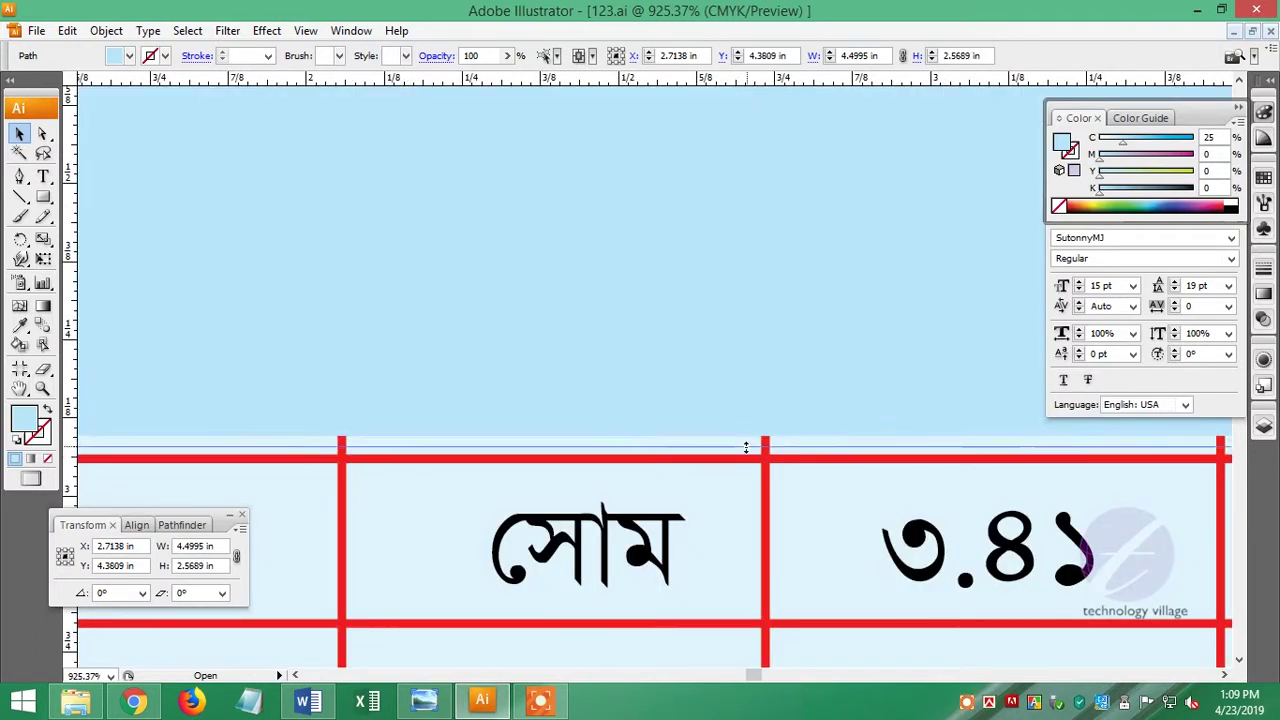
key("ctrl+1")
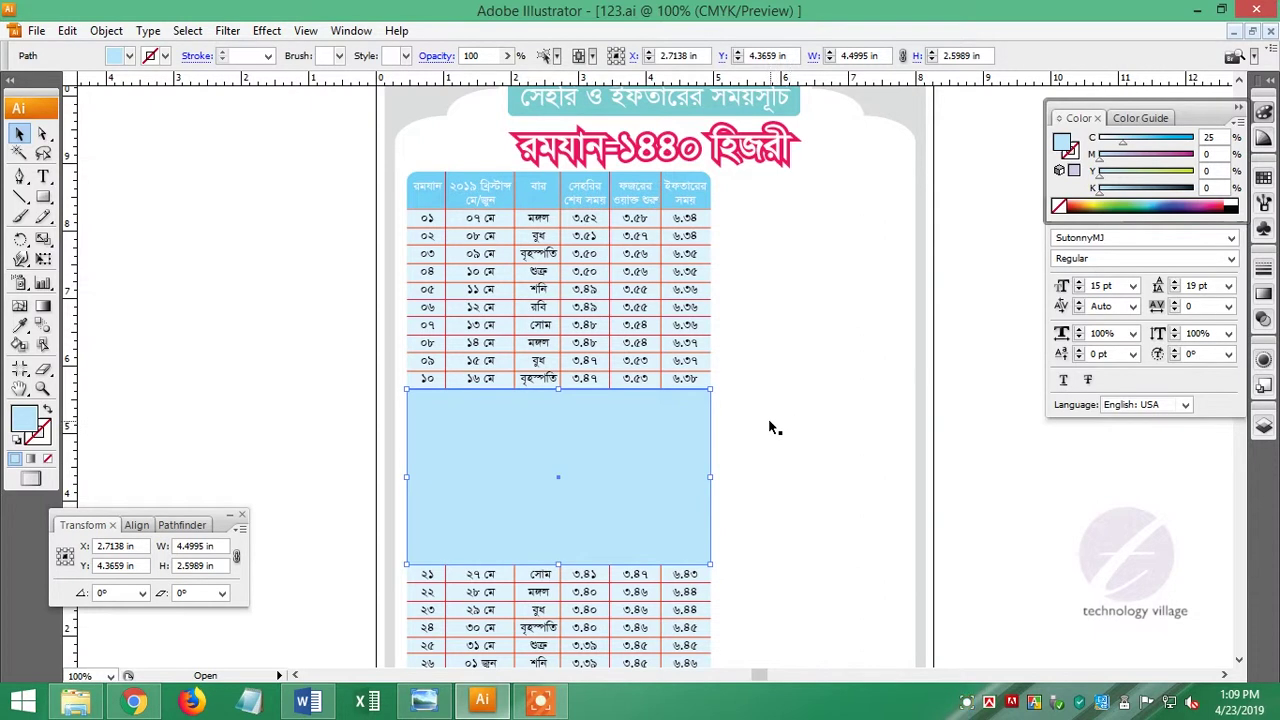
Send the cyan 25 band backward so rows ১১–২০ text shows on top of it.
left_click(639, 380)
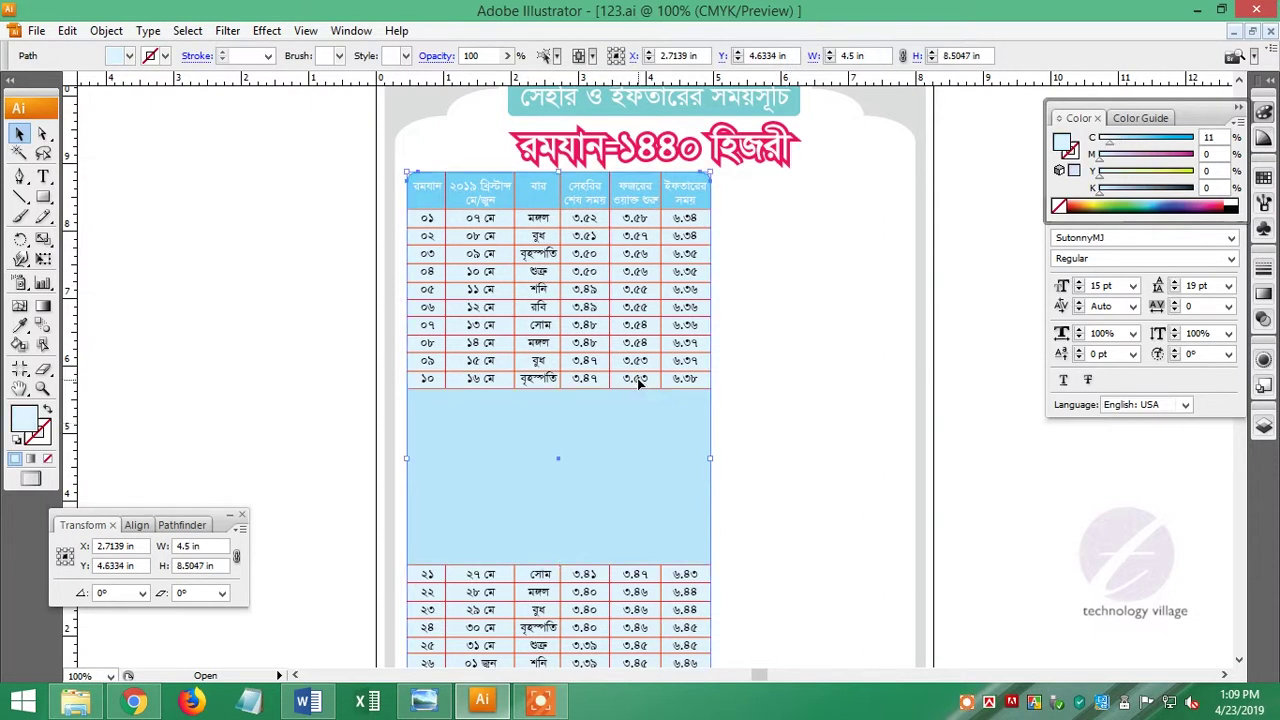
key("ctrl+shift+bracketleft")
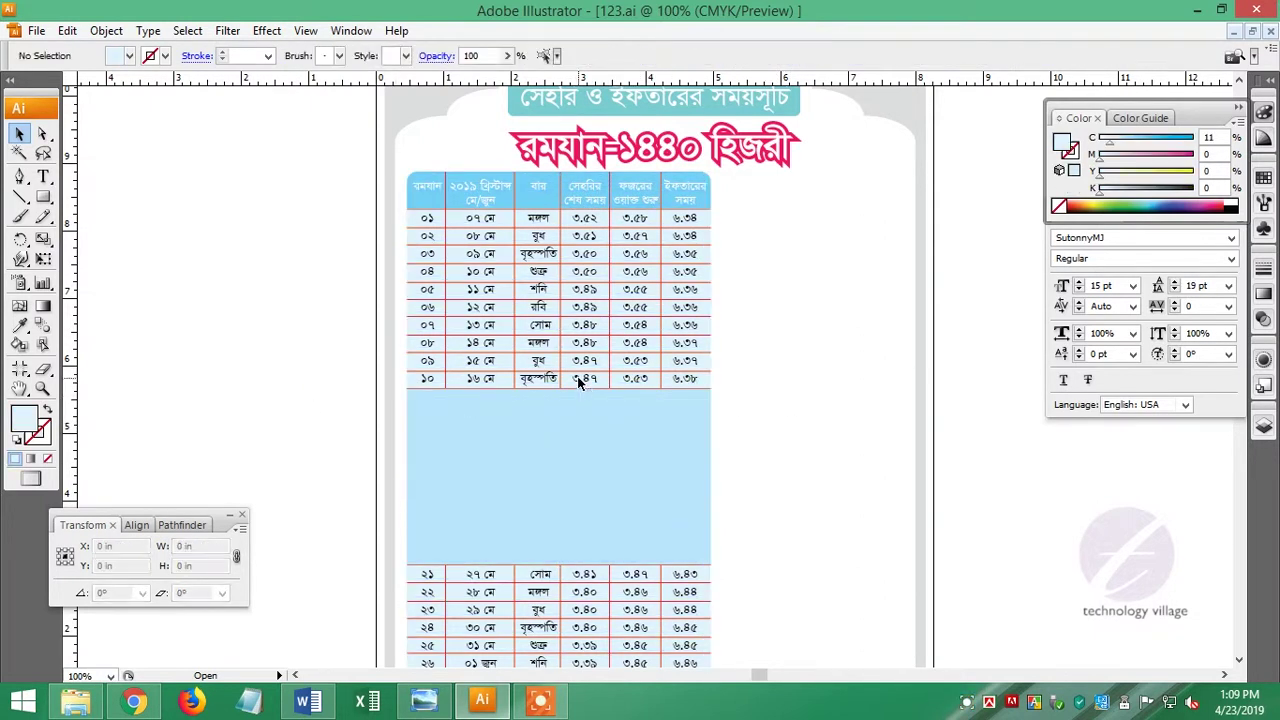
left_click(298, 373)
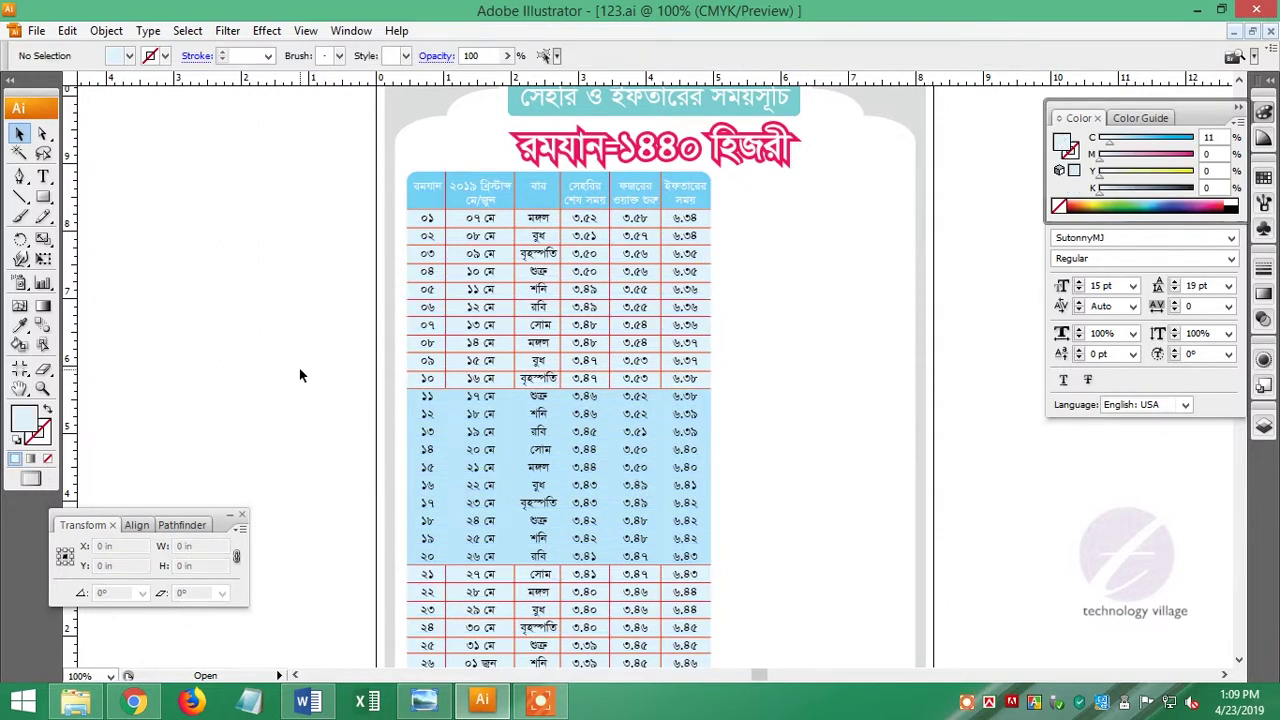
left_click_drag(977, 343, 854, 494)
left_click_drag(400, 382, 753, 580)
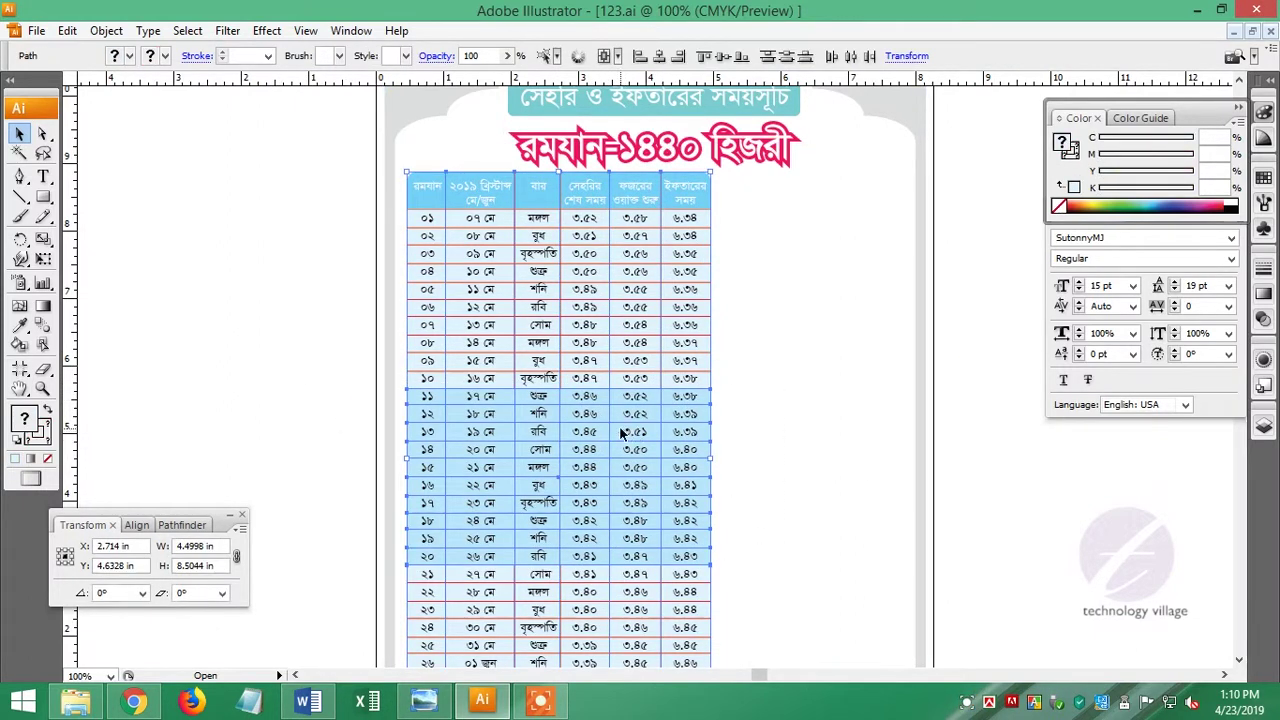
left_click(315, 460)
scroll(347, 308, "up", 1)
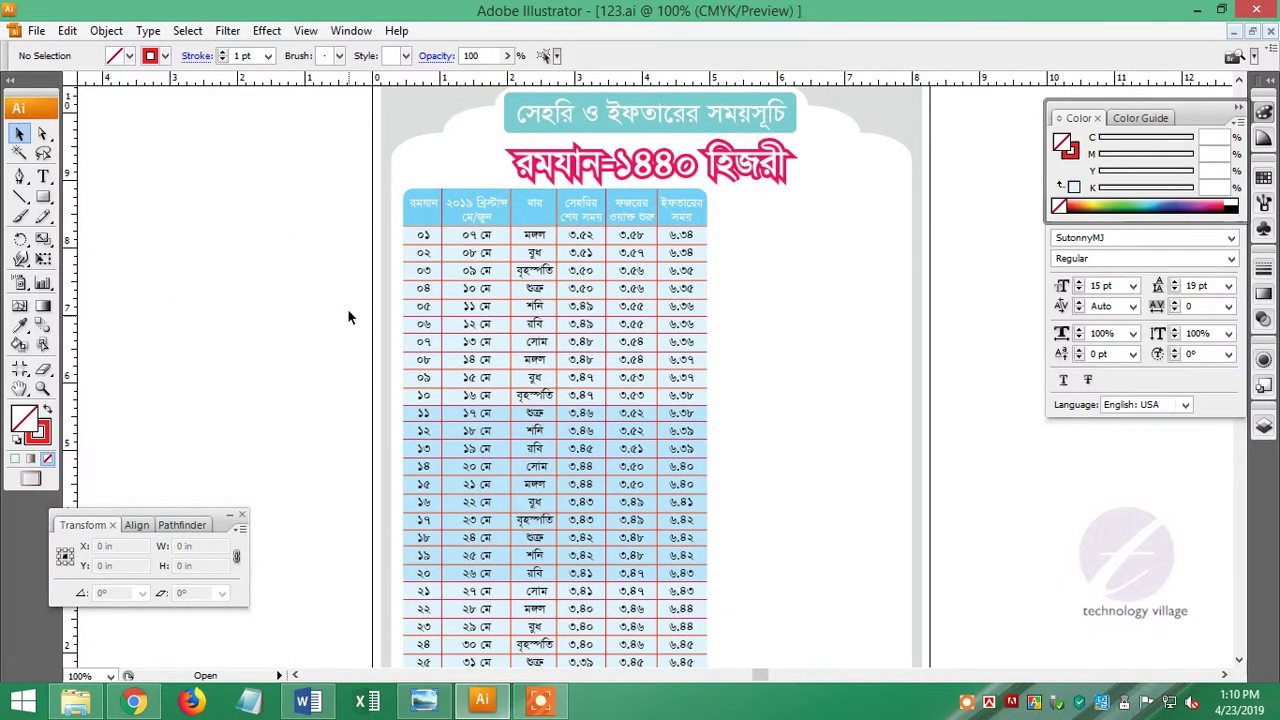
key("ctrl+a")
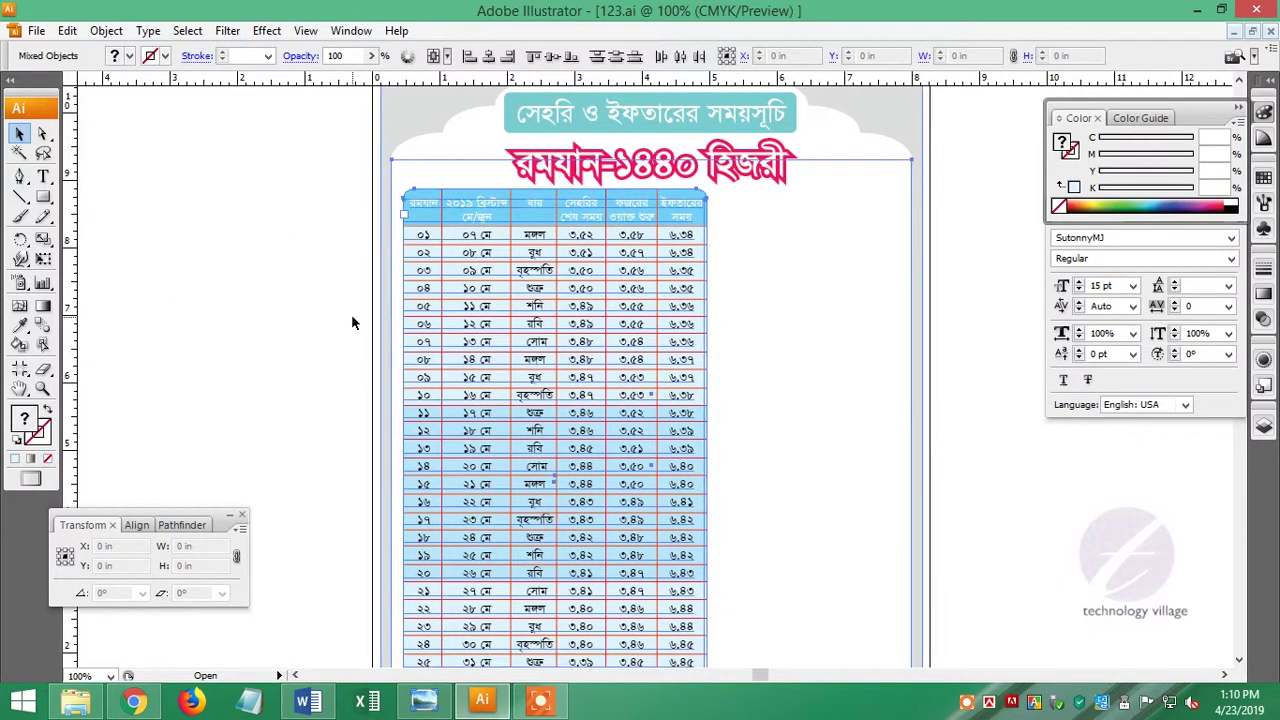
left_click(351, 314)
left_click(703, 283)
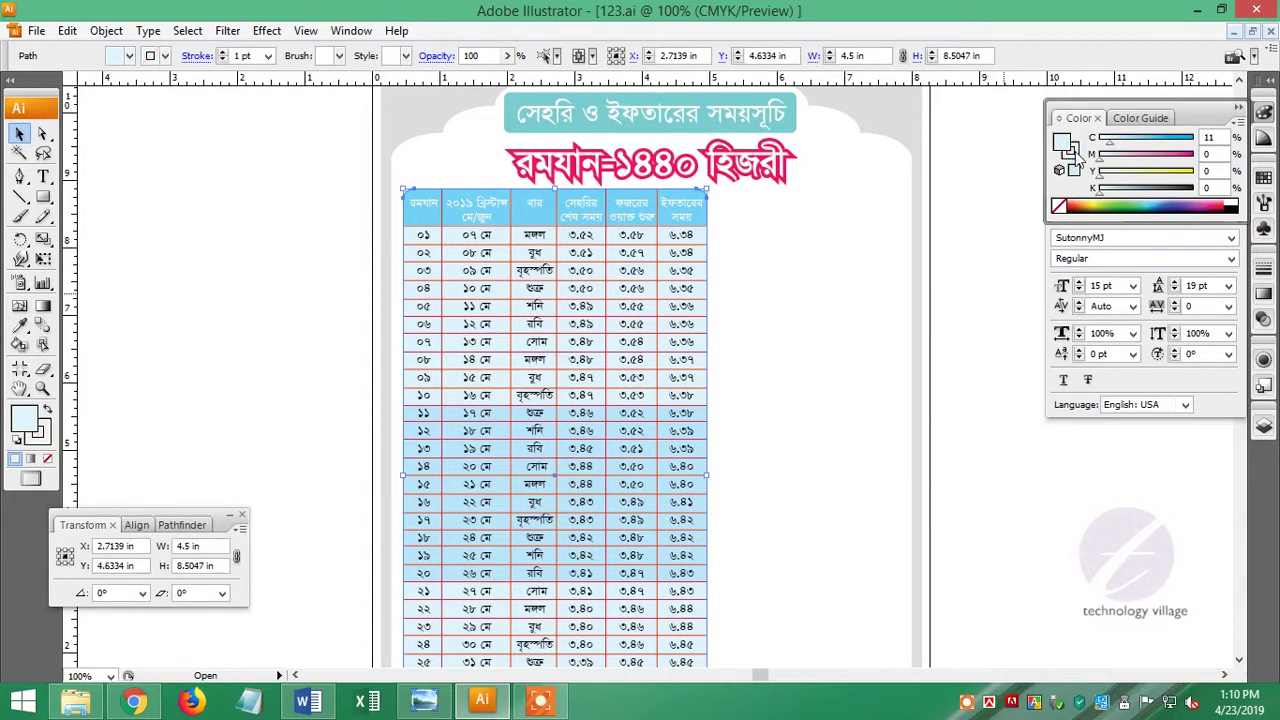
Give the table's rounded background shape a 2 pt outline.
left_click_drag(1109, 144, 1133, 148)
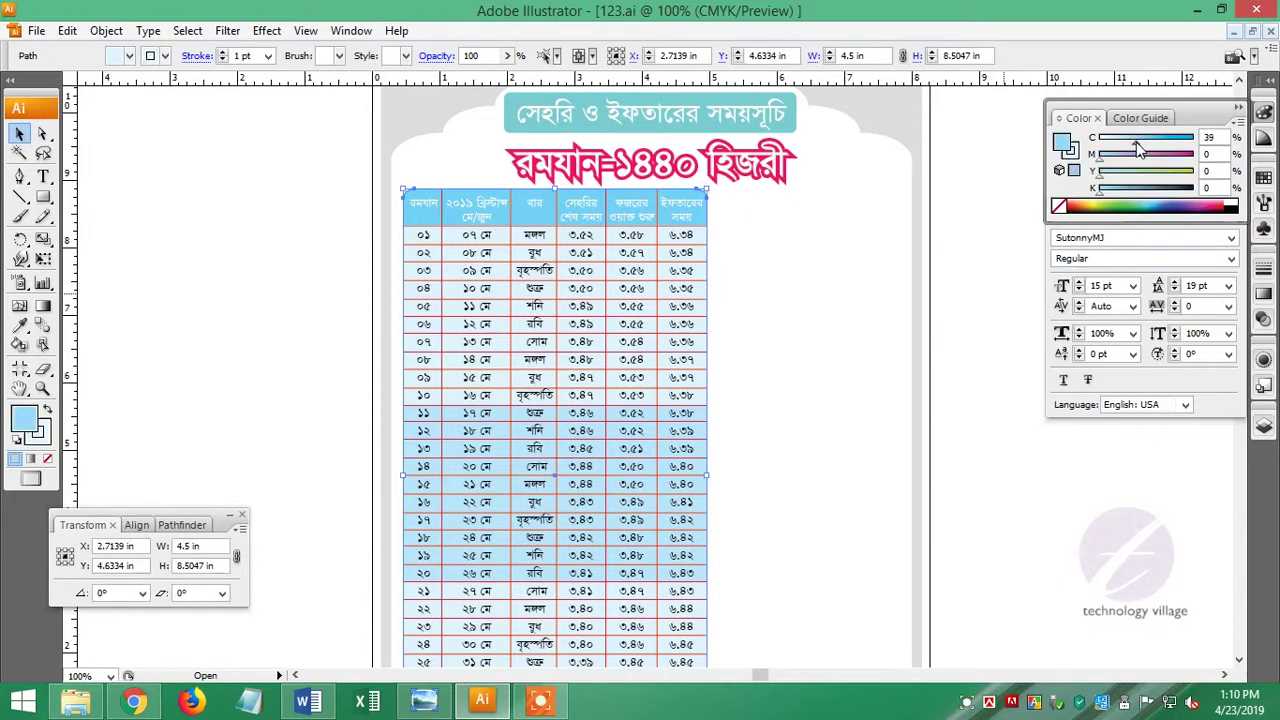
key("ctrl+z")
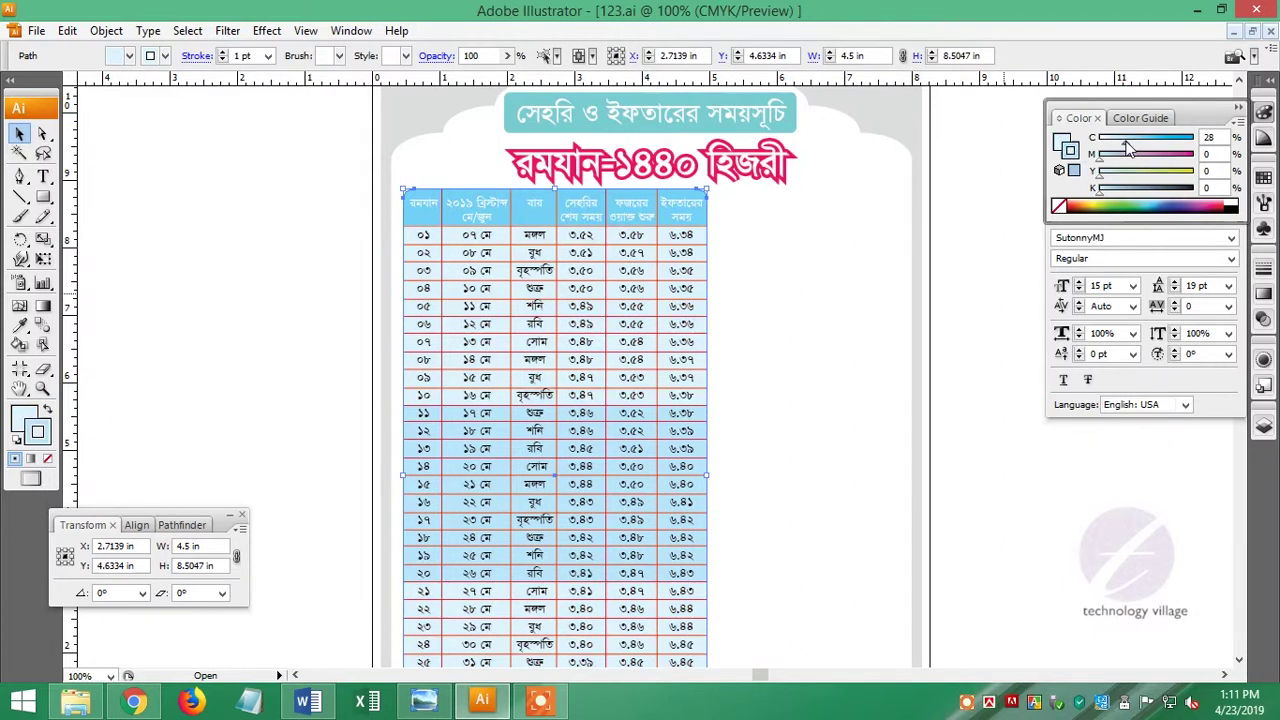
left_click(1264, 270)
left_click(1175, 297)
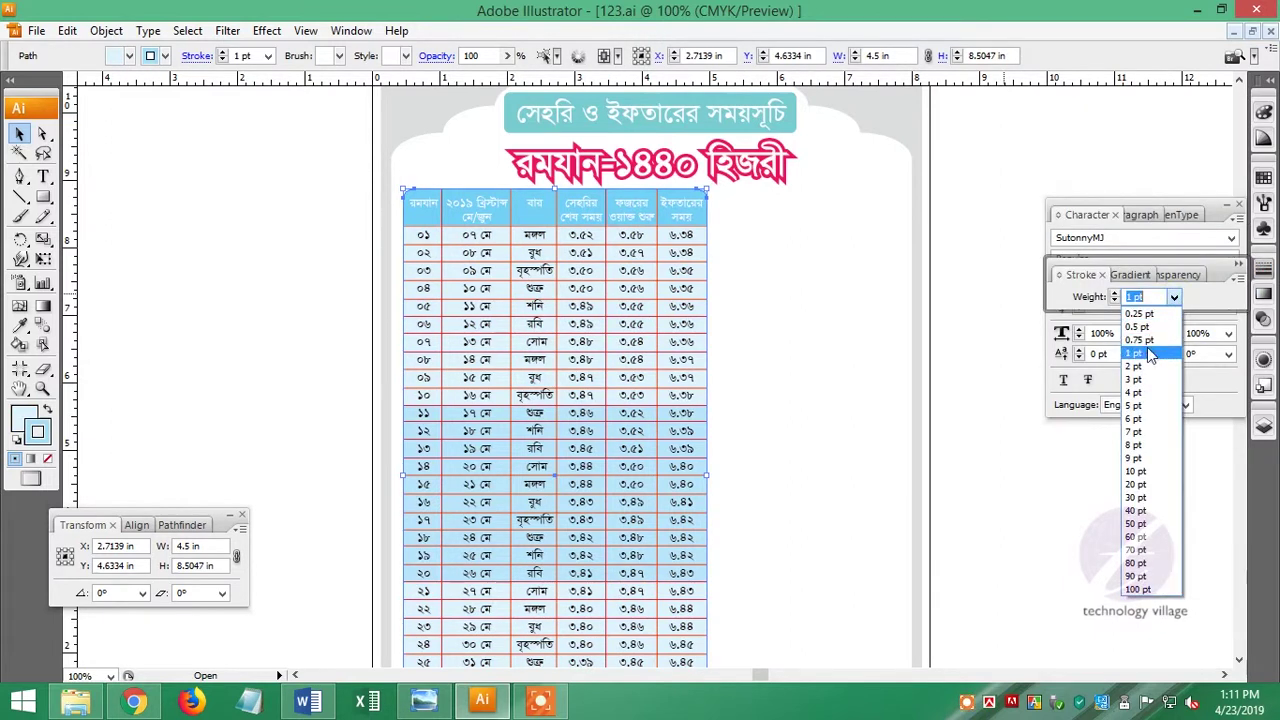
left_click(1140, 360)
left_click(1035, 372)
Deepen the table border's blue by raising its cyan to 63%.
left_click_drag(397, 197, 425, 226)
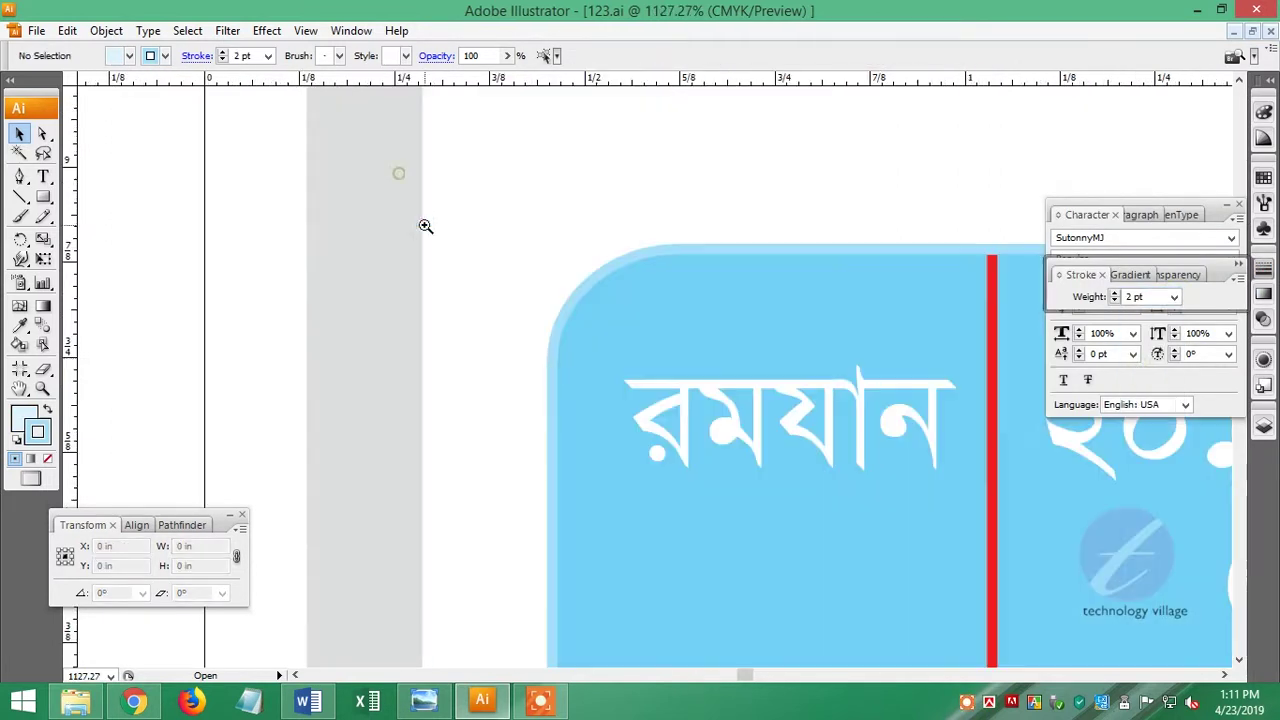
left_click(604, 275)
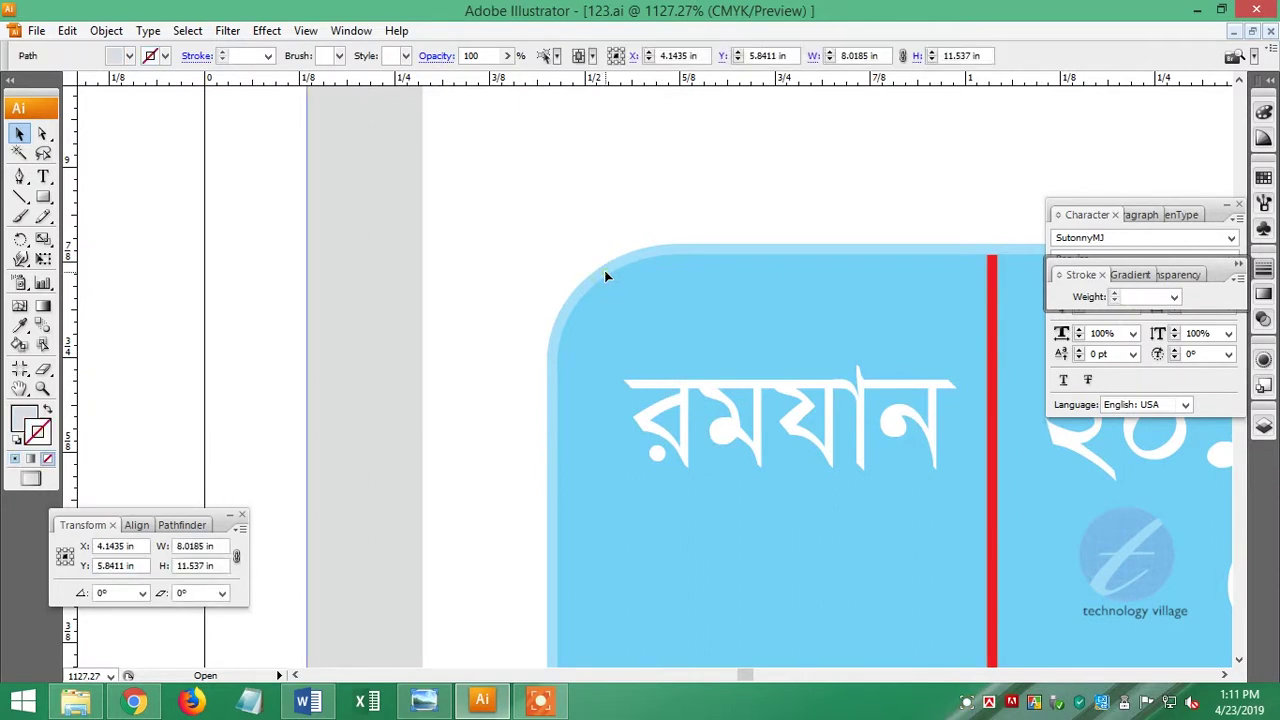
key("ctrl+1")
left_click(899, 437)
left_click_drag(667, 171, 756, 216)
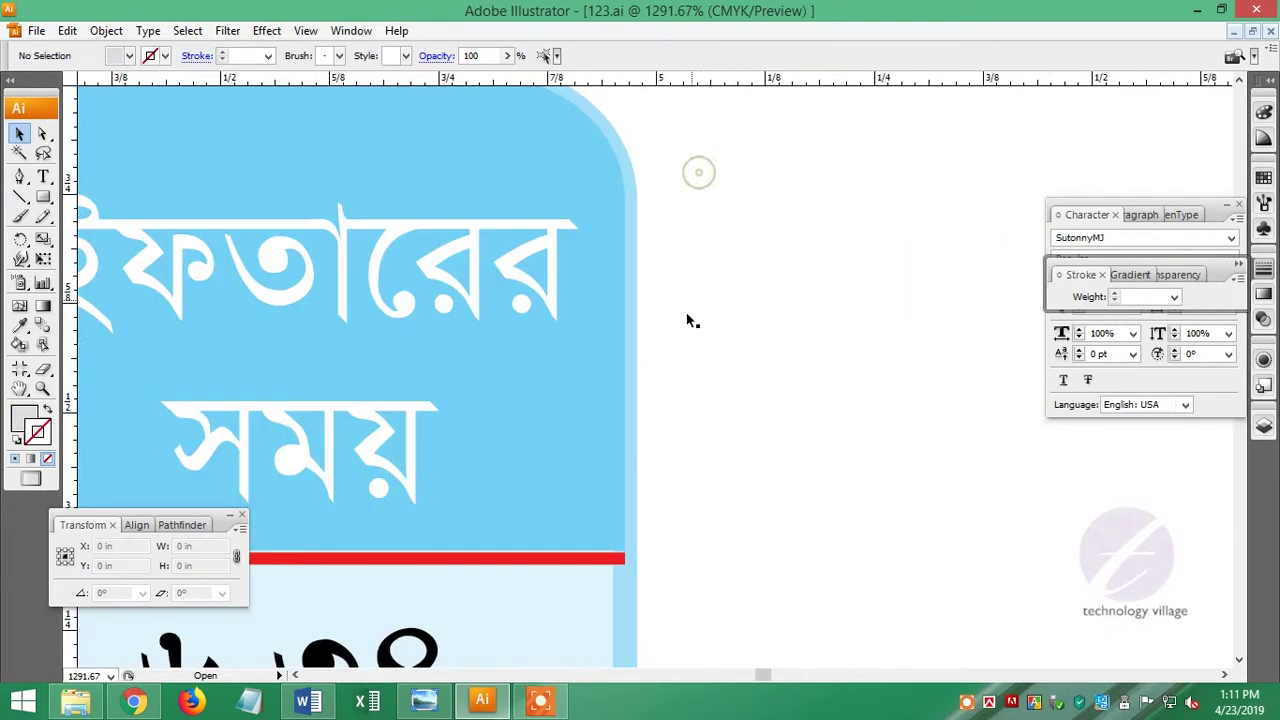
left_click(621, 593)
scroll(620, 540, "down", 3)
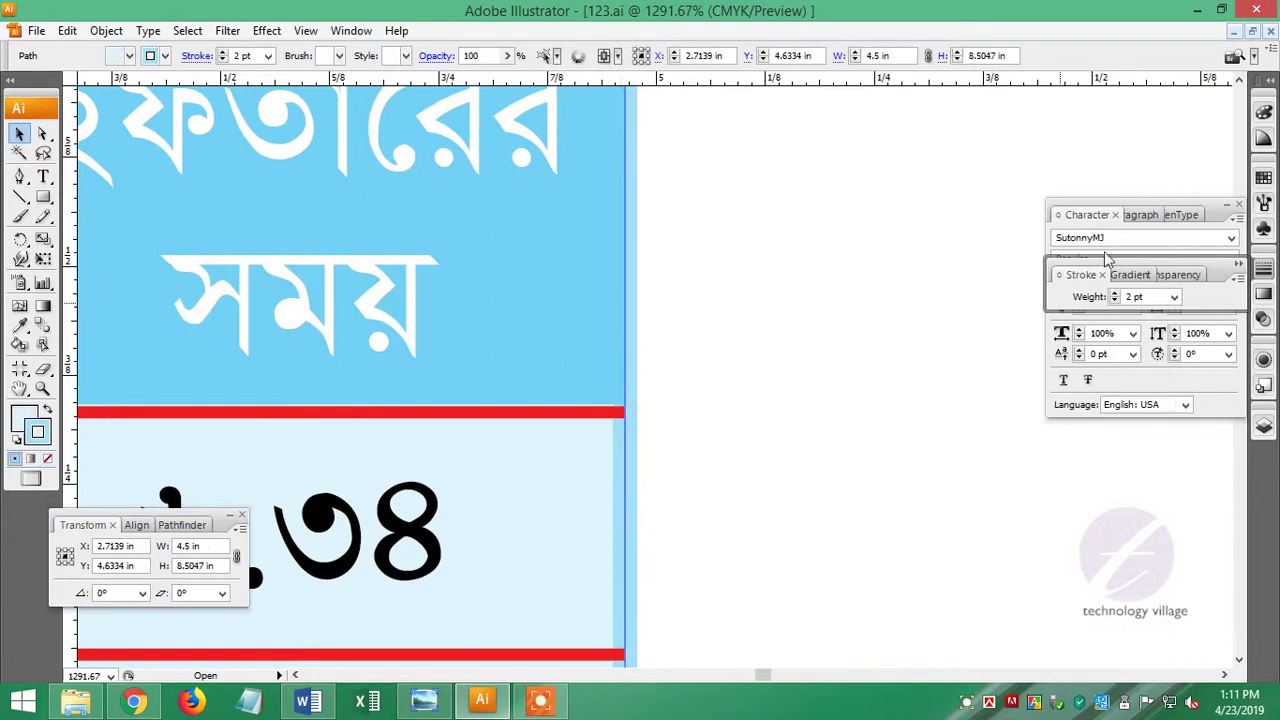
left_click(1264, 113)
left_click_drag(1131, 147, 1160, 147)
key("ctrl+0")
left_click(271, 337)
key("ctrl+1")
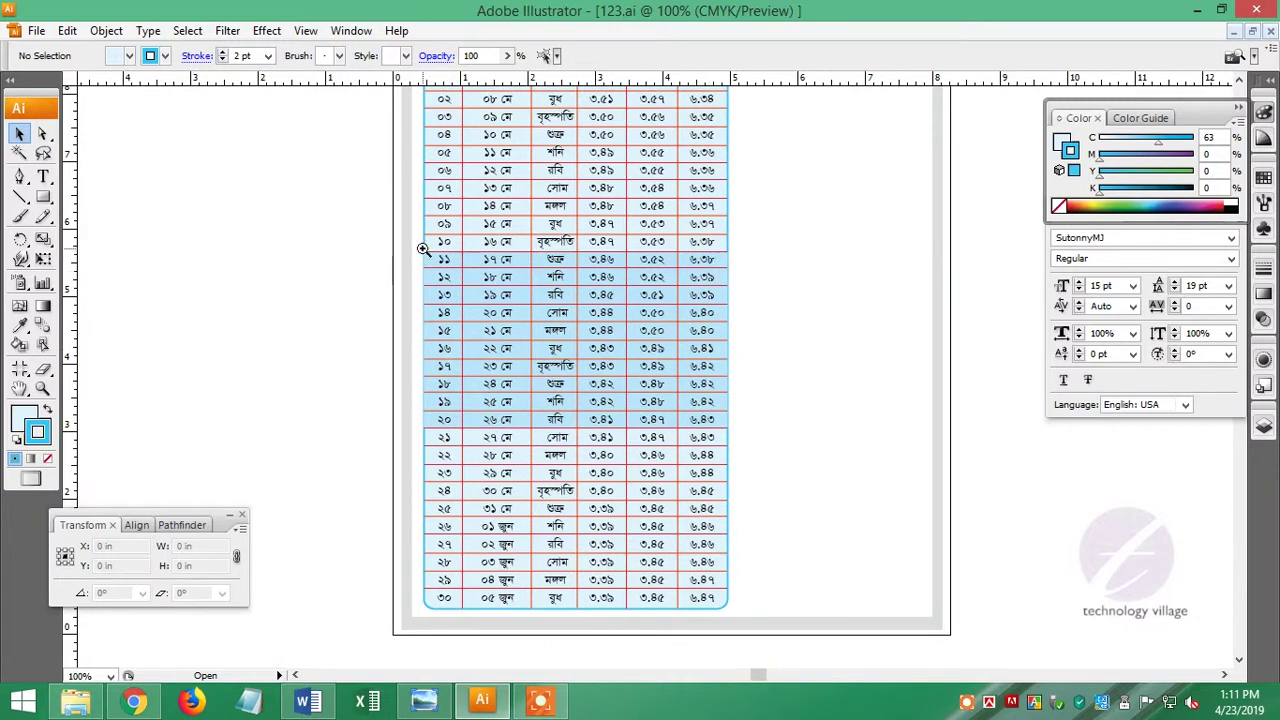
left_click_drag(424, 257, 445, 300)
left_click(573, 151)
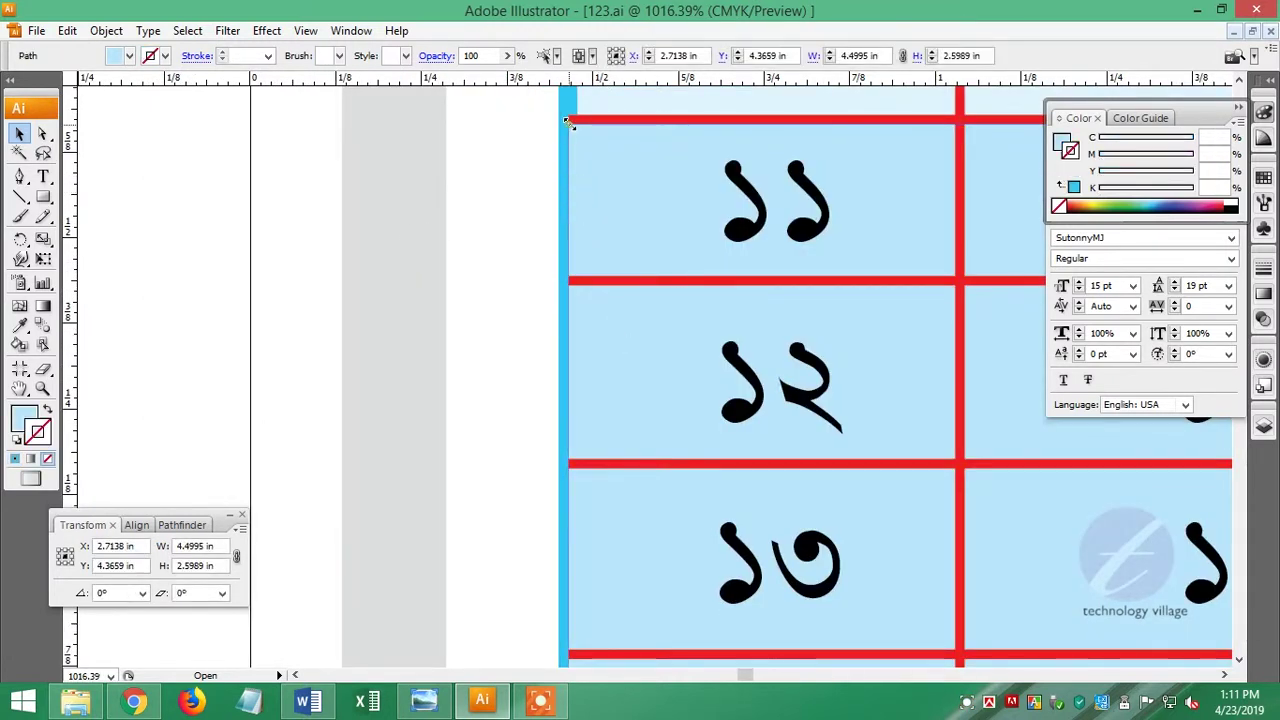
left_click(572, 124)
key("ctrl+1")
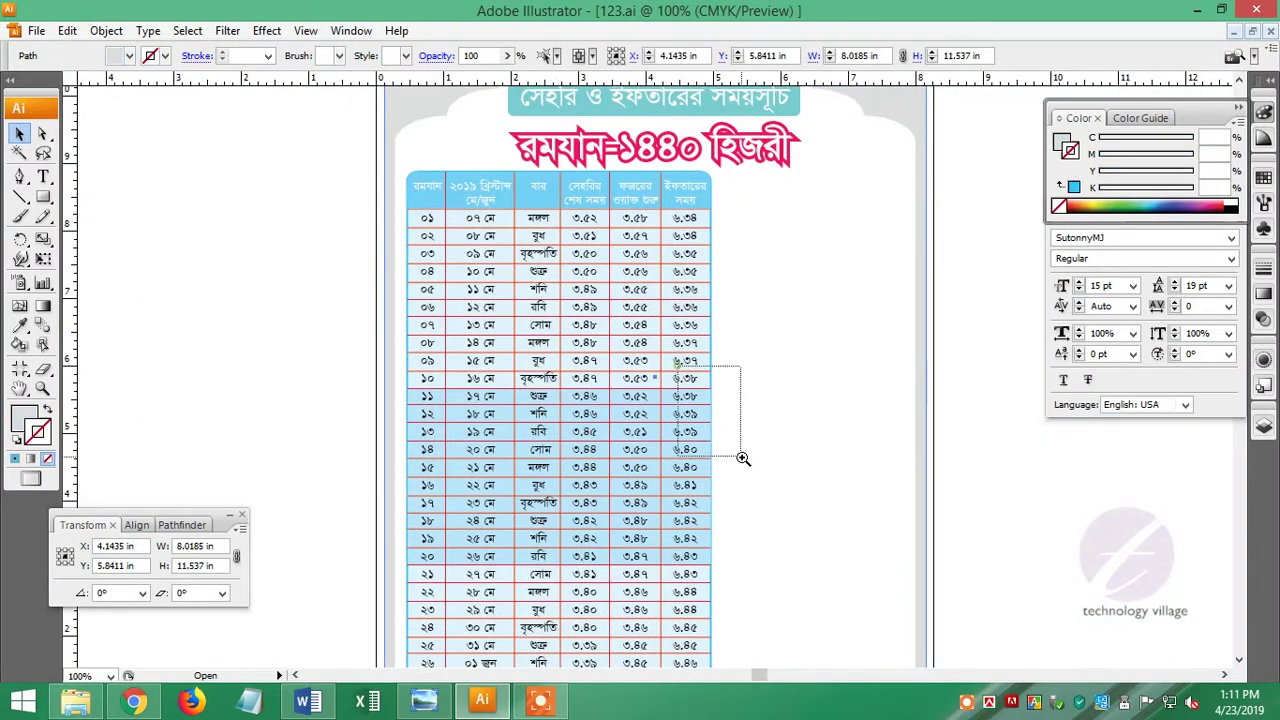
left_click_drag(692, 396, 730, 424)
left_click(663, 262)
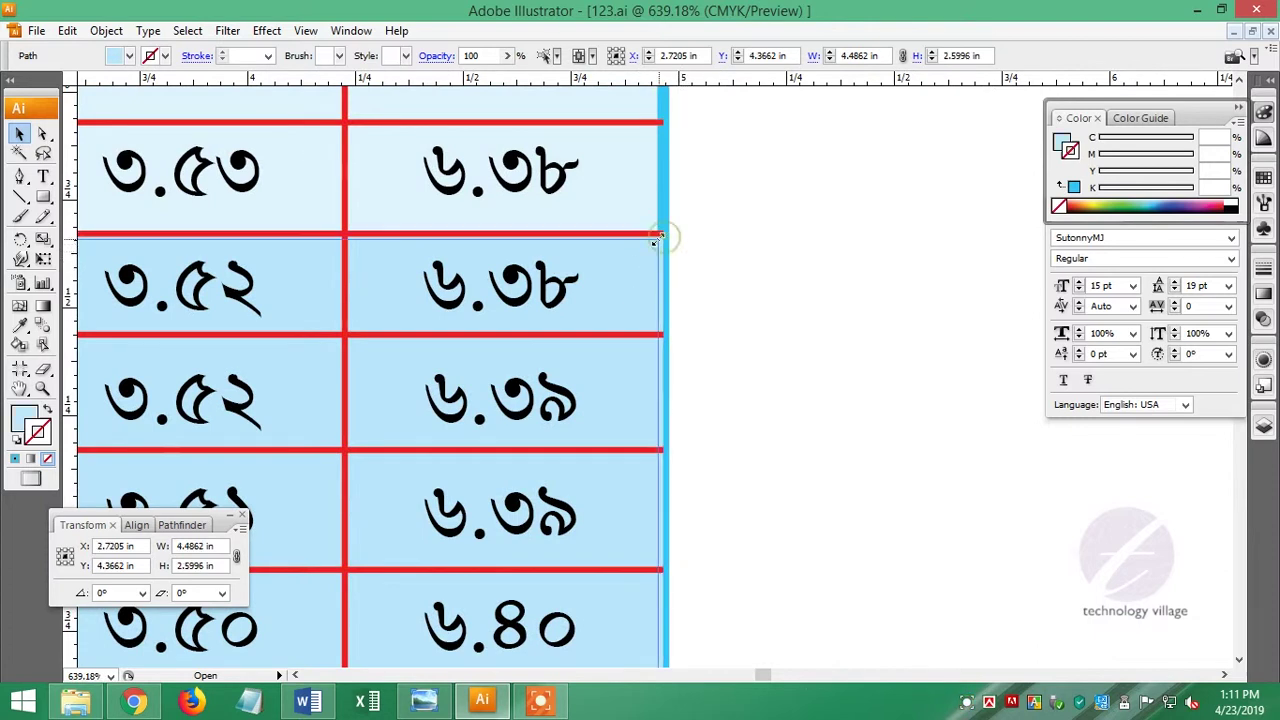
left_click(665, 332)
key("ctrl+1")
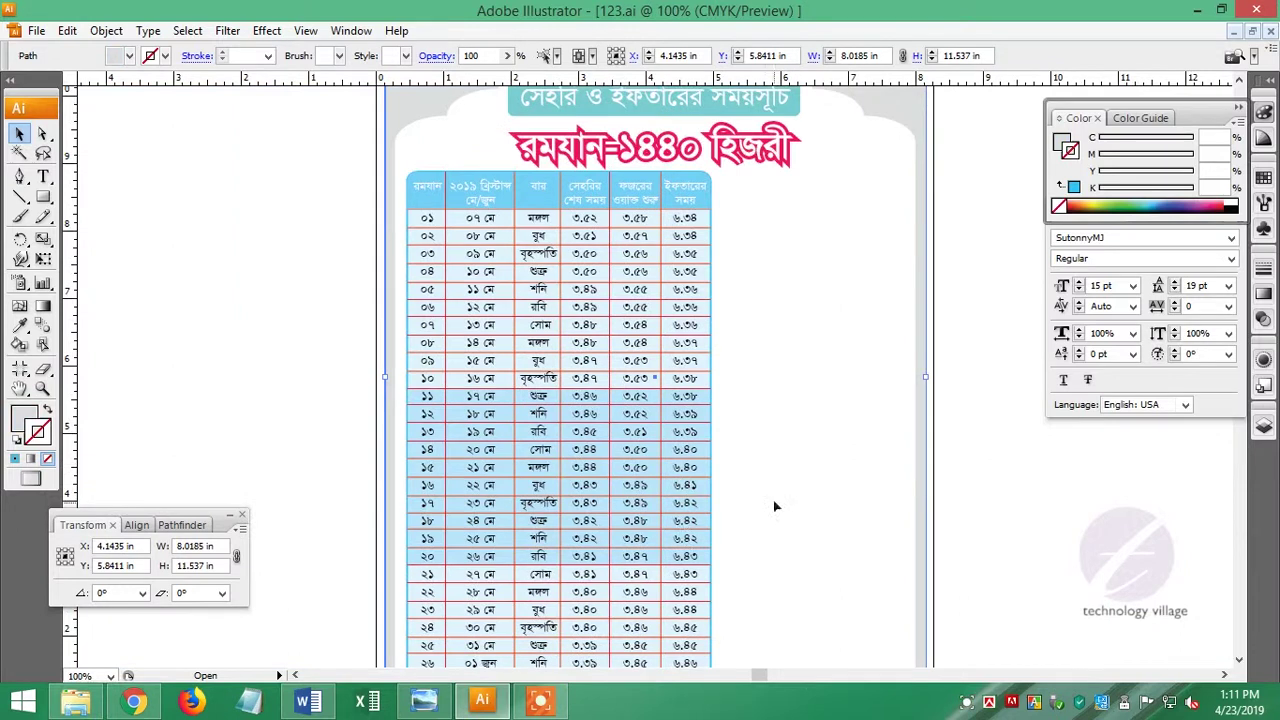
left_click(957, 498)
key("ctrl+plus")
key("ctrl+plus")
key("ctrl+plus")
left_click_drag(291, 90, 576, 622)
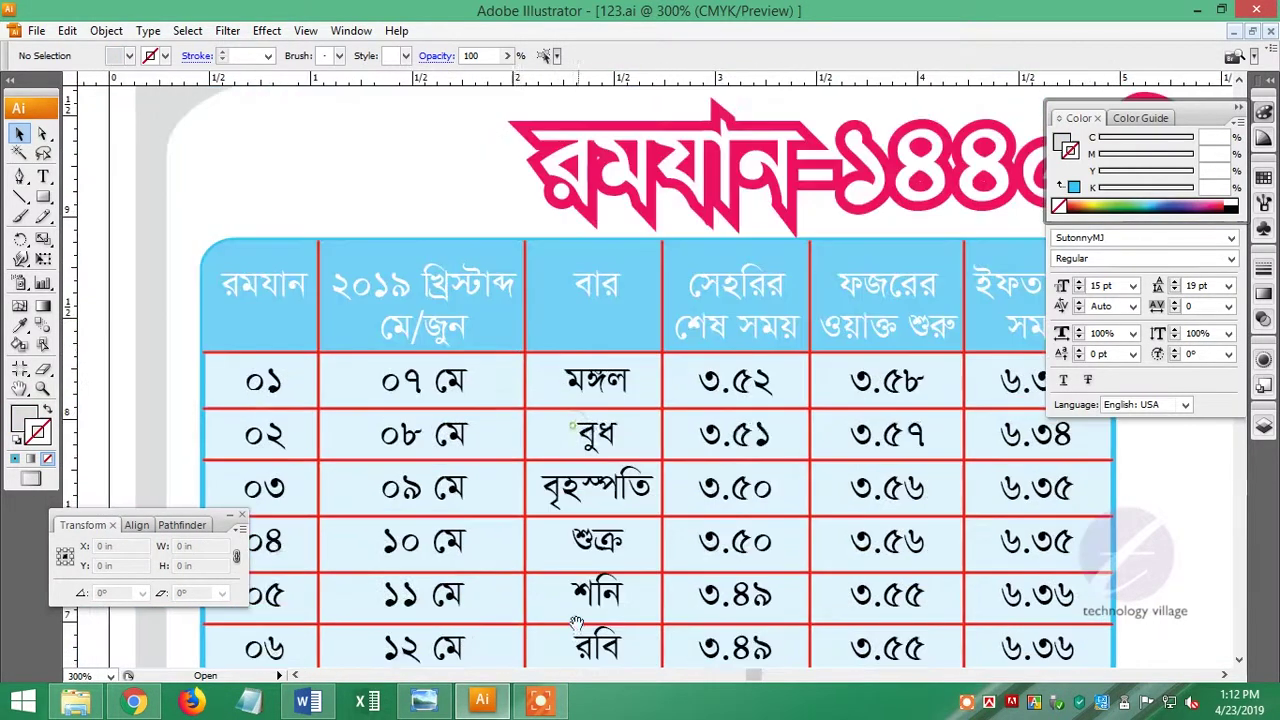
Switch to Outline view with Ctrl+Y and select the divider line under the header row.
left_click(535, 350)
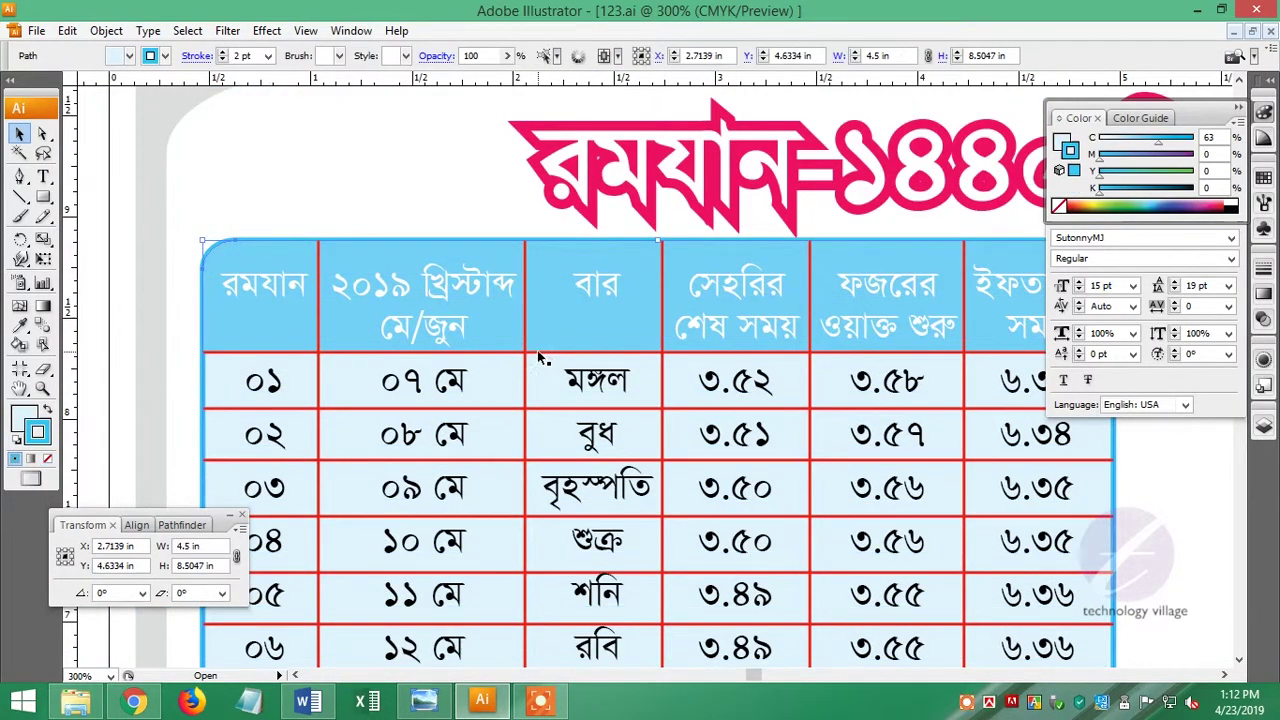
key("ctrl+y")
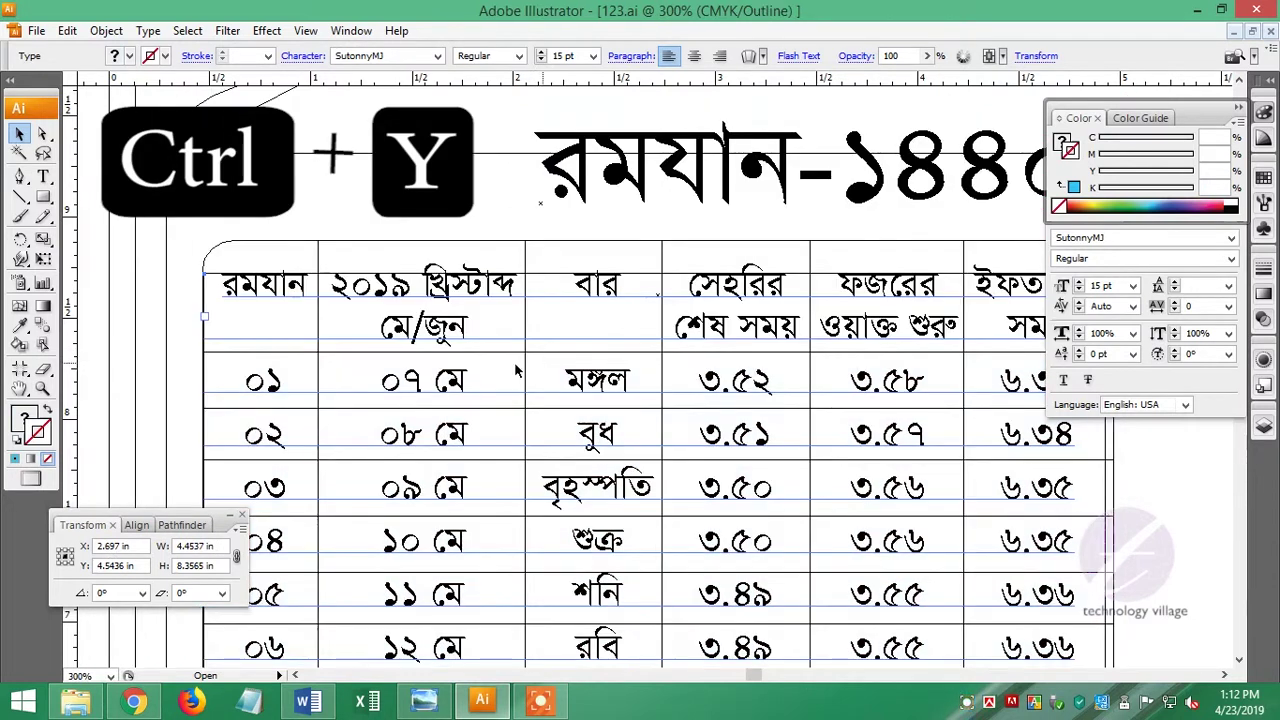
key("ctrl+y")
key("ctrl+y")
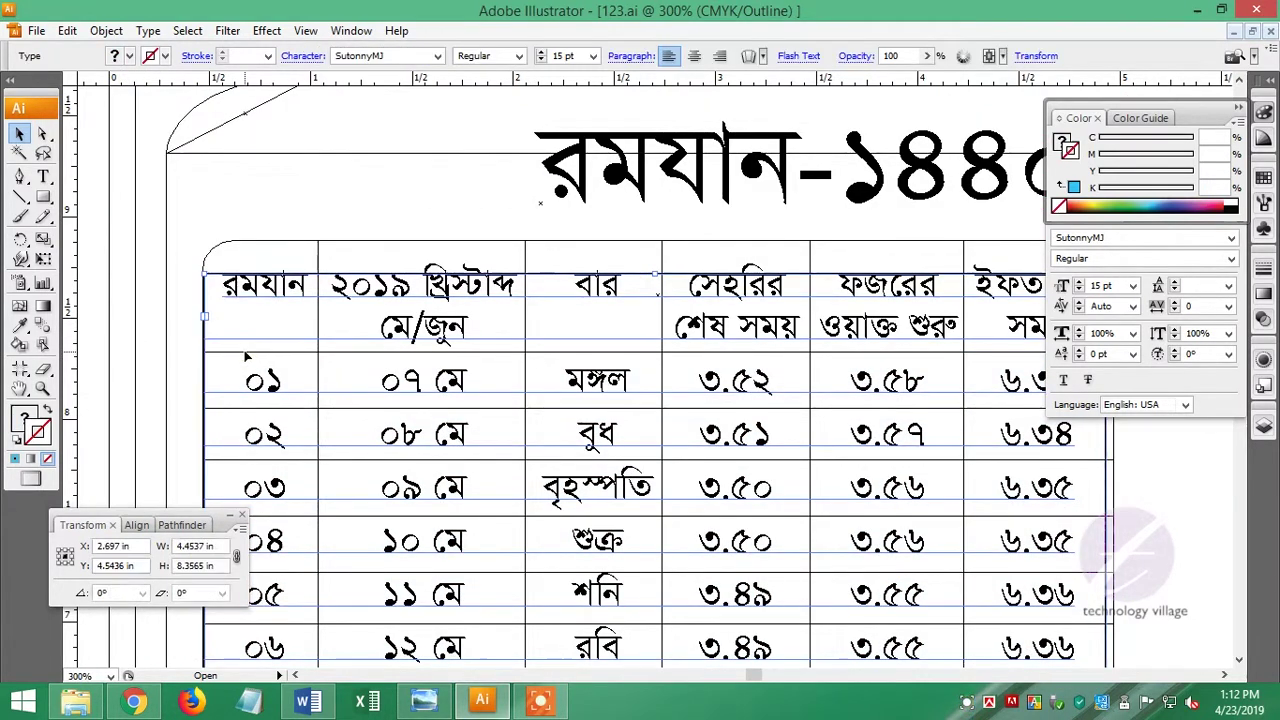
left_click(188, 338)
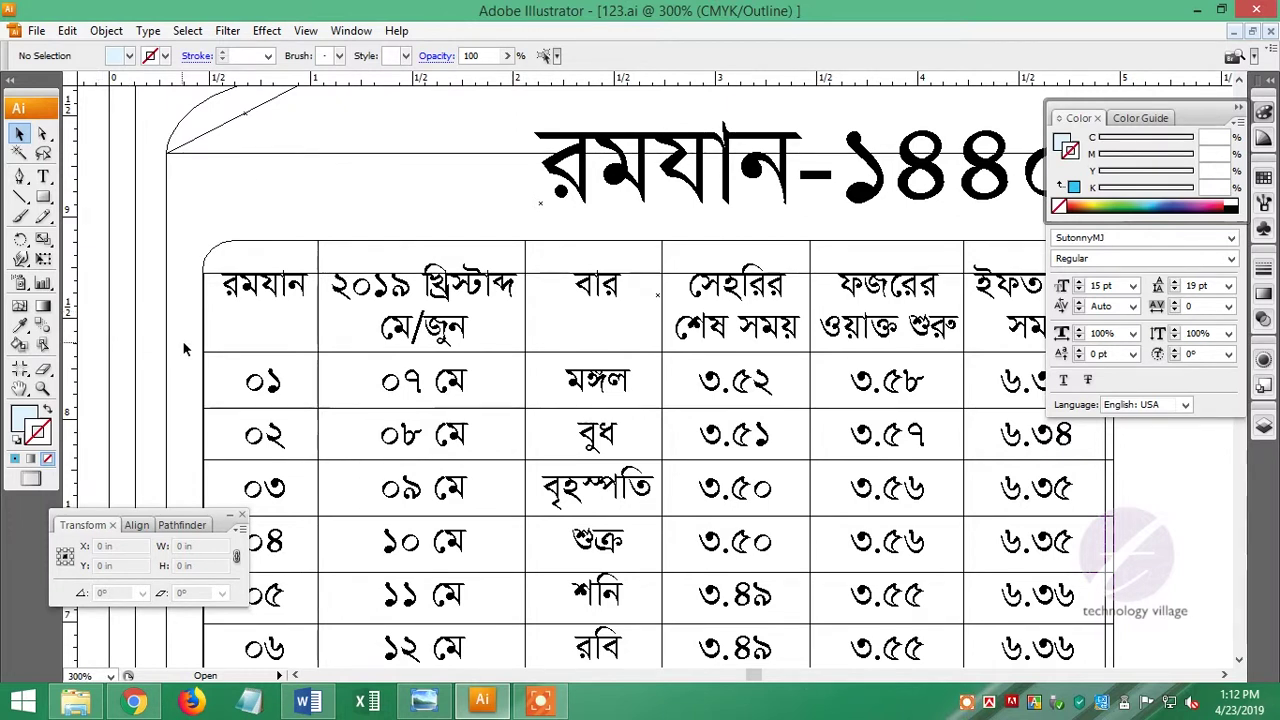
left_click(385, 312)
left_click(335, 353)
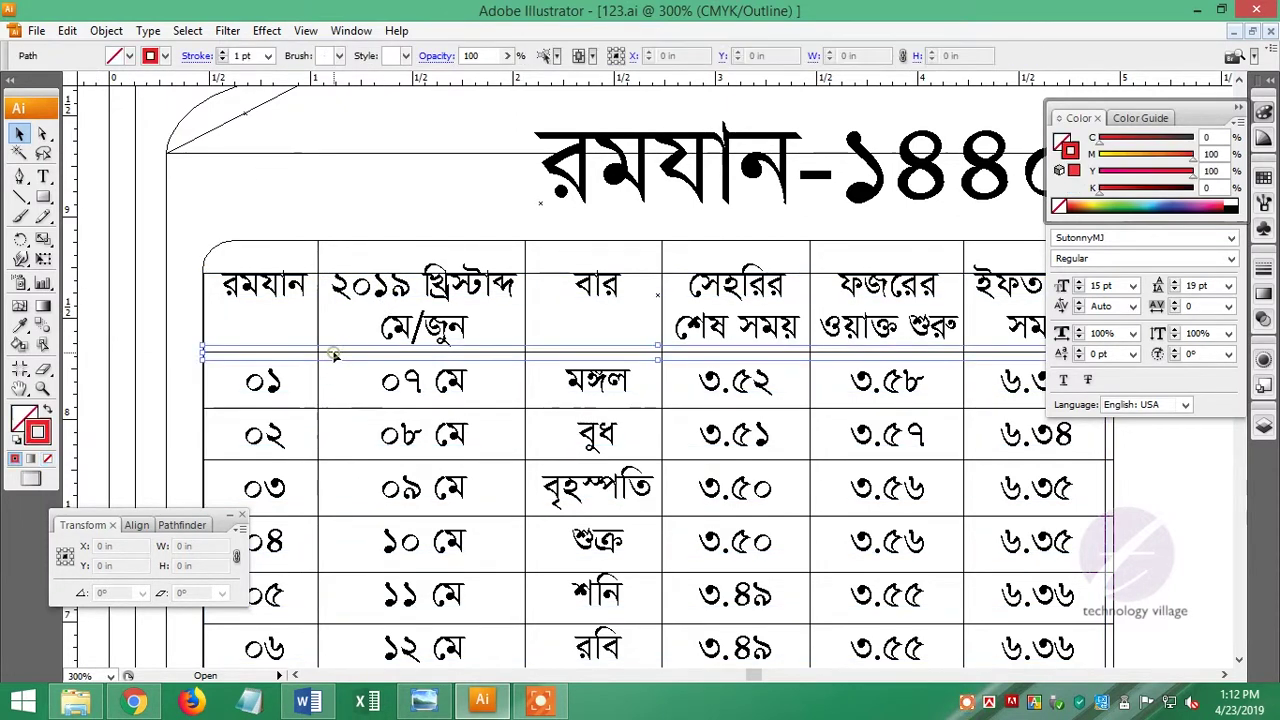
Return to full-colour preview and undo a trial resize of the blue header rectangle.
left_click(338, 340)
key("ctrl+y")
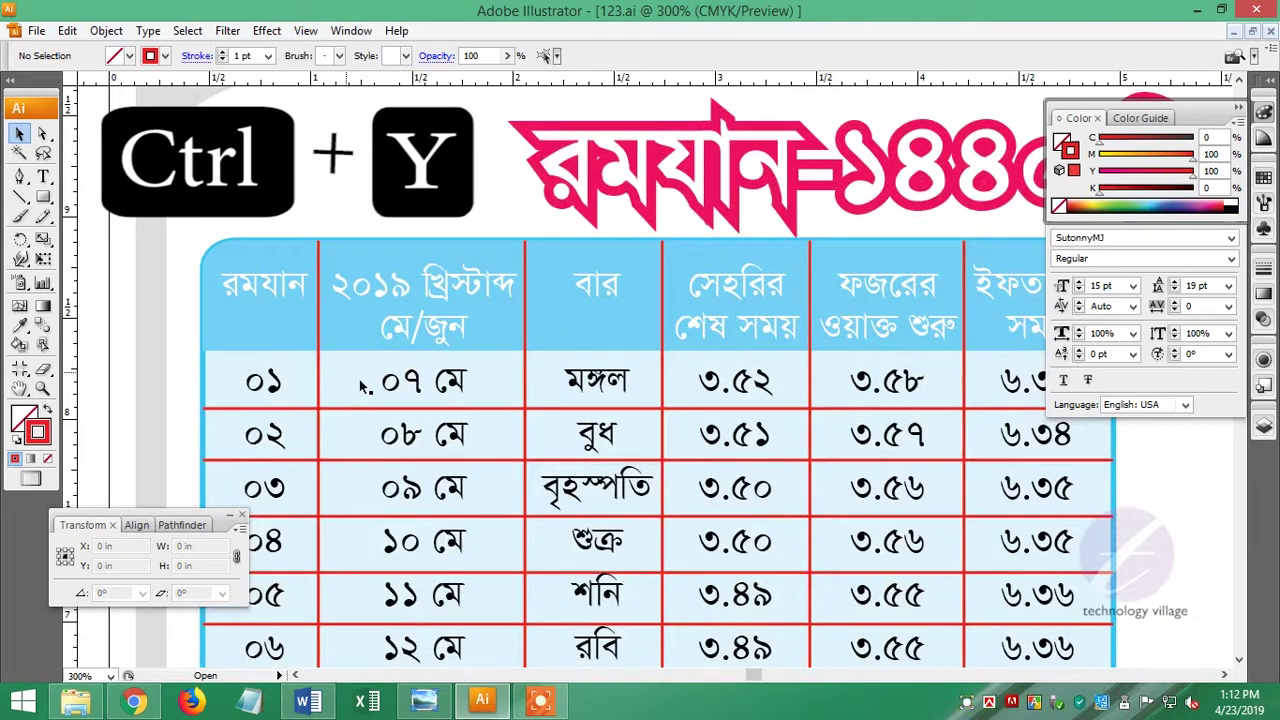
left_click(203, 313)
left_click_drag(204, 296, 207, 294)
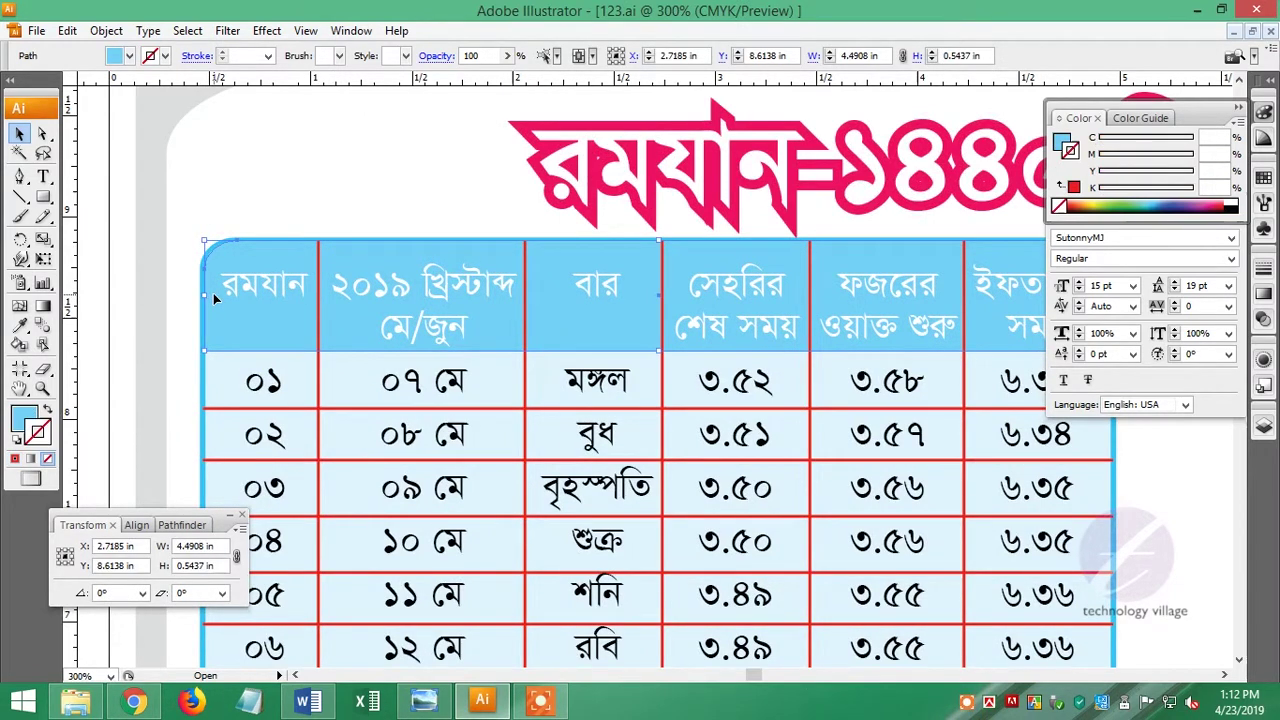
key("ctrl+z")
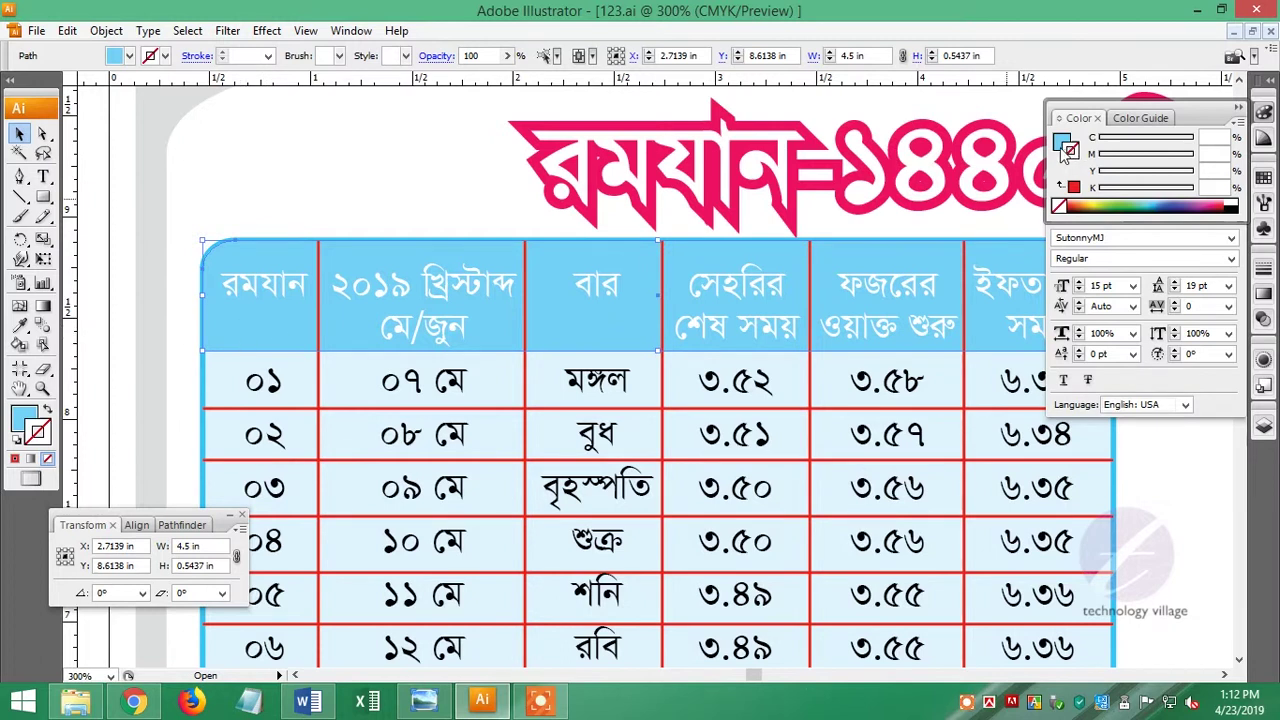
Set the table body rectangle's fill cyan value to 63.
left_click(1064, 145)
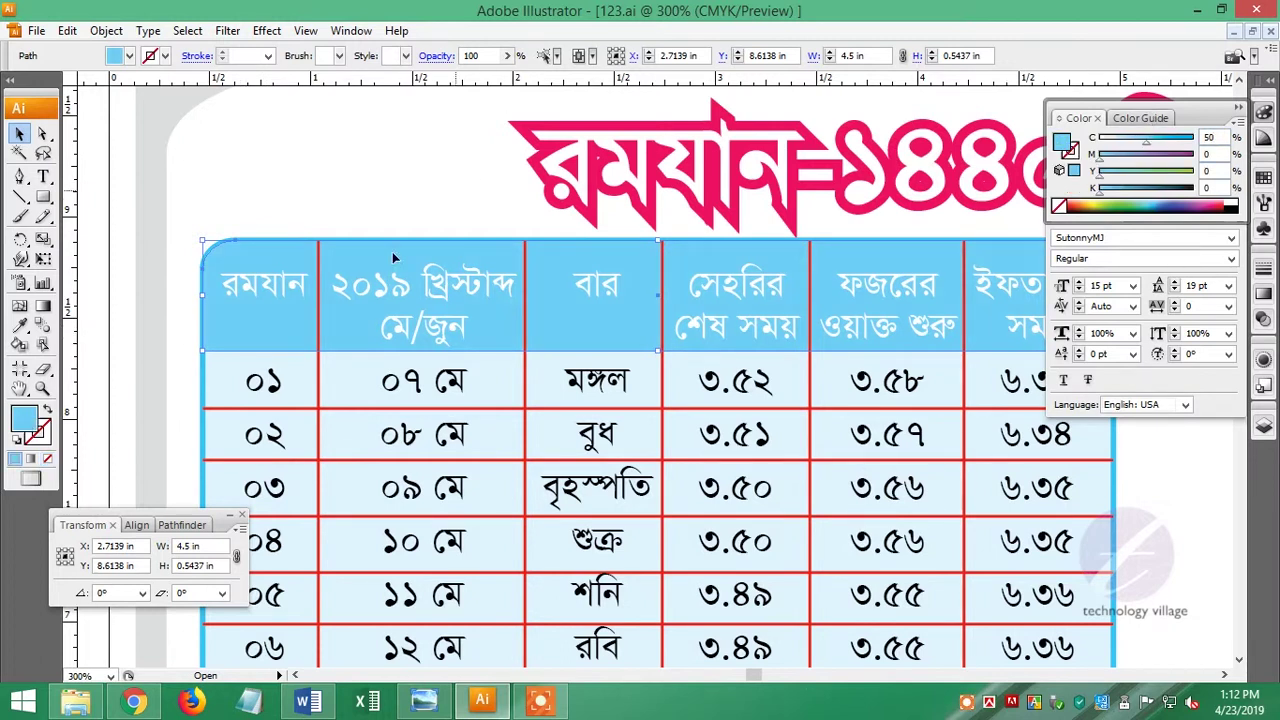
left_click(205, 395)
type("63")
key("Return")
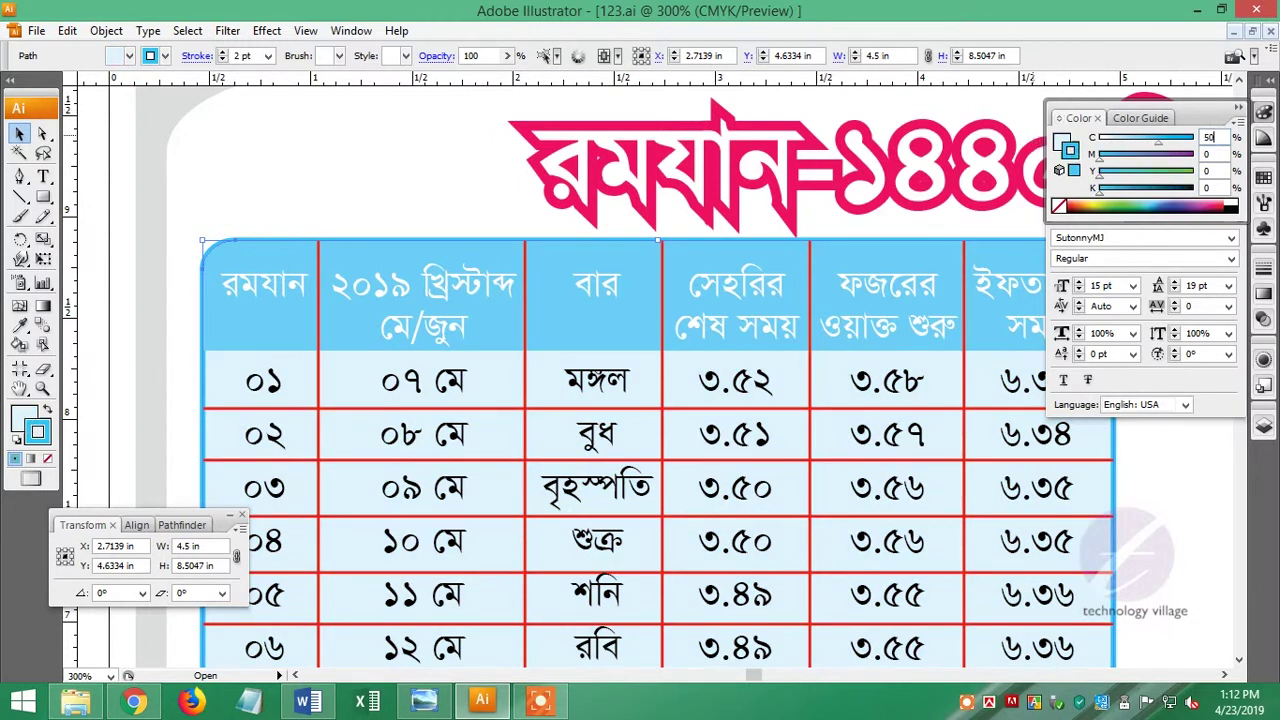
Check the red grid-line group, deselect it, and zoom to actual size.
left_click(312, 410)
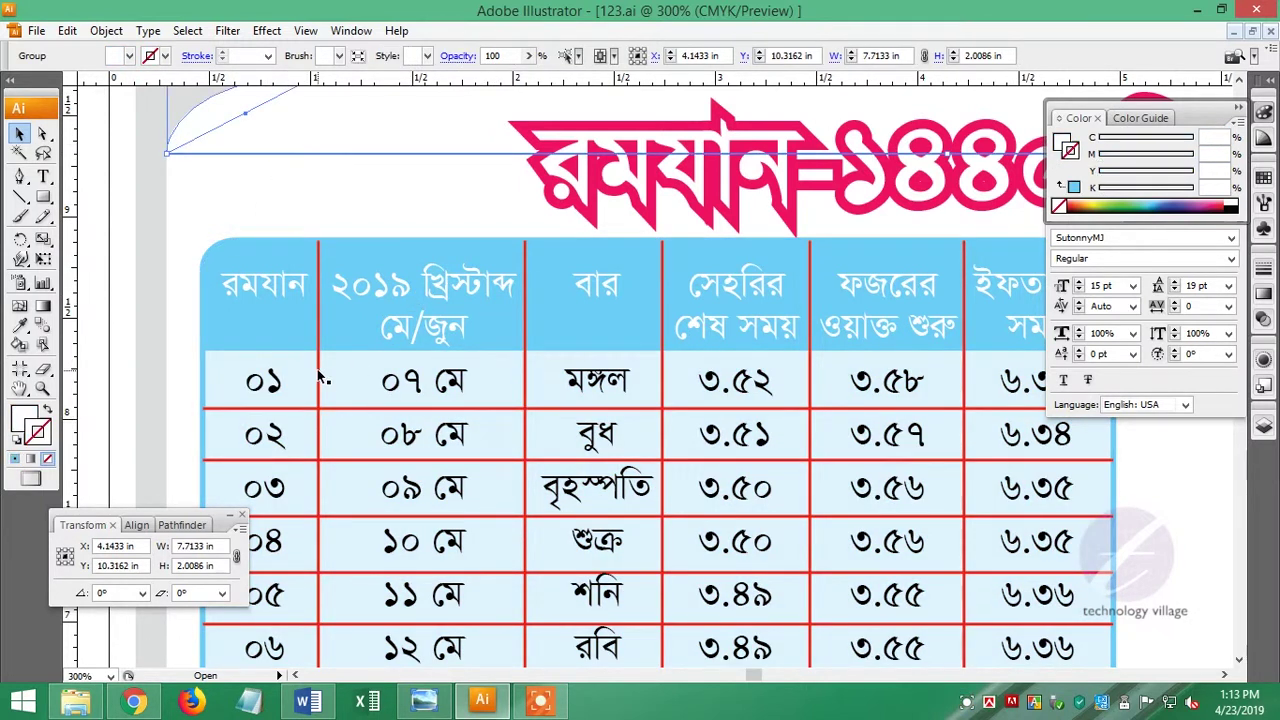
left_click(423, 166)
key("ctrl+1")
scroll(296, 215, "down", 5)
scroll(655, 316, "up", 2)
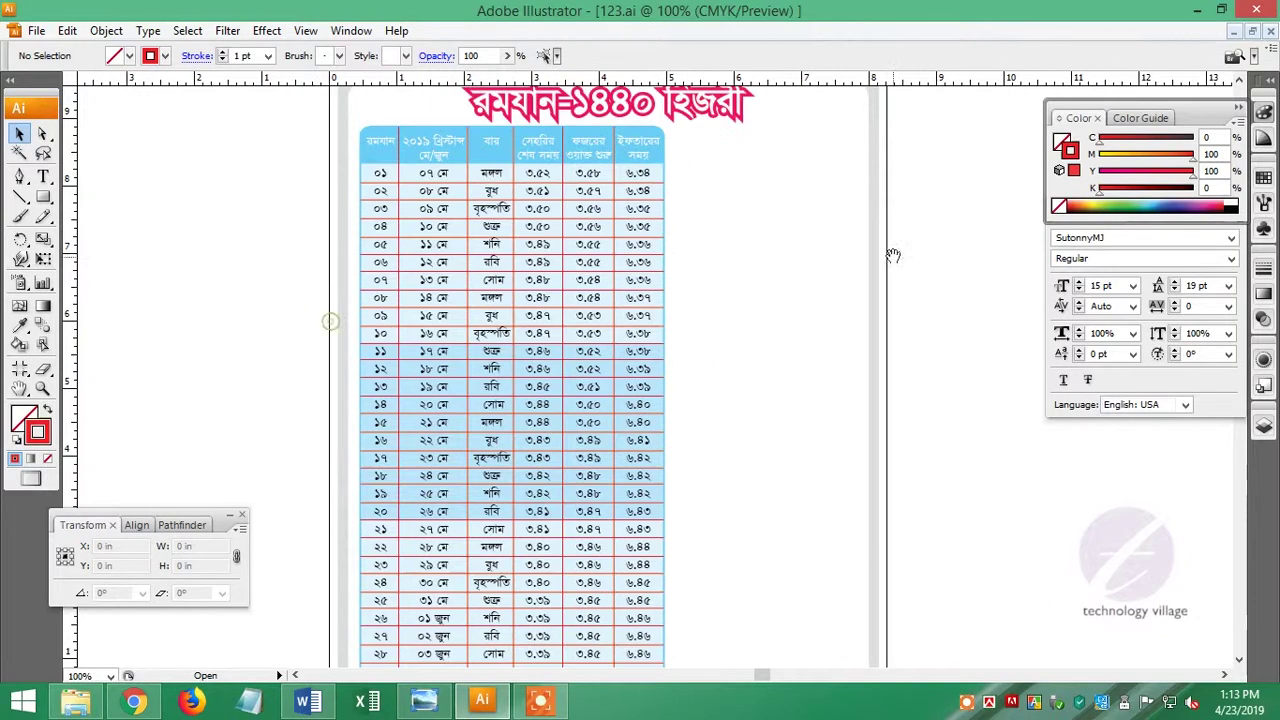
Lock the table body and the shape beneath it with Ctrl+2.
left_click(370, 173)
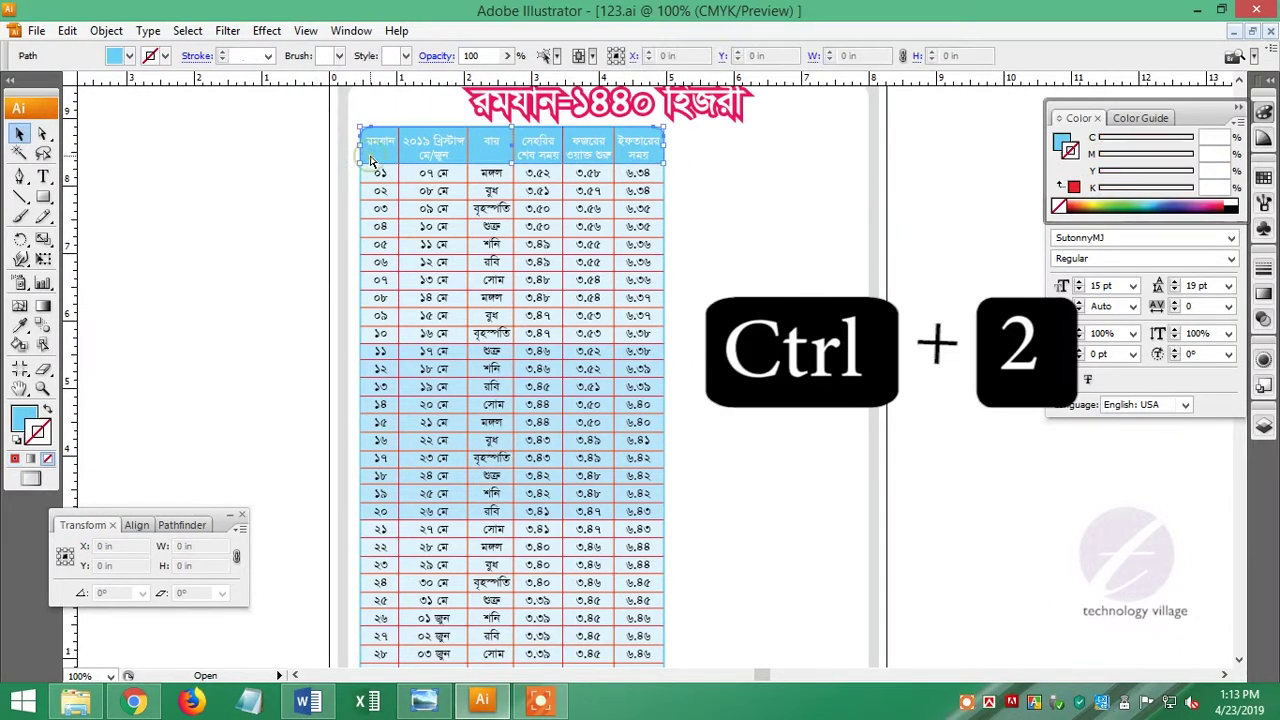
key("ctrl+2")
left_click(395, 173)
key("ctrl+2")
Zoom into the table's left edge and align the red divider's start with the blue band.
scroll(375, 400, "down", 3)
left_click(390, 600)
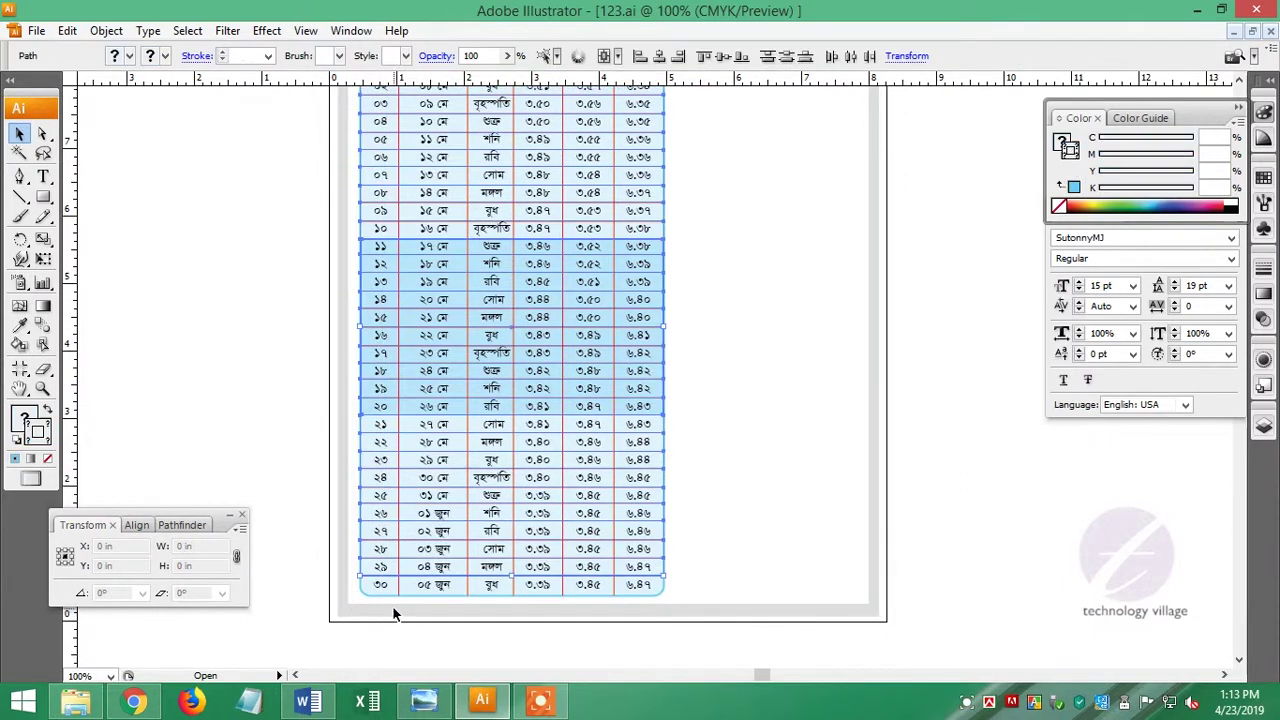
scroll(386, 520, "up", 2)
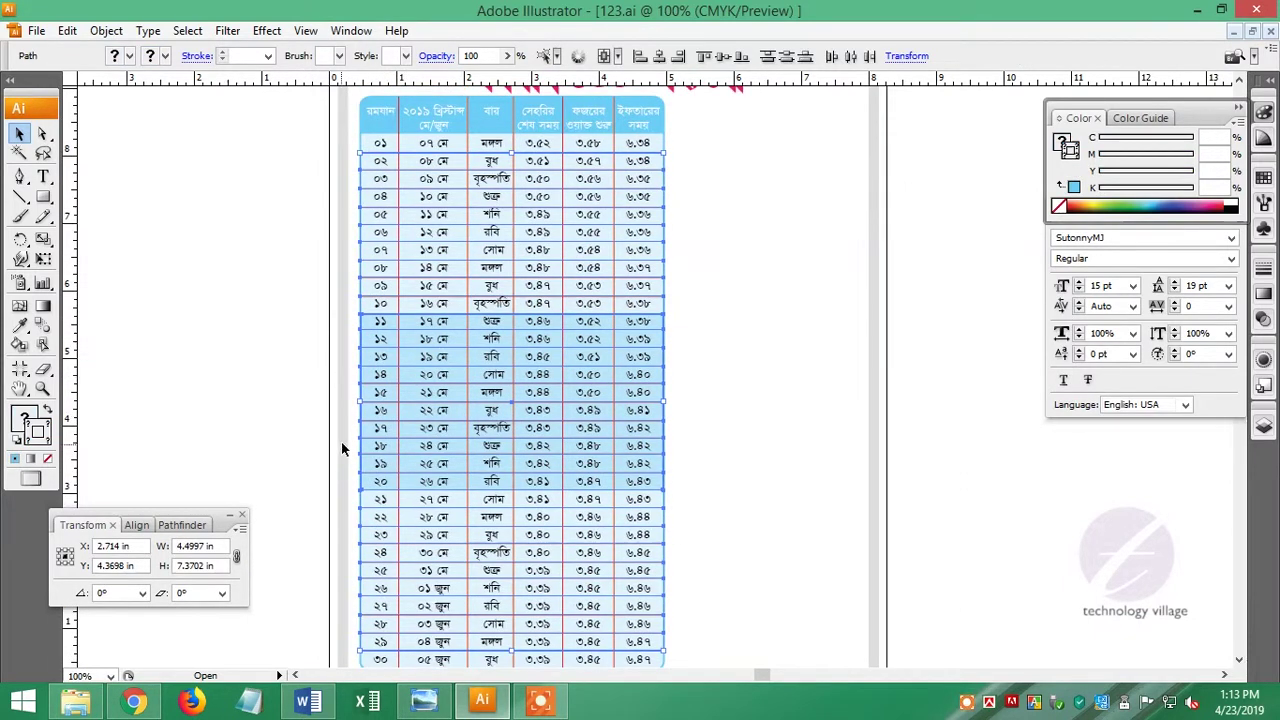
left_click_drag(336, 378, 376, 418)
left_click(820, 605)
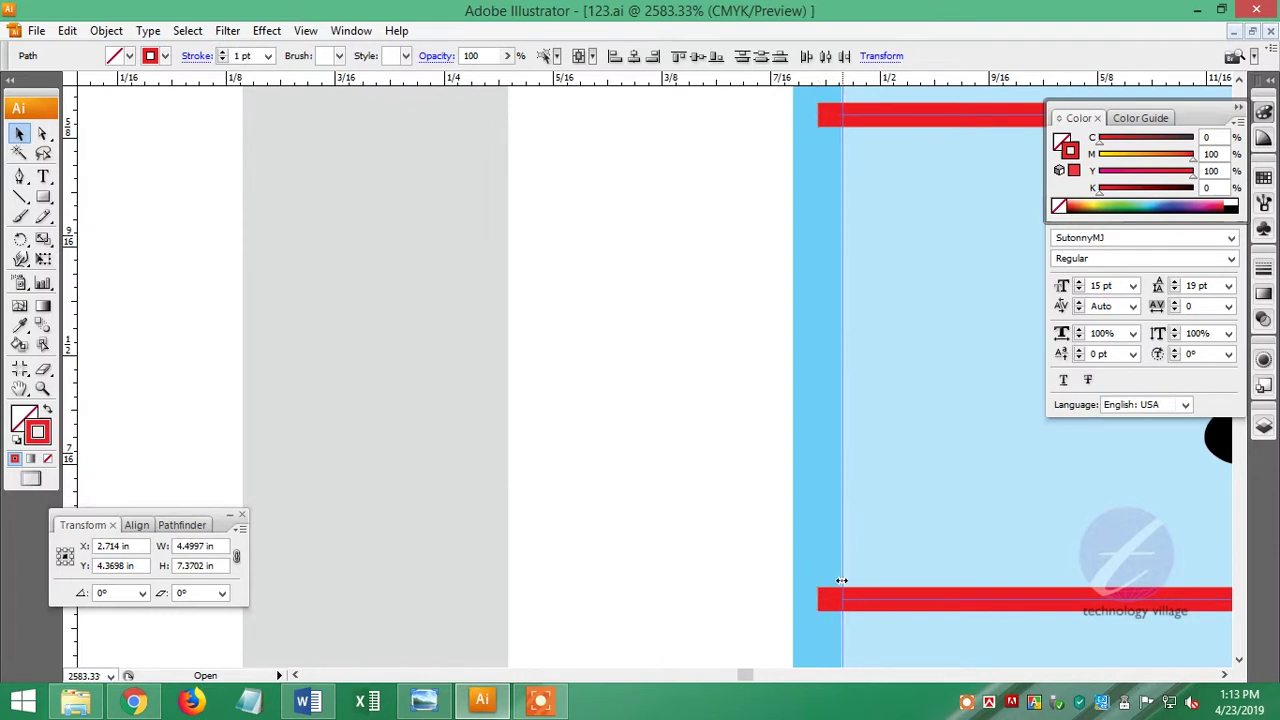
left_click_drag(817, 583, 842, 583)
left_click(900, 473)
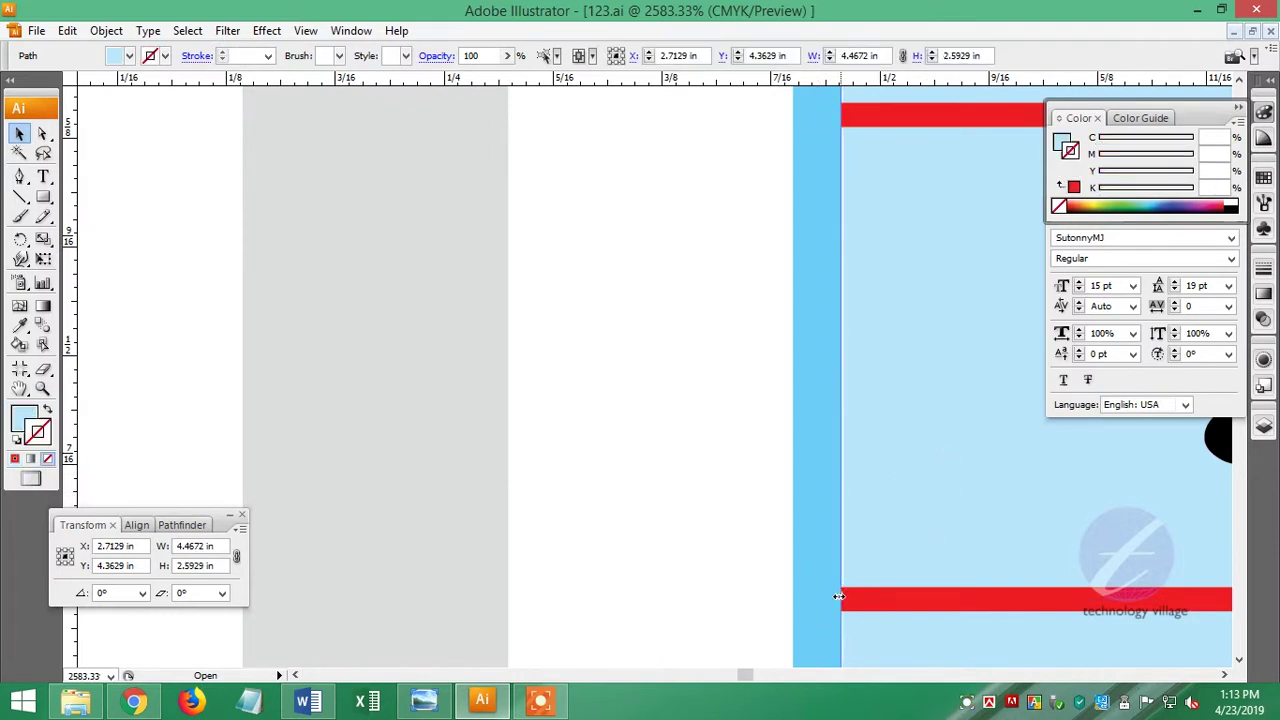
left_click(729, 540)
key("ctrl+1")
Inspect the table's light-blue rectangle up close, then zoom back out.
scroll(740, 502, "down", 2)
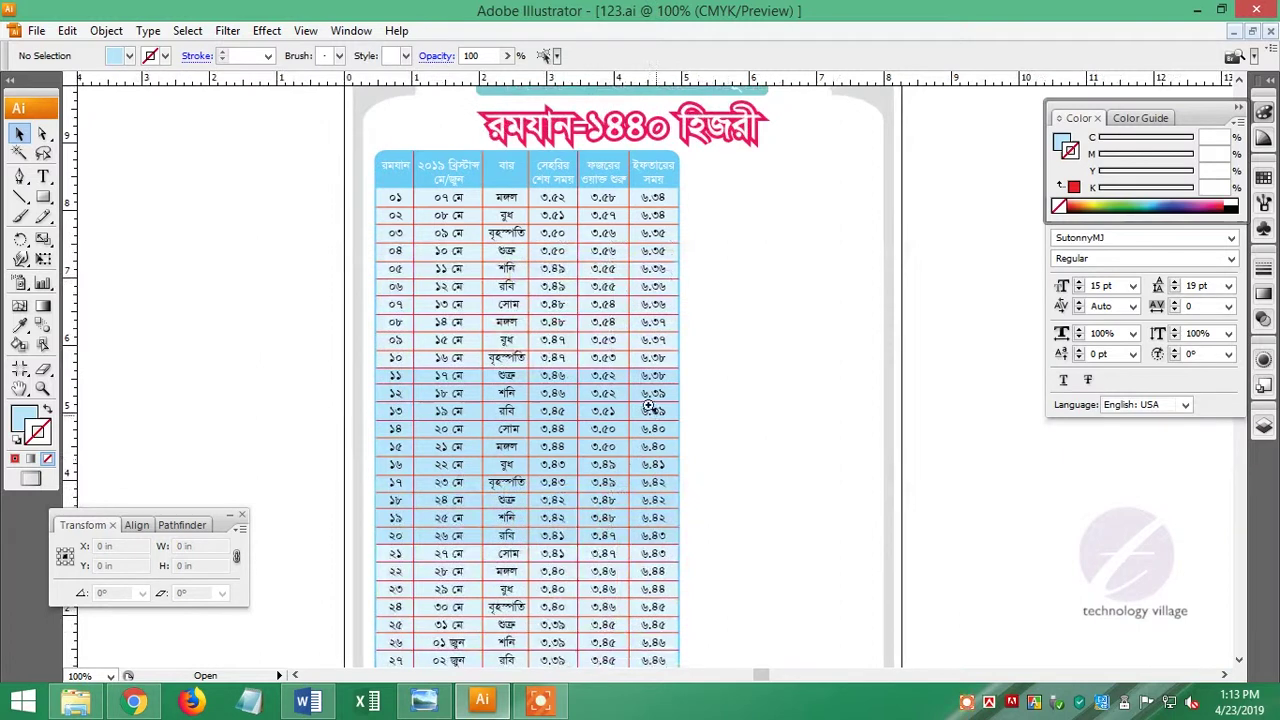
left_click_drag(600, 300, 694, 466)
left_click(728, 510)
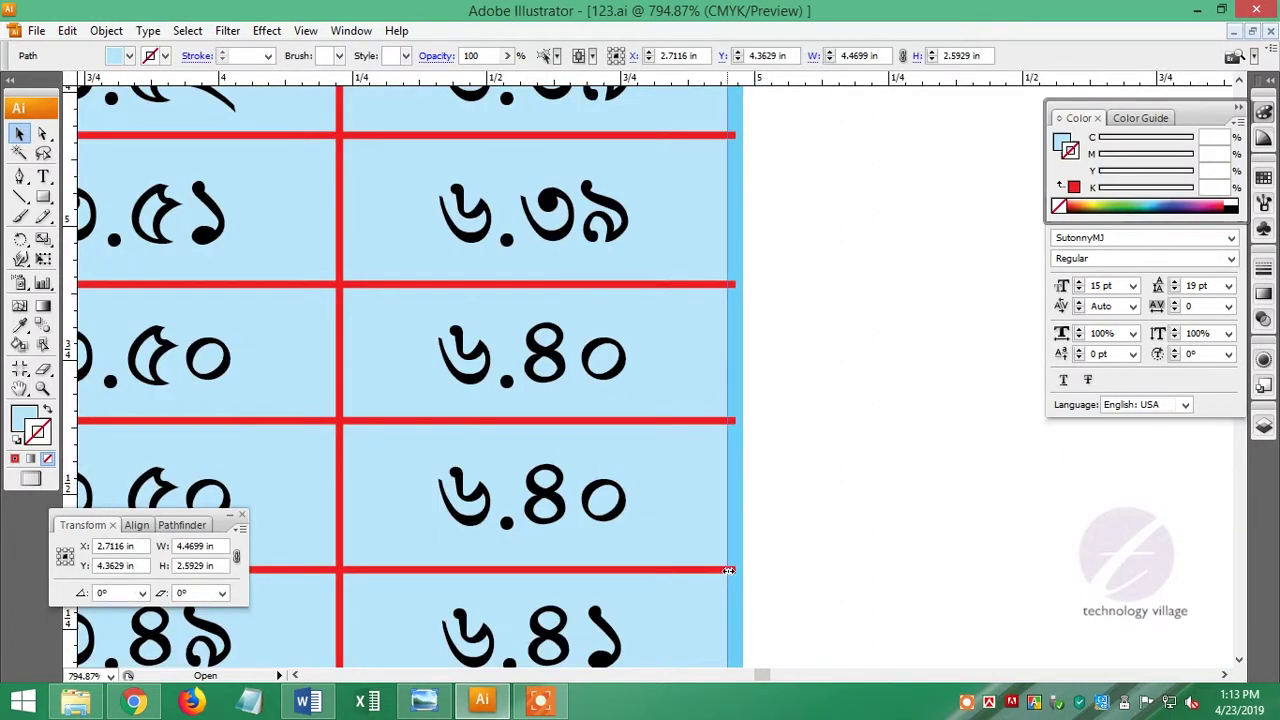
left_click(805, 508)
key("ctrl+1")
Zoom far into the table's right edge to check the dividers, then view the whole page.
scroll(692, 612, "down", 2)
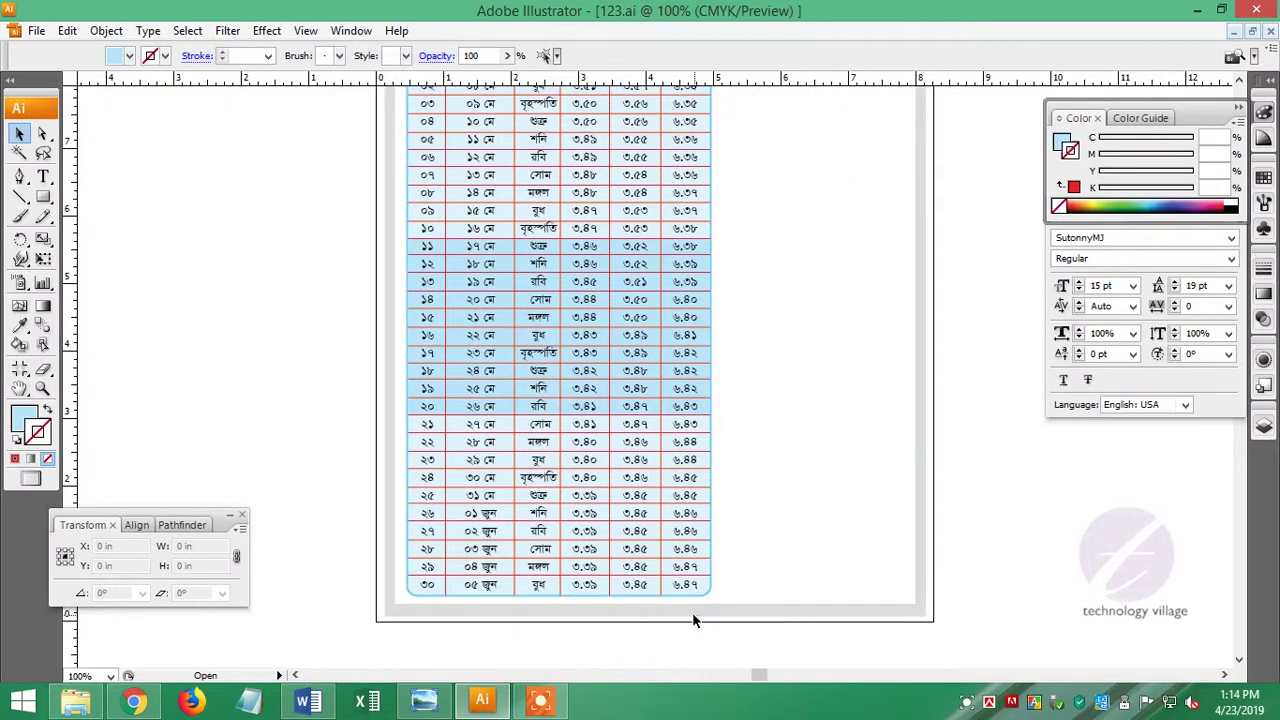
left_click(654, 300)
left_click_drag(601, 309, 672, 365)
left_click(663, 451)
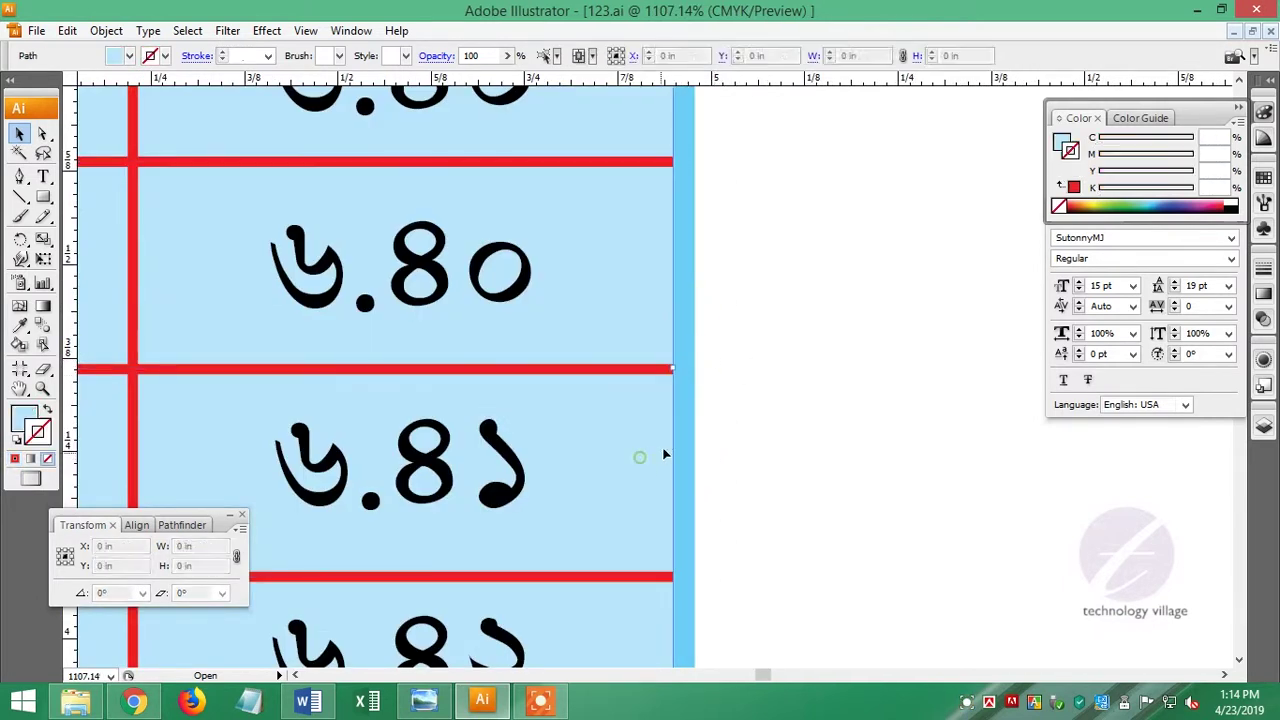
left_click_drag(646, 337, 705, 395)
left_click(892, 437)
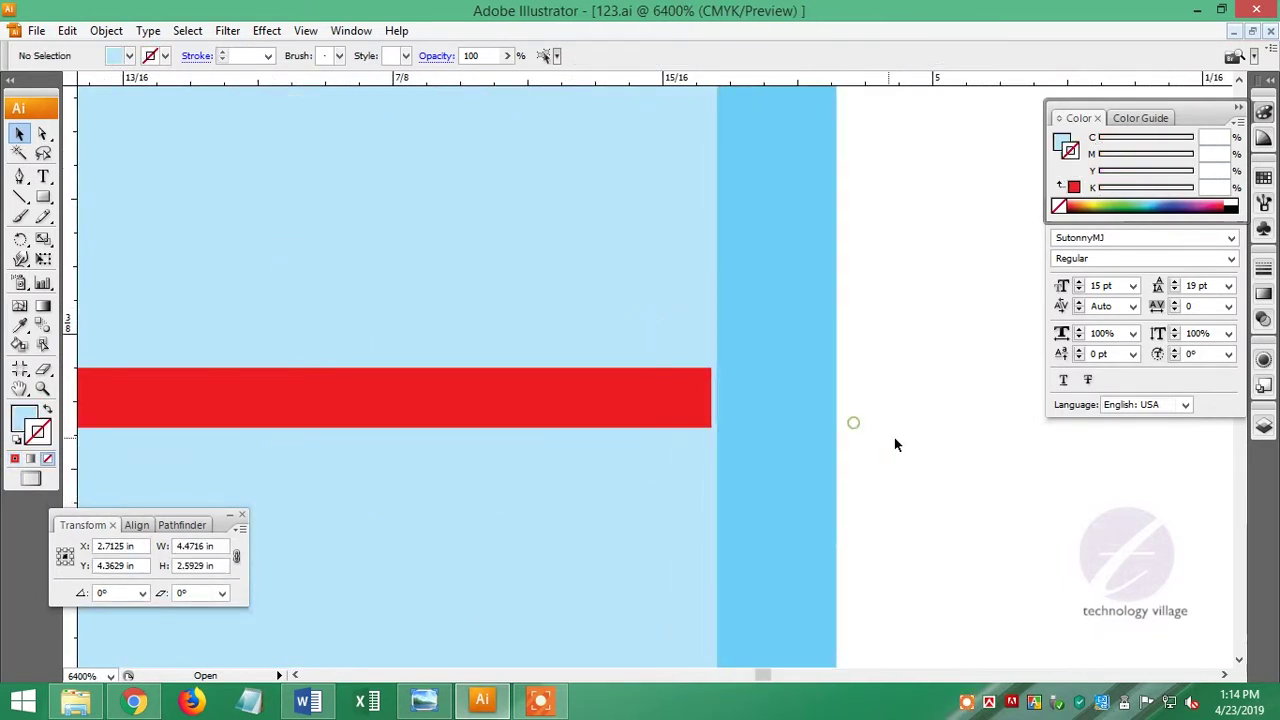
key("ctrl+1")
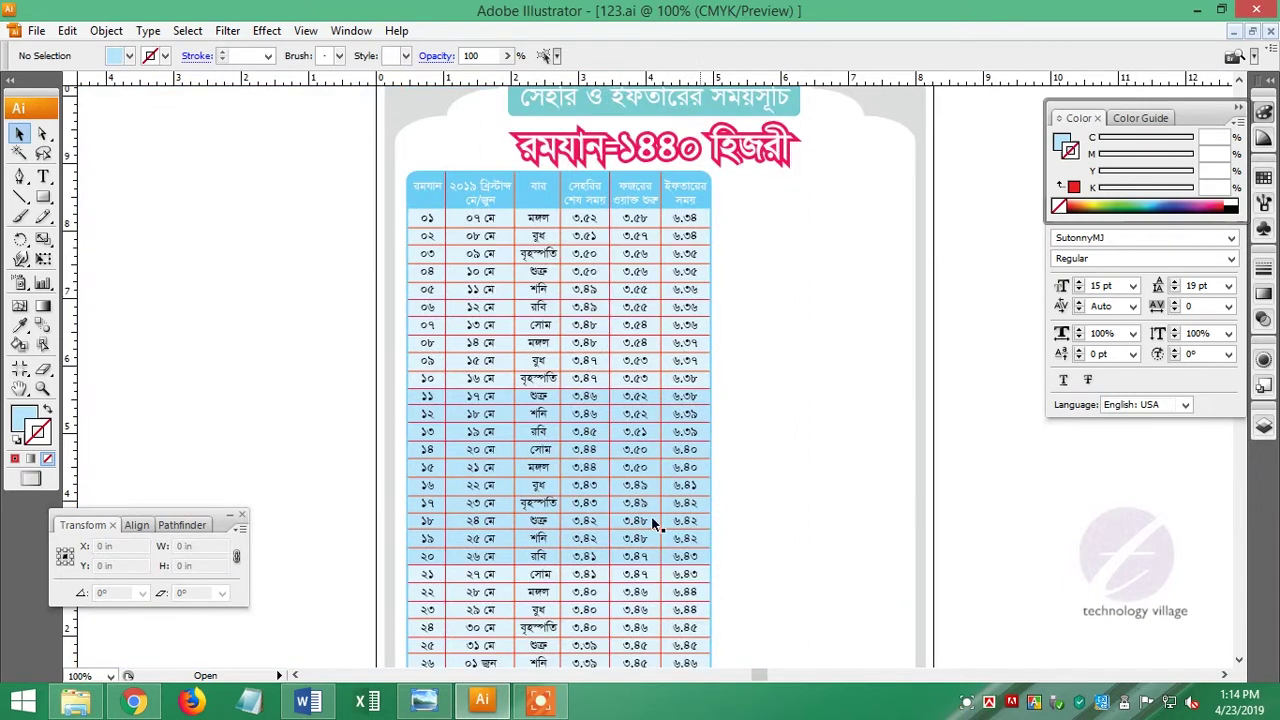
scroll(622, 556, "down", 3)
Draw a text frame right of the table and paste the Bengali paragraph into it.
scroll(650, 480, "up", 5)
scroll(669, 403, "up", 2)
key("t")
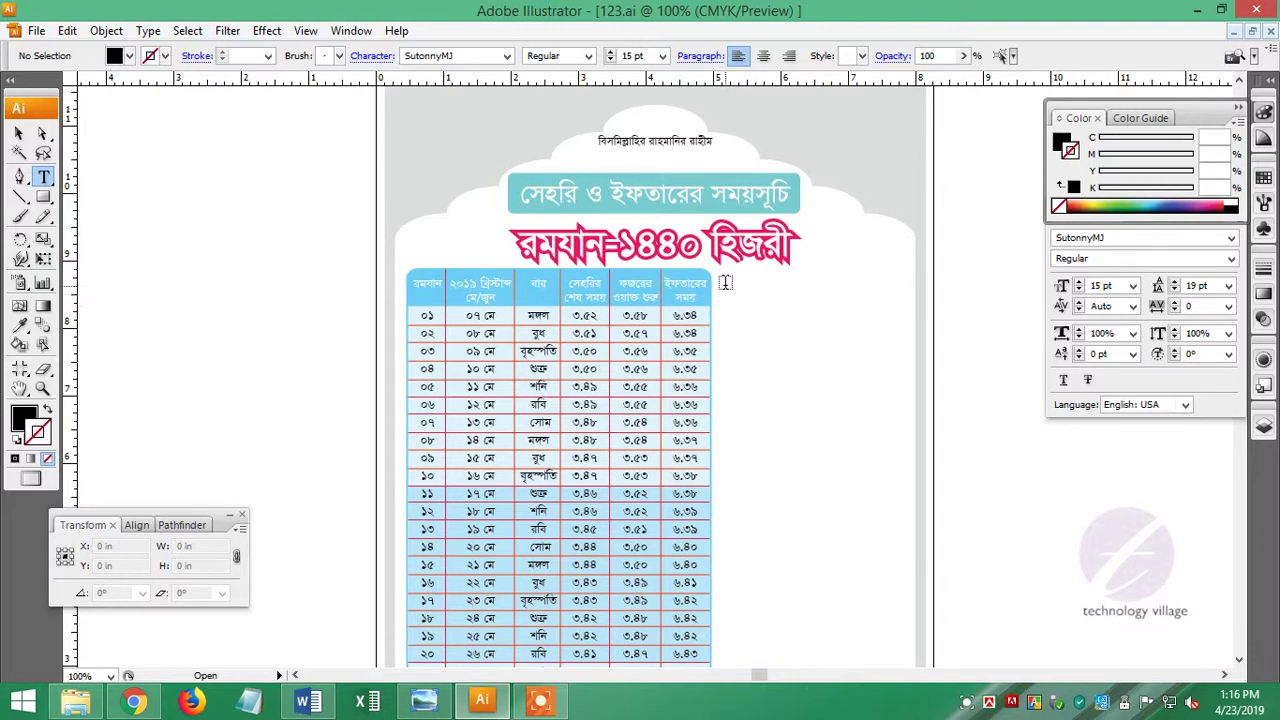
left_click_drag(725, 283, 905, 659)
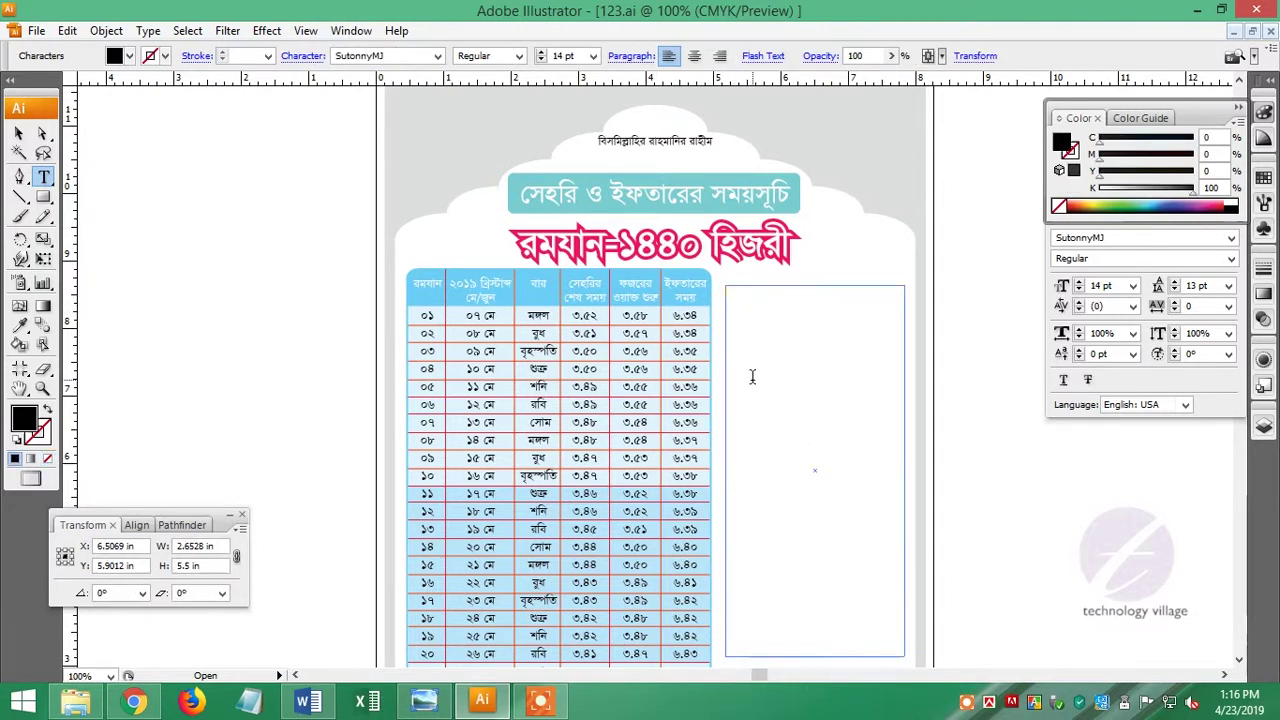
key("ctrl+v")
key("Escape")
Set the Bengali paragraph to 14.5 pt size with 15 pt leading.
scroll(886, 509, "down", 5)
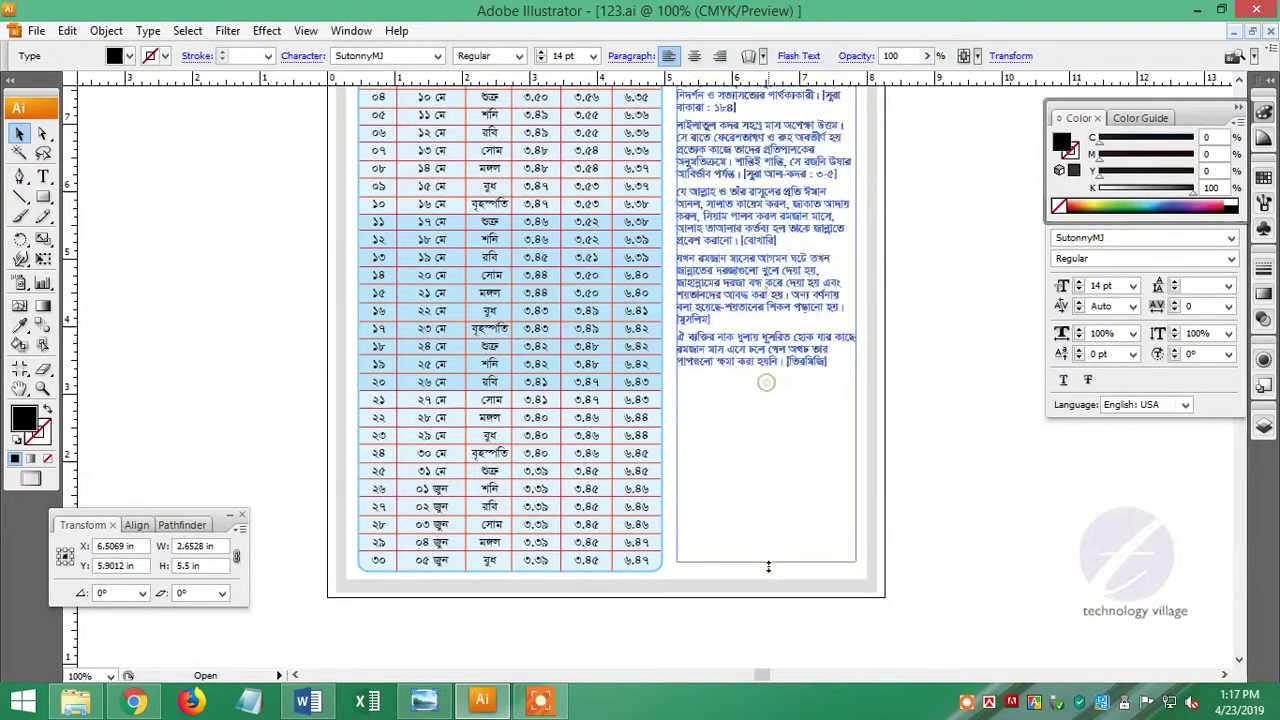
scroll(766, 563, "up", 4)
key("ctrl+t")
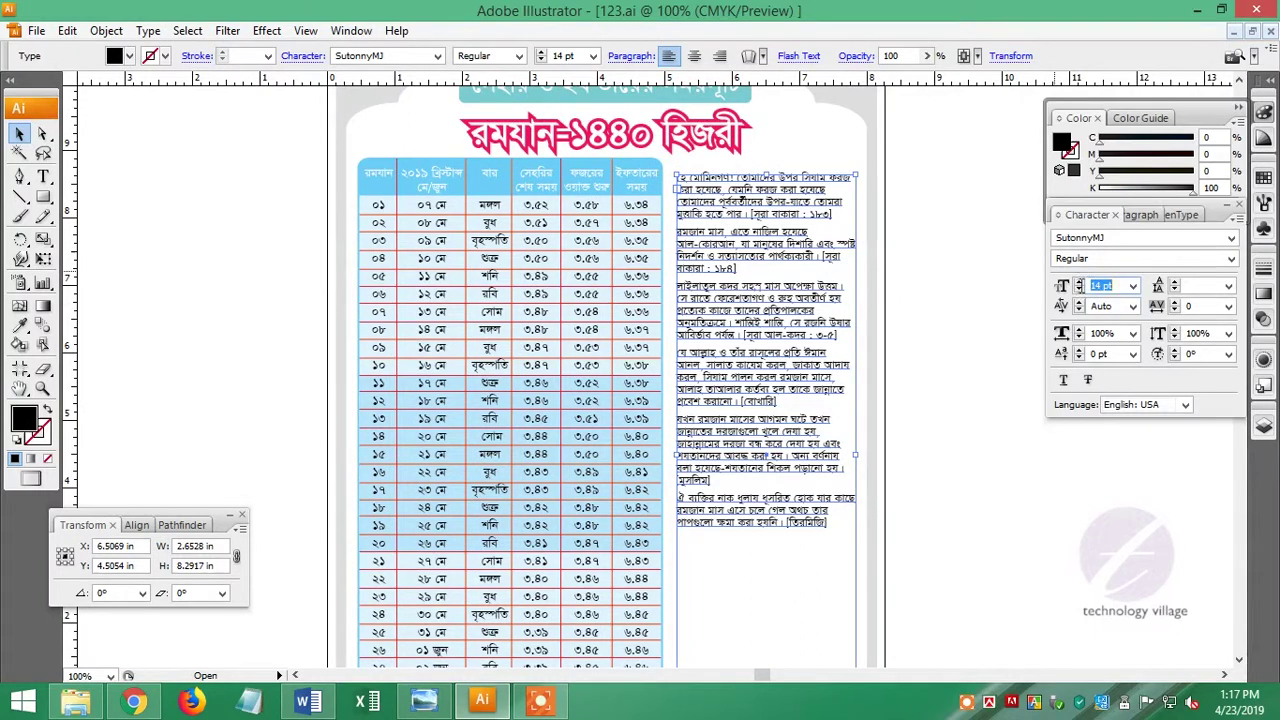
type("14.5")
key("Return")
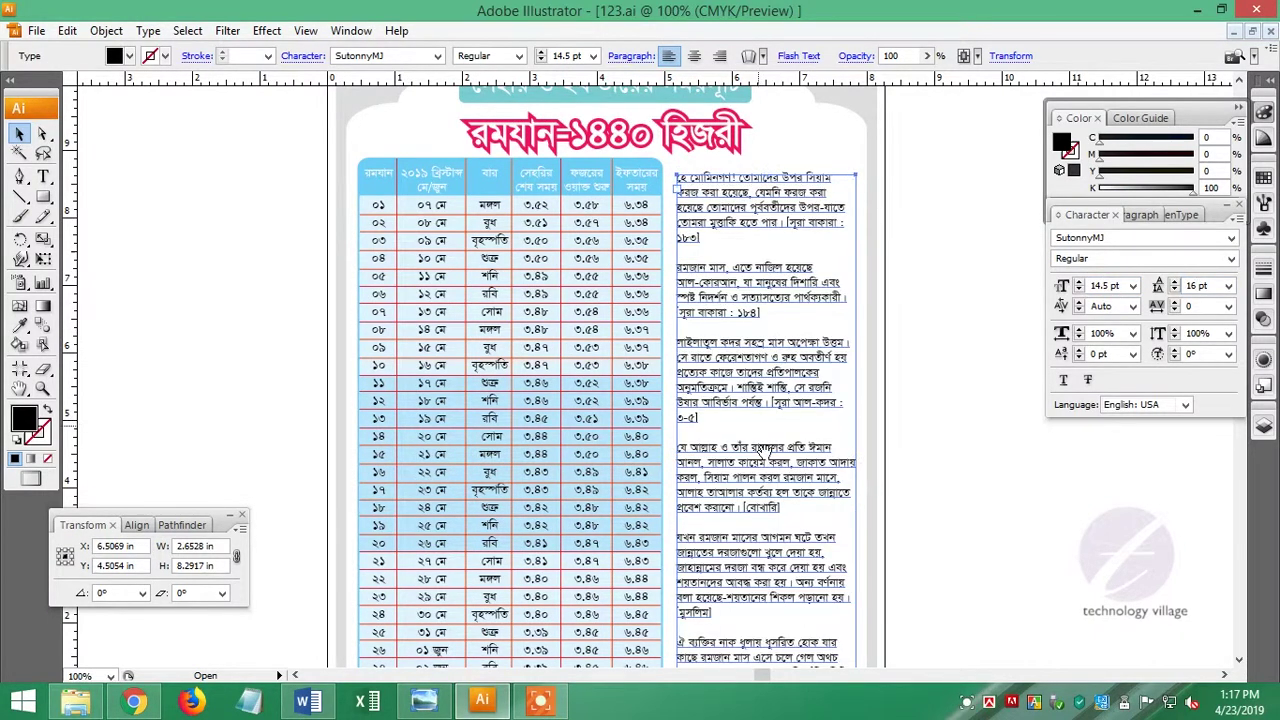
scroll(822, 483, "down", 4)
key("Tab")
type("15")
key("Return")
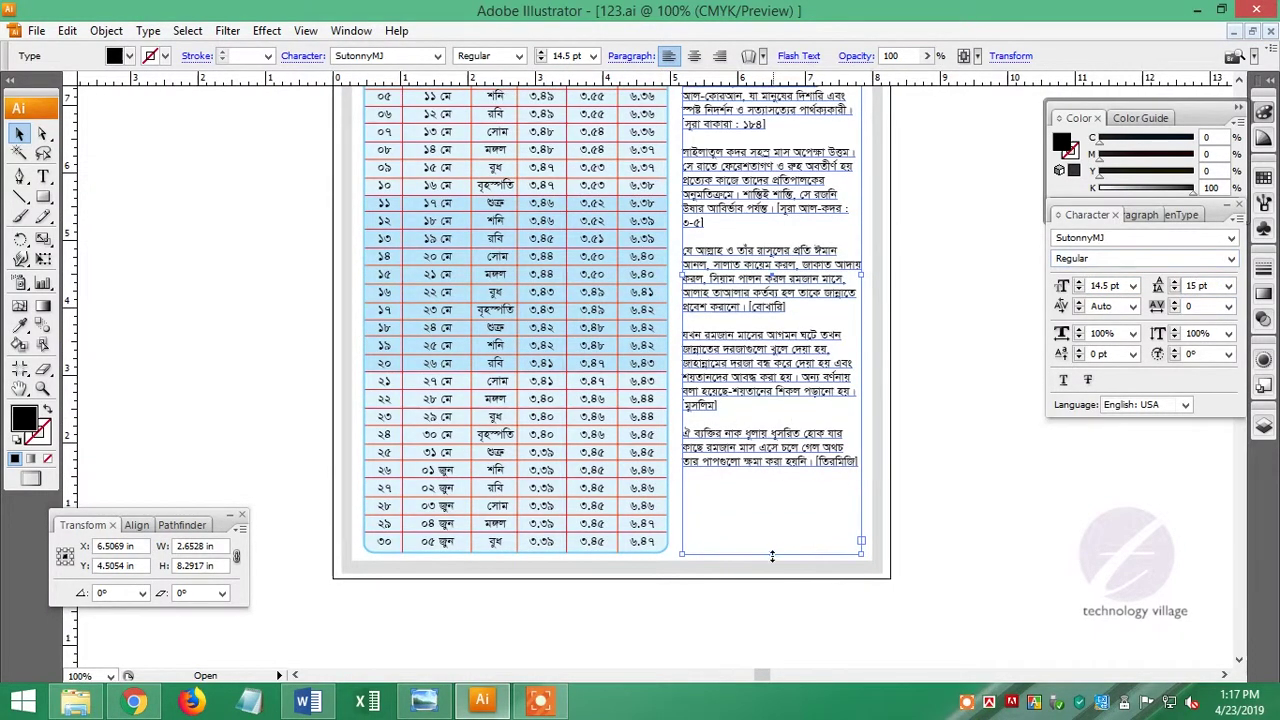
Shrink the pink Ramadan 1440 heading to 37.25 pt.
left_click(776, 553)
scroll(750, 383, "up", 5)
left_click(750, 383)
key("ctrl+k")
key("Return")
scroll(714, 283, "up", 3)
left_click(701, 363)
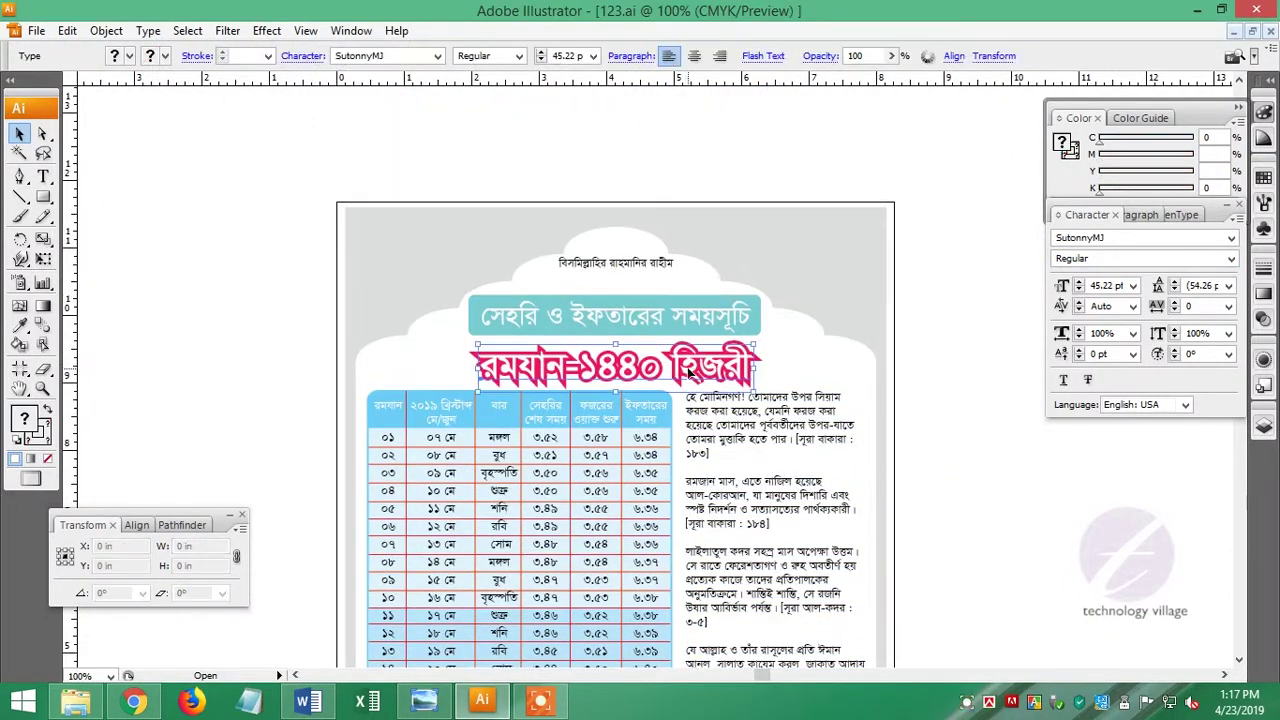
key("ctrl+shift+comma")
key("ctrl+shift+comma")
key("ctrl+shift+comma")
key("ctrl+shift+comma")
Draw a rounded rectangle around the Bengali text column.
left_click(1033, 520)
left_click(43, 197)
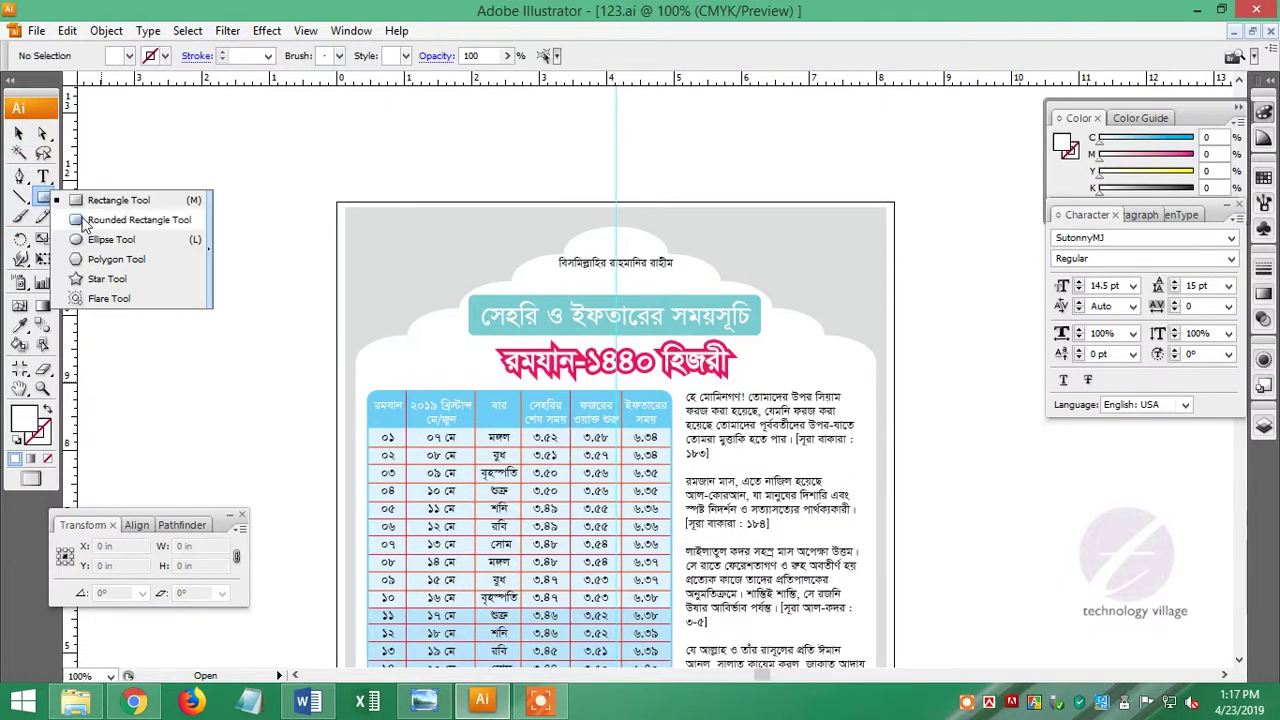
scroll(909, 551, "down", 1)
scroll(909, 551, "down", 2)
scroll(909, 551, "down", 1)
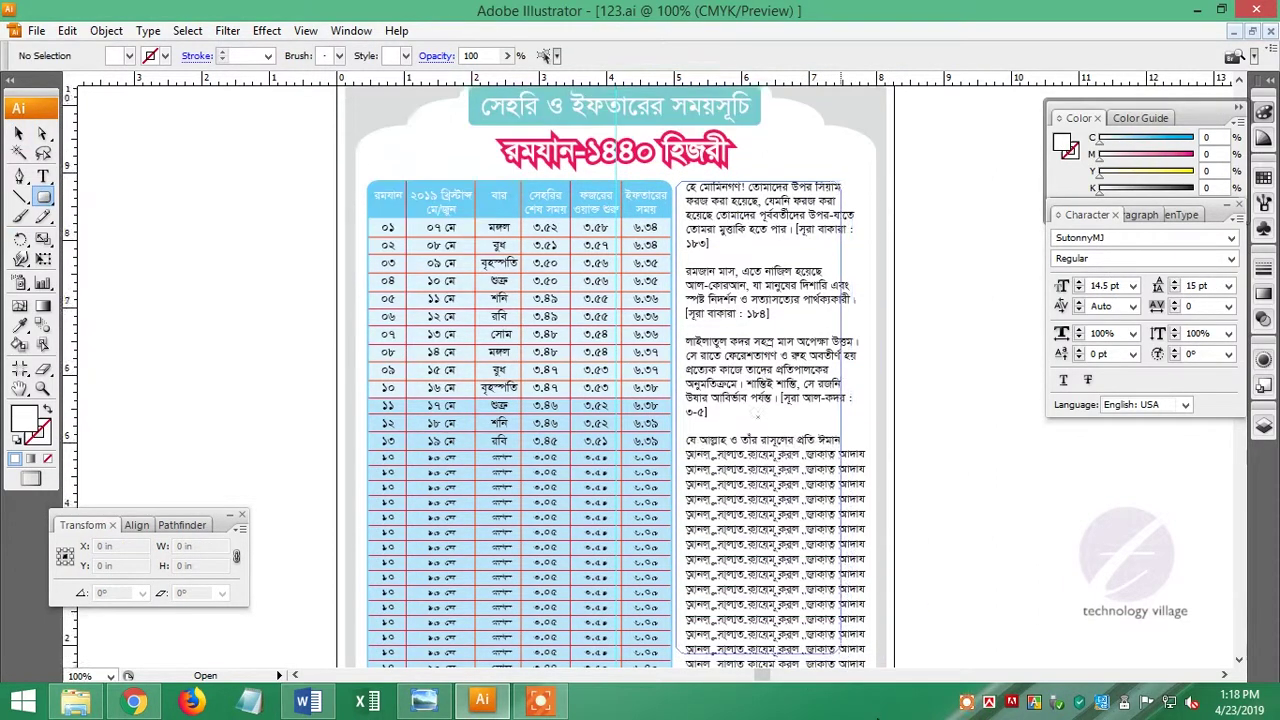
scroll(909, 551, "down", 1)
scroll(909, 551, "down", 1)
mouse_move(864, 566)
left_mouse_down()
mouse_move(870, 575)
mouse_move(737, 508)
left_mouse_up()
scroll(737, 508, "up", 3)
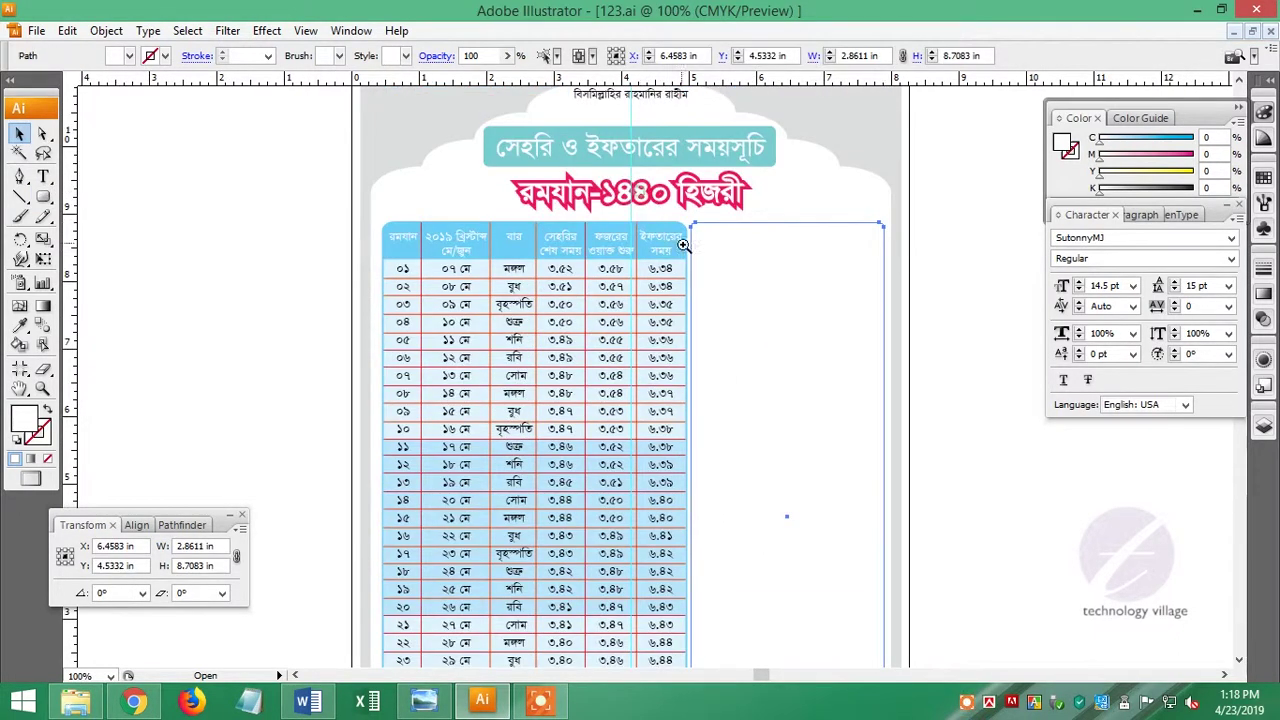
left_click_drag(595, 190, 680, 240)
left_click_drag(1078, 490, 684, 495)
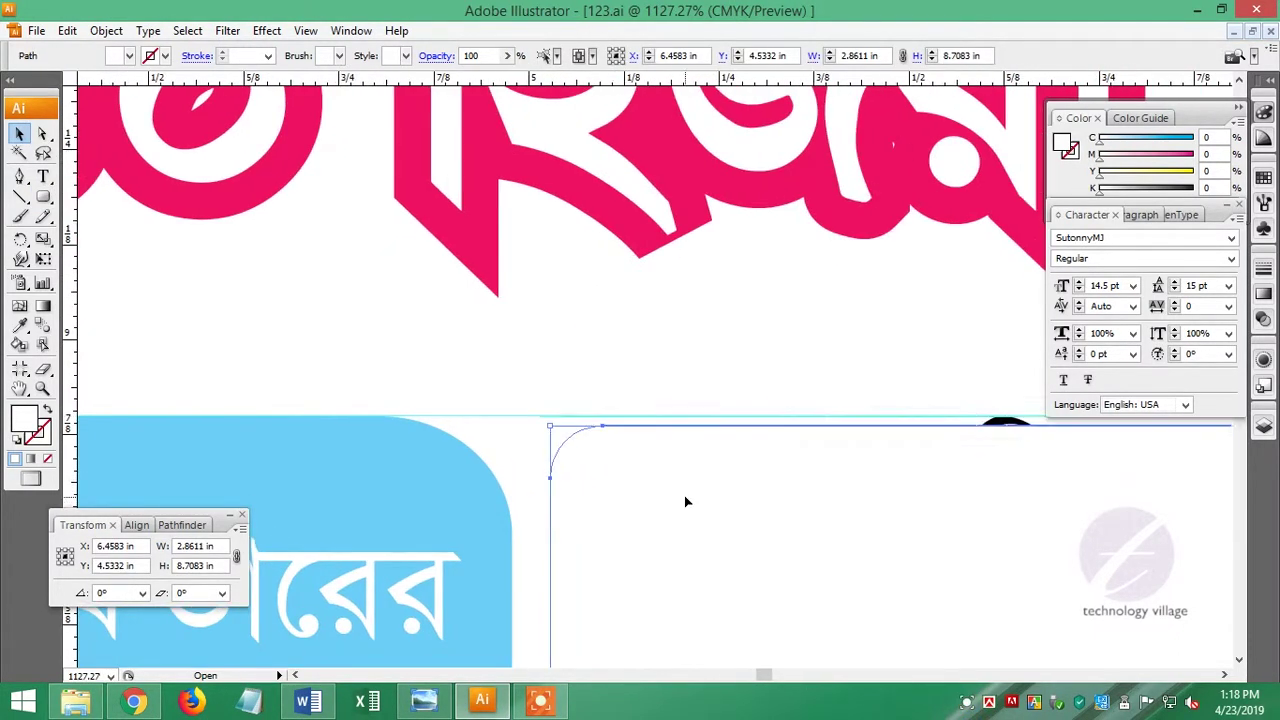
Fill the rounded rectangle light blue (C12) with a 1 pt C60 cyan outline.
left_click(1058, 118)
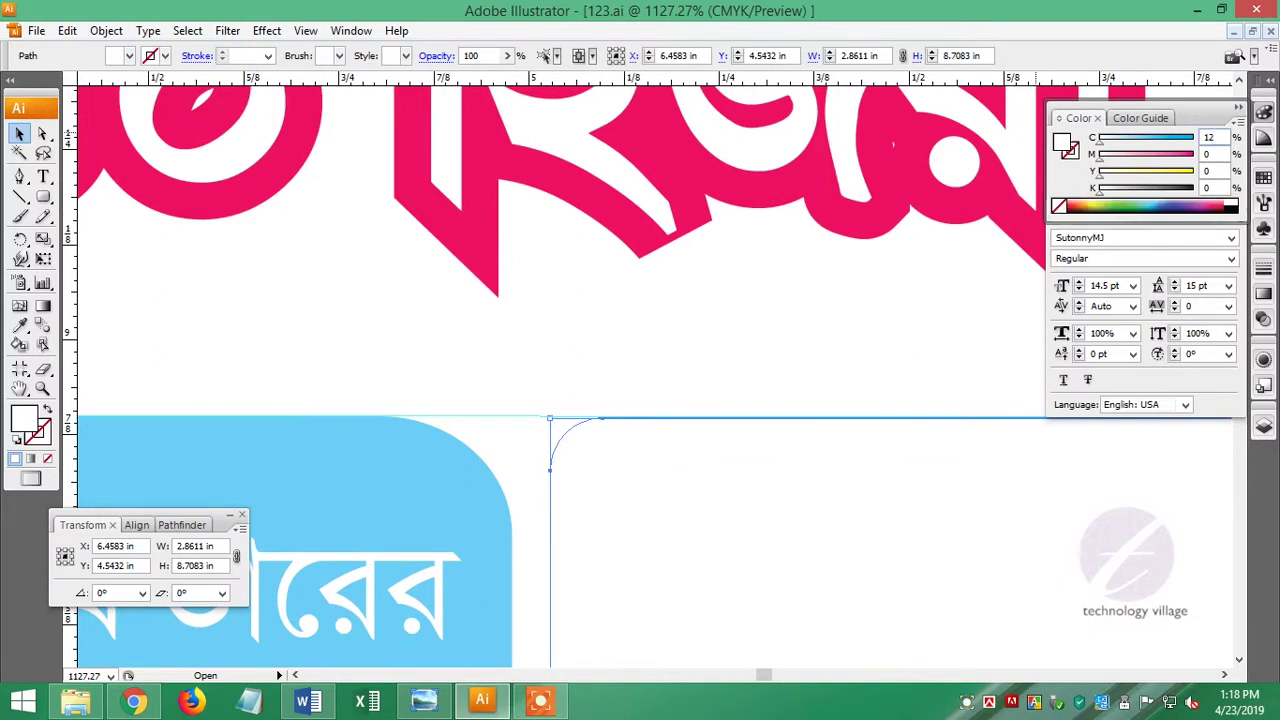
key("Return")
left_click(1072, 152)
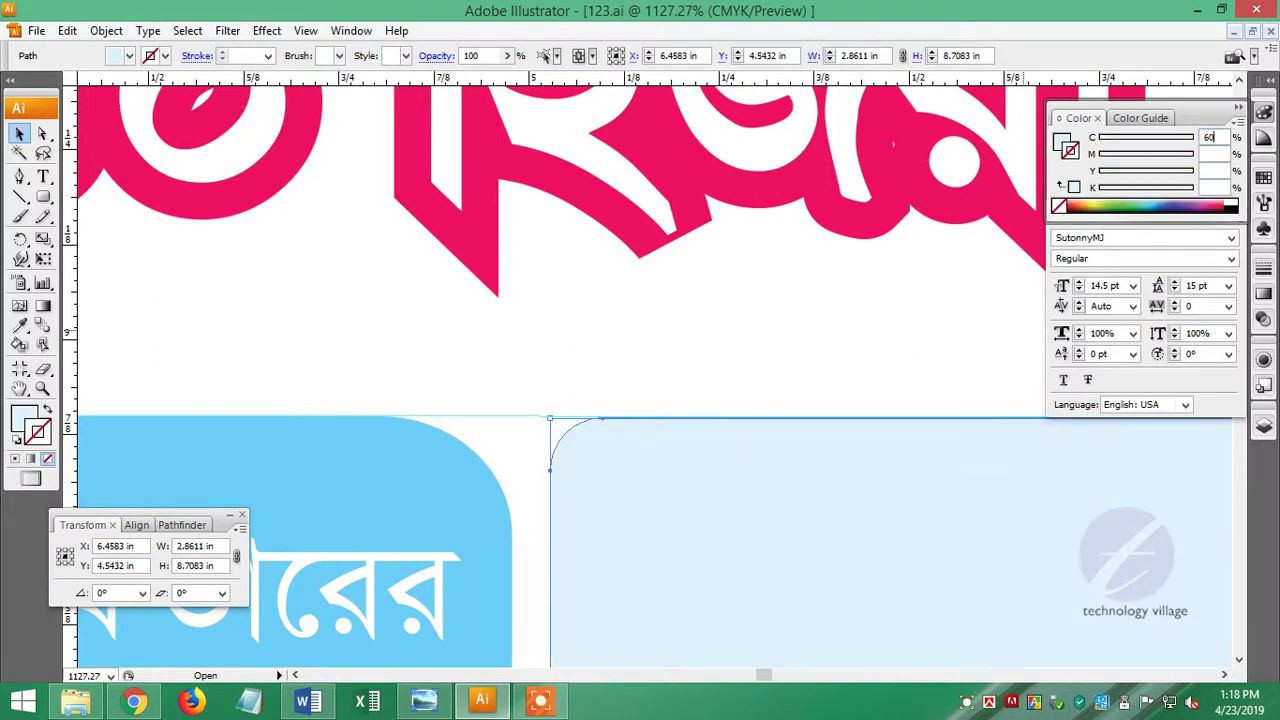
key("Return")
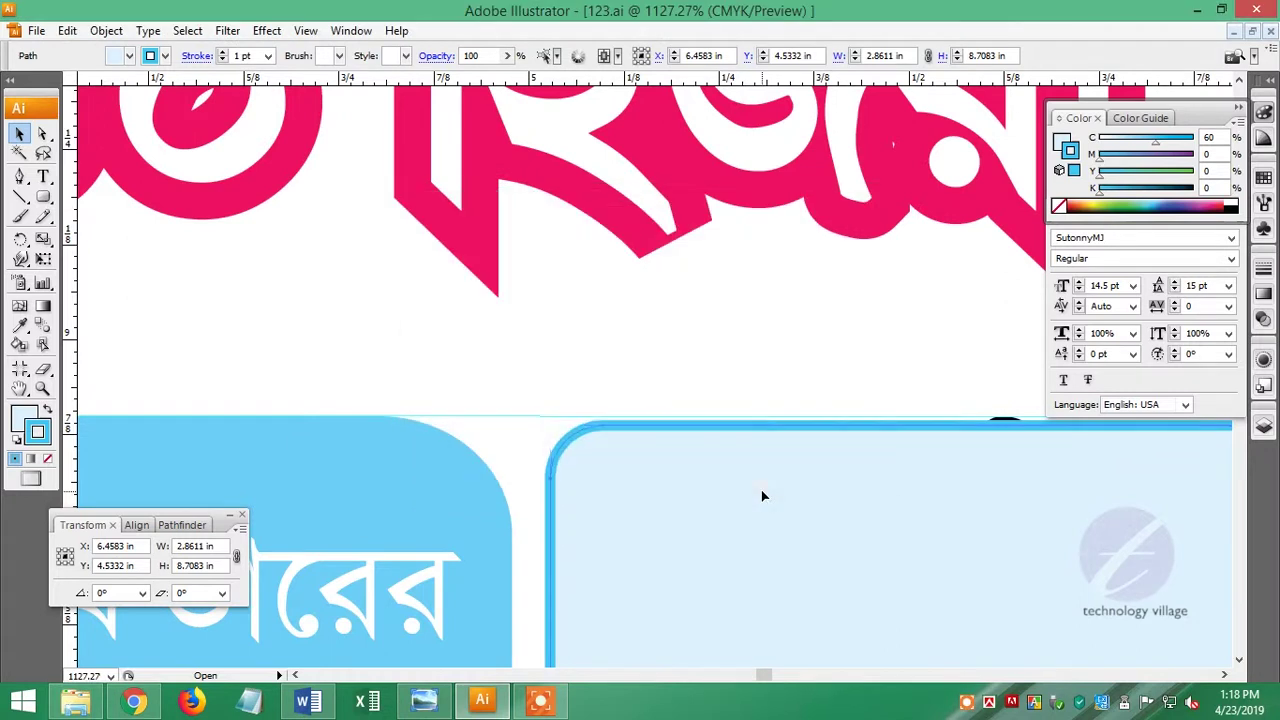
Raise the rectangle's bottom edge slightly and select the text frame over it.
key("ctrl+1")
left_click_drag(808, 446, 560, 397)
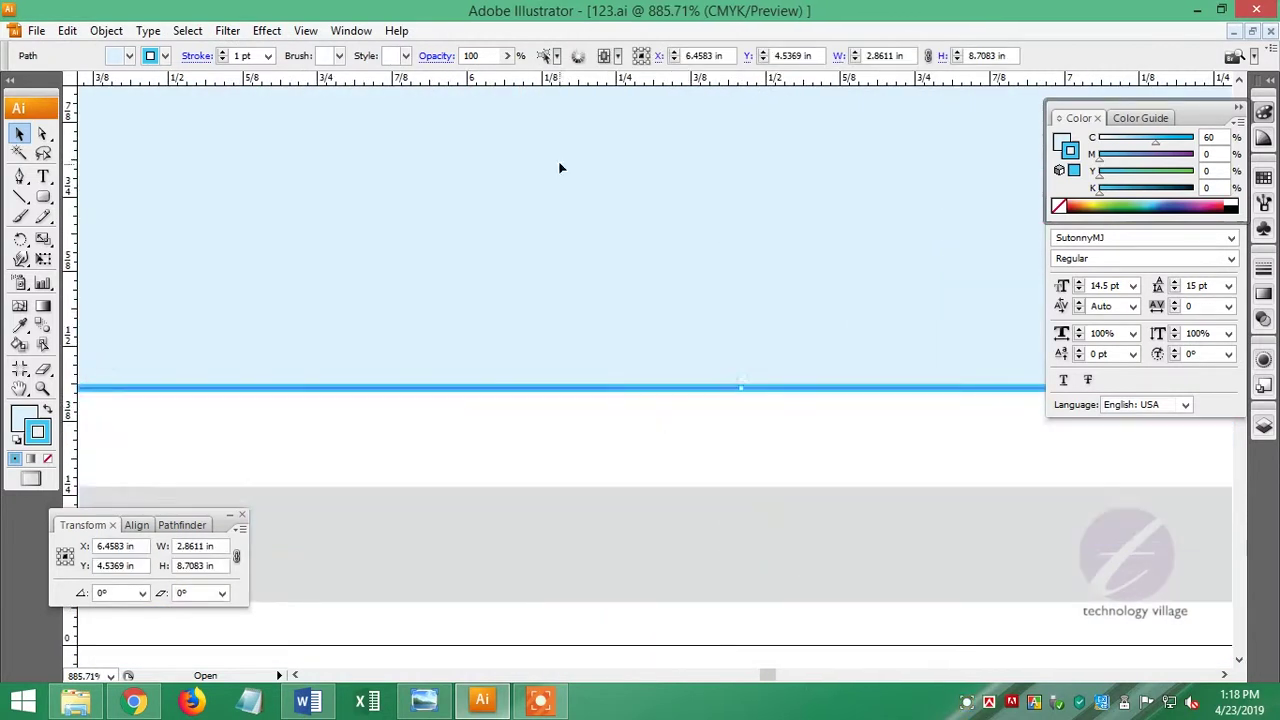
left_click_drag(871, 357, 840, 383)
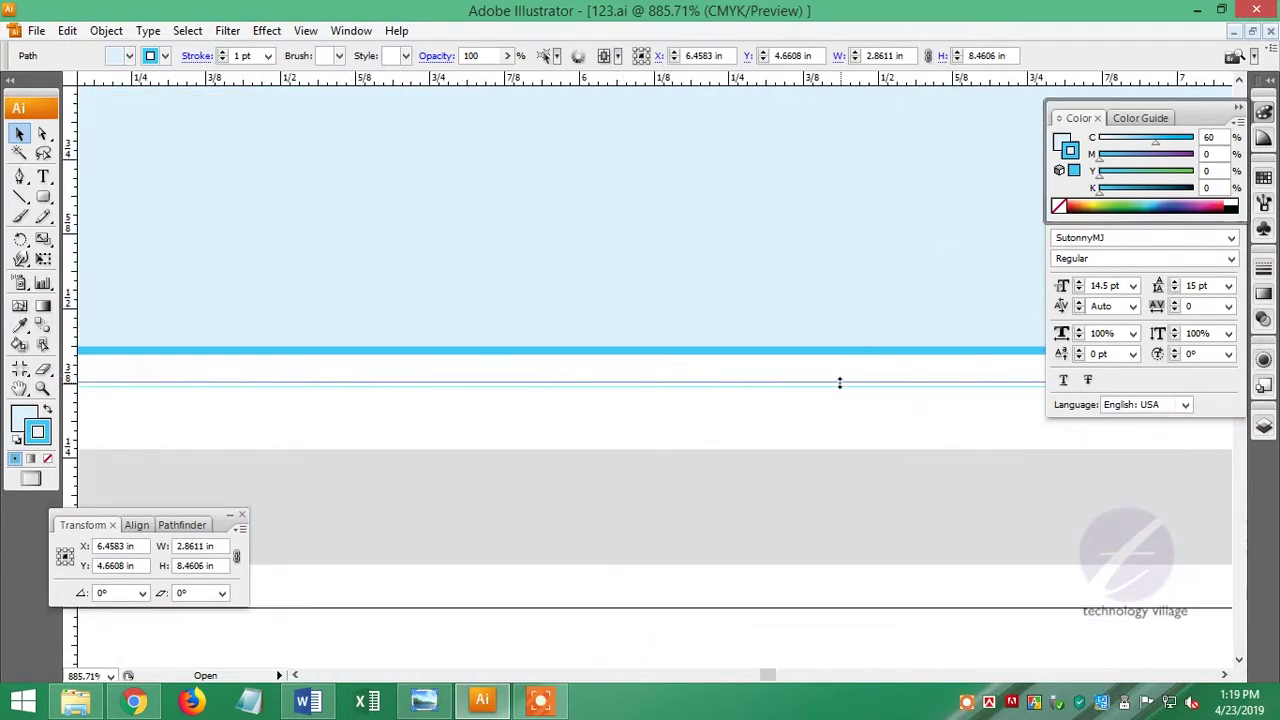
key("ctrl+1")
left_click(965, 469)
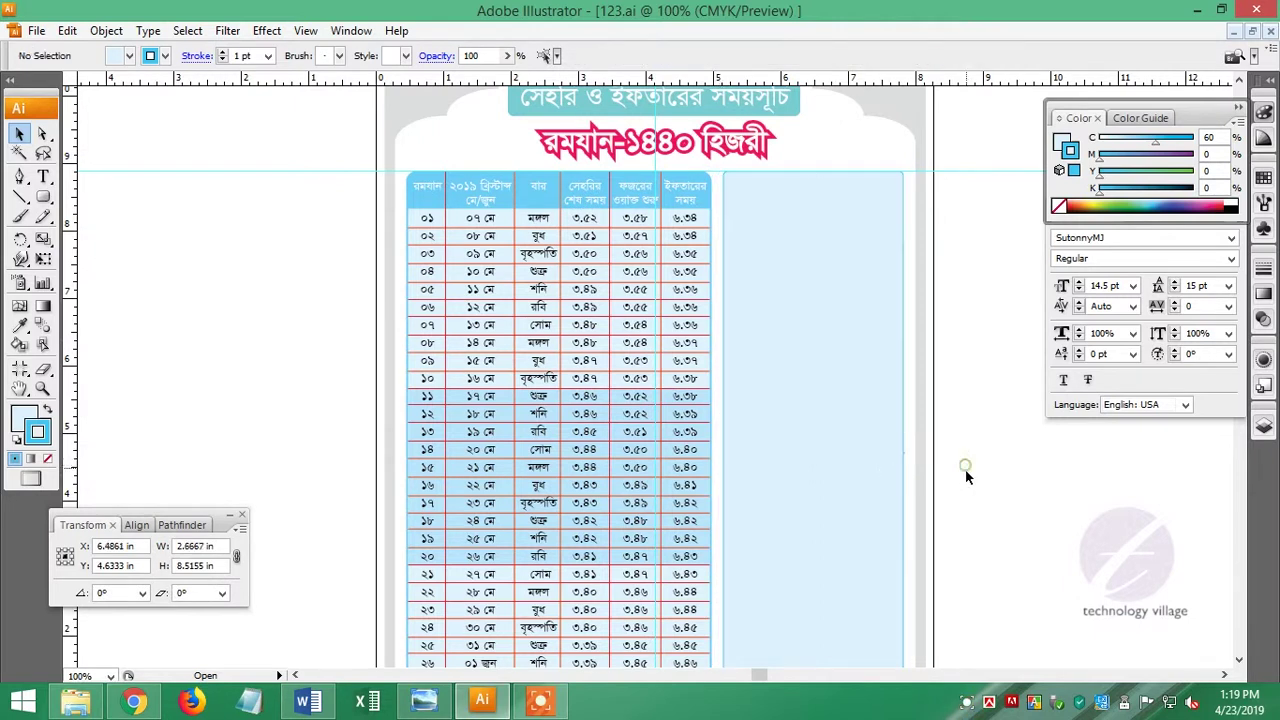
left_click_drag(937, 403, 879, 325)
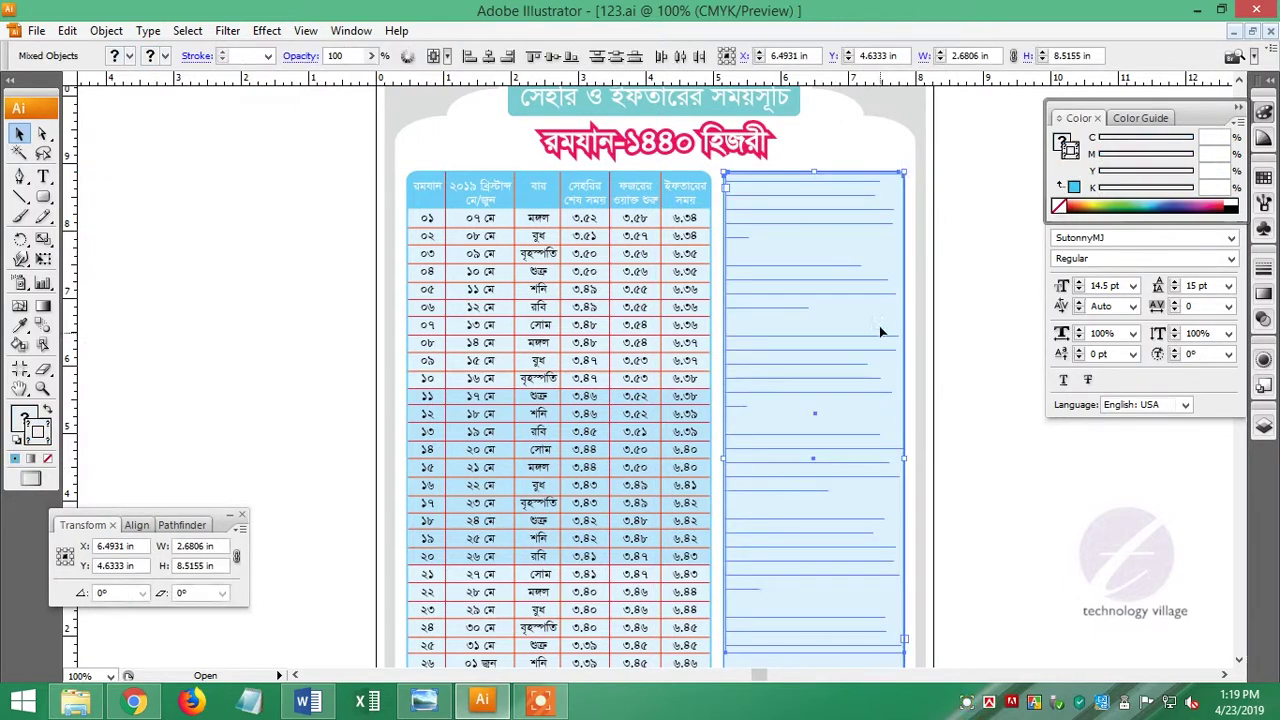
left_click(895, 272)
Trim the light-blue panel's bottom edge level with the table's bottom rows.
scroll(750, 377, "up", 1)
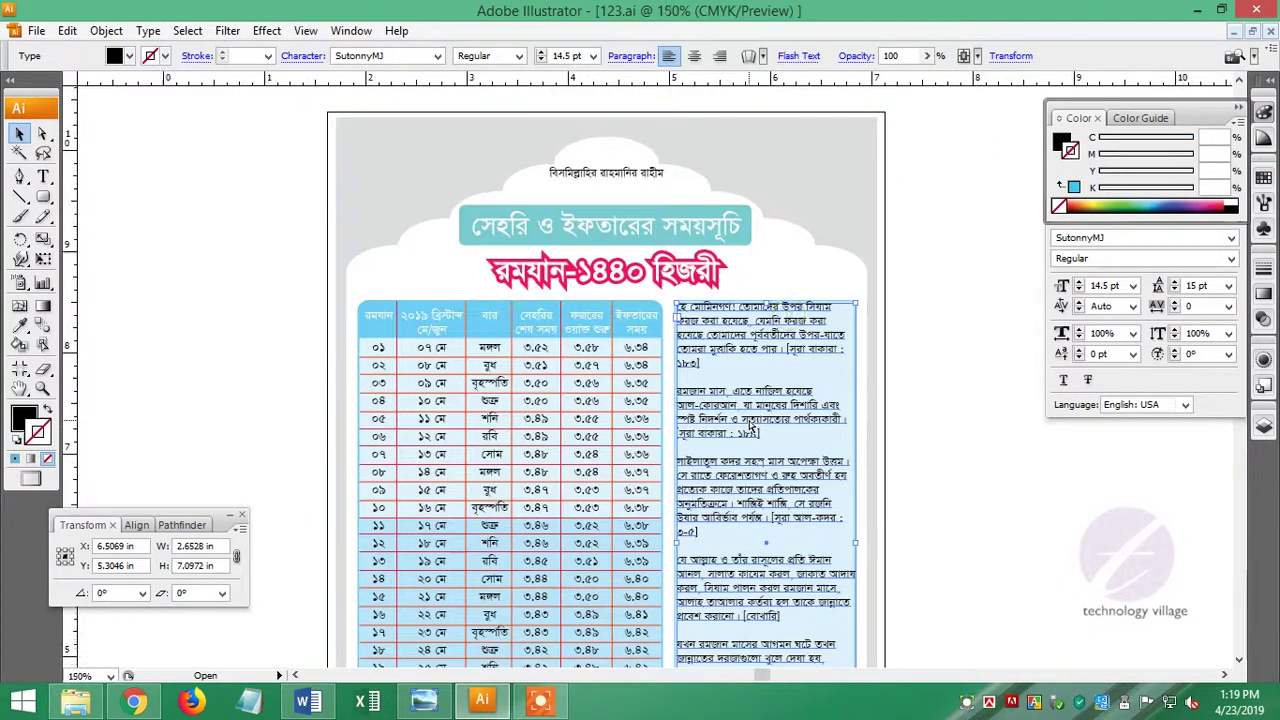
key("ctrl+plus")
key("ctrl+k")
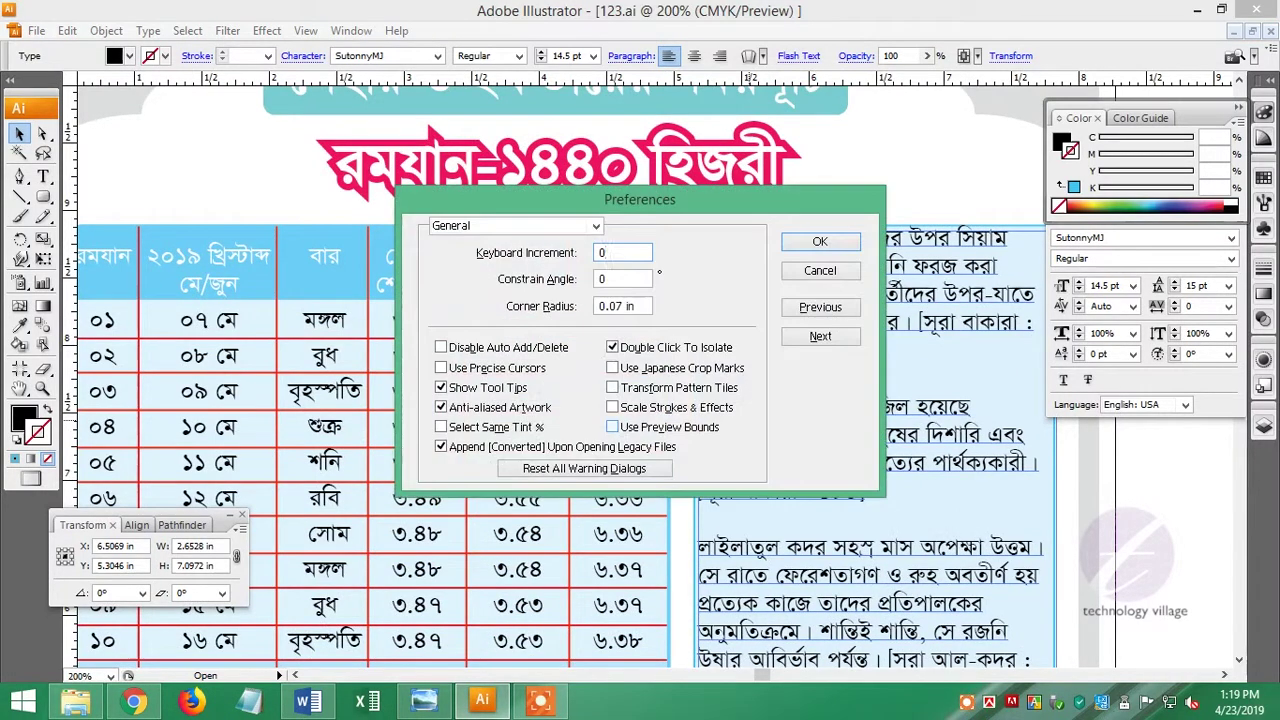
key("Escape")
mouse_move(877, 528)
left_mouse_down()
mouse_move(597, 374)
mouse_move(733, 363)
mouse_move(711, 441)
left_mouse_up()
scroll(733, 363, "down", 7)
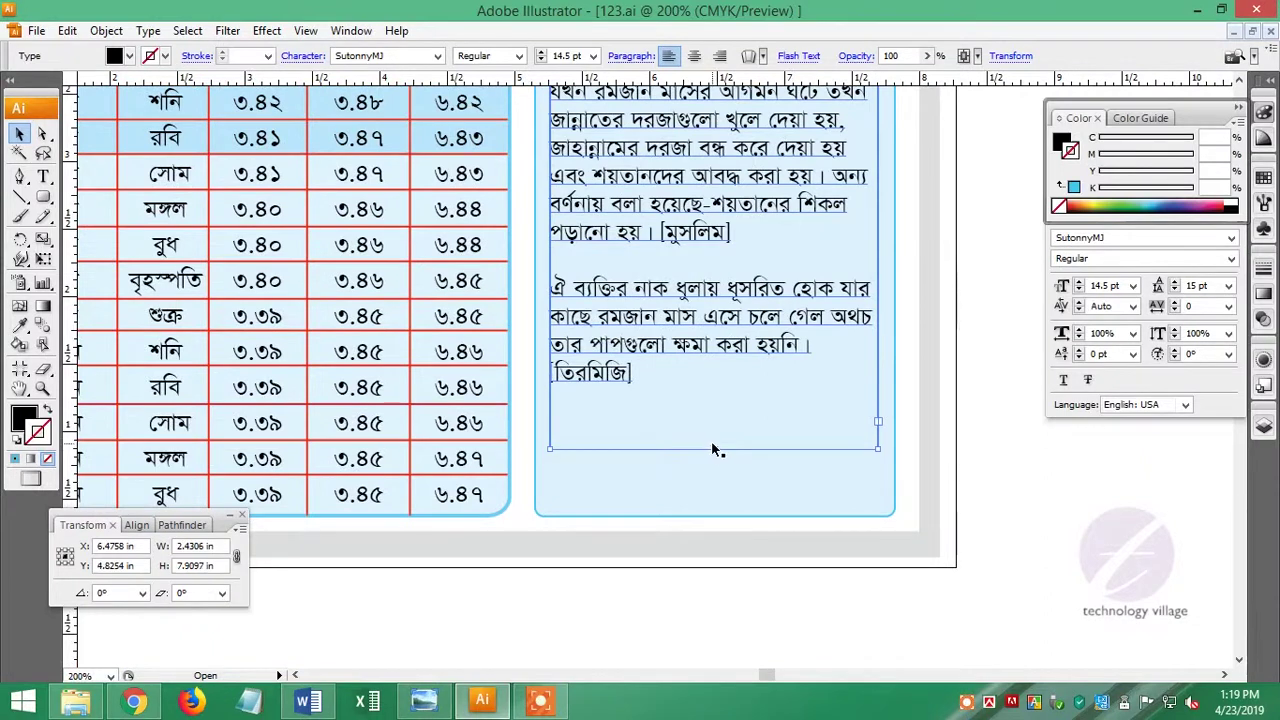
left_click(711, 441)
left_click_drag(714, 515, 714, 397)
key("ctrl+1")
Select the citation [সুরা বাকারা : ১৮৩], zero its cyan and remove its outline.
key("t")
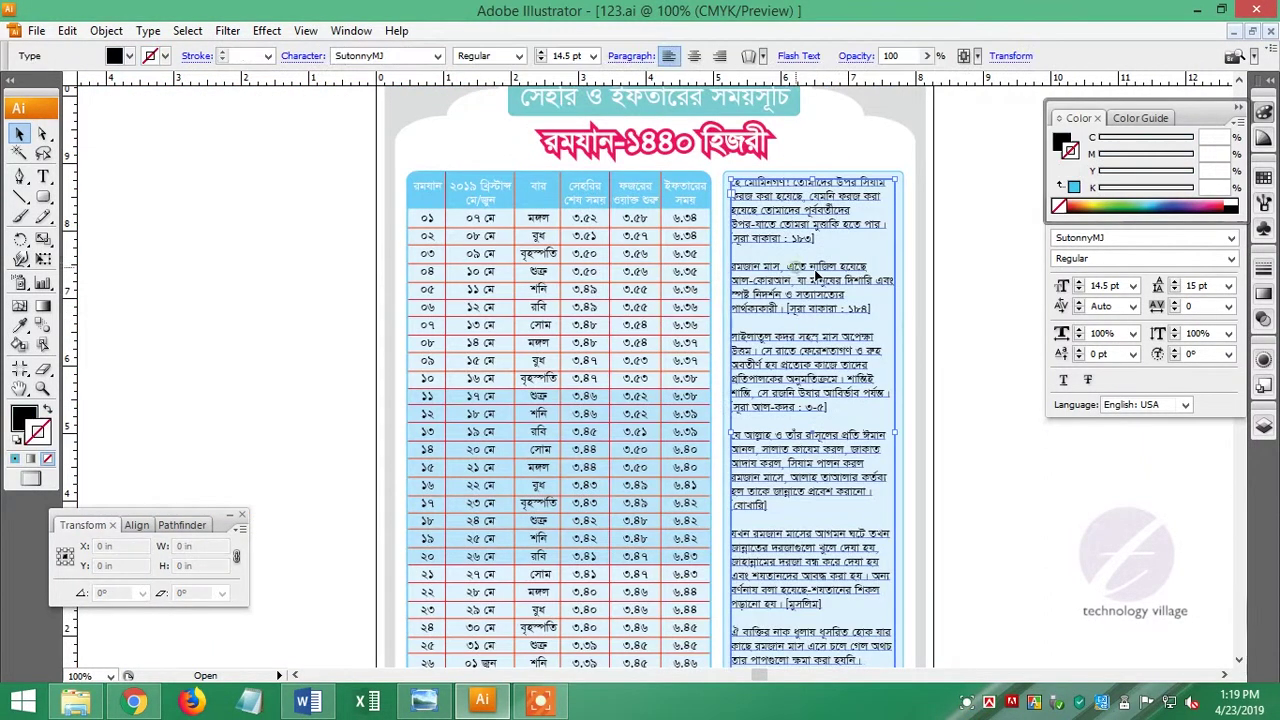
left_click(799, 269)
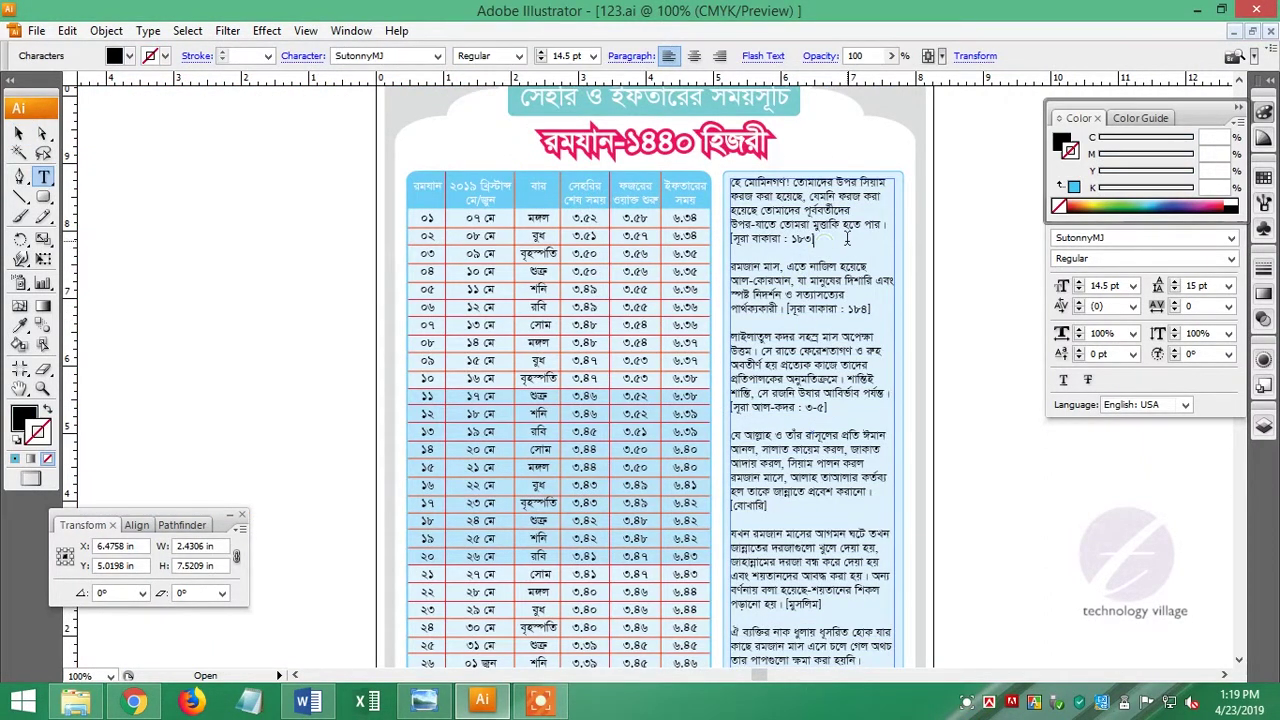
triple_click(846, 239)
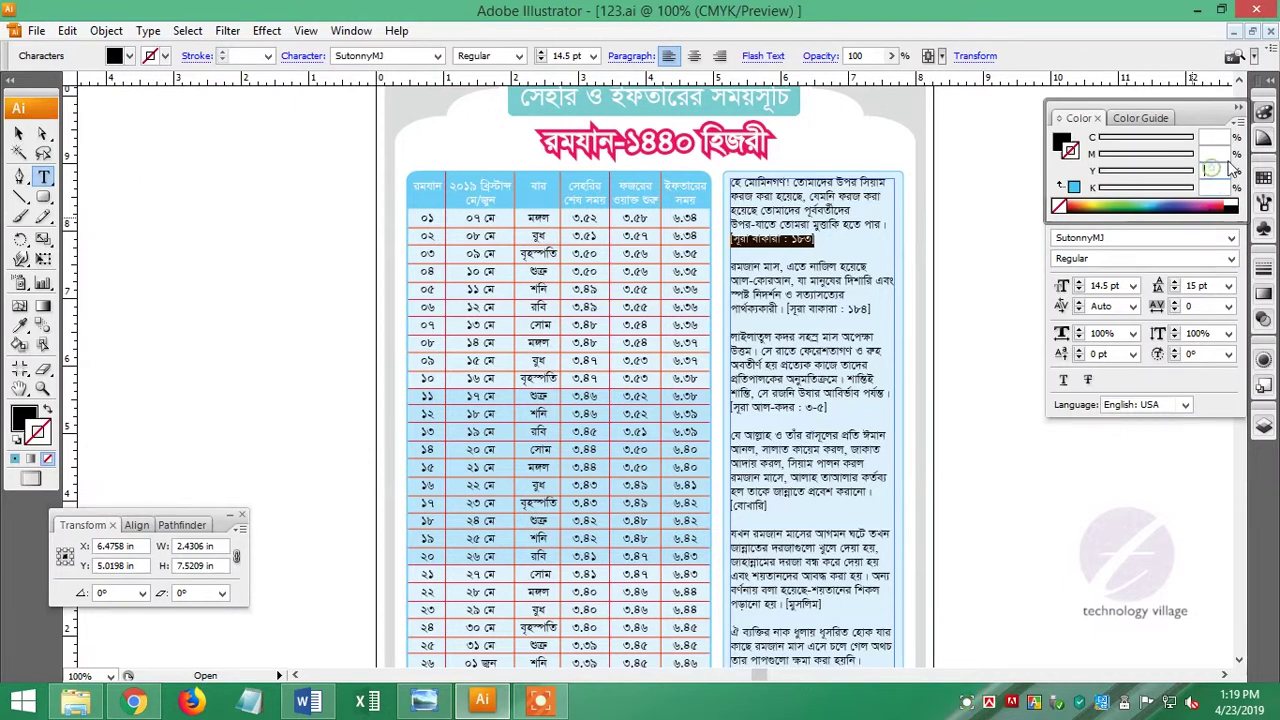
left_click(1216, 171)
type("100")
key("Return")
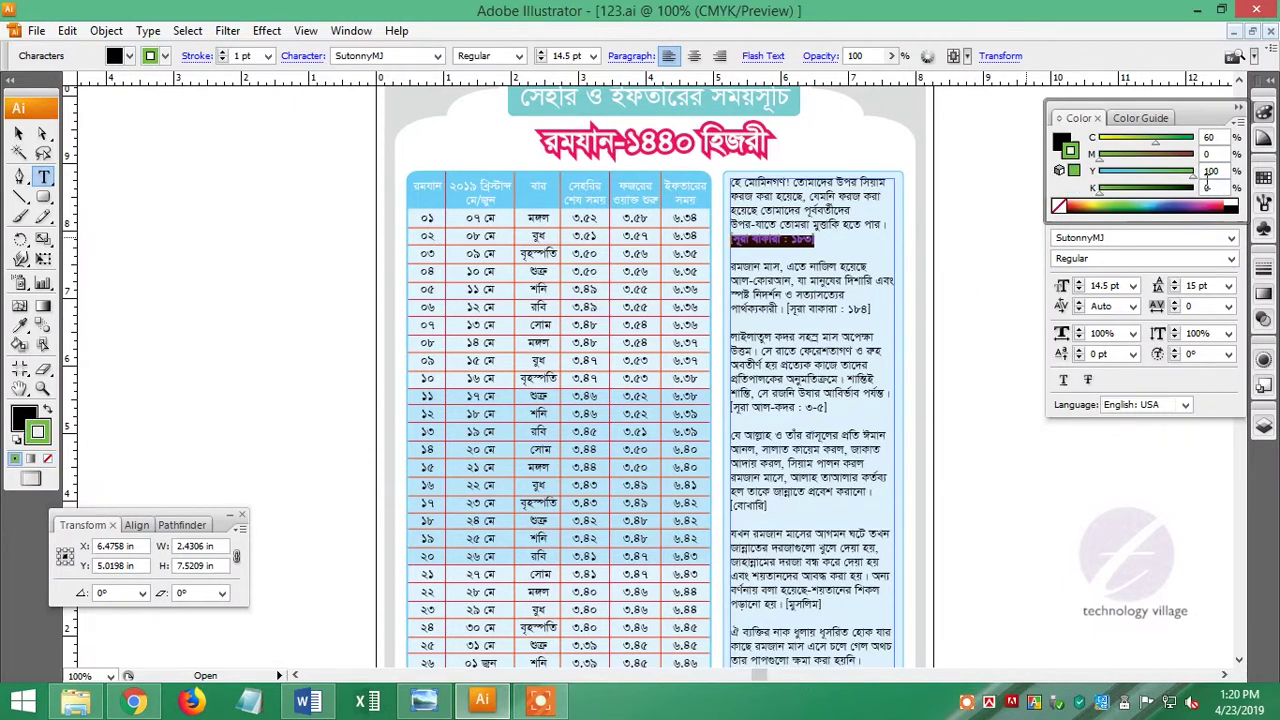
double_click(1210, 137)
type("0")
key("Return")
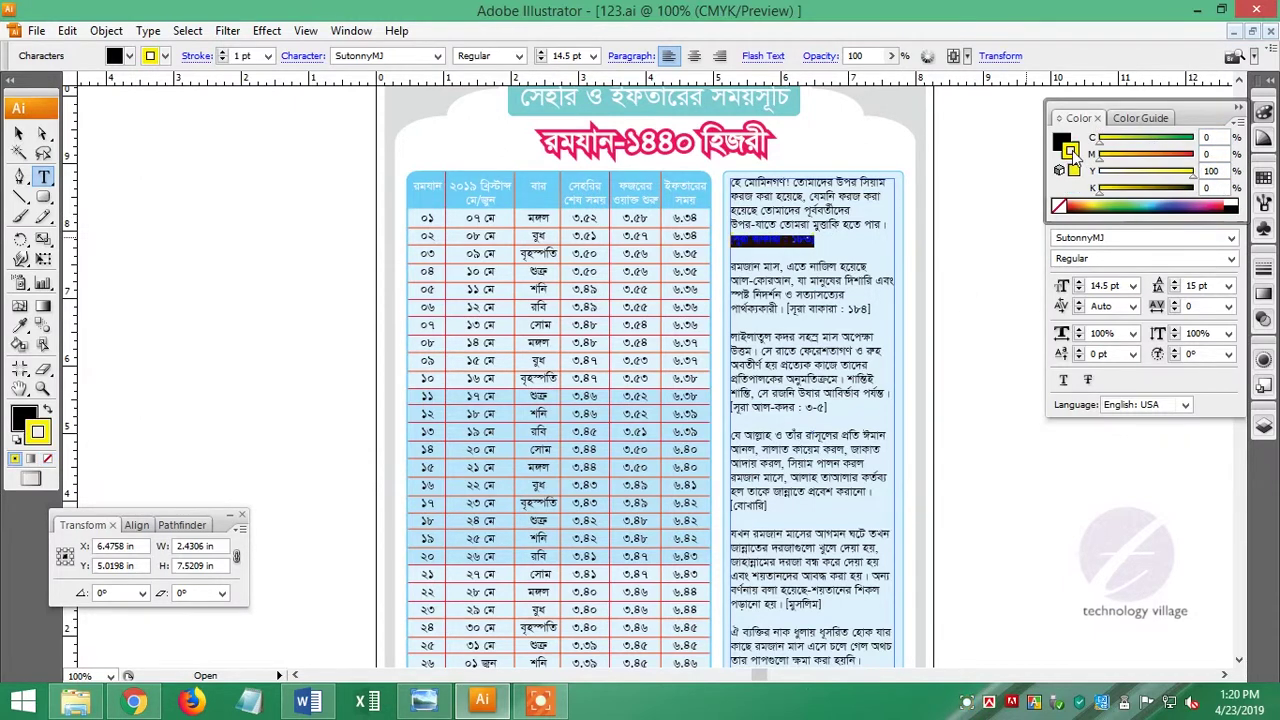
key("/")
Colour the first citation red by setting its fill to magenta 100.
left_click(1062, 142)
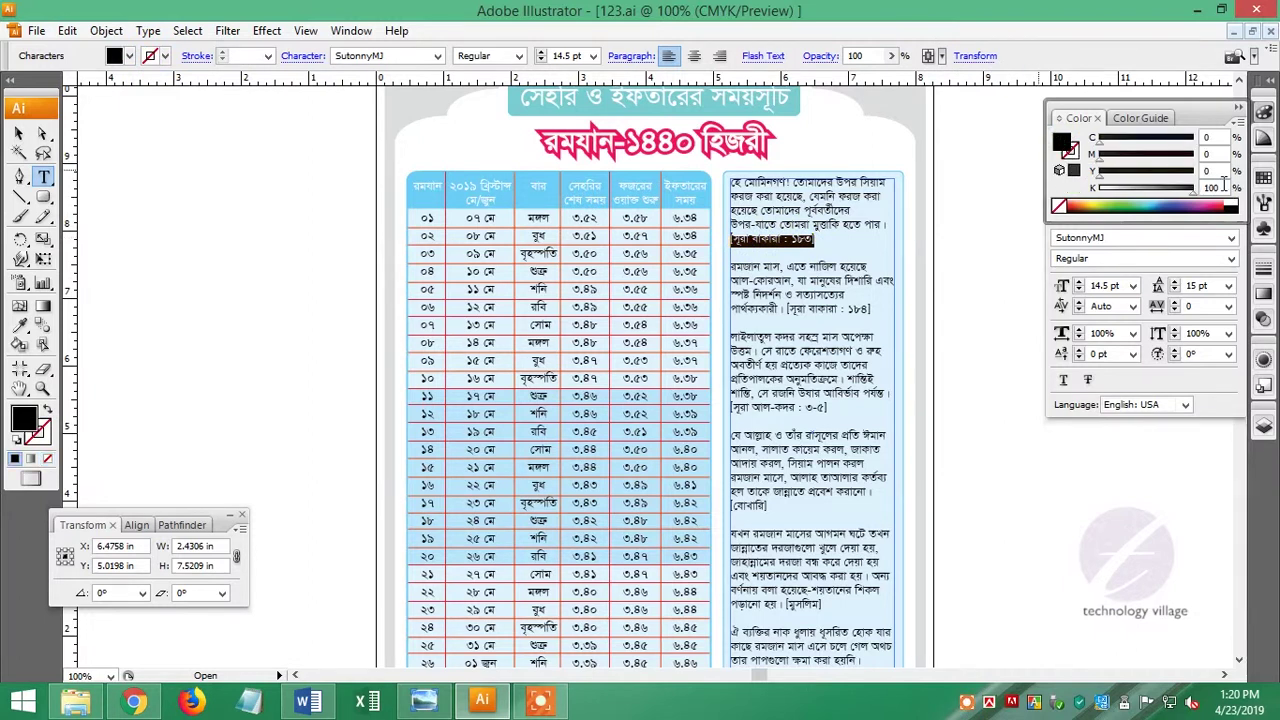
type("10")
key("Tab")
type("0")
key("Return")
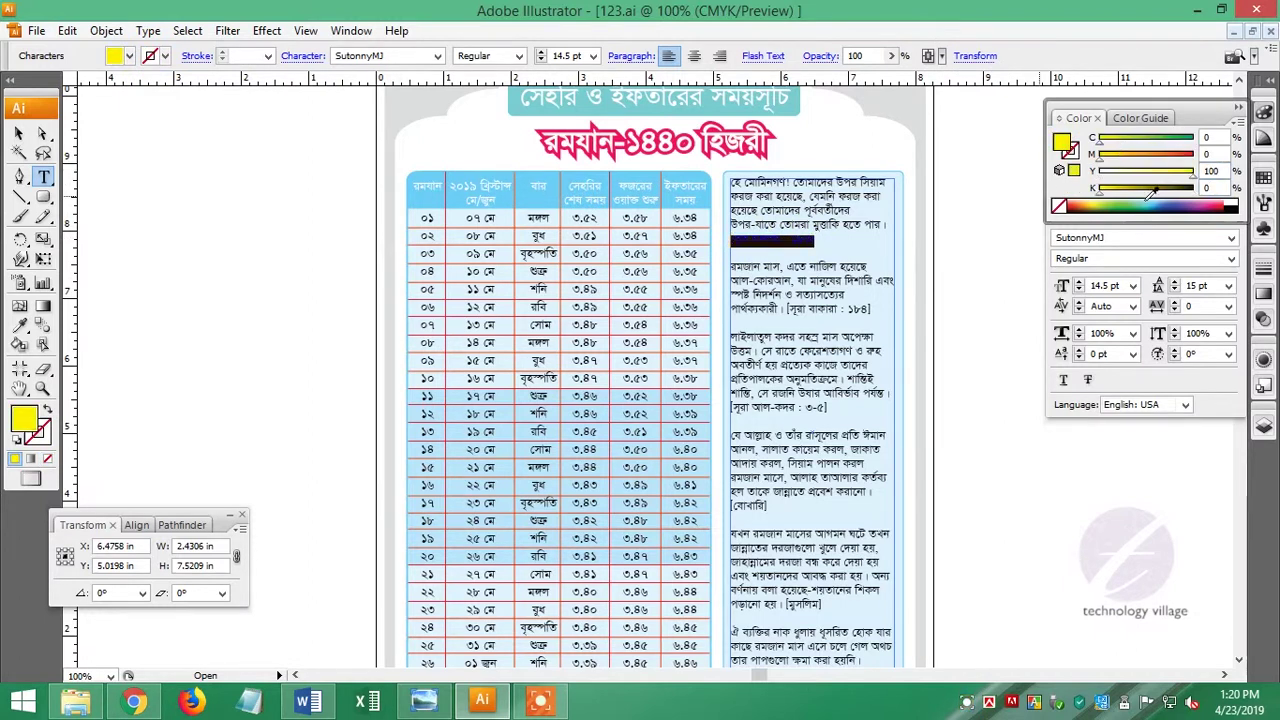
type("100")
key("Tab")
type("0")
key("Return")
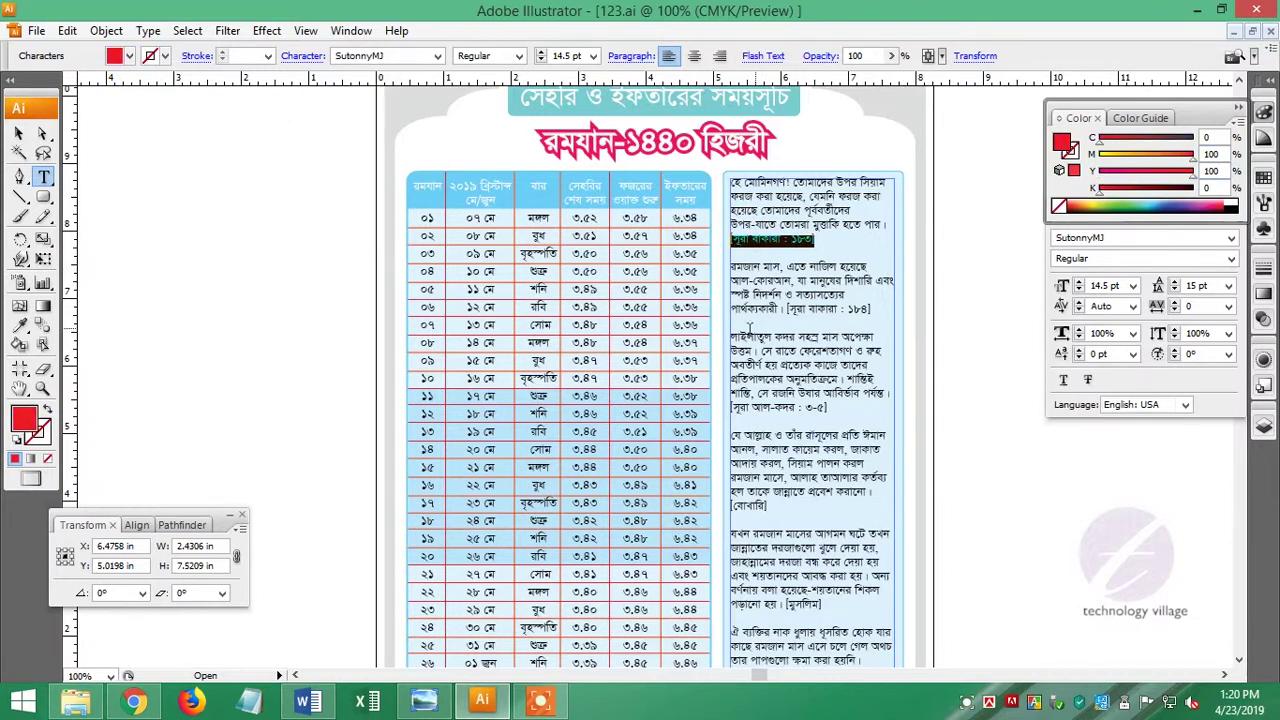
Colour the following Surah citations, including সুরা বাকারা : ১৮৪, red with magenta 100.
left_click_drag(785, 310, 866, 308)
left_click(1068, 205)
scroll(655, 400, "down", 3)
left_click_drag(731, 318, 830, 318)
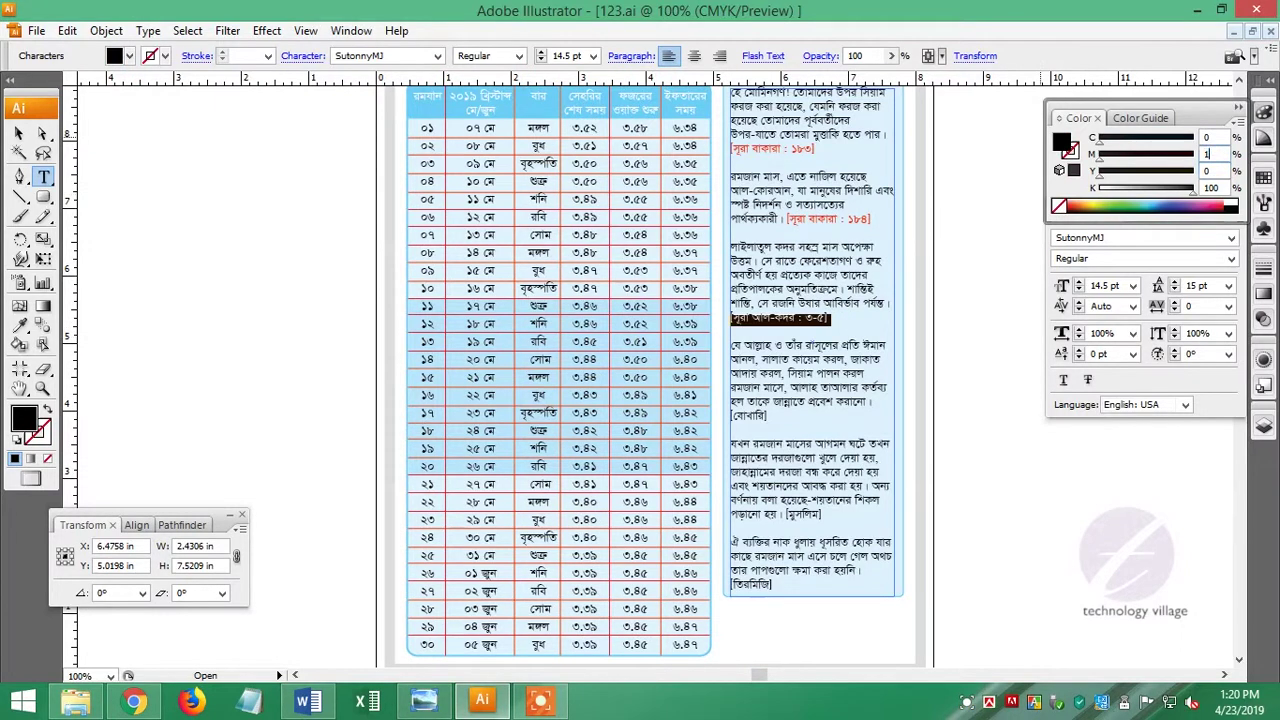
type("00")
key("Tab")
key("Tab")
type("0")
key("Return")
Colour the hadith sources [বোখারি], [মুসলিম] and [তিরমিজি] green (C100 Y100 K10).
left_click_drag(731, 416, 768, 416)
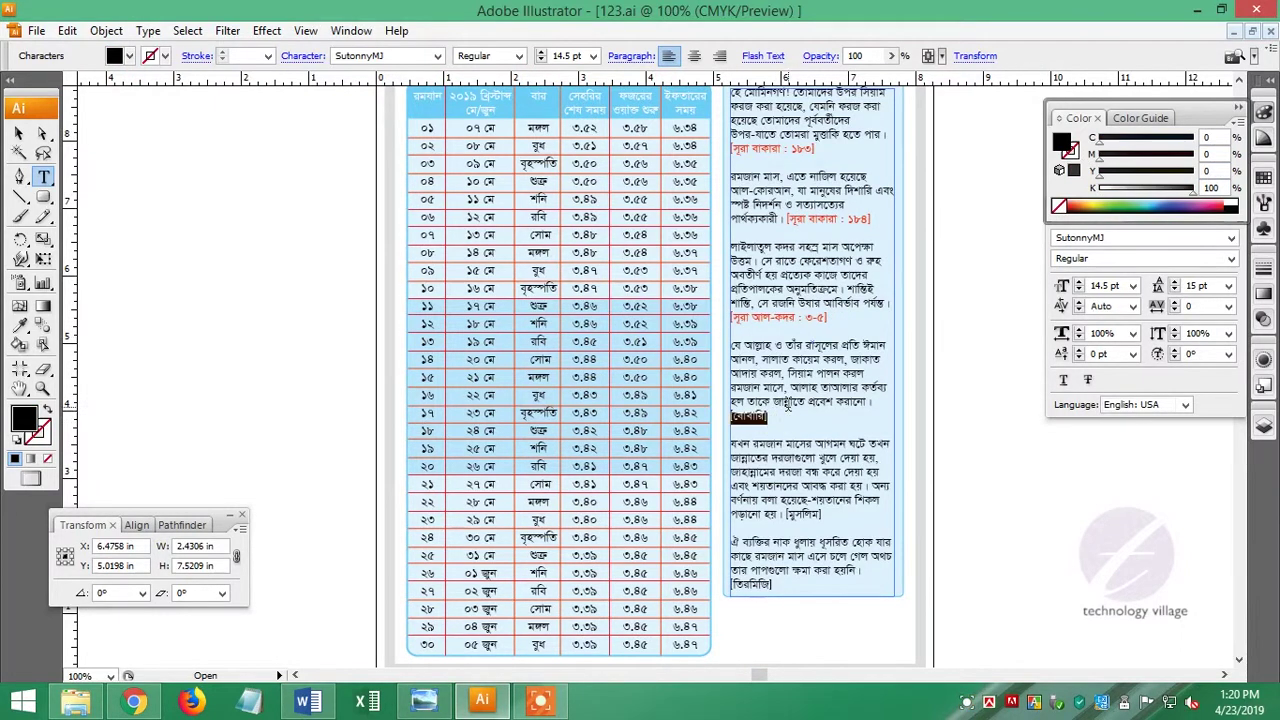
left_click(1138, 205)
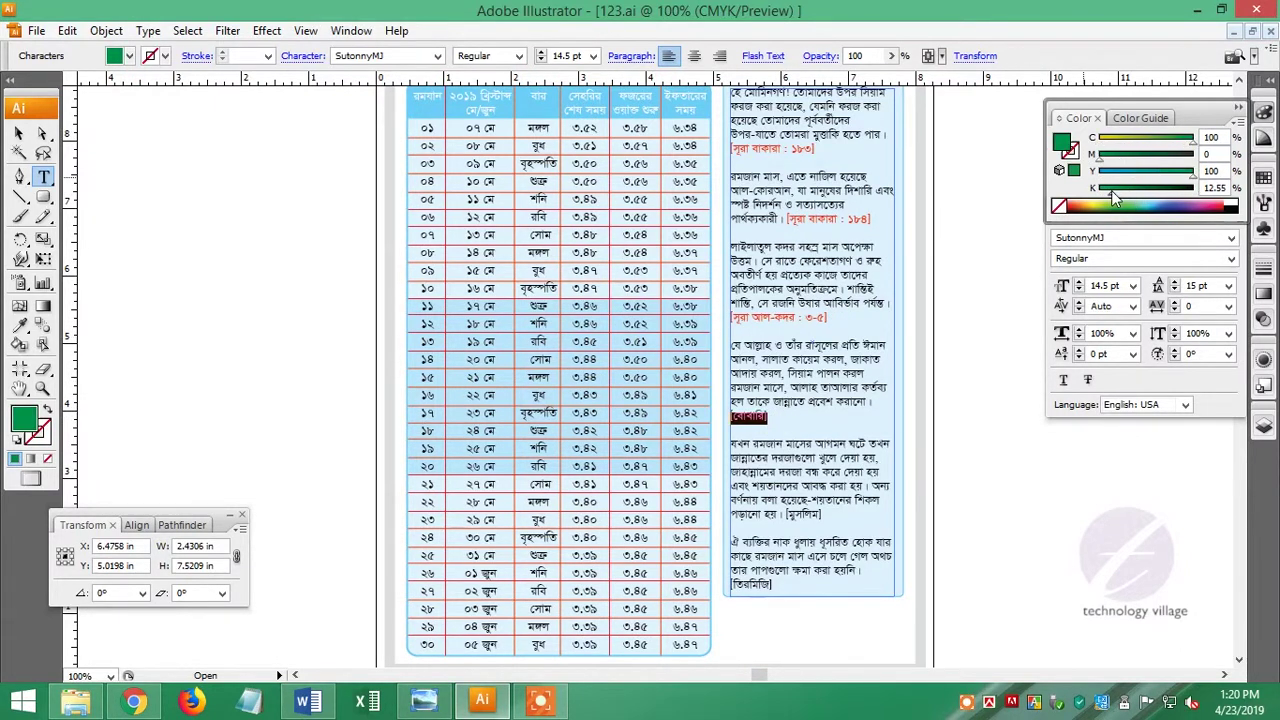
left_click_drag(826, 515, 785, 515)
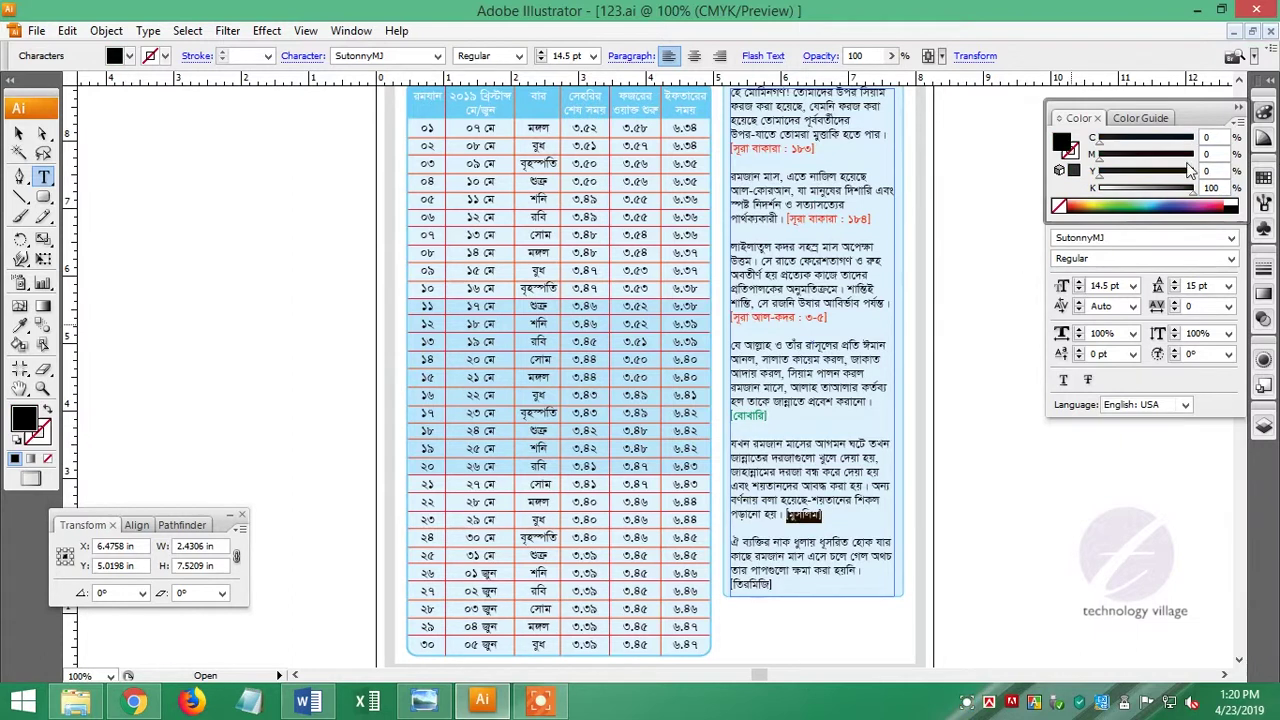
left_click(1140, 206)
left_click_drag(733, 586, 811, 586)
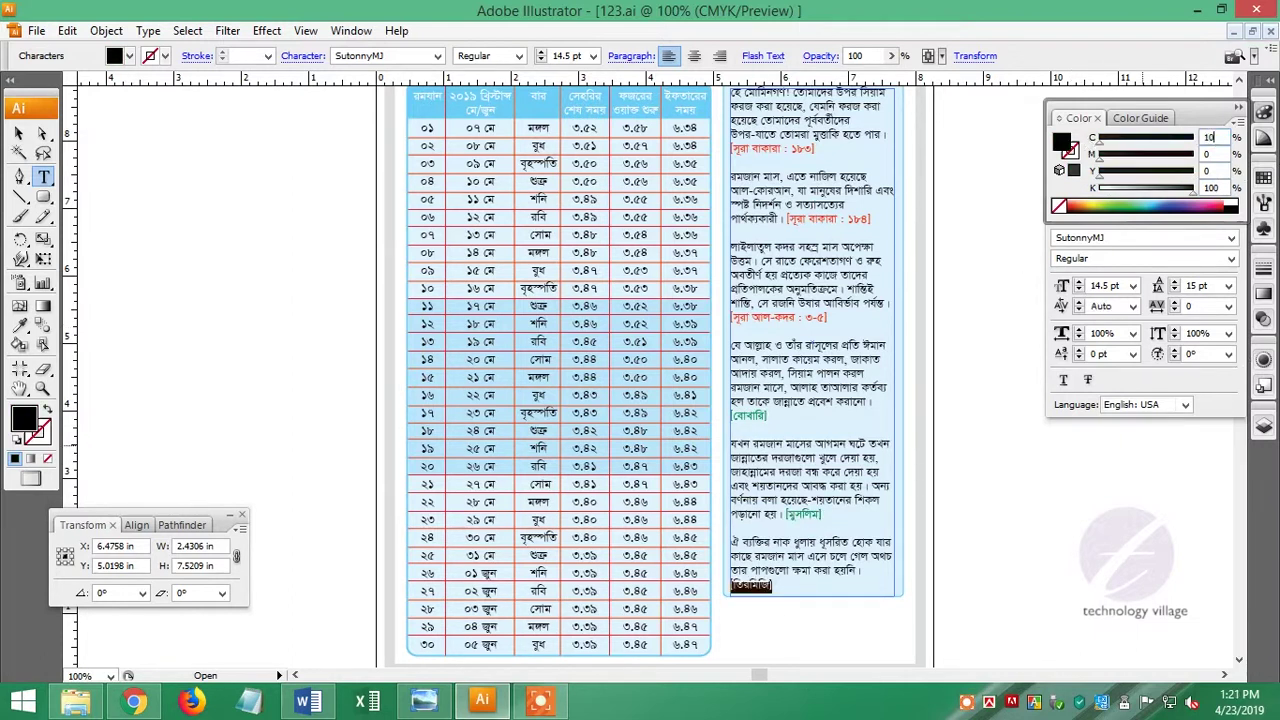
key("Return")
key("Escape")
scroll(958, 514, "down", 1)
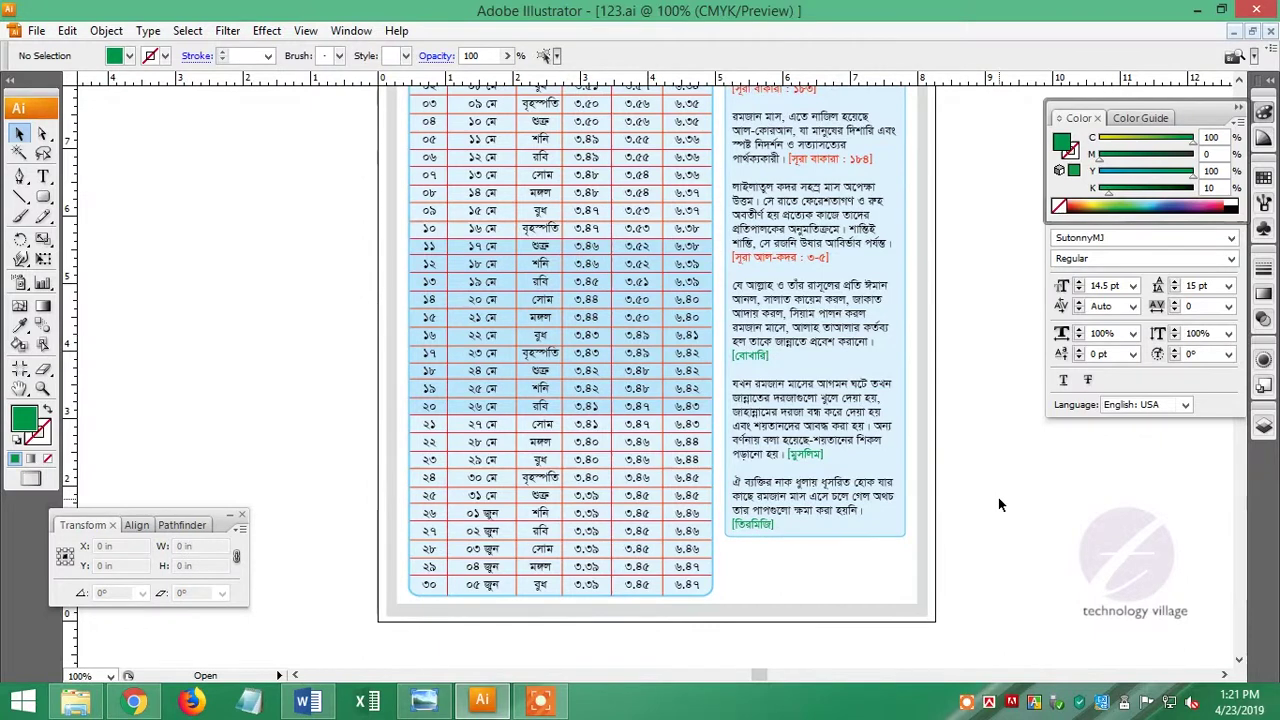
key("ctrl+0")
key("ctrl+plus")
key("ctrl+plus")
key("ctrl+plus")
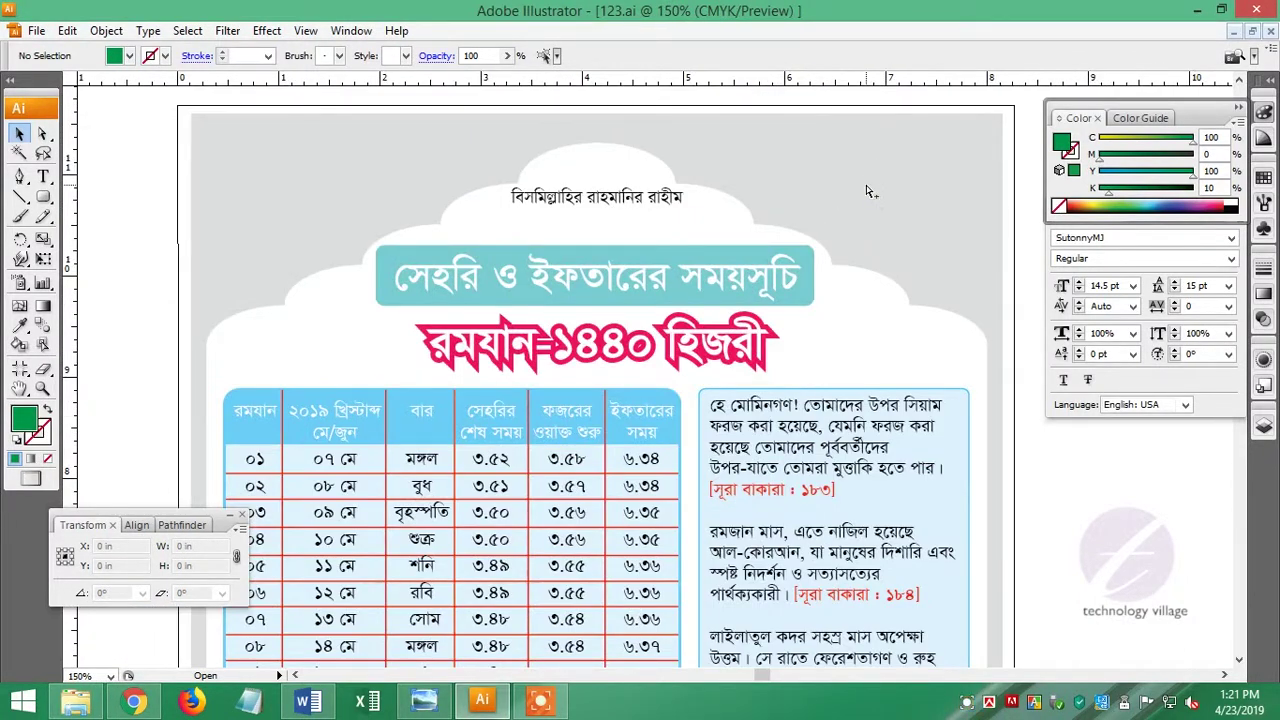
Unlock all and turn the page background pink with magenta 41.
key("ctrl+alt+2")
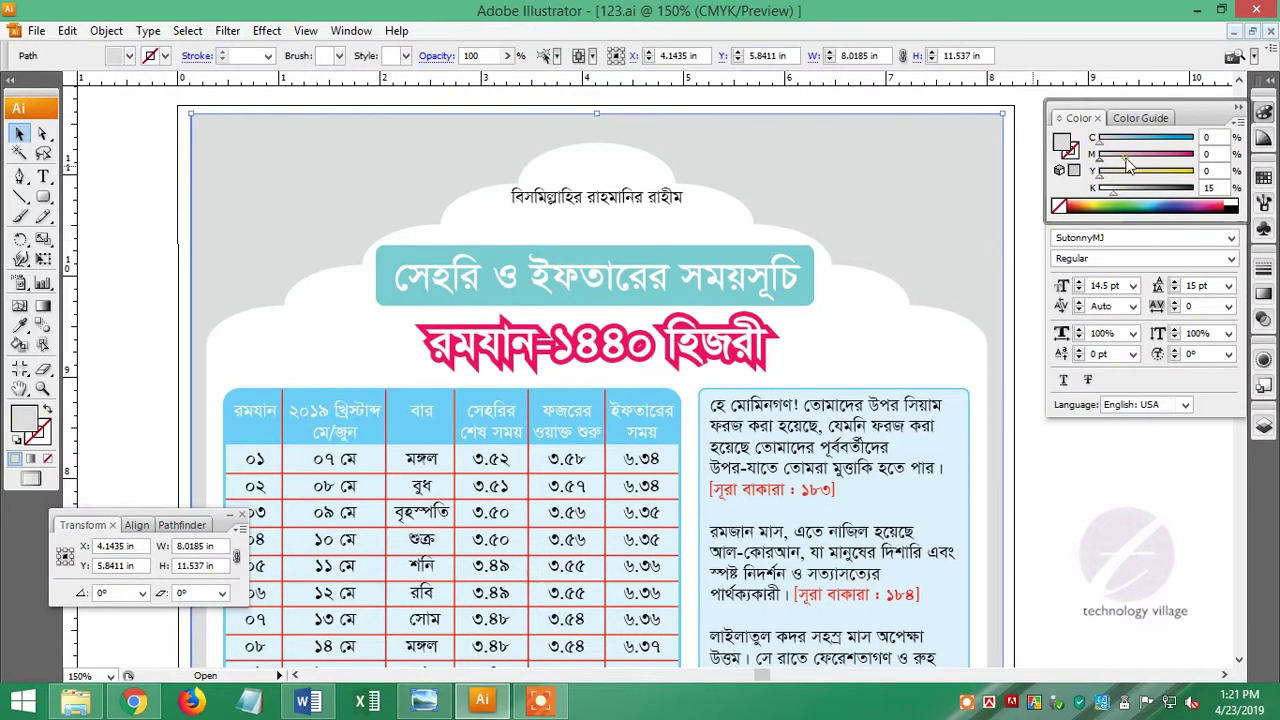
left_click_drag(1126, 158, 1137, 158)
key("ctrl+shift+a")
key("ctrl+minus")
scroll(403, 462, "up", 3)
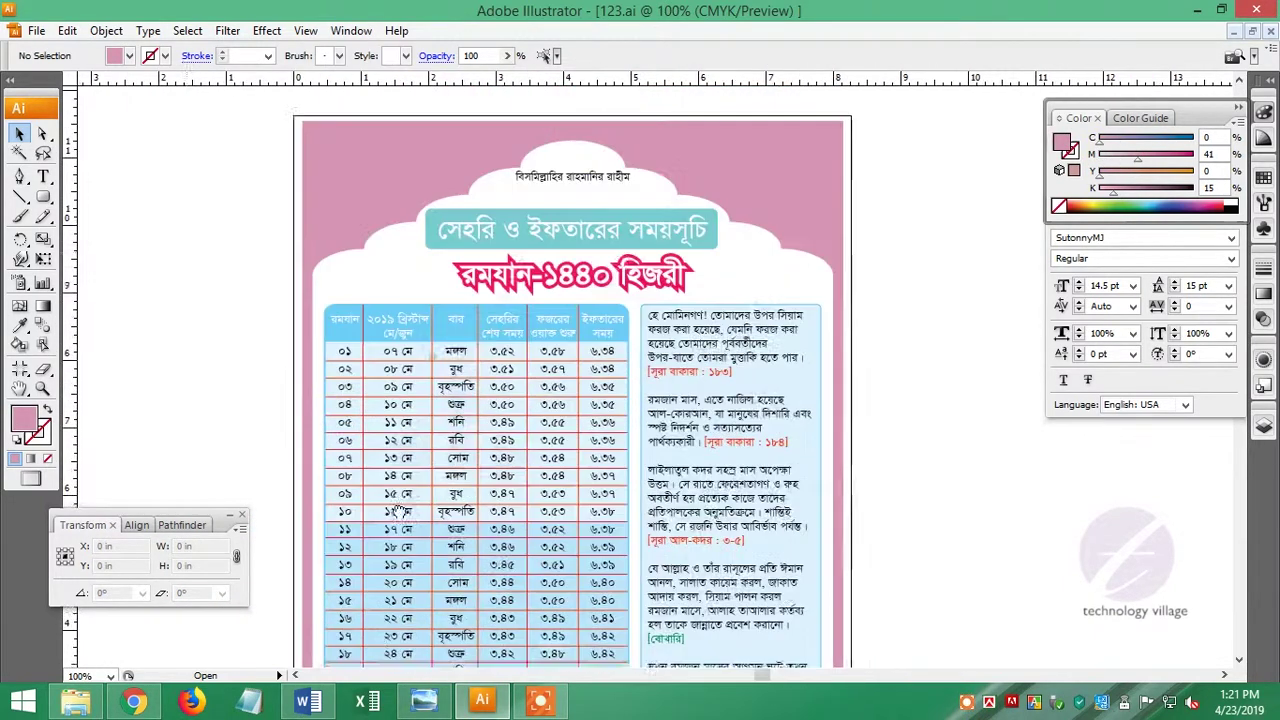
left_click_drag(47, 200, 120, 228)
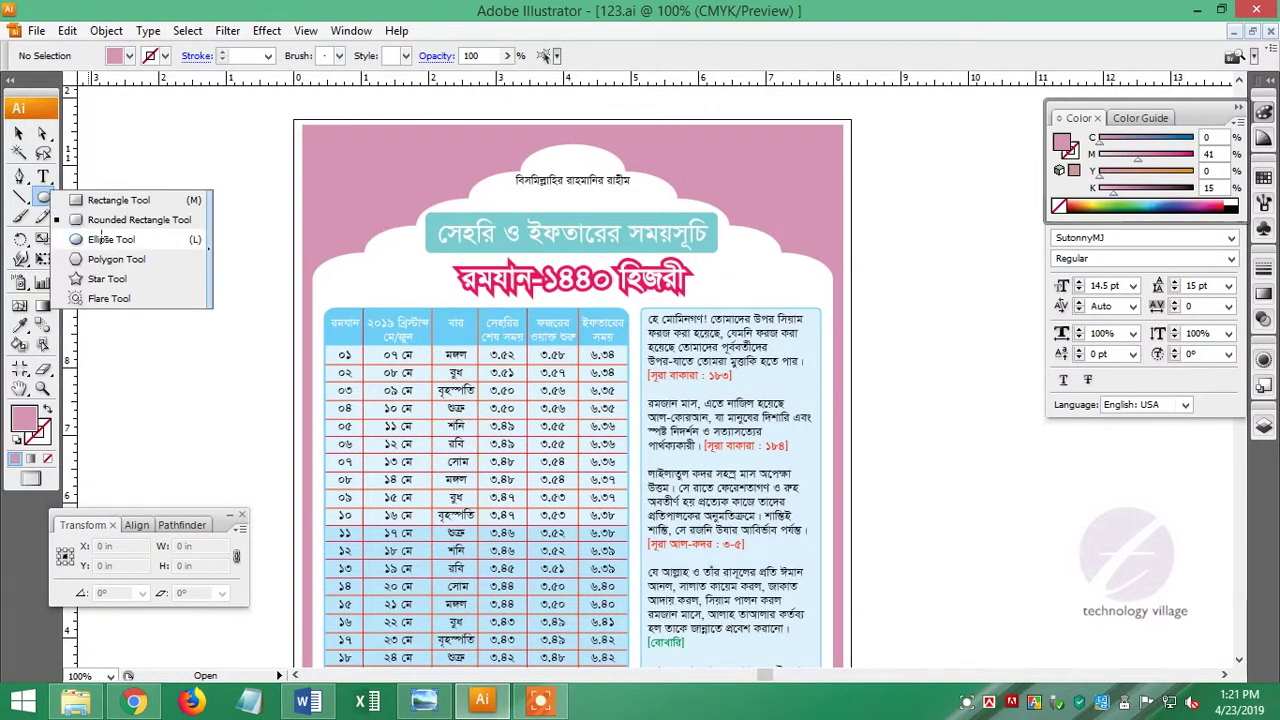
Cut a crescent from two overlapping circles using Pathfinder Minus Front.
left_click_drag(145, 187, 241, 314)
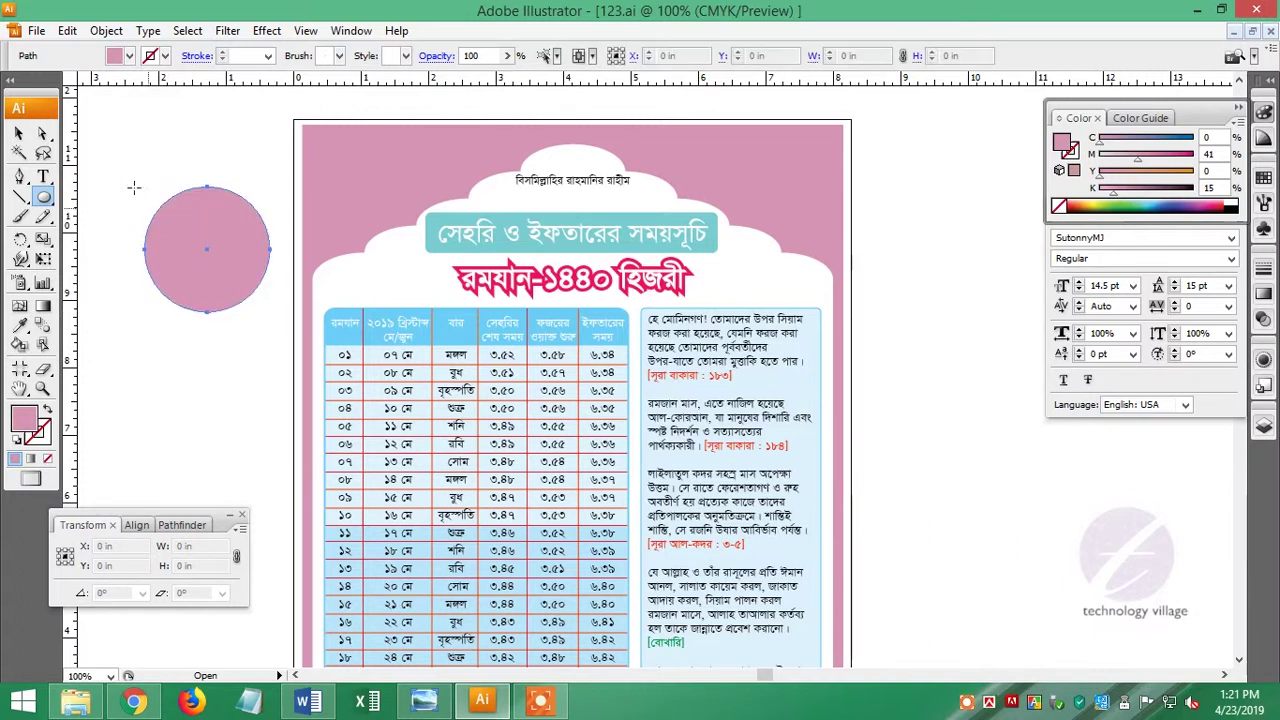
key("v")
left_click_drag(184, 273, 206, 247)
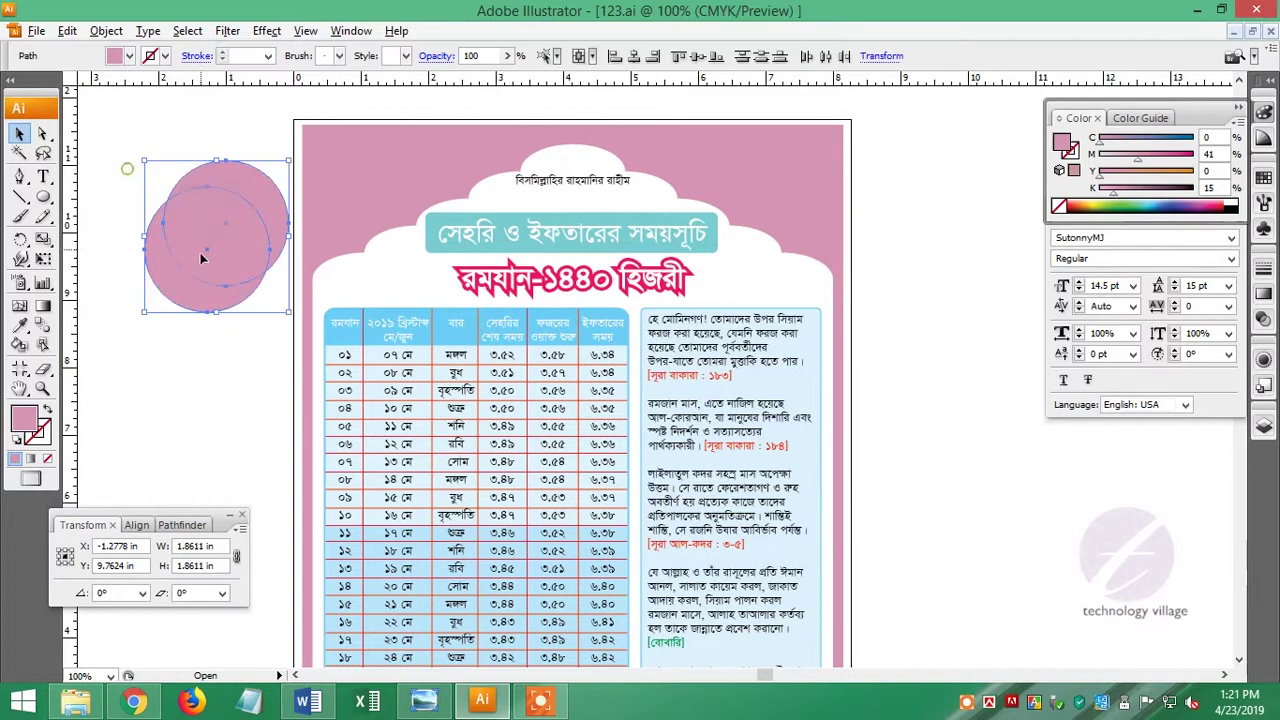
left_click(175, 525)
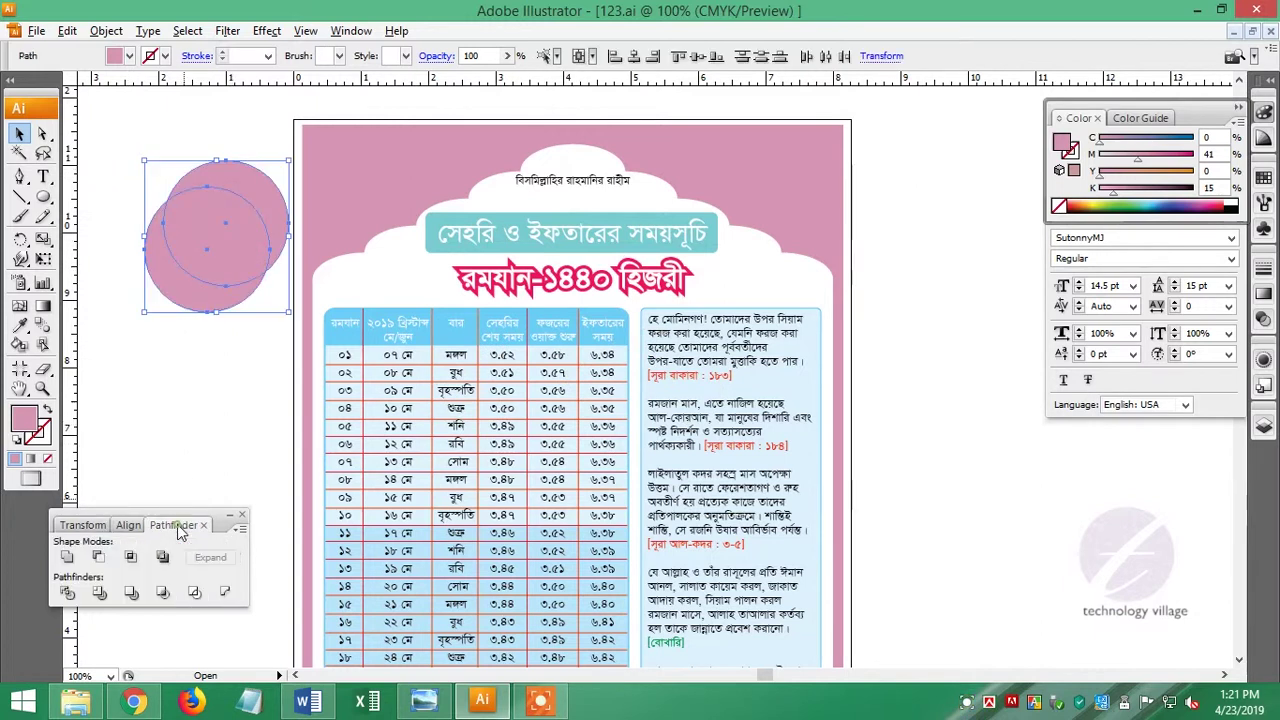
left_click(99, 557)
Shrink the crescent, fill it white and position it in the top-right corner.
mouse_move(289, 323)
left_mouse_down()
mouse_move(194, 180)
mouse_move(240, 260)
mouse_move(767, 214)
left_mouse_up()
left_click(1232, 201)
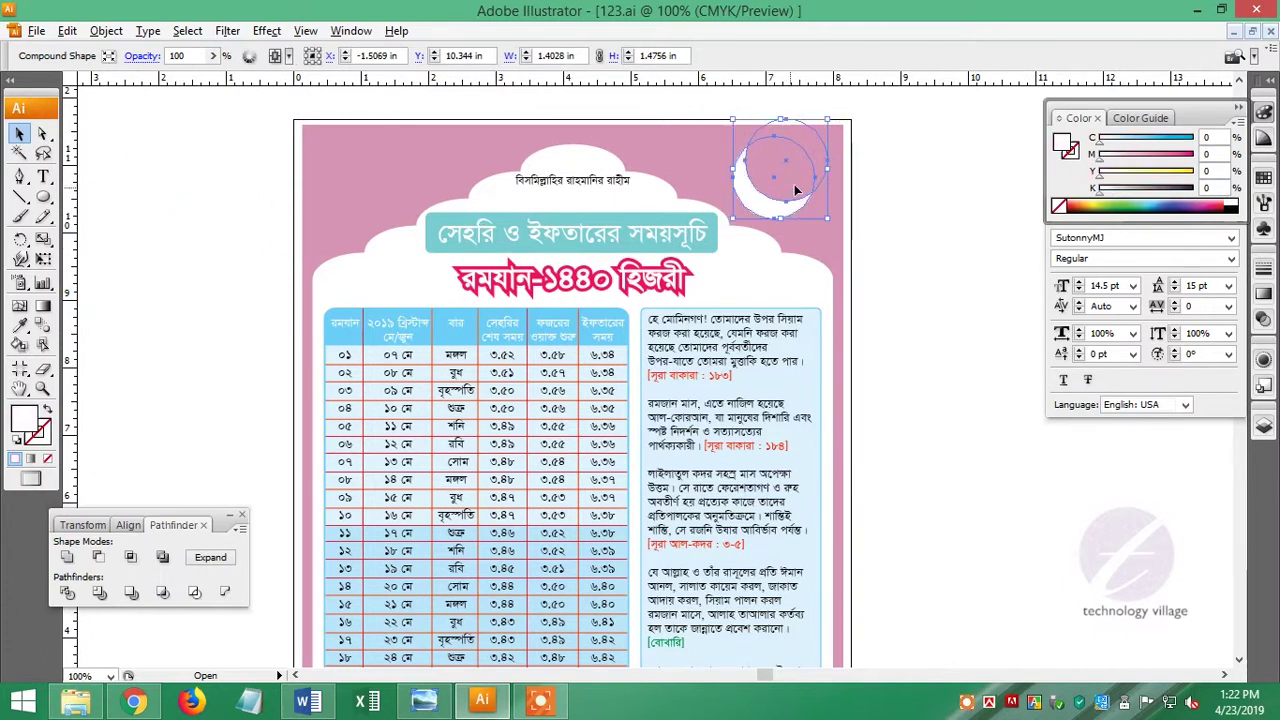
left_click(902, 264)
left_click_drag(877, 214, 838, 264)
left_click(724, 252)
left_click(891, 291)
left_click_drag(44, 201, 100, 252)
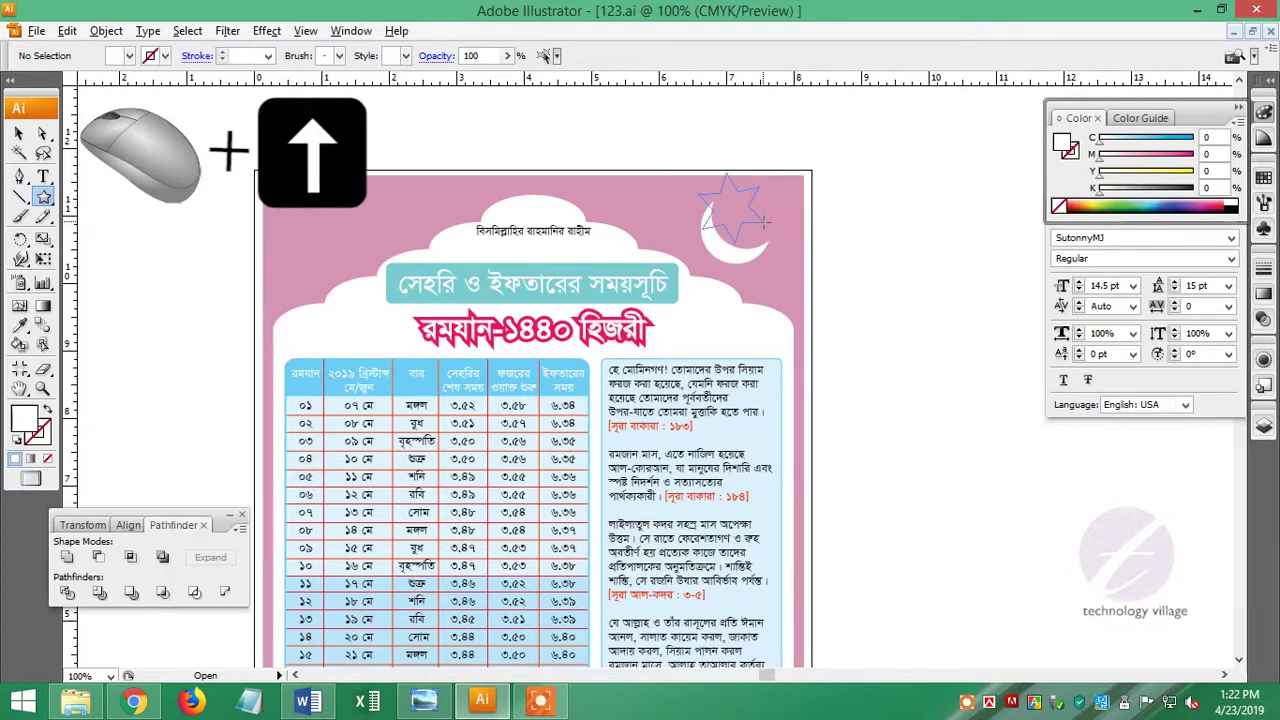
Draw a white star in the crescent's hollow and select it together with the crescent.
left_click_drag(764, 222, 768, 218)
key("v")
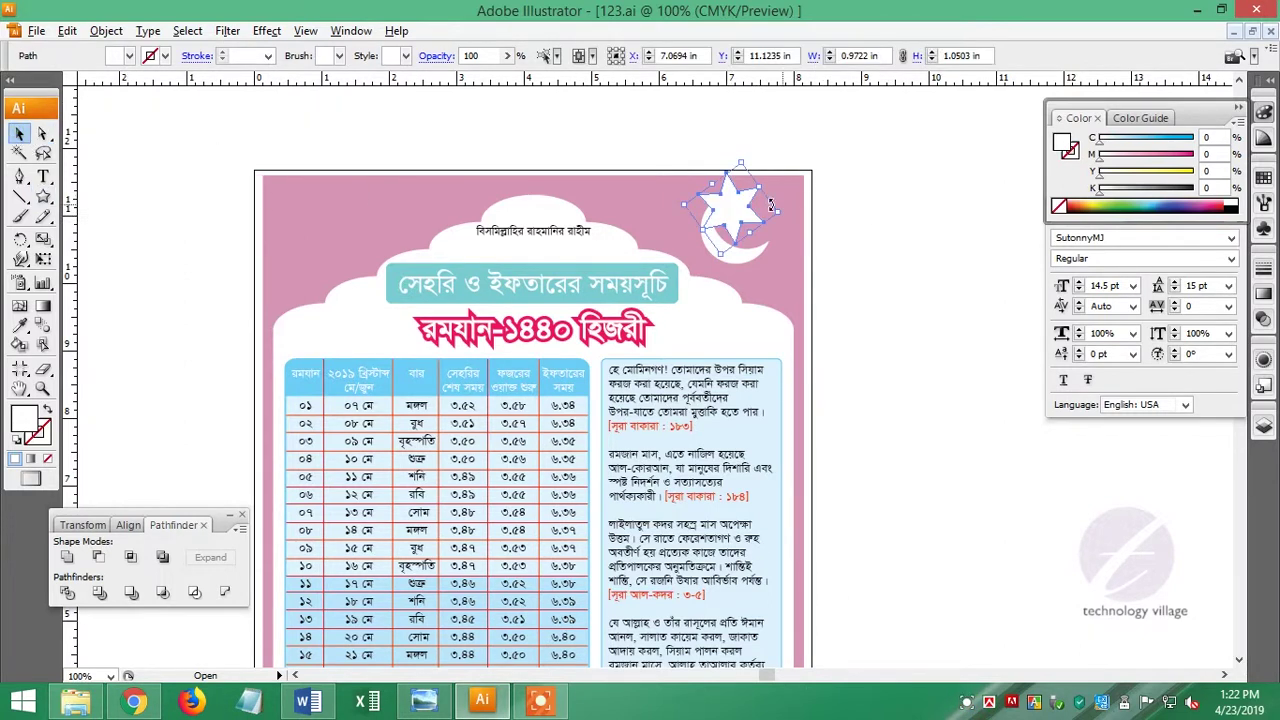
mouse_move(755, 224)
left_mouse_down()
mouse_move(772, 226)
mouse_move(732, 218)
mouse_move(751, 229)
left_mouse_up()
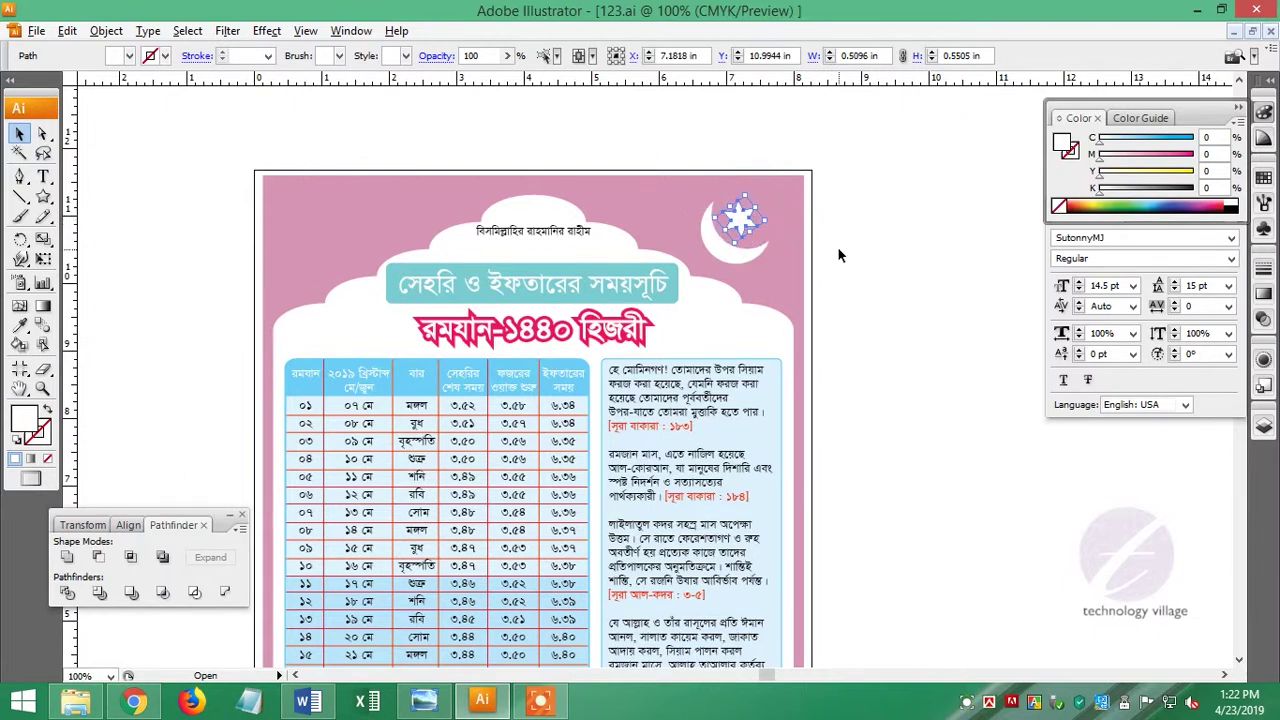
left_click(725, 245, "shift")
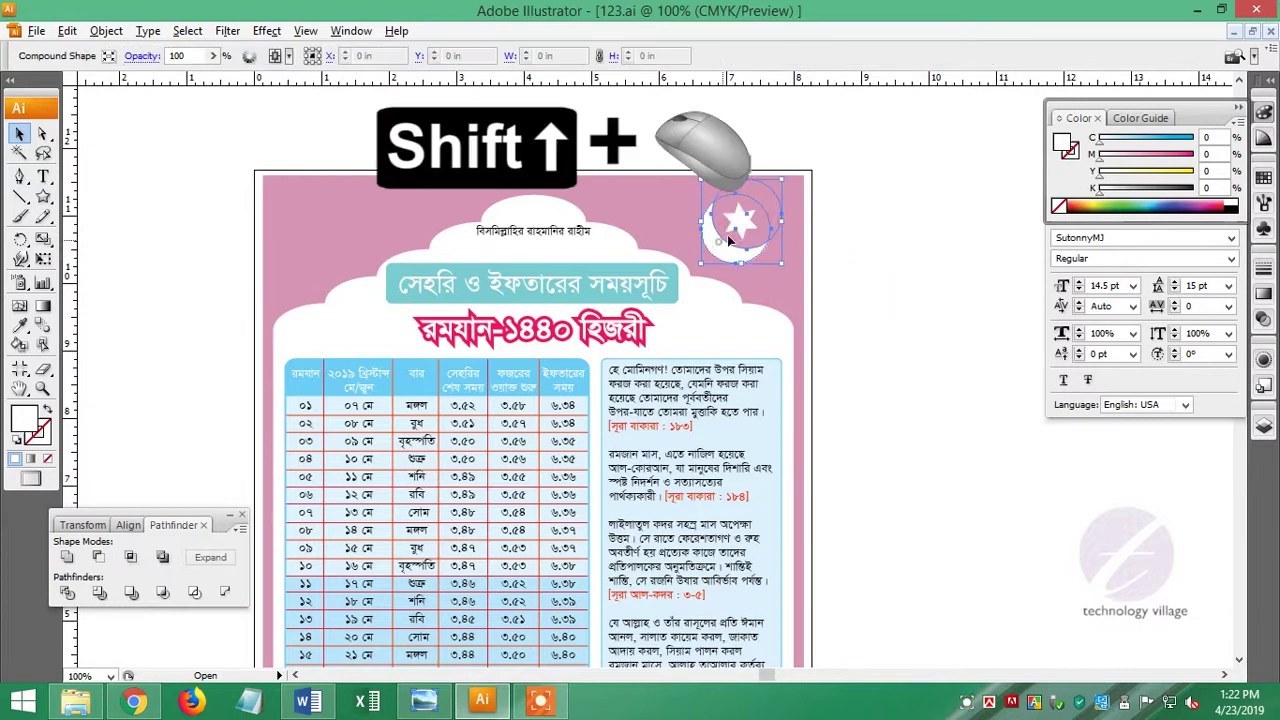
Copy the star-and-crescent motif to the top-left corner, rotated to face the other way.
key("ctrl+c")
key("ctrl+v")
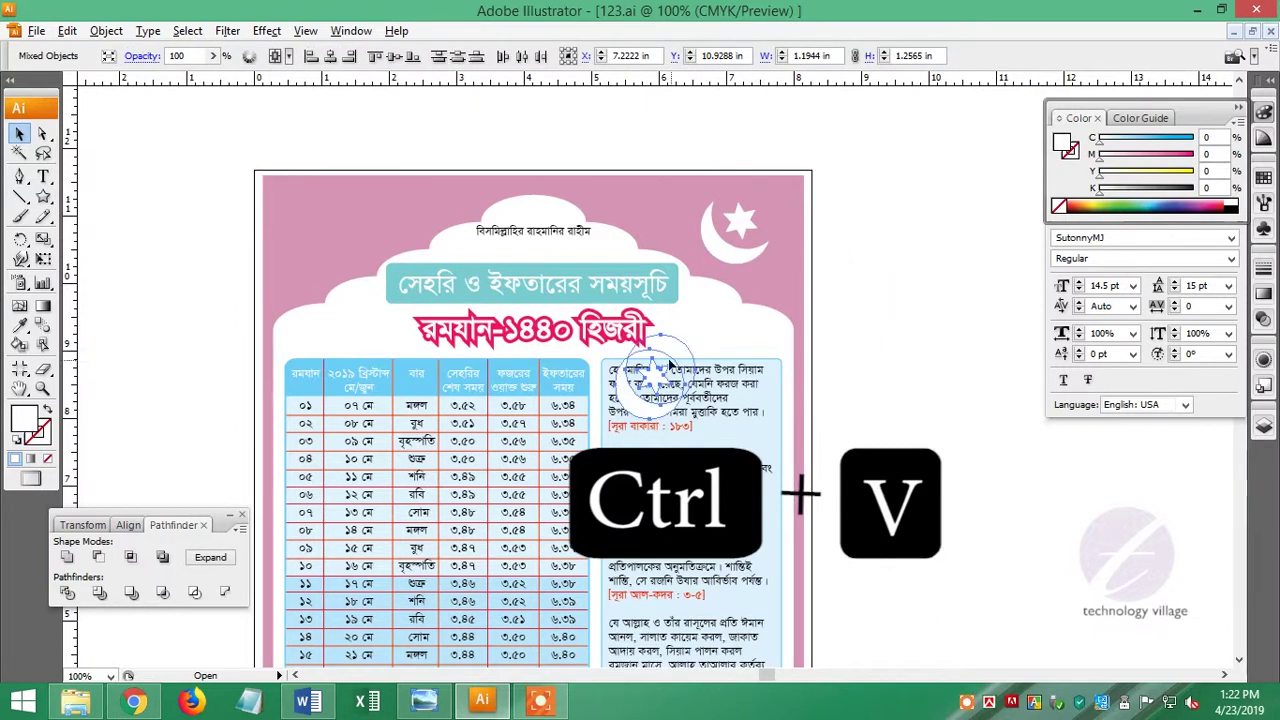
left_click_drag(632, 408, 314, 230)
mouse_move(365, 186)
left_mouse_down()
mouse_move(384, 201)
mouse_move(368, 192)
left_mouse_up()
left_click(946, 409)
Add a small white star near the top-left and duplicate it into three stars.
left_click(44, 205)
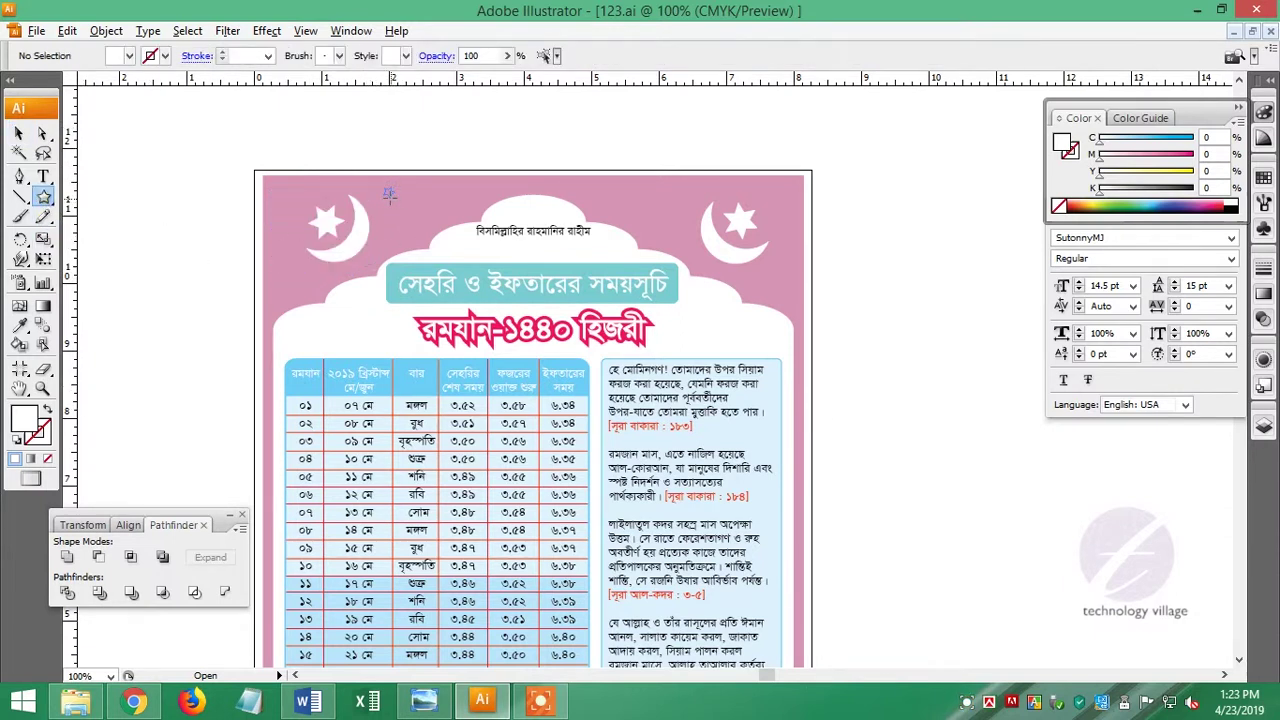
left_click_drag(389, 195, 394, 200)
key("v")
scroll(388, 194, "up", 5)
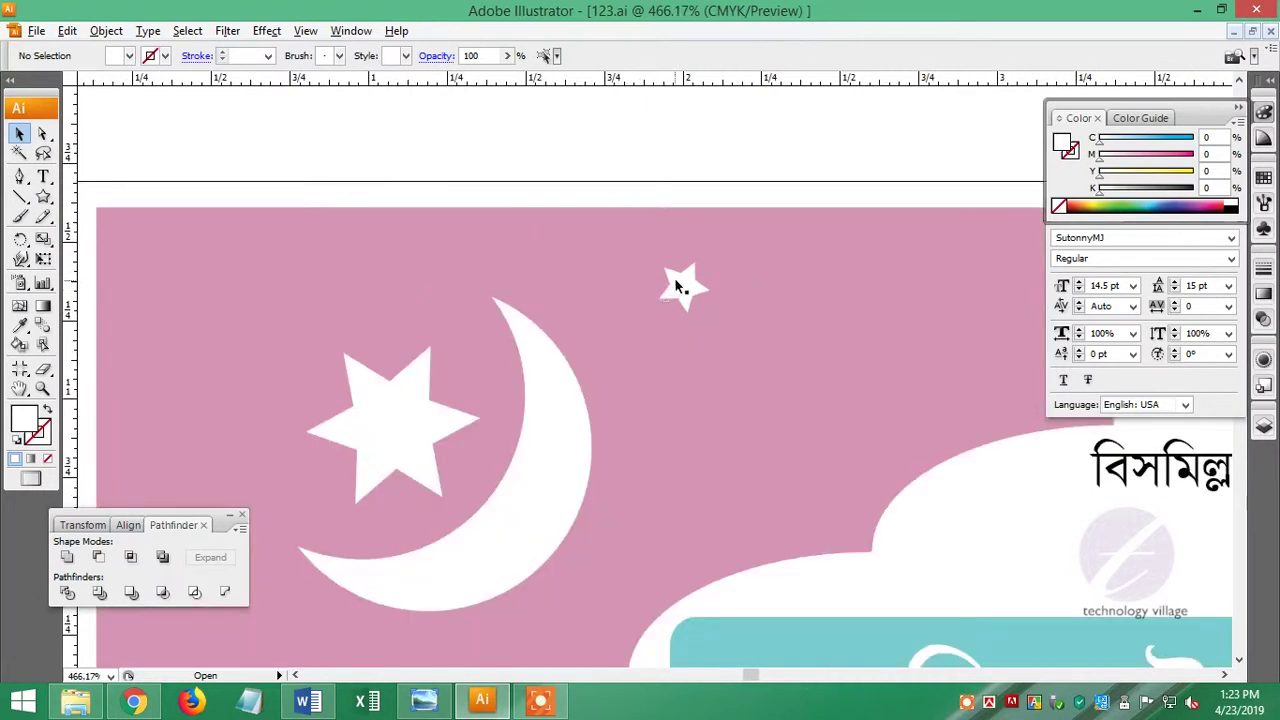
mouse_move(676, 285)
left_mouse_down()
mouse_move(666, 429)
mouse_move(826, 394)
left_mouse_up()
key("ctrl+1")
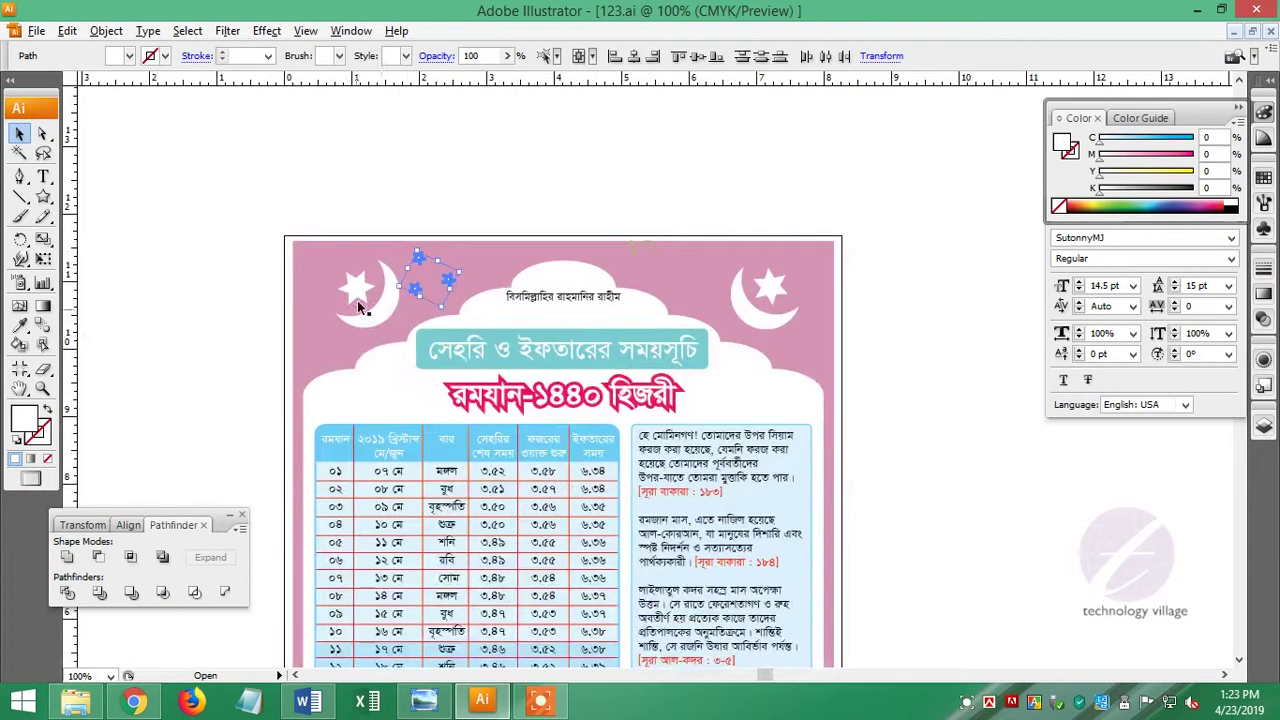
left_click(926, 418)
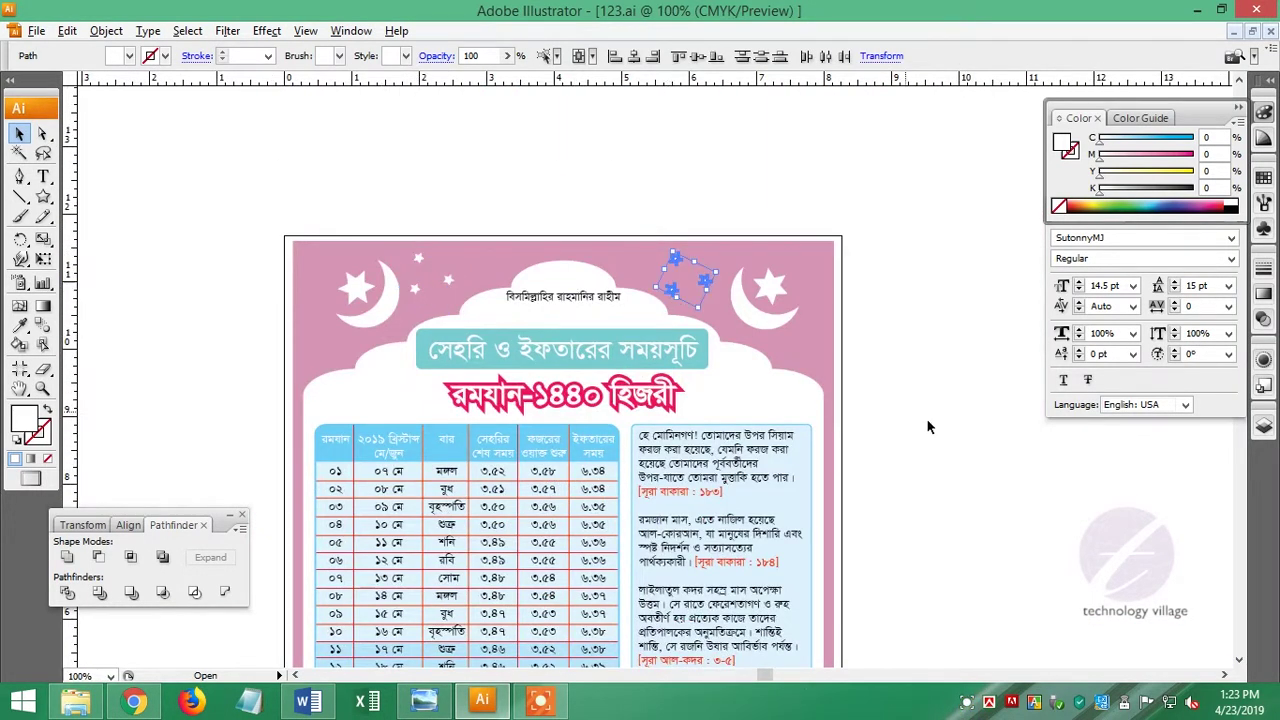
scroll(886, 568, "down", 5)
scroll(885, 462, "down", 5)
left_click(36, 31)
Place only-logo-big-white.png and shrink it under the right column.
left_click(79, 364)
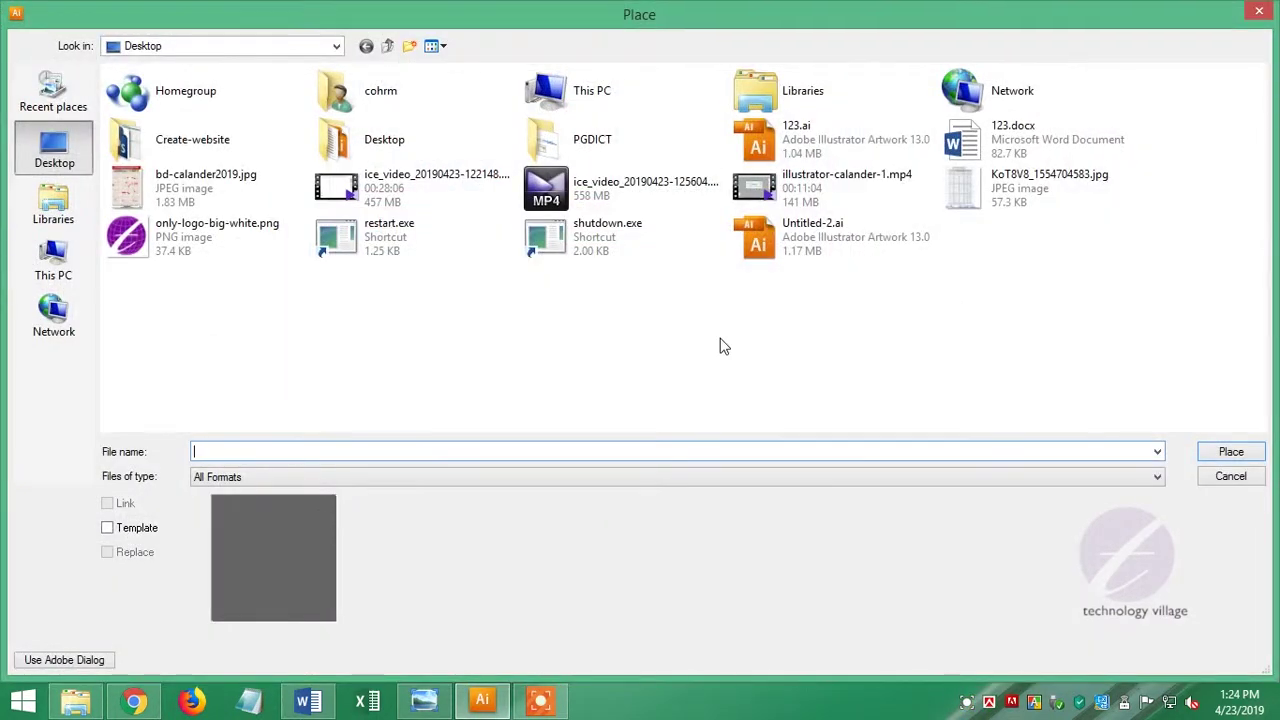
double_click(135, 237)
mouse_move(759, 477)
left_mouse_down()
mouse_move(612, 336)
mouse_move(657, 580)
left_mouse_up()
left_click(700, 601)
Add 'TechnologyVillage' in Arial beside the logo, enlarge it, then zoom out to the whole poster.
key("t")
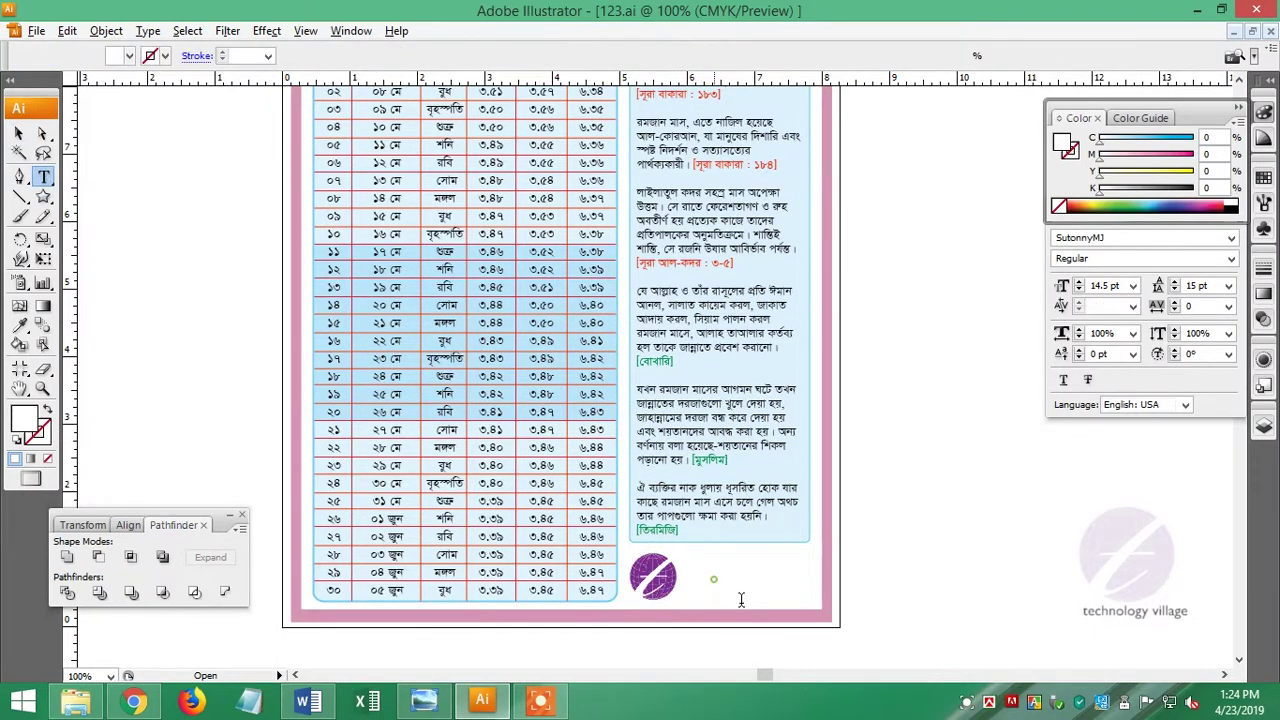
left_click(714, 577)
left_click(380, 55)
type("Arial")
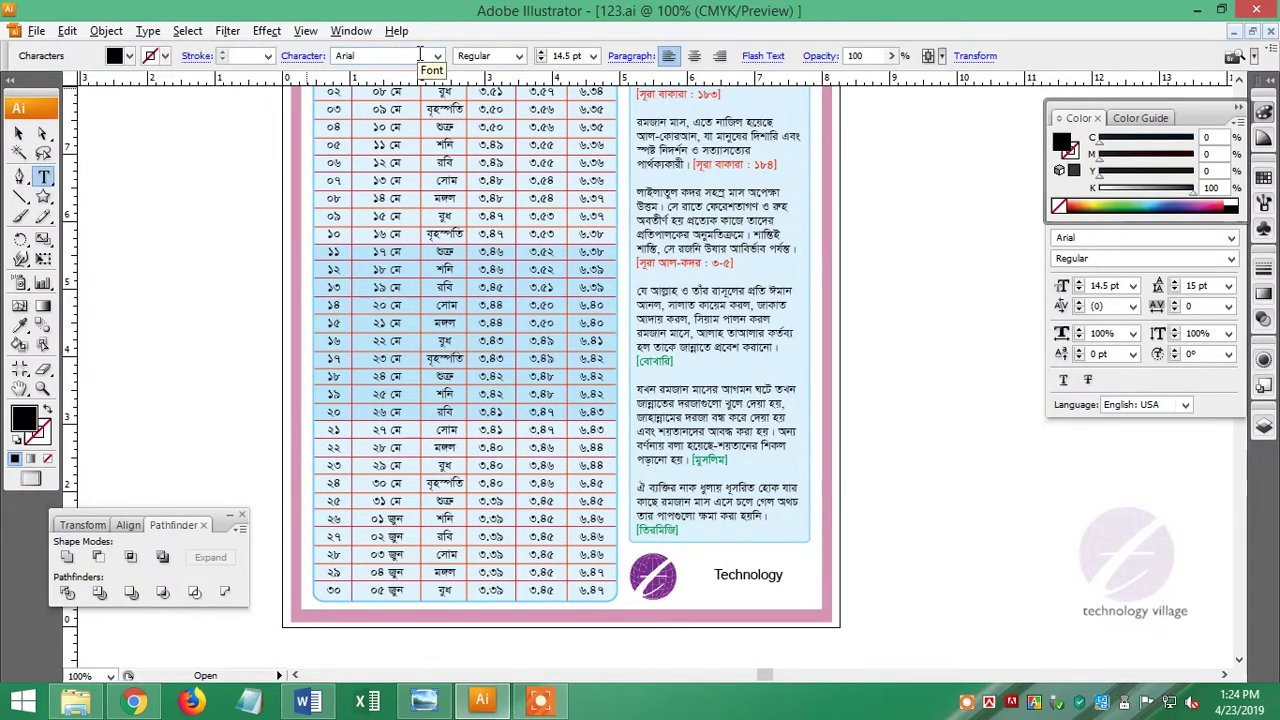
left_click(18, 135)
left_click_drag(714, 592, 689, 594)
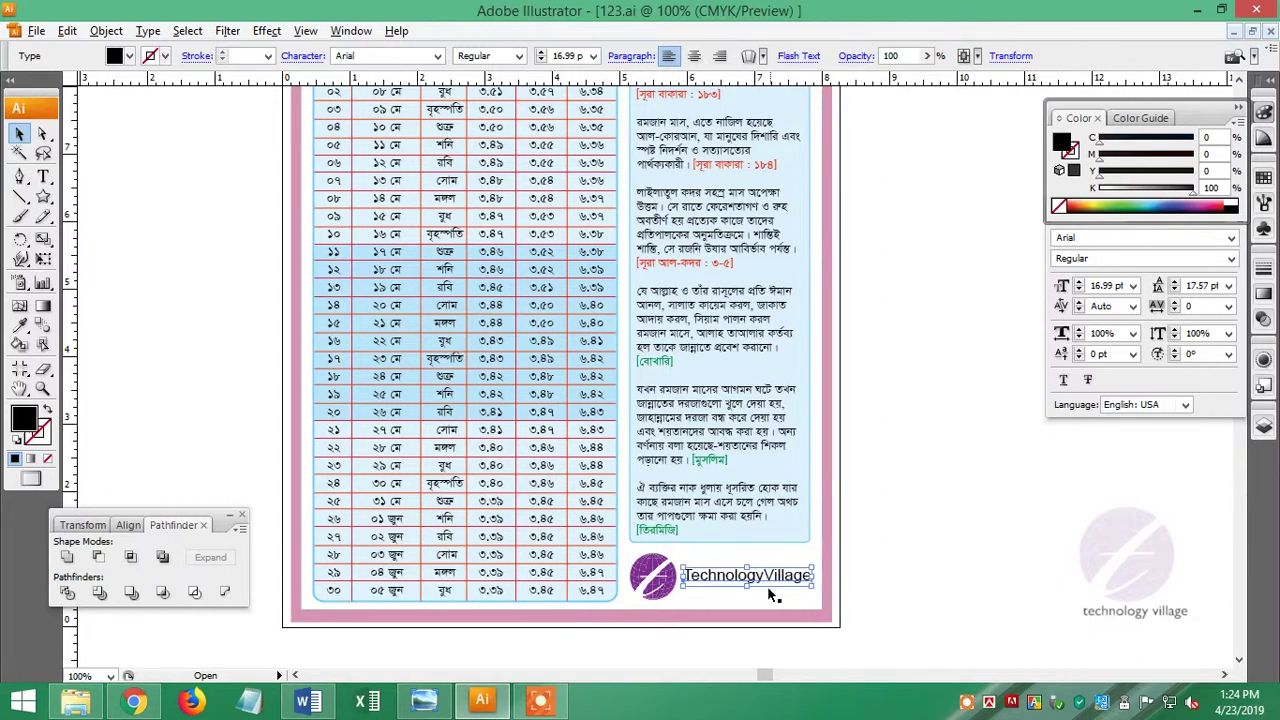
left_click(900, 588)
key("ctrl+0")
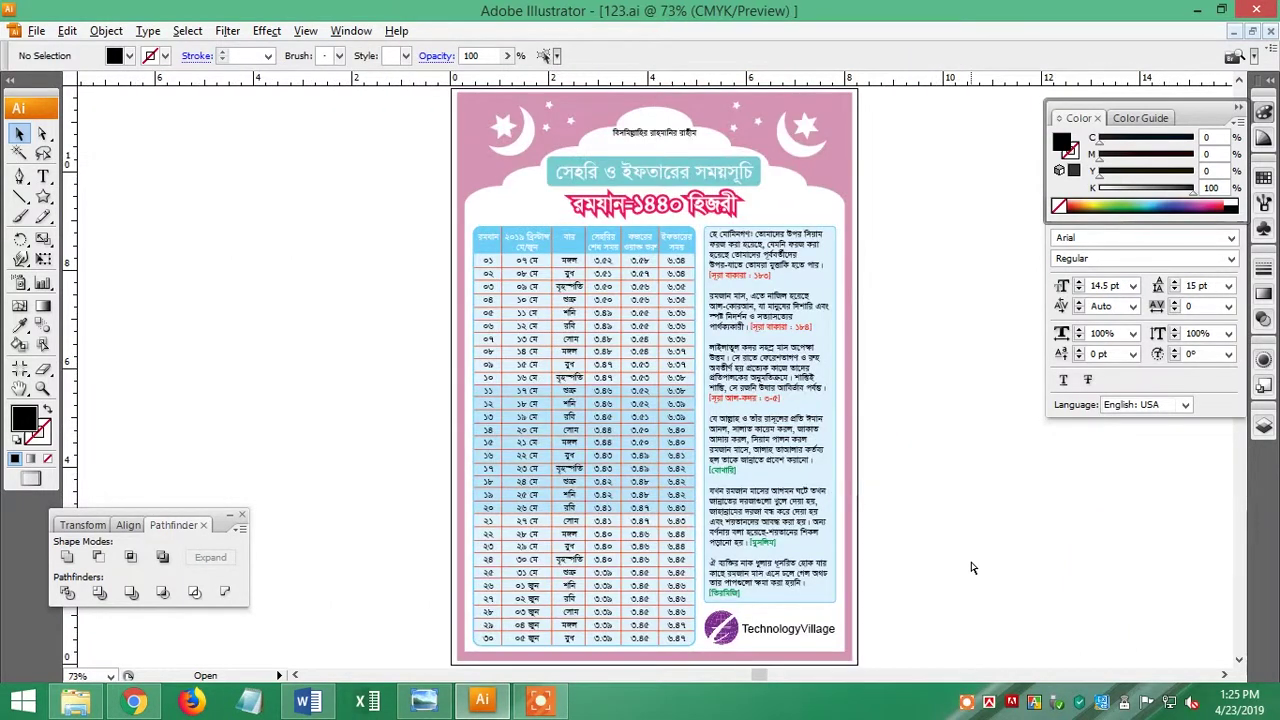